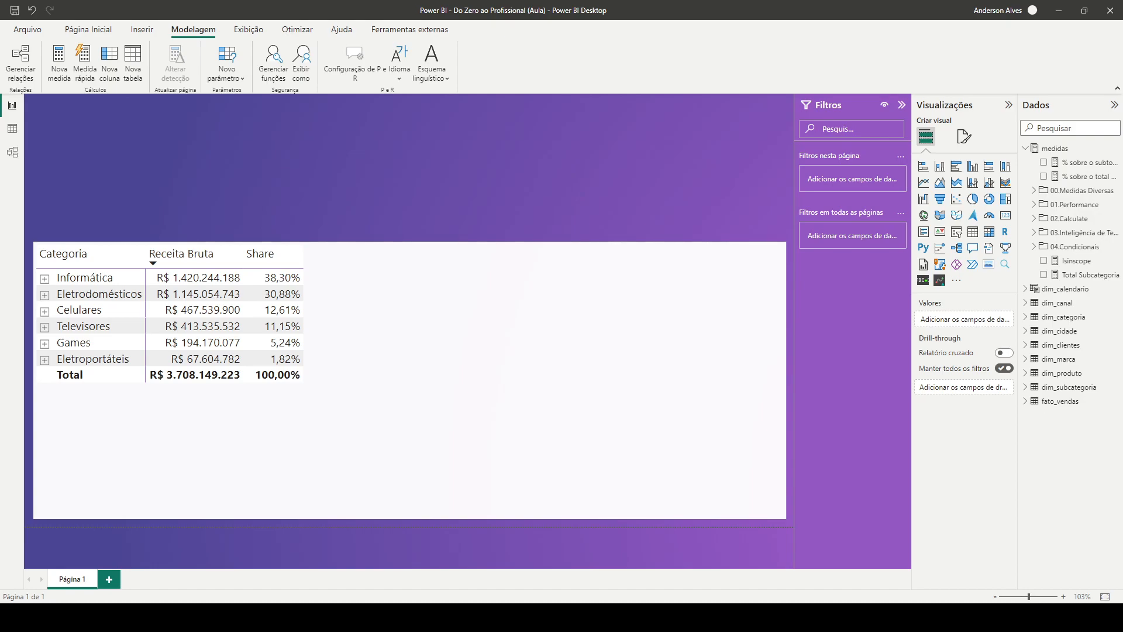
Start a manually entered table with two columns named ID and Medida
click(88, 29)
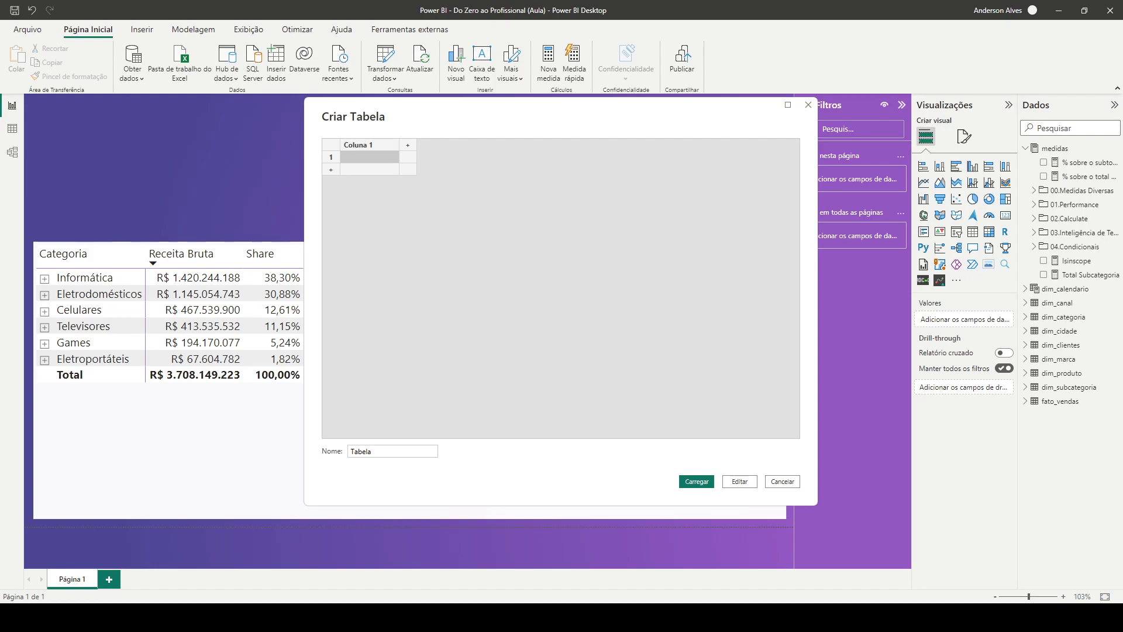
click(408, 146)
double_click(369, 145)
text(ID)
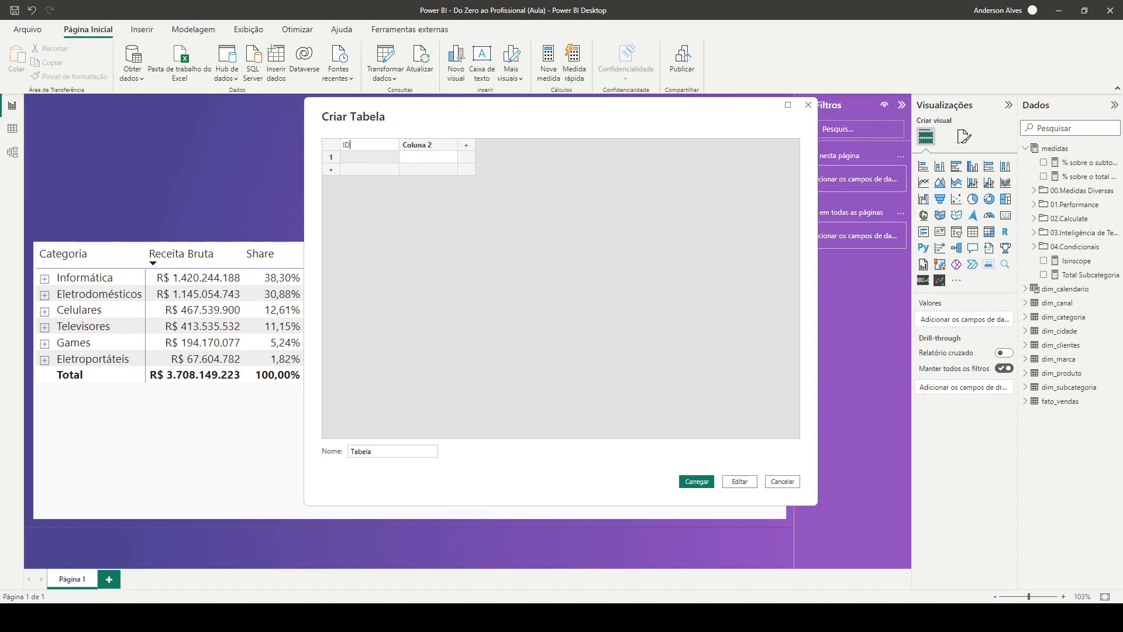
key(Return)
double_click(428, 145)
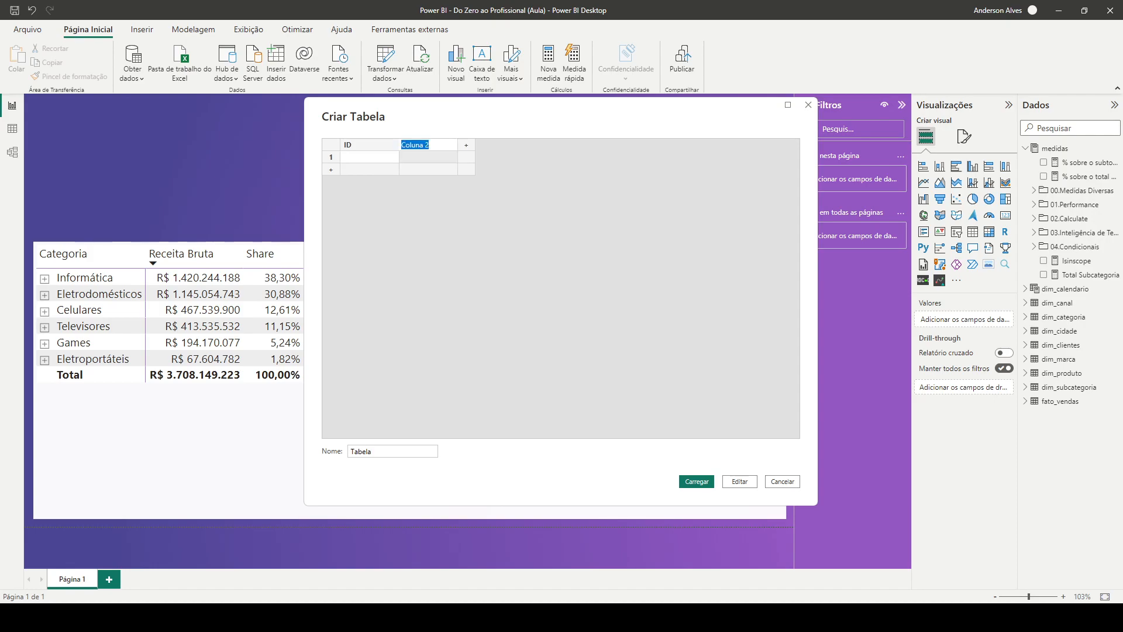
text(Medida)
key(Return)
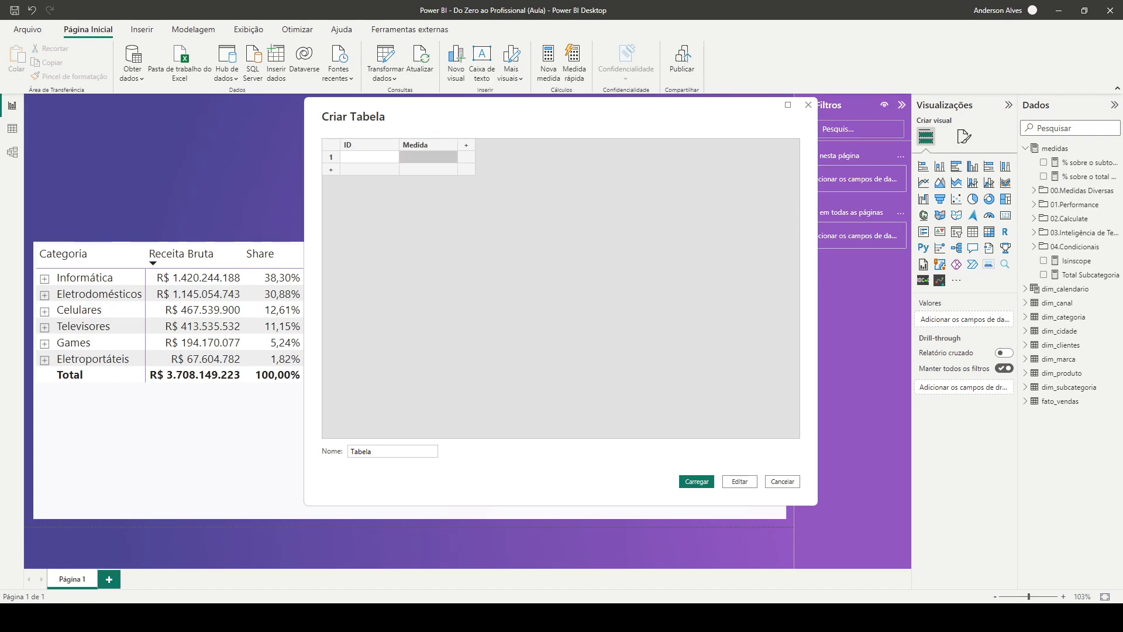
Fill the first two rows of the Medida column with Quantidade and Faturamento Bruto
text(0uan)
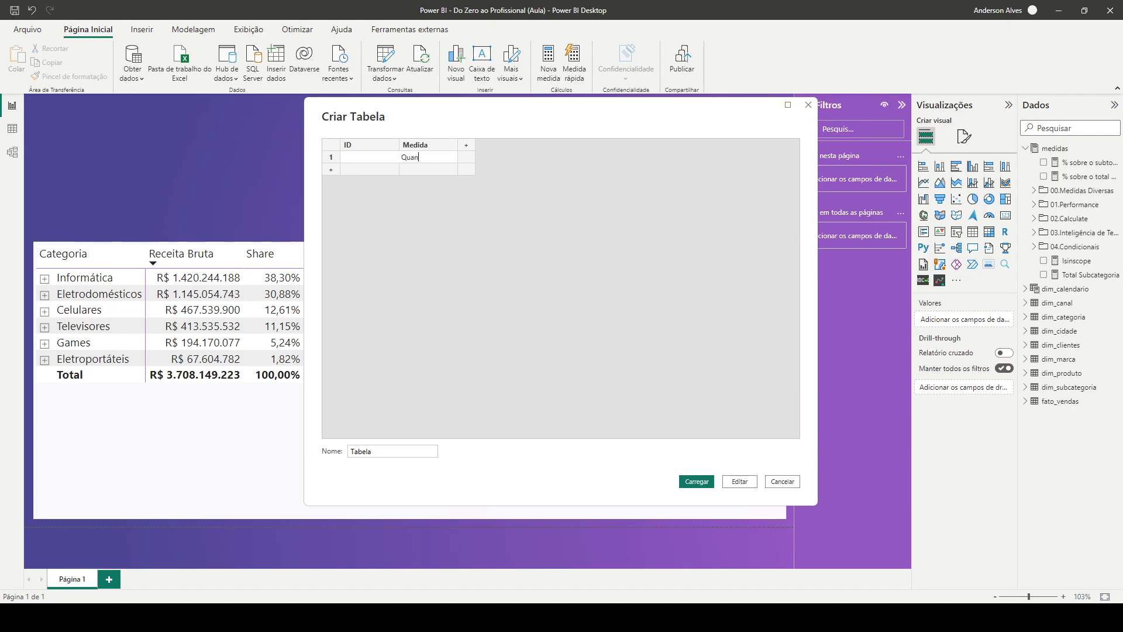
text(tidade)
key(Return)
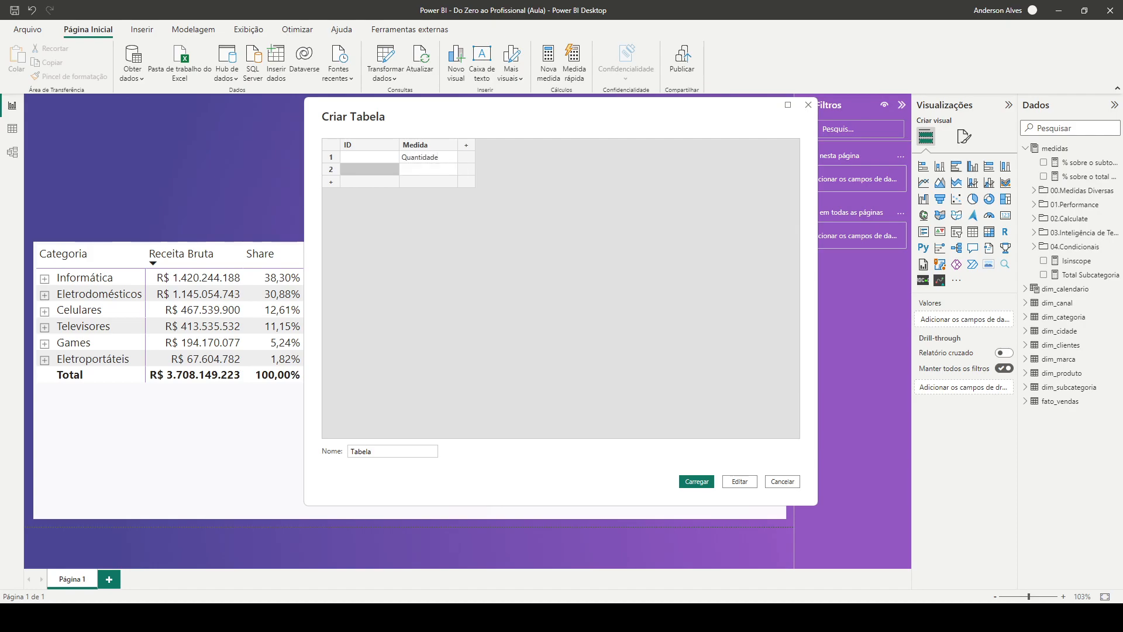
text(Receit)
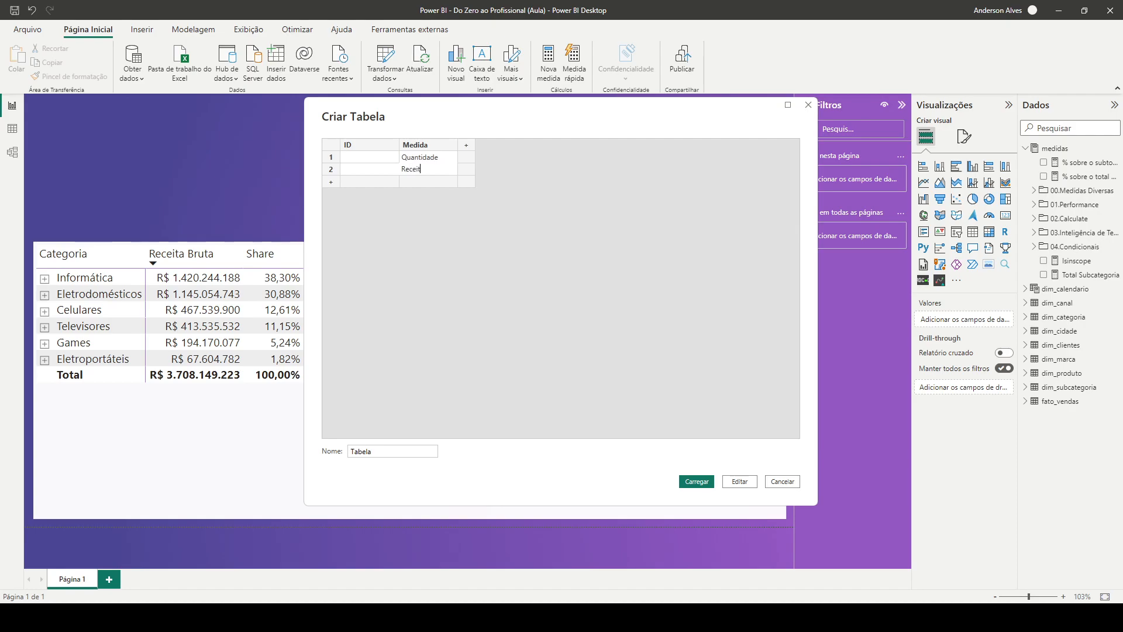
key(ctrl+a)
text(Faturamento Br)
text(uto)
key(Return)
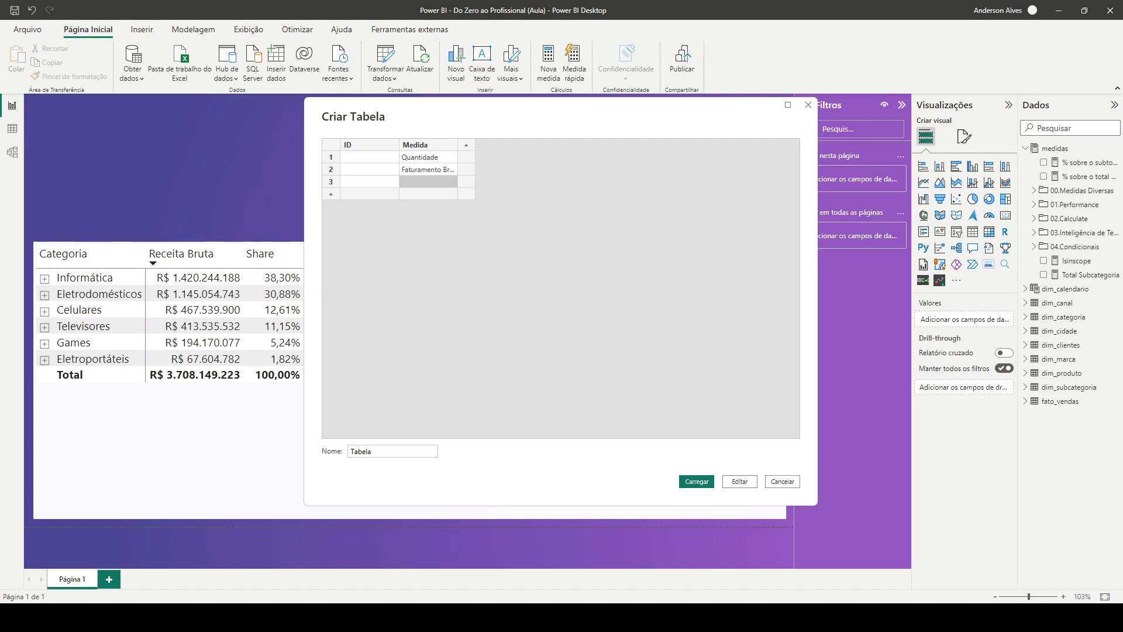
Add Desconto and Receita Bruta as rows 3 and 4 of the Medida column
text(Des)
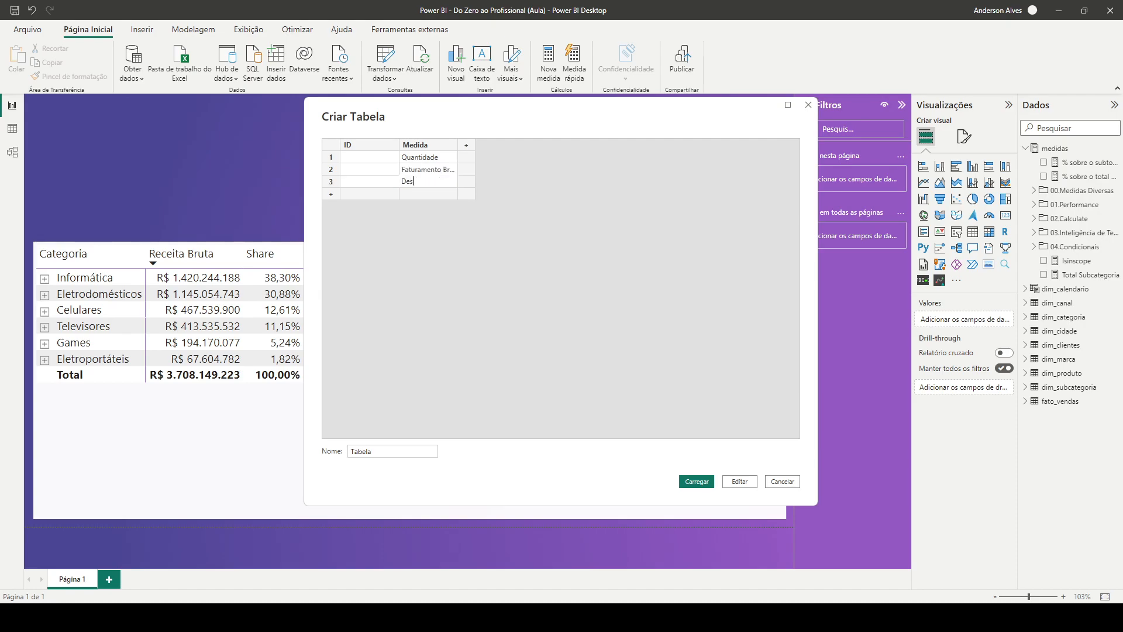
text(conto)
key(Return)
text(Receita Bruta)
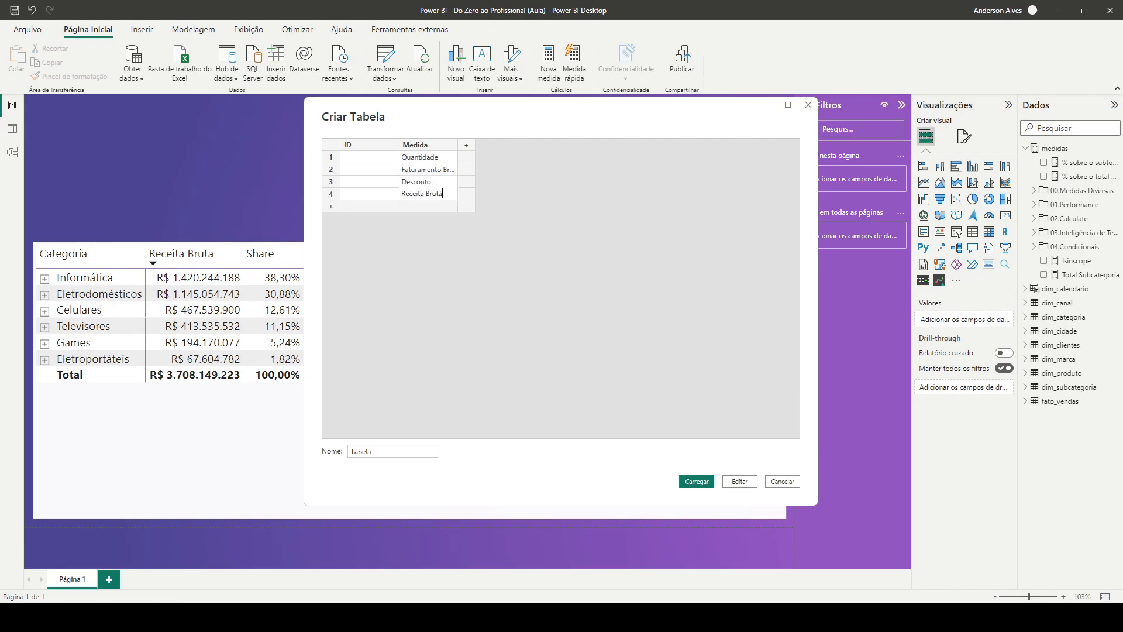
key(Return)
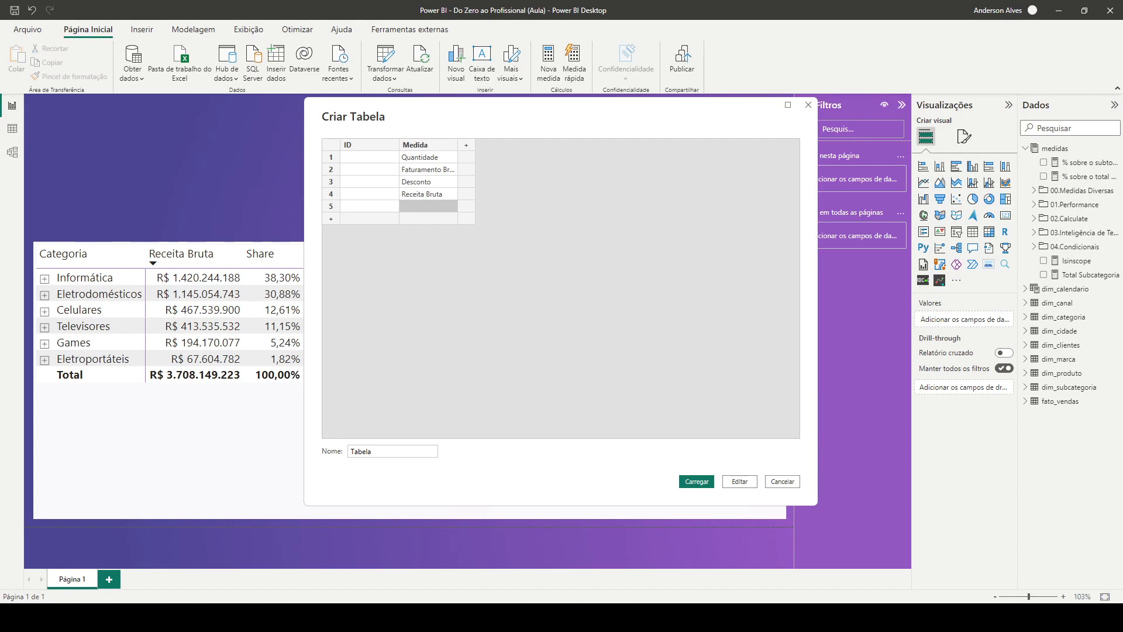
Add Tributos and Receita Líquida as rows 5 and 6 of the Medida column
text(Tributos)
key(Return)
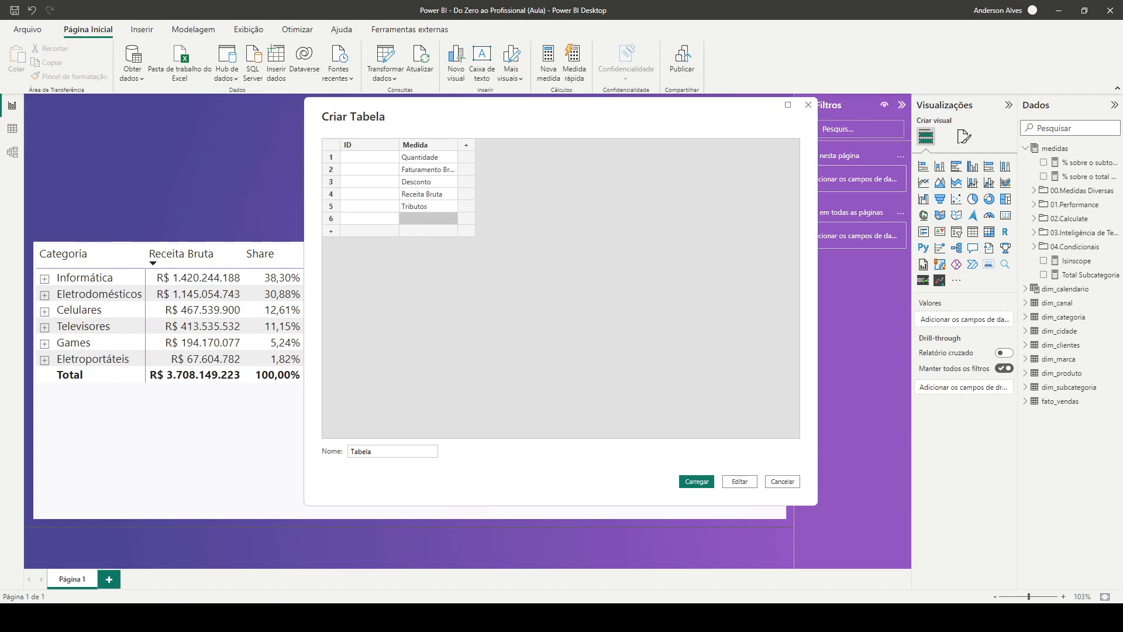
text(Re)
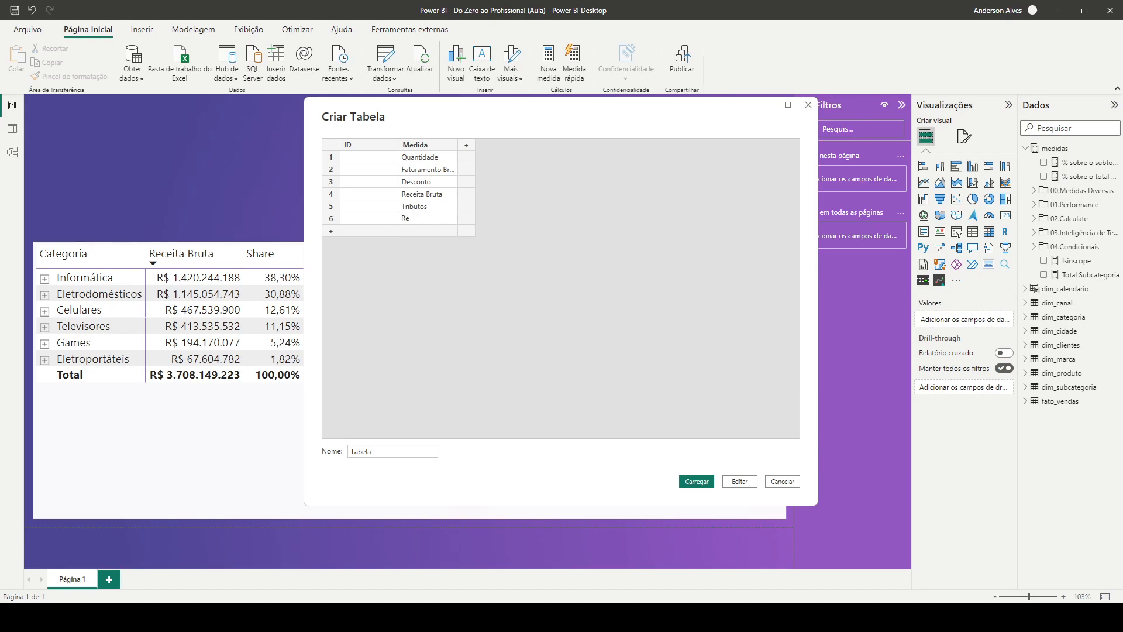
text(ceita Líquida)
key(Return)
Add Custo and Margem as rows 7 and 8 of the Medida column and delete the empty ninth row
text(M)
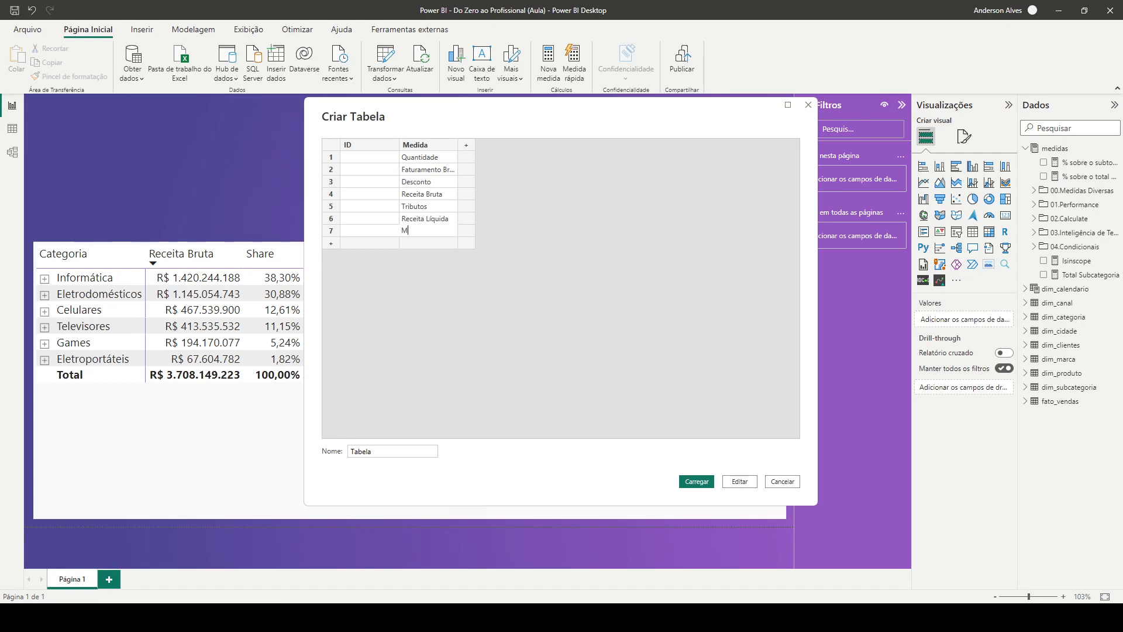
key(BackSpace)
text(Custo)
key(Return)
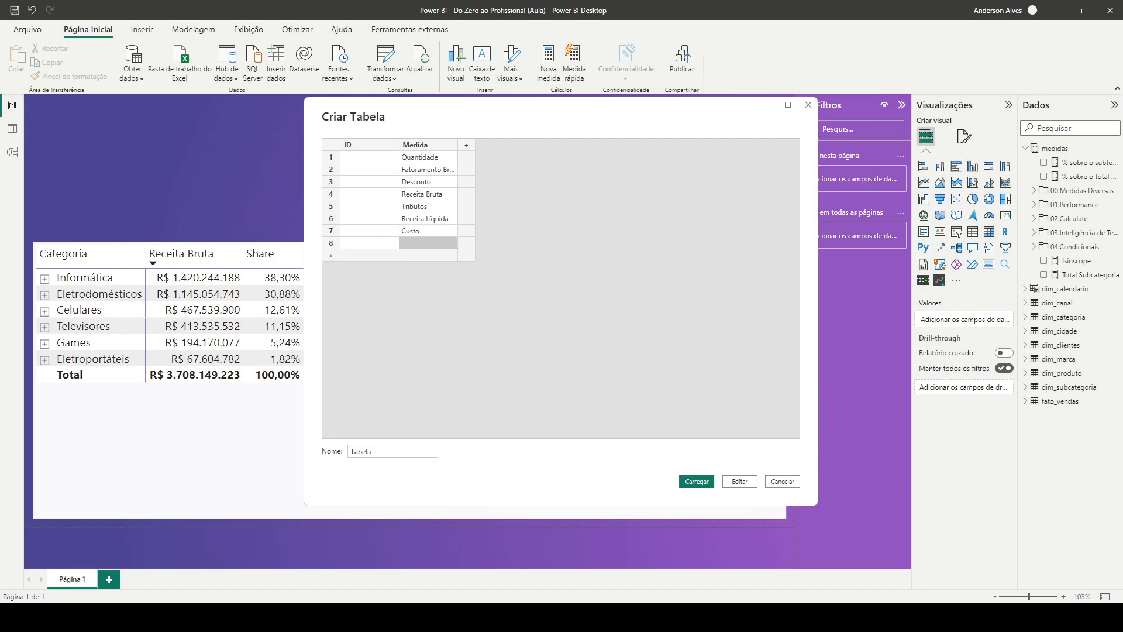
text(Margem)
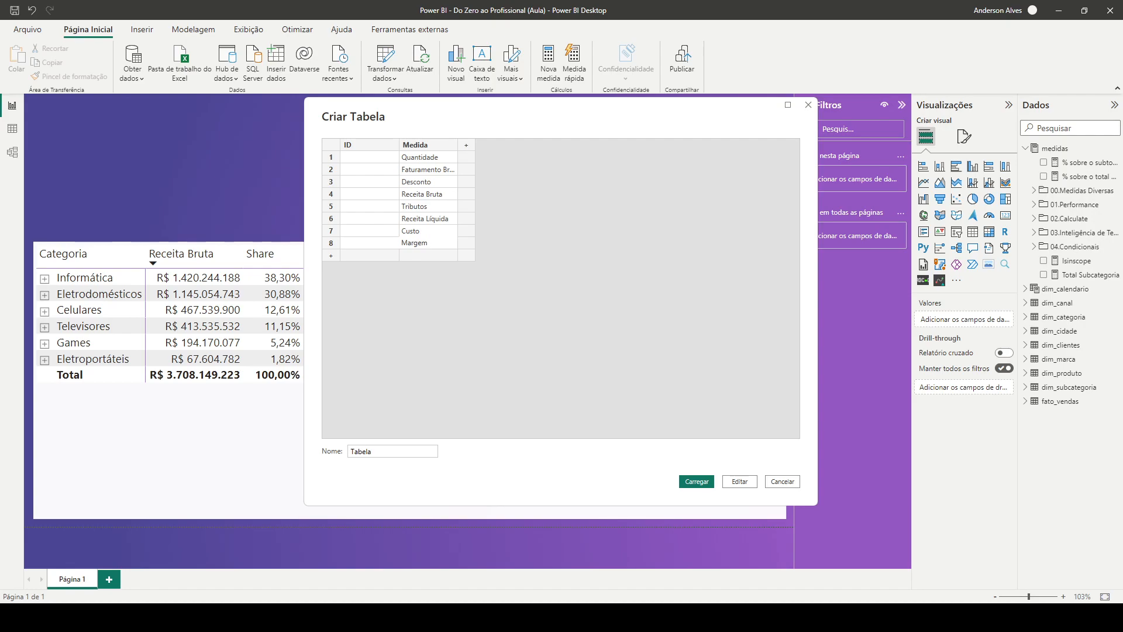
key(Return)
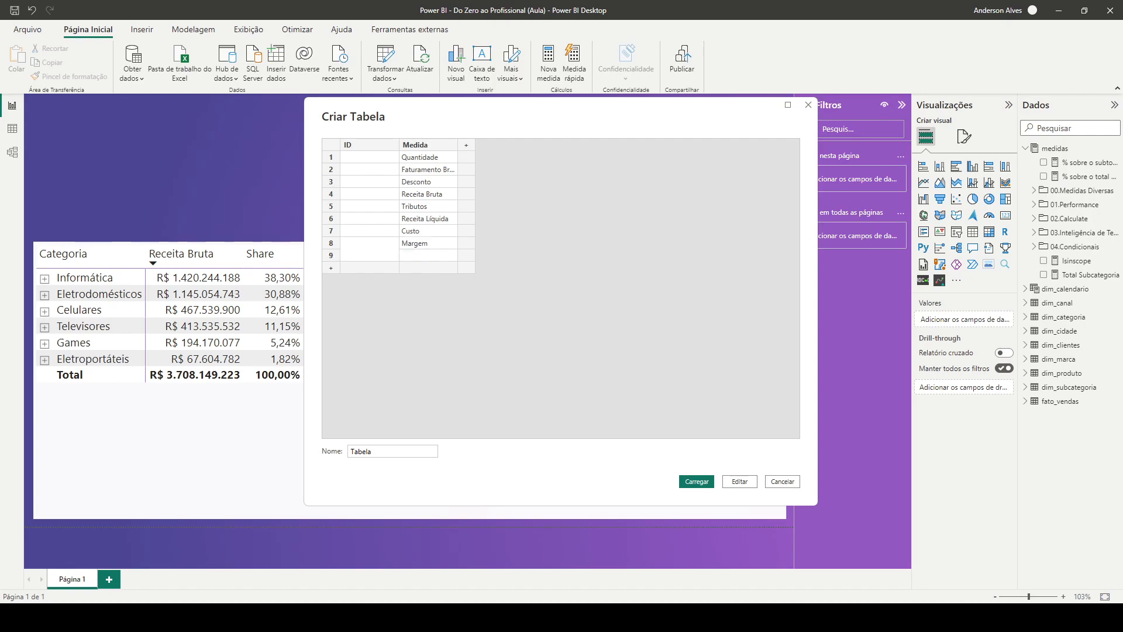
right_click(331, 255)
click(363, 315)
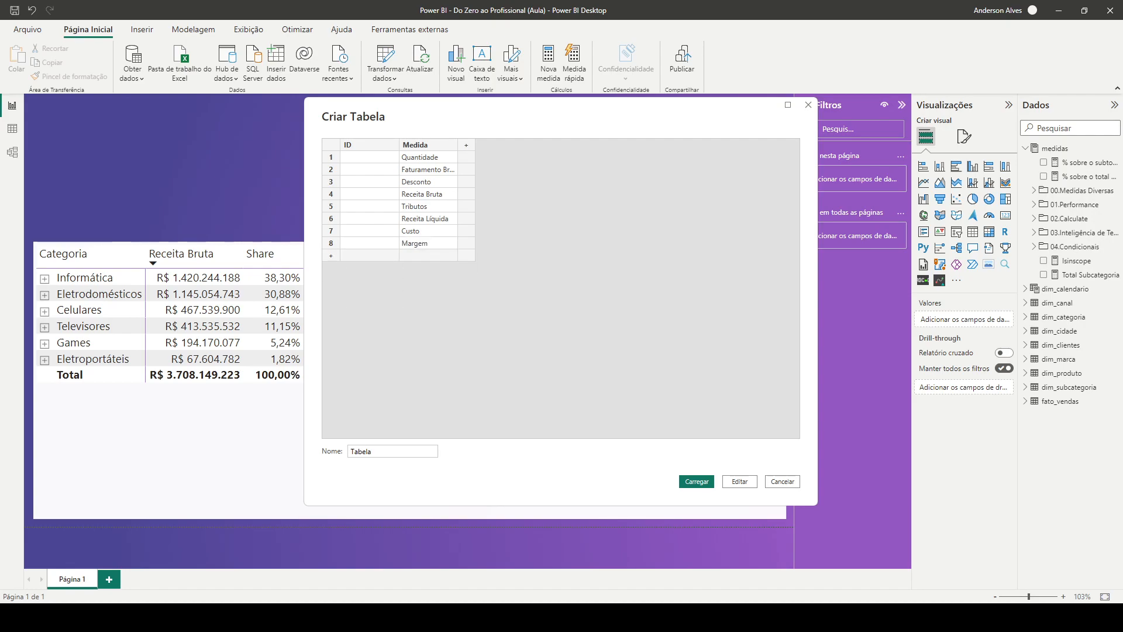
Number the eight rows in the ID column from 1 to 8
click(369, 157)
text(1)
key(Return)
text(2)
key(Return)
text(3 4 5 6 7)
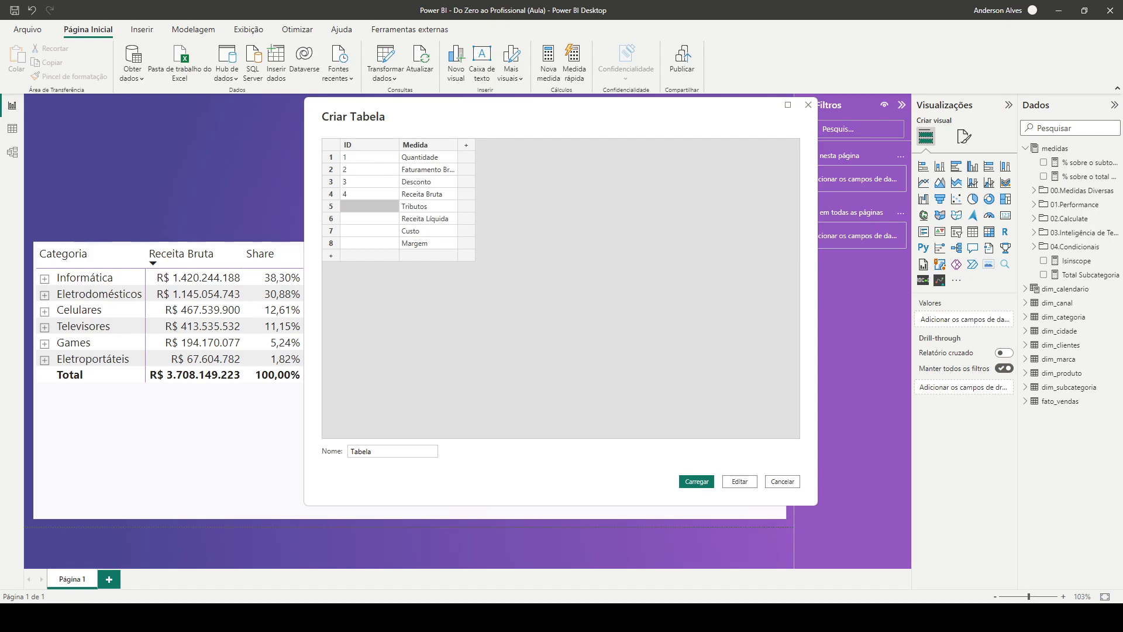
key(Return)
text(8)
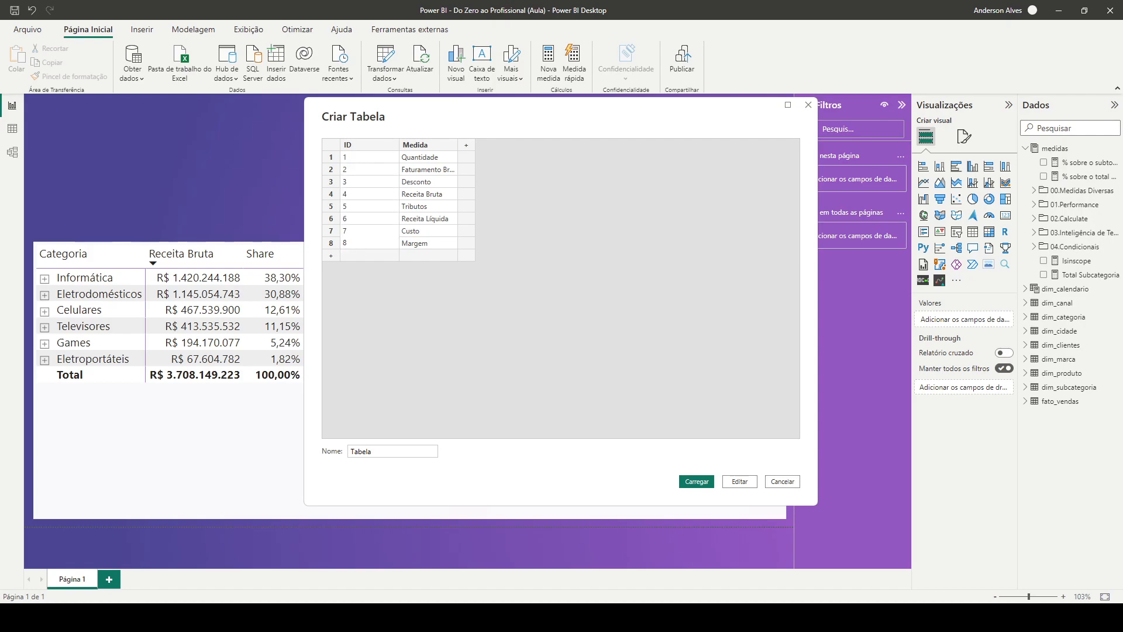
key(Tab)
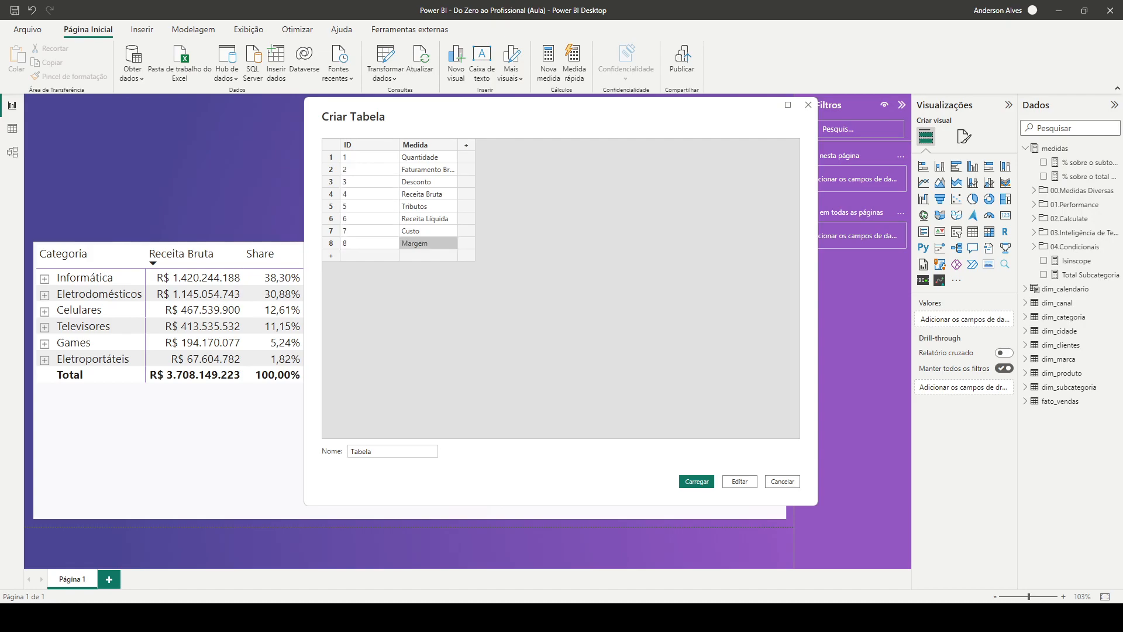
Name the new table aux_Medidas and load it into the model
click(370, 156)
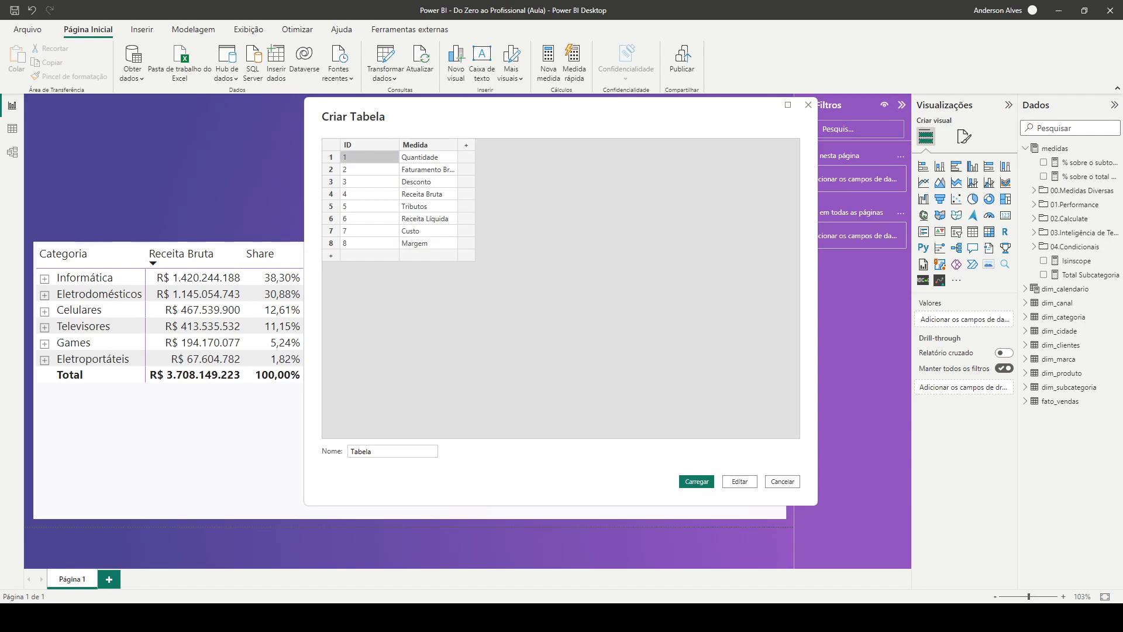
click(429, 156)
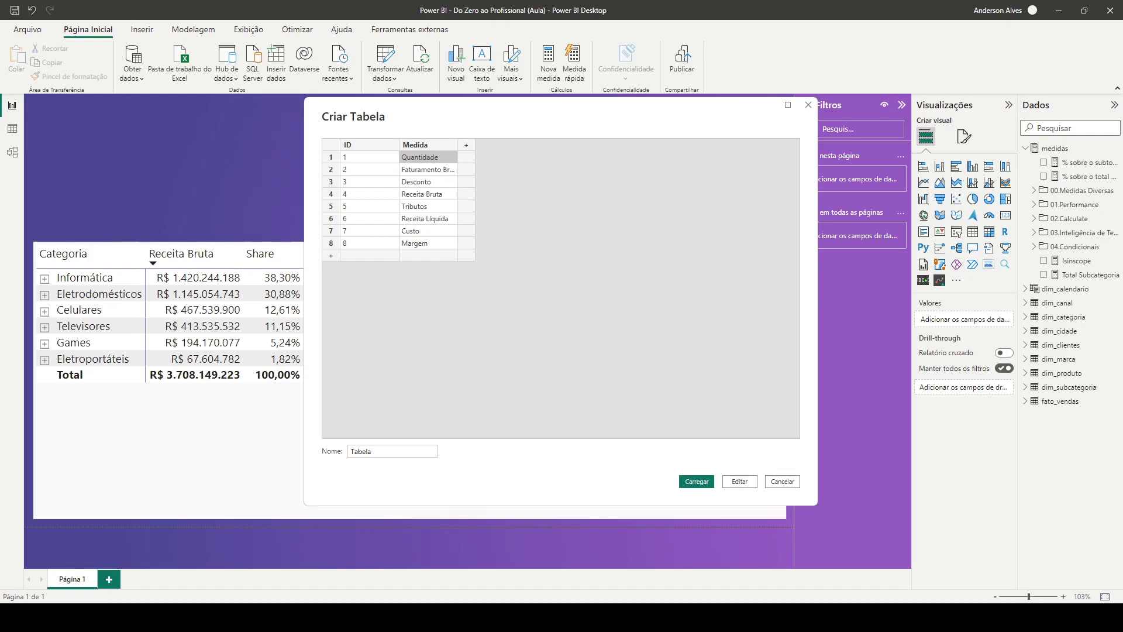
double_click(361, 451)
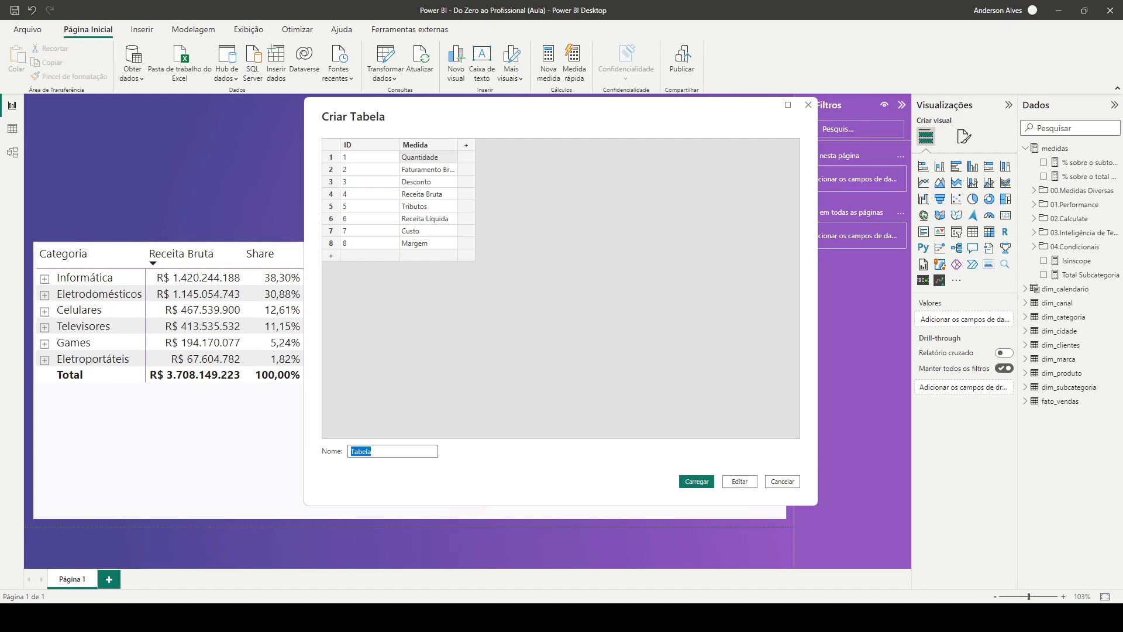
text(aux)
text(_Medidas)
key(Return)
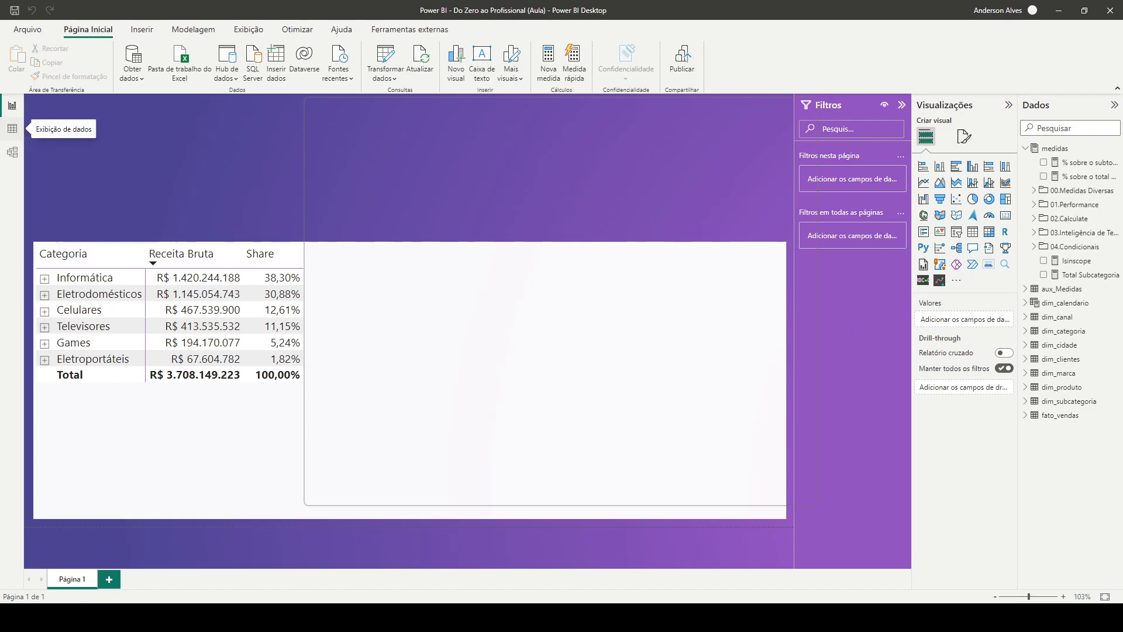
Examine the loaded rows and the ID and Medida columns of aux_Medidas in the data view, and return to the report view
click(12, 129)
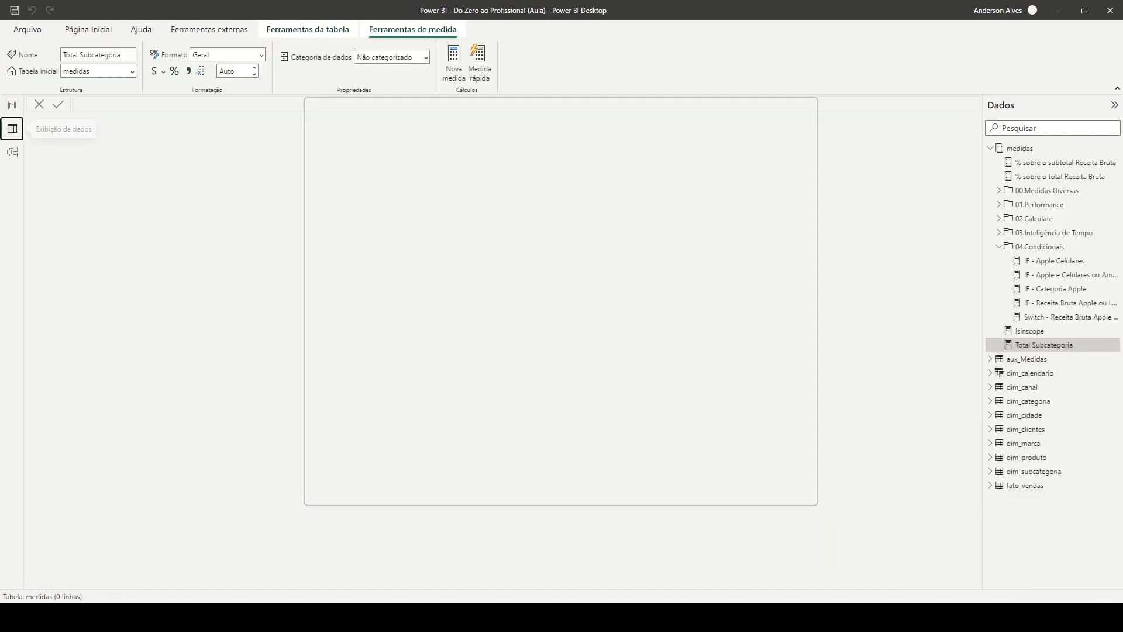
click(999, 246)
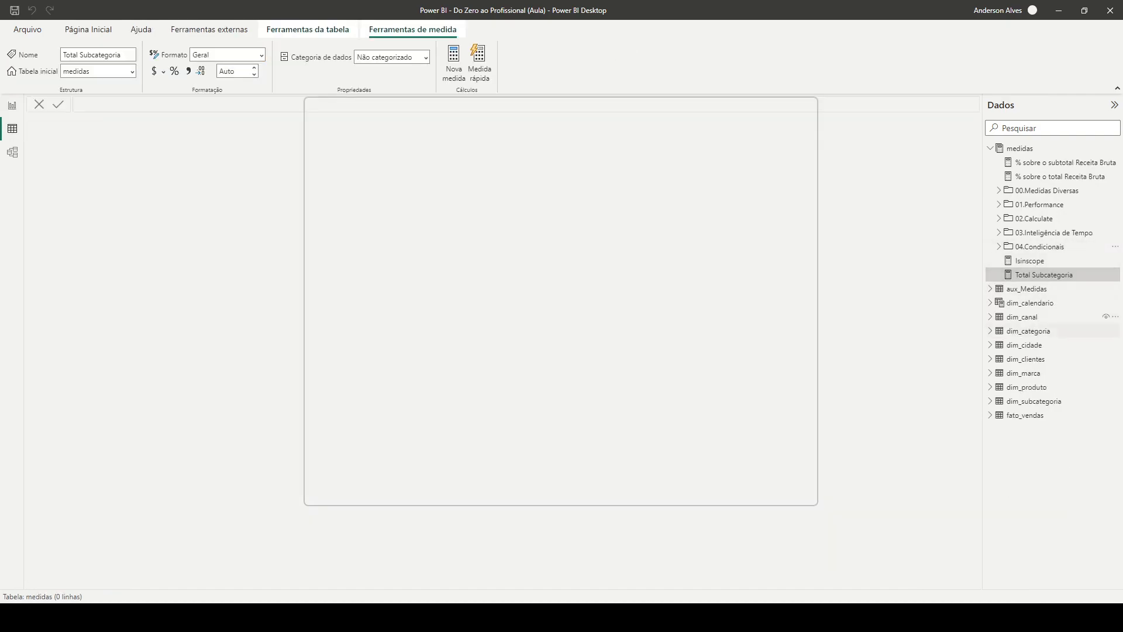
click(1027, 289)
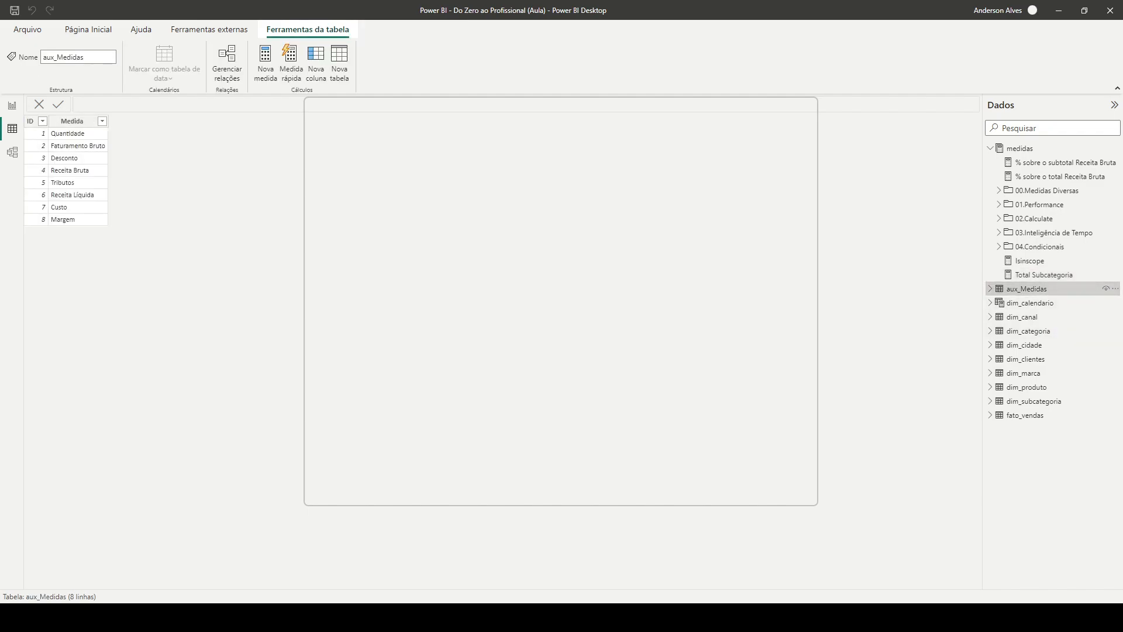
click(31, 121)
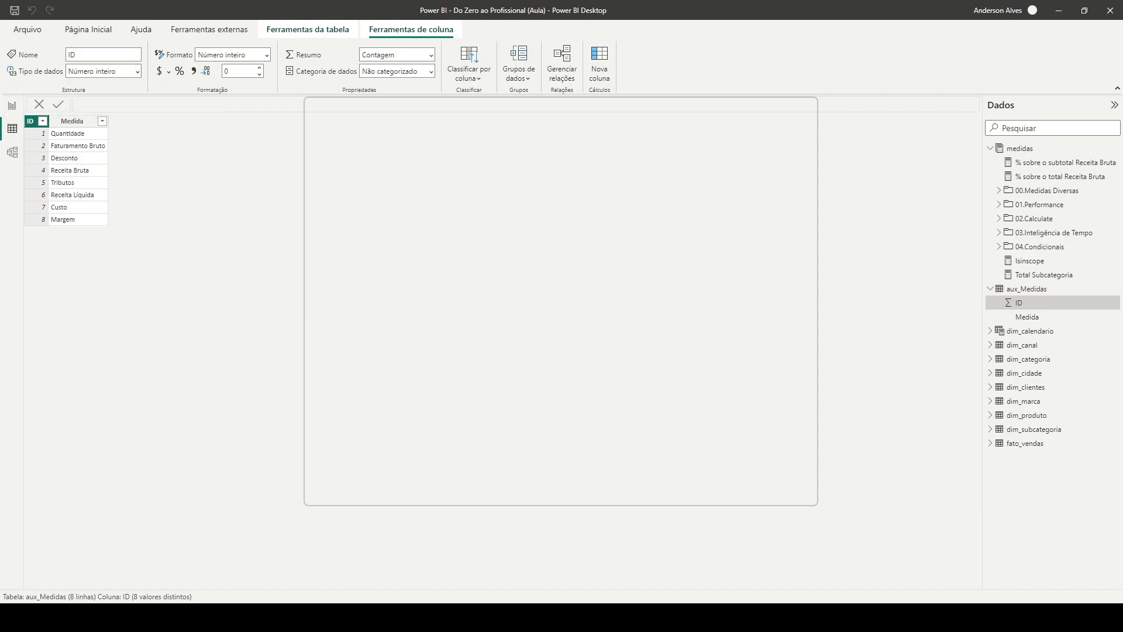
click(71, 121)
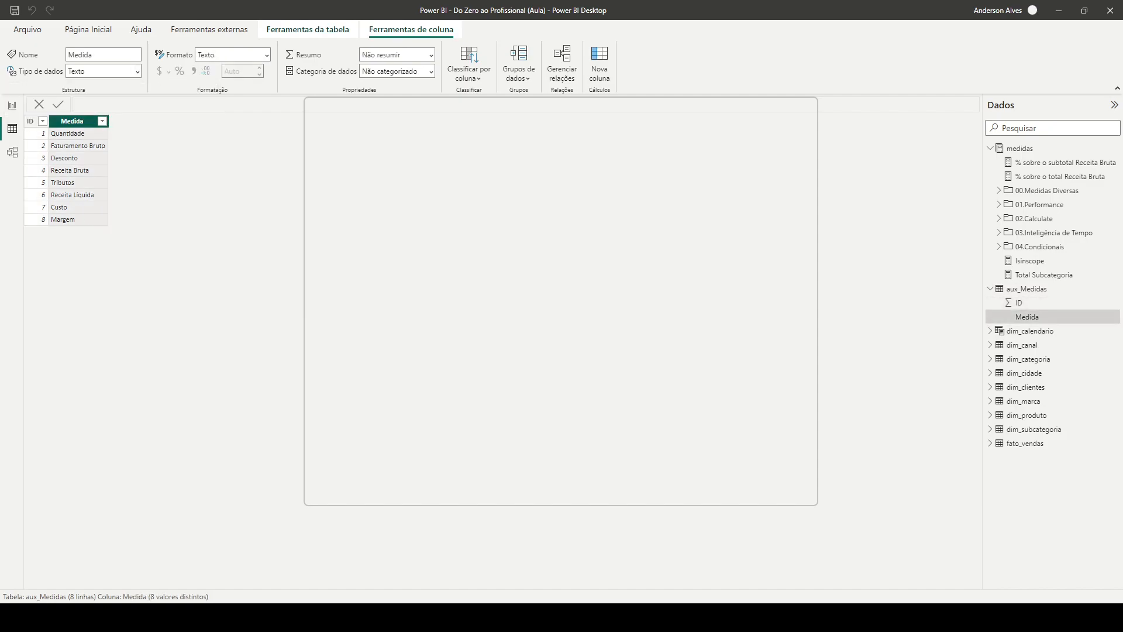
click(12, 105)
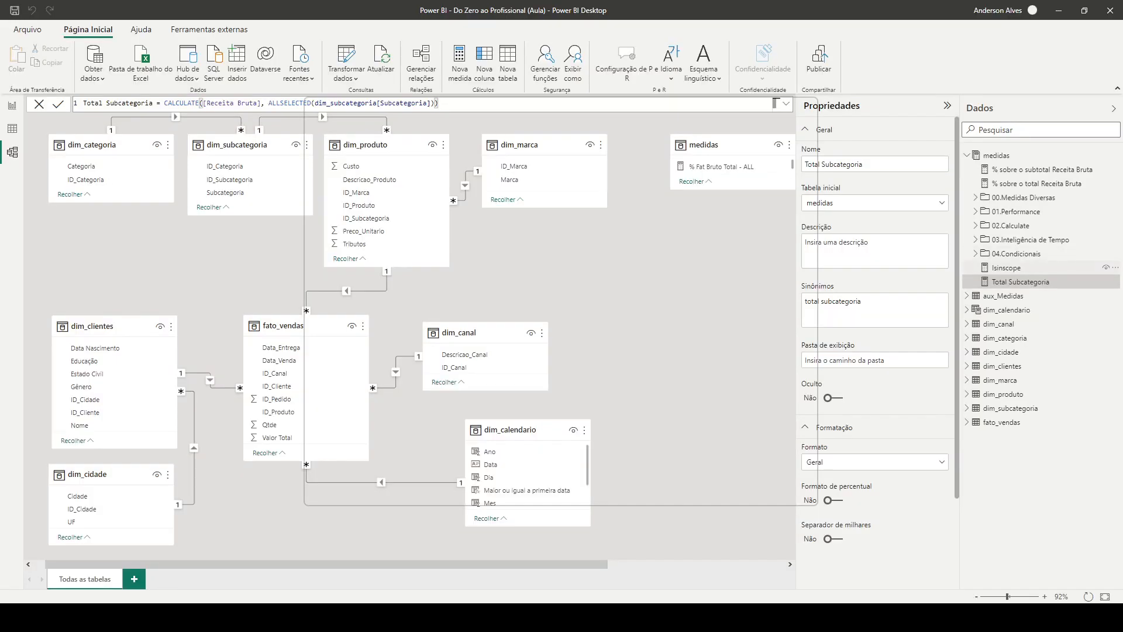
In the model view, group Total Subcategoria, Isinscope, % sobre o subtotal Receita Bruta and % sobre o total Receita Bruta into display folder 05.ISINSCOPE
ctrl+click(1007, 268)
ctrl+click(1042, 169)
ctrl+click(1042, 184)
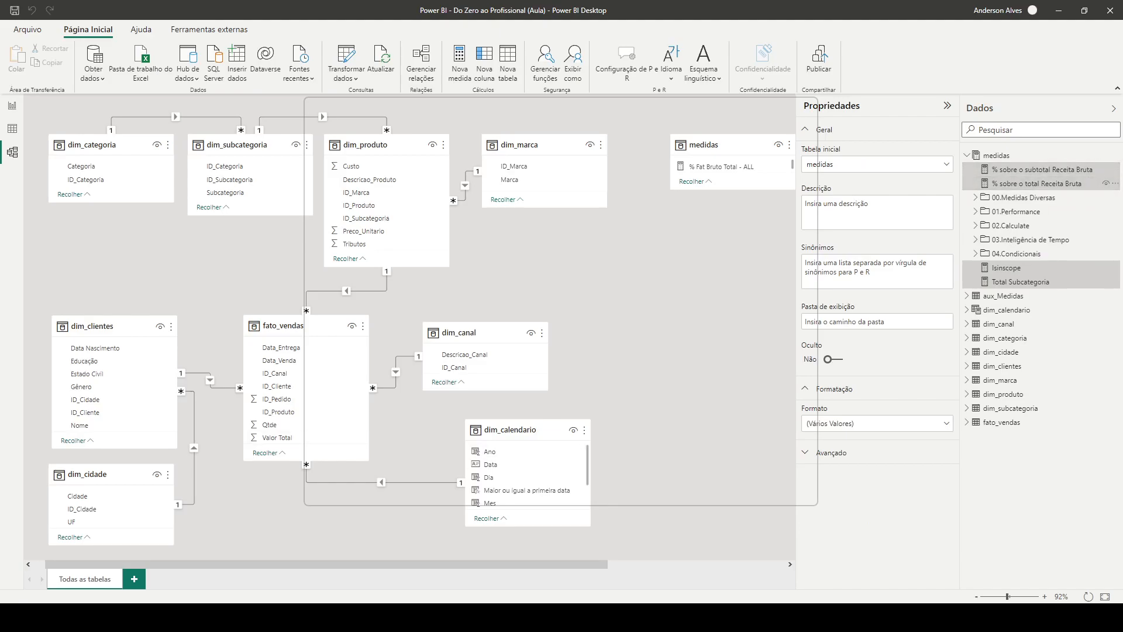
click(877, 322)
text(05)
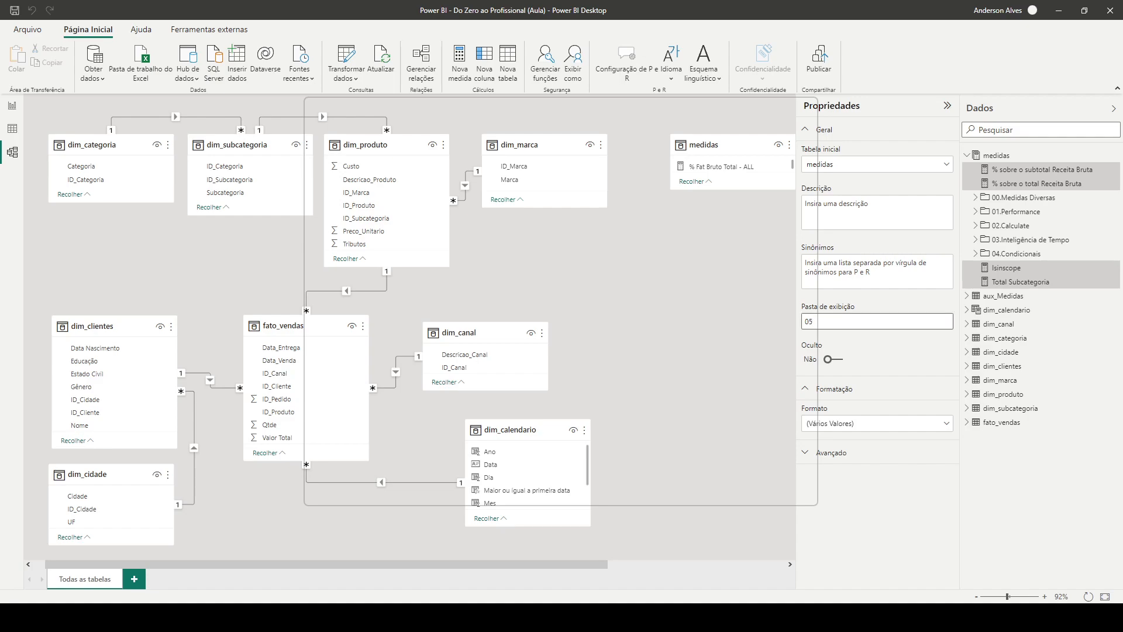
text(.ISINSCOPE)
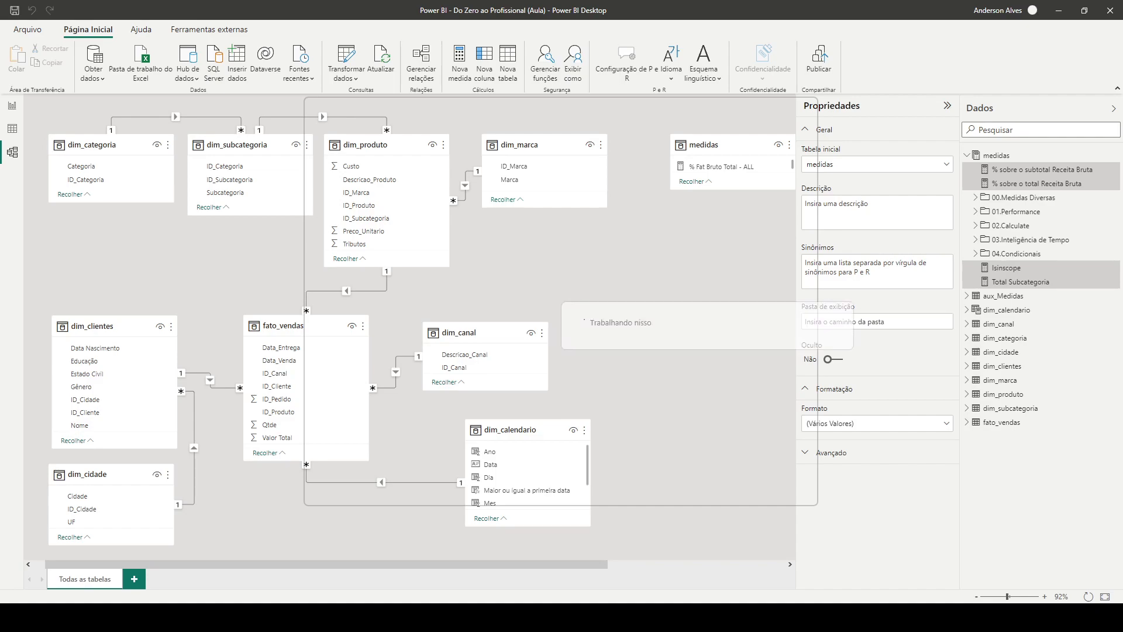
key(Return)
click(975, 239)
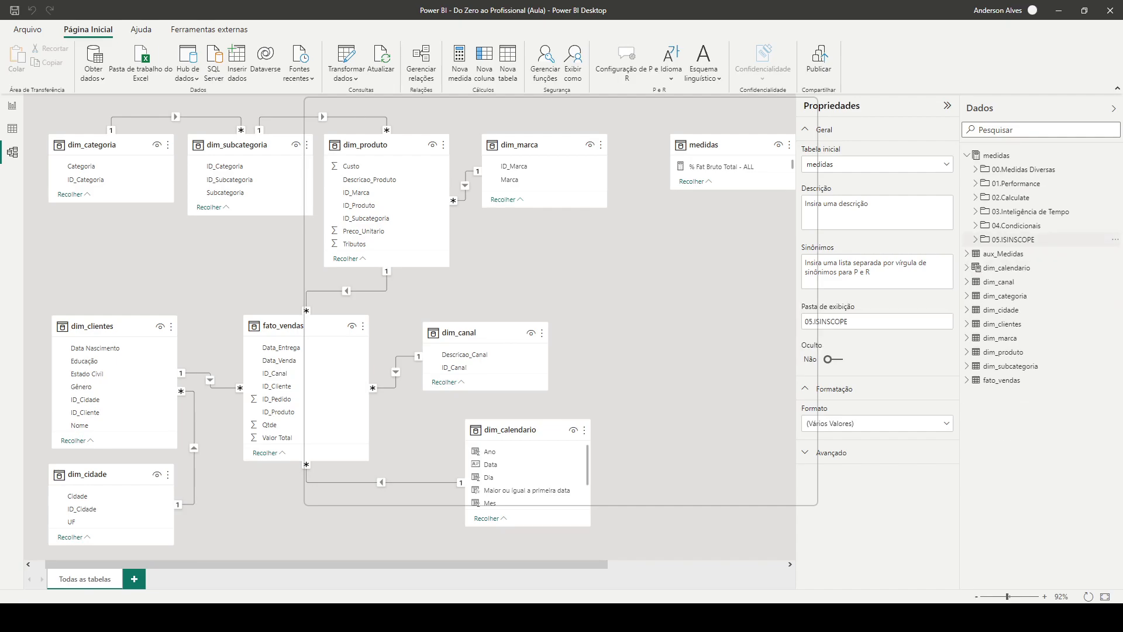
In the report view, add a slicer and size and place it in the page's upper right corner, above the matrix
click(12, 105)
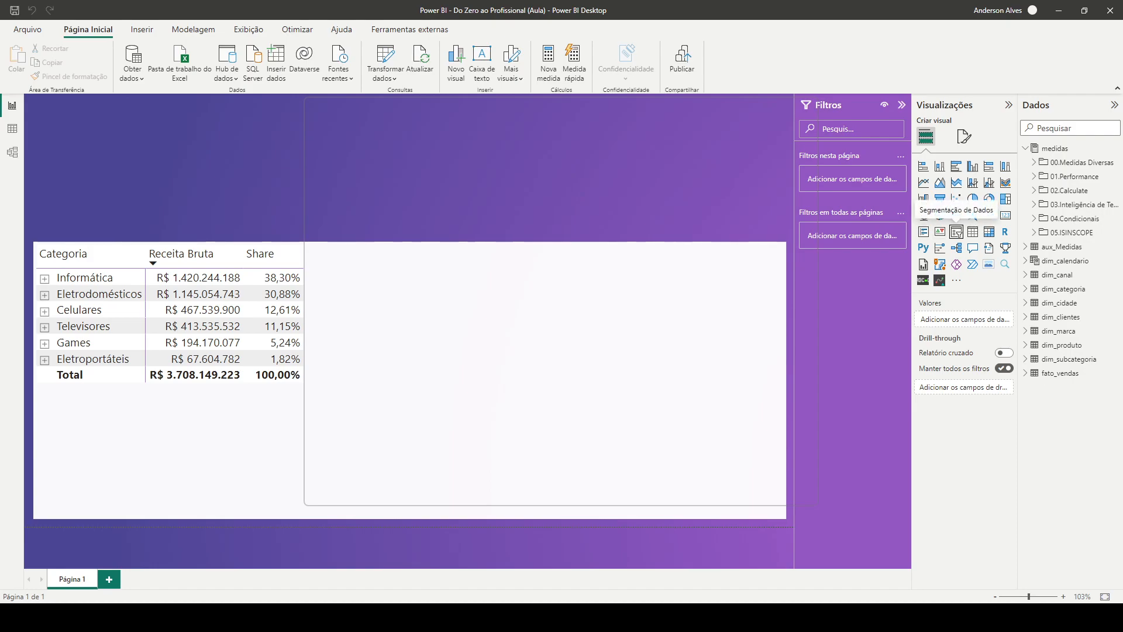
click(957, 232)
drag(33, 97, 537, 205)
click(536, 205)
drag(35, 96, 654, 265)
drag(708, 316, 707, 165)
mouse_move(653, 115)
mouse_down()
mouse_move(647, 146)
mouse_move(534, 100)
mouse_move(692, 117)
mouse_move(647, 116)
mouse_up()
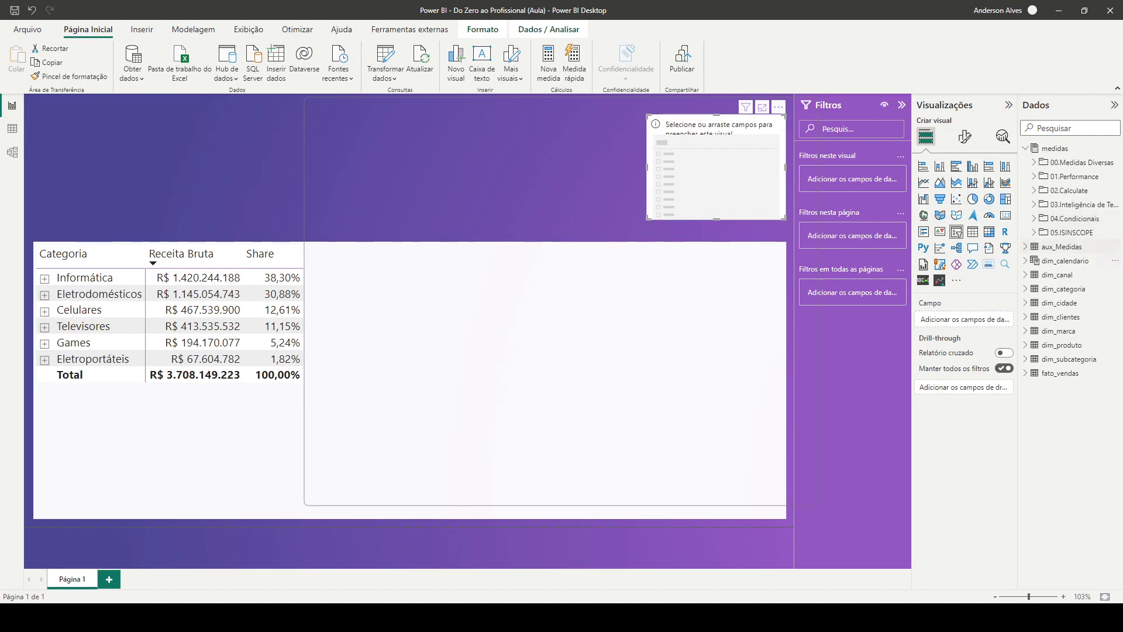
Fill the slicer with the Medida field from aux_Medidas and look through its items
click(1062, 246)
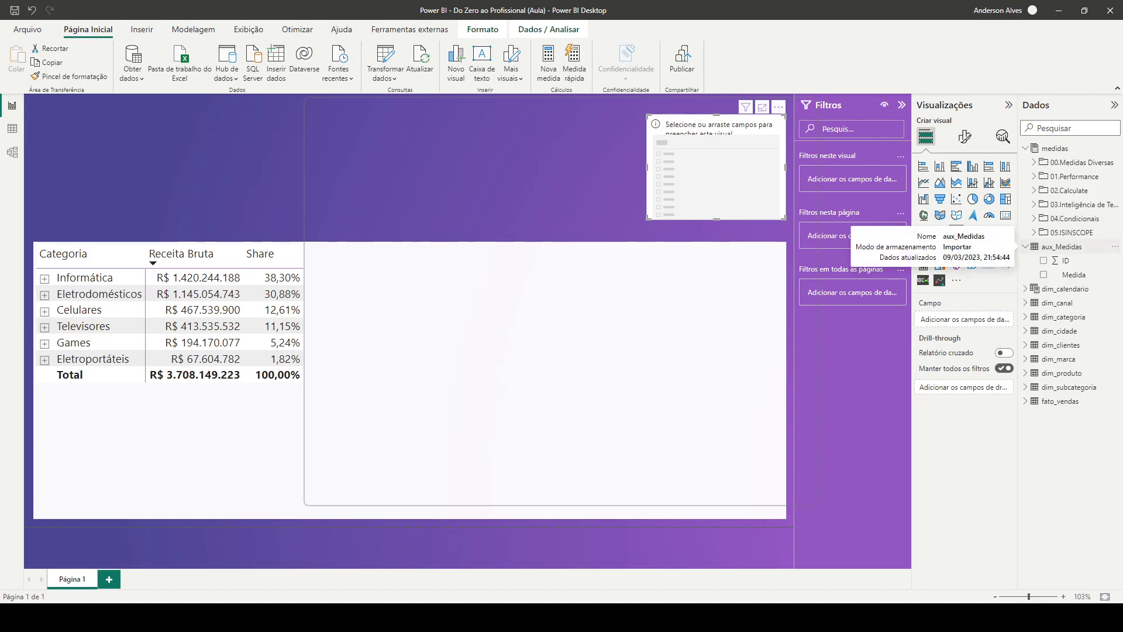
click(1074, 275)
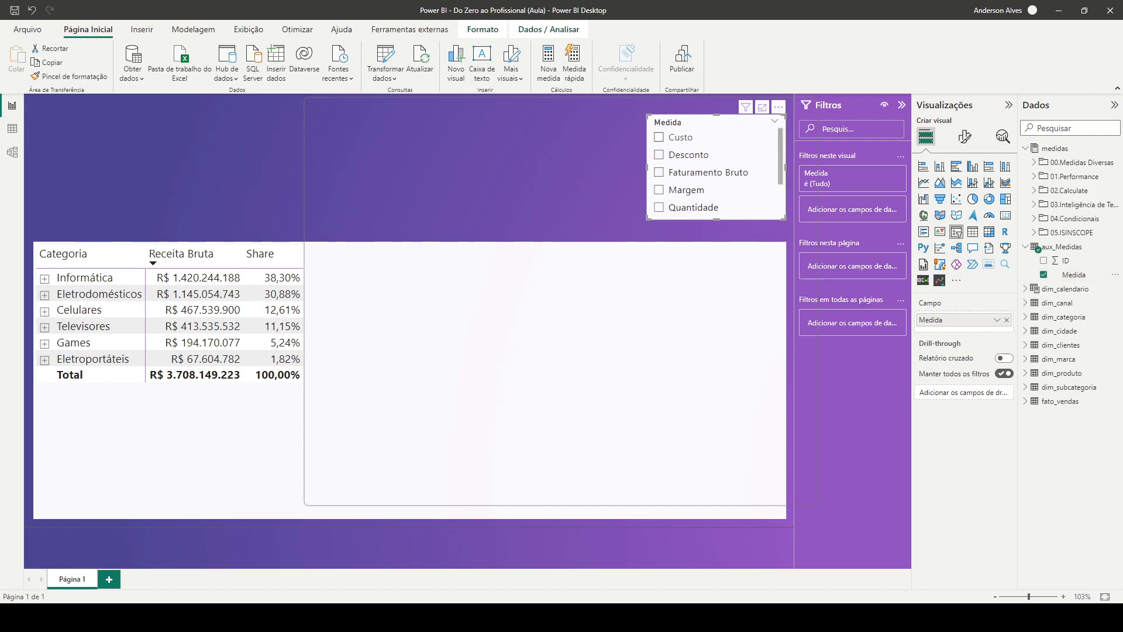
scroll(717, 174, up, 2)
scroll(717, 173, down, 2)
scroll(716, 173, up, 2)
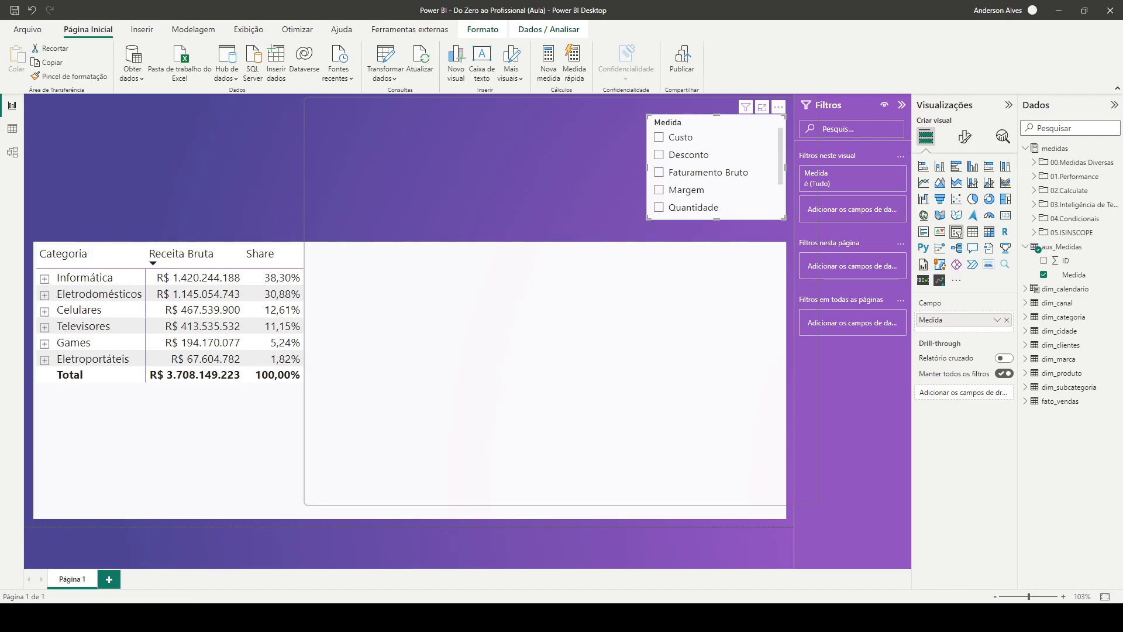
Set the slicer style to Suspenso and shrink its height to fit the header and the dropdown row
click(966, 137)
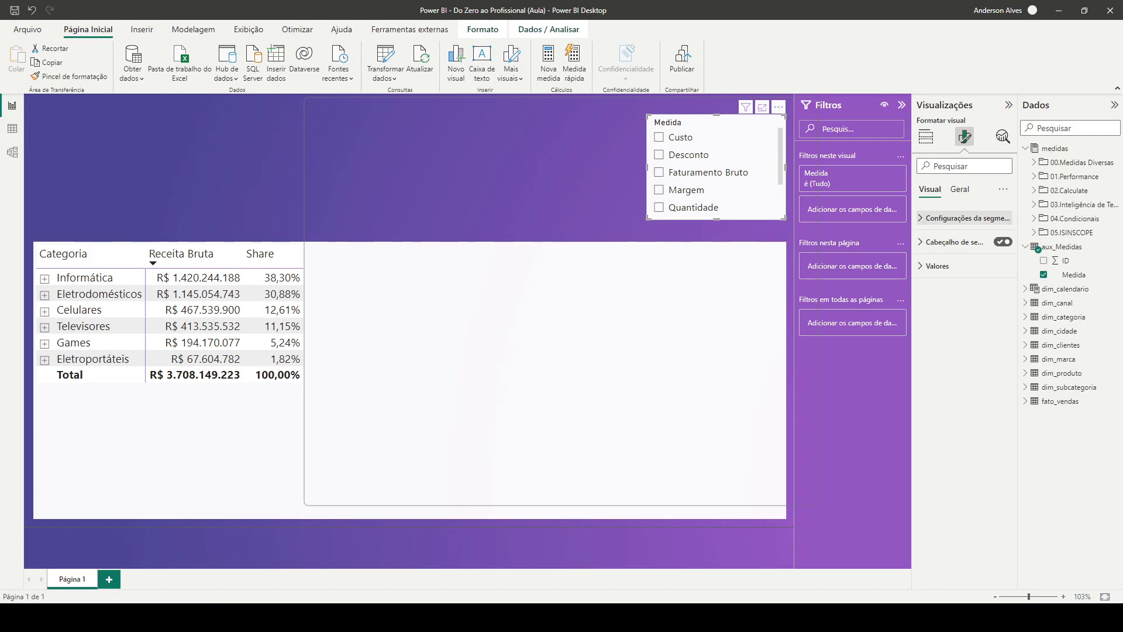
click(966, 218)
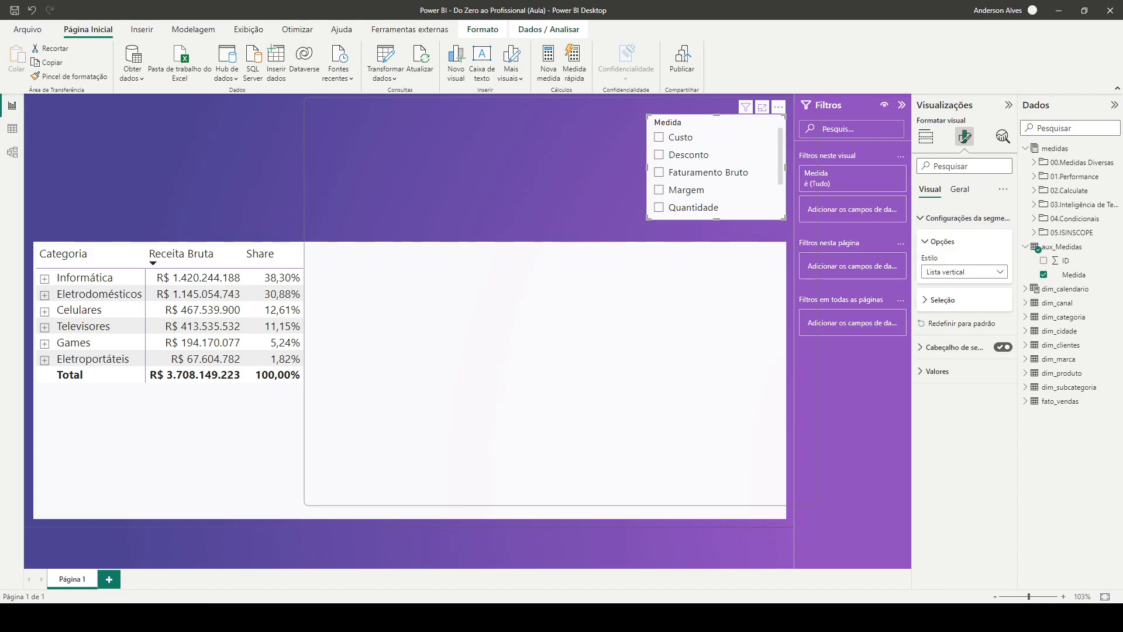
click(964, 271)
click(941, 313)
click(714, 139)
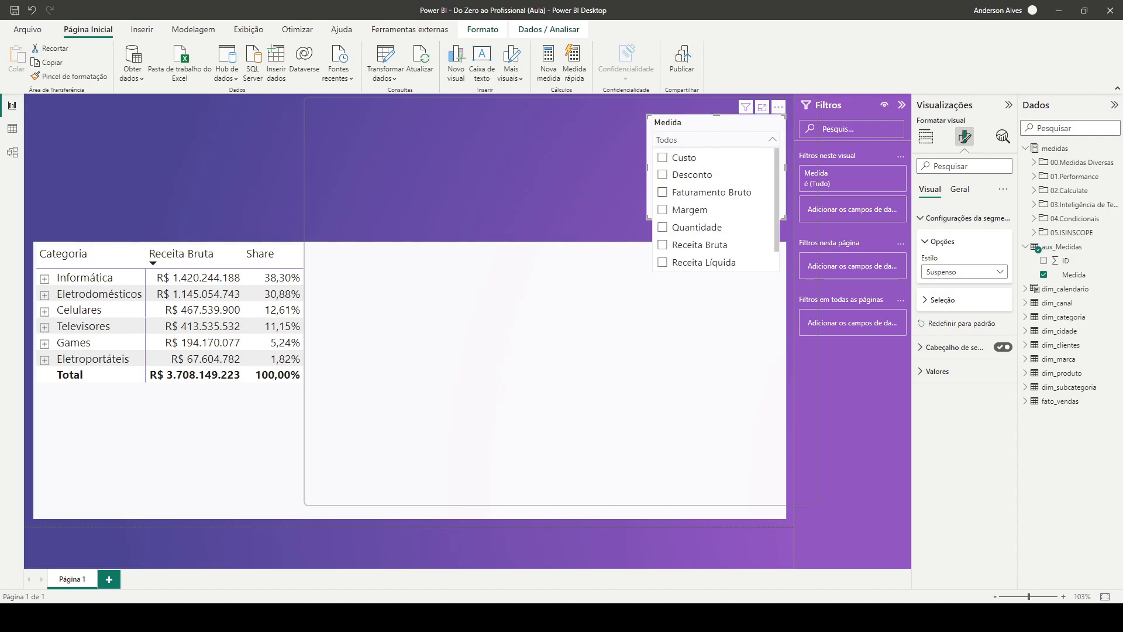
click(773, 139)
drag(716, 218, 716, 153)
click(708, 193)
Turn off the slicer's background (Tela de fundo) and its header icons
click(716, 125)
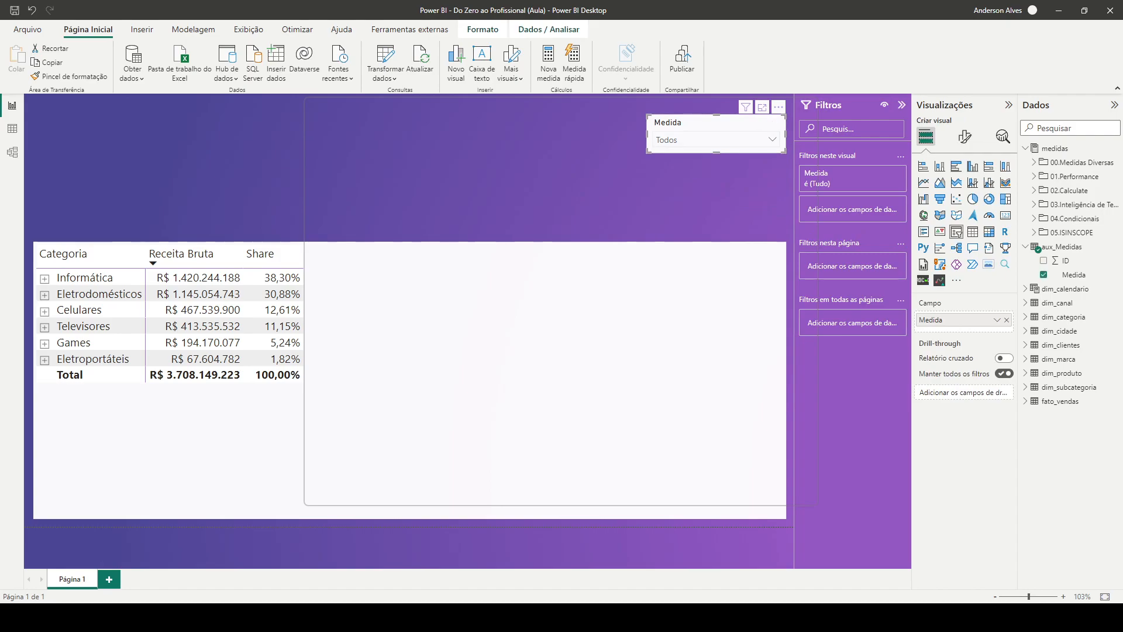
click(965, 137)
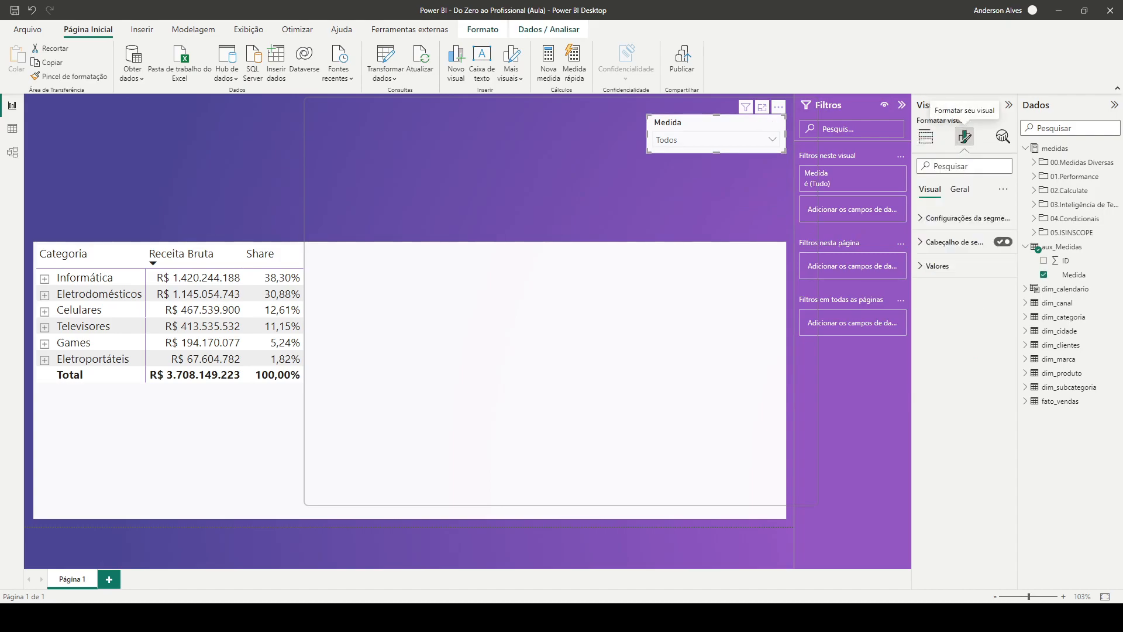
click(960, 189)
click(937, 266)
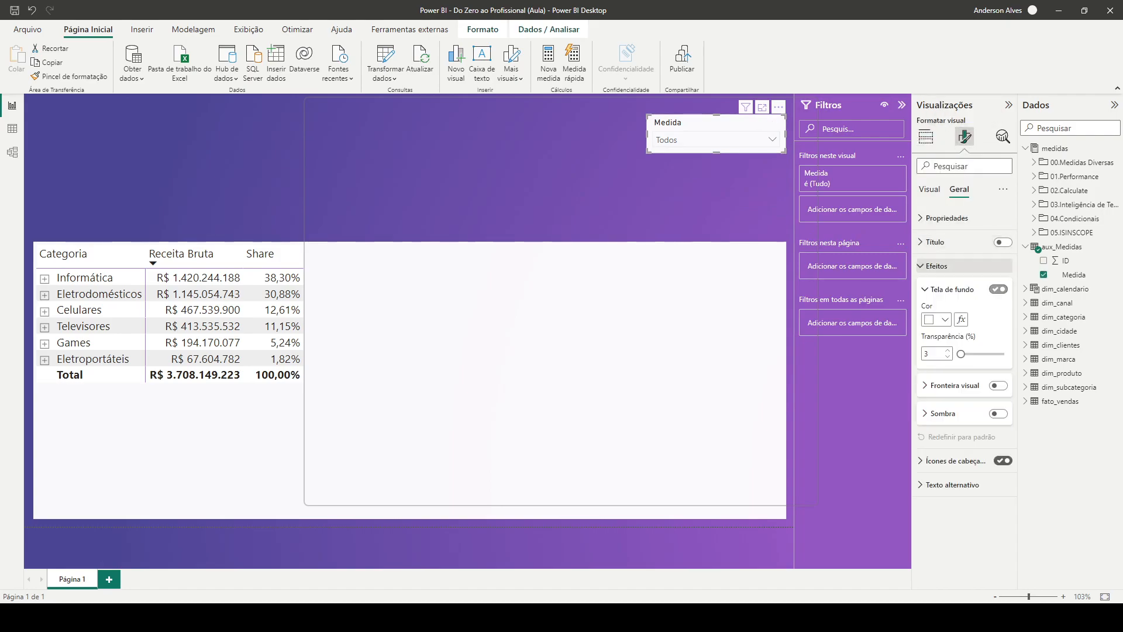
click(999, 289)
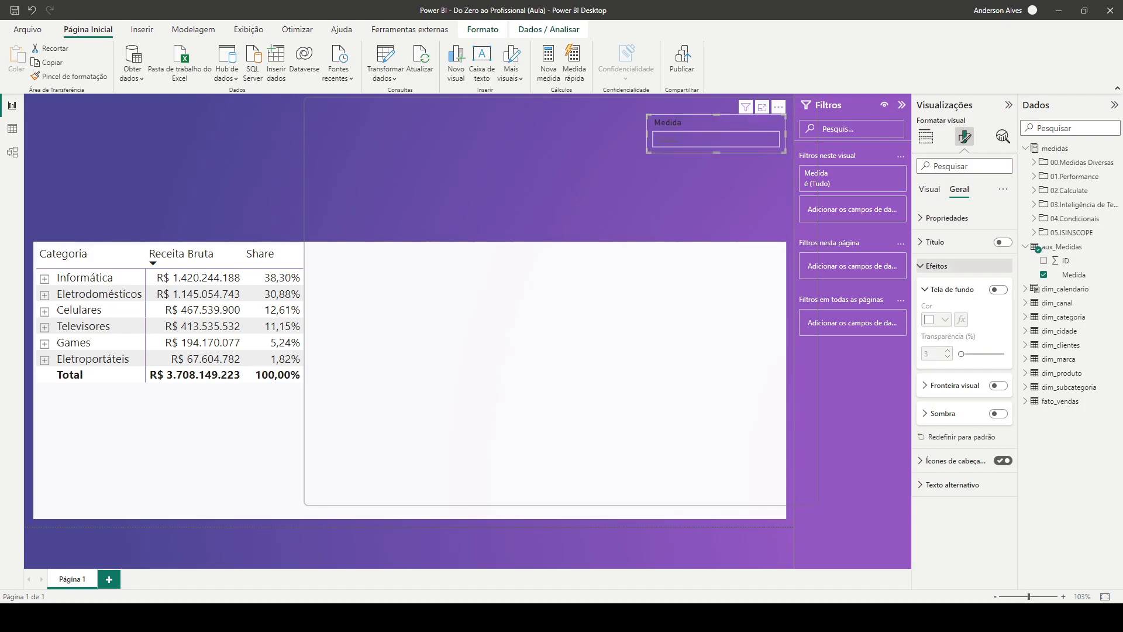
click(937, 266)
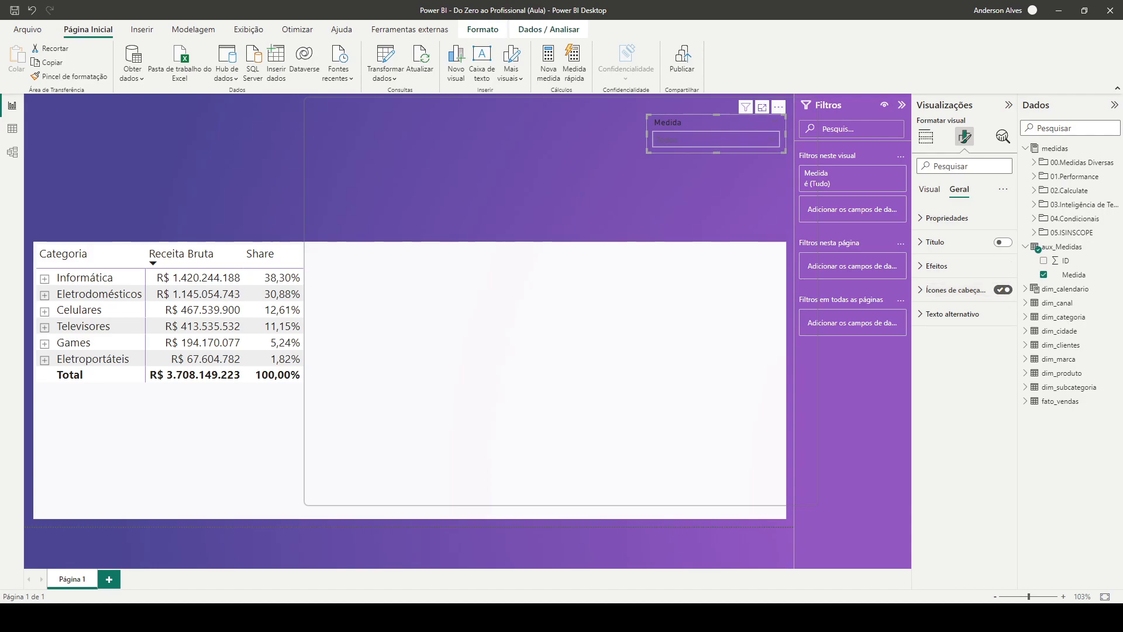
click(1003, 290)
Set the background colour of the slicer's values to white
click(930, 189)
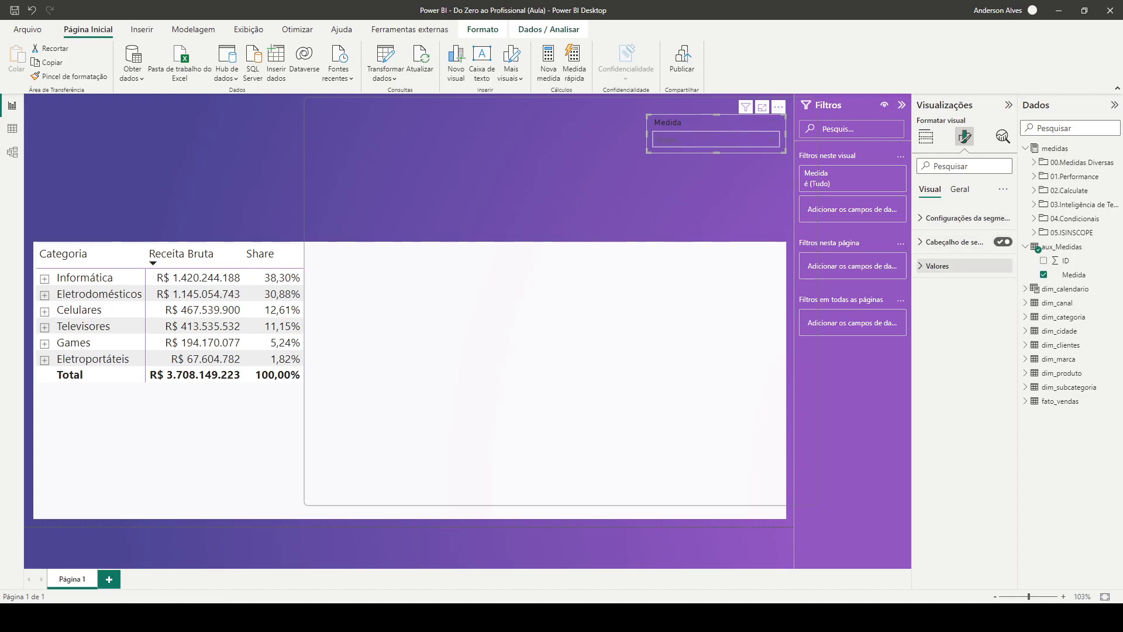
click(938, 266)
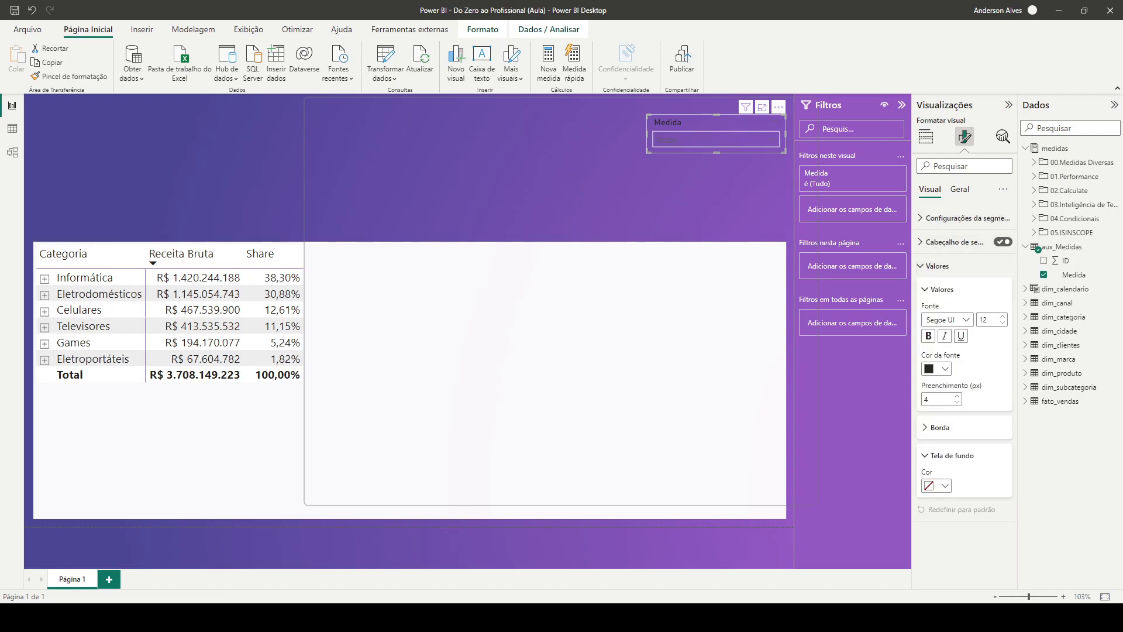
click(937, 486)
click(936, 300)
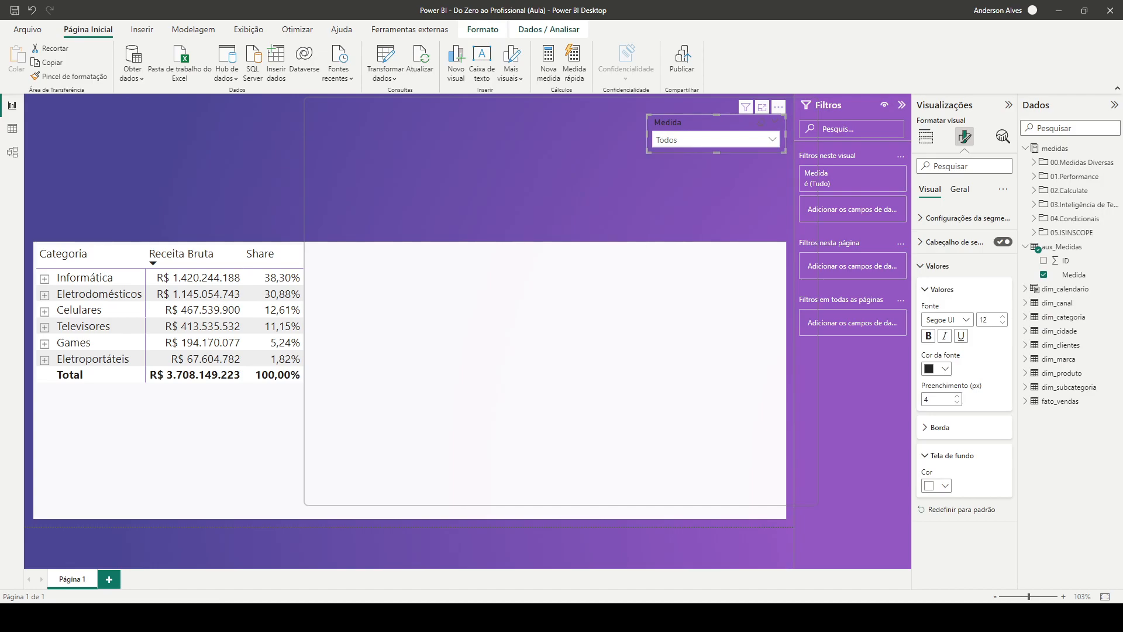
click(938, 265)
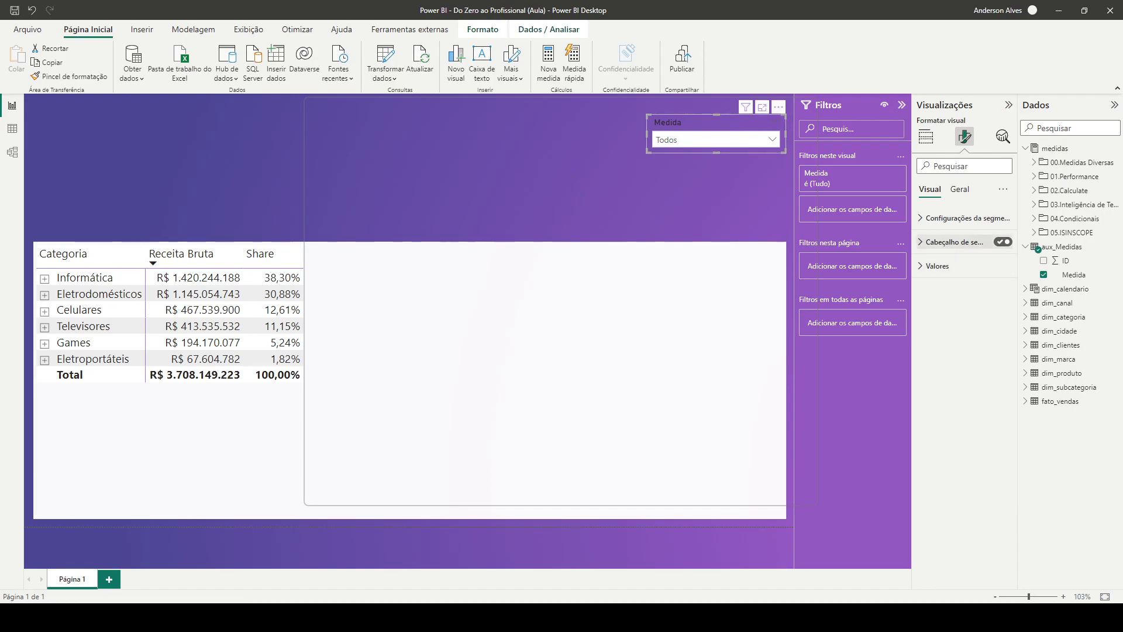
Set the font colour of the slicer header text to white
click(954, 241)
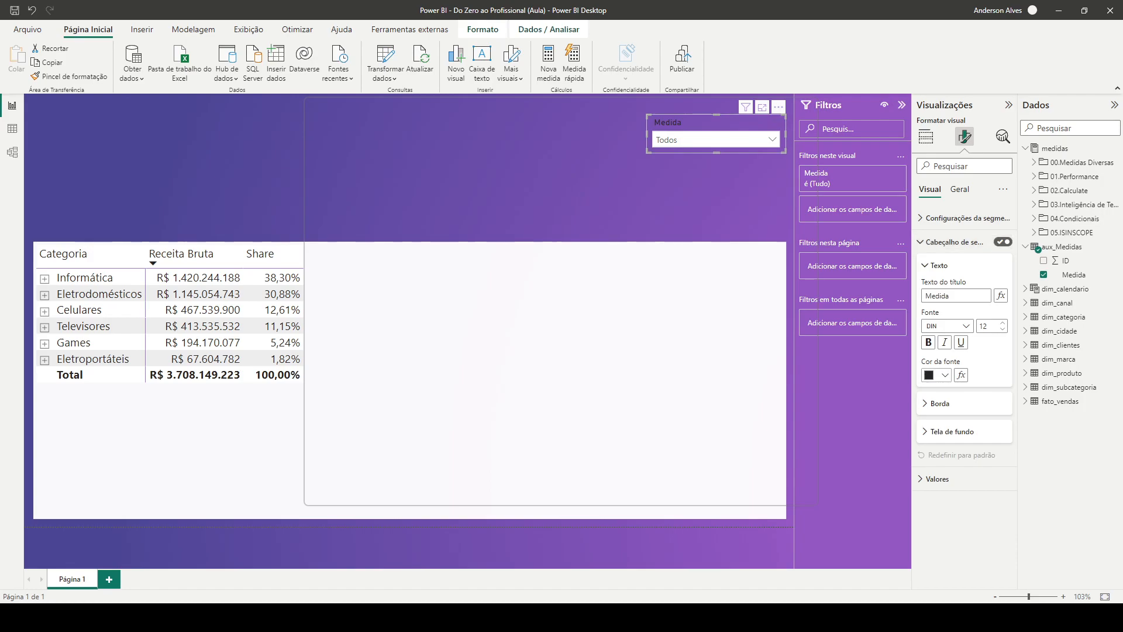
click(939, 375)
click(931, 411)
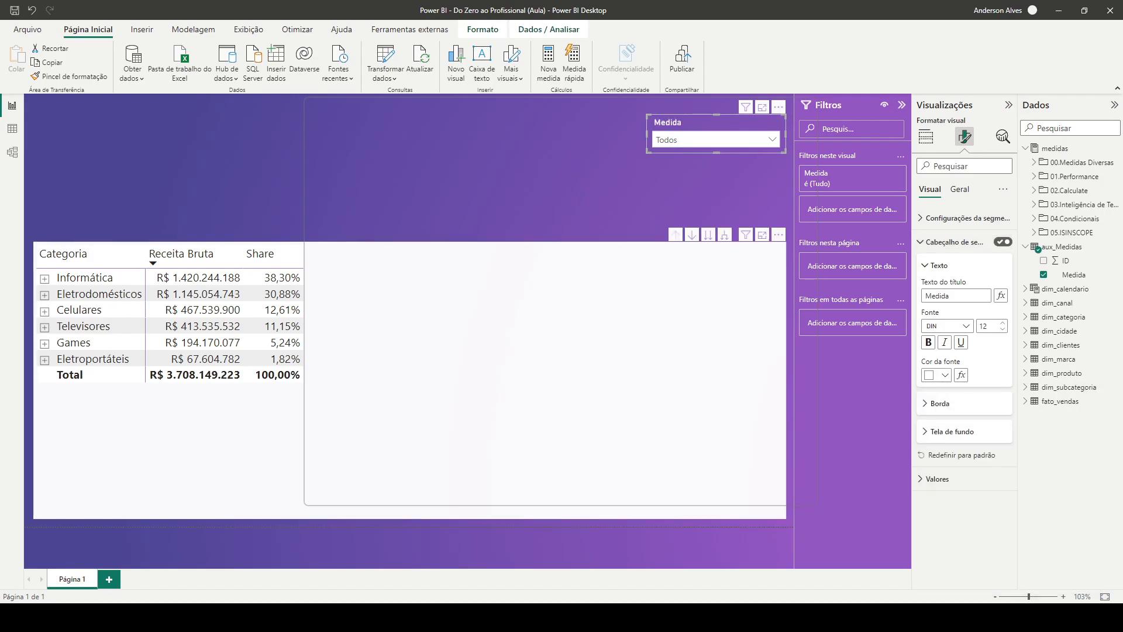
click(644, 327)
Narrow the slicer by moving its left edge inward
click(691, 190)
click(717, 123)
drag(647, 134, 674, 134)
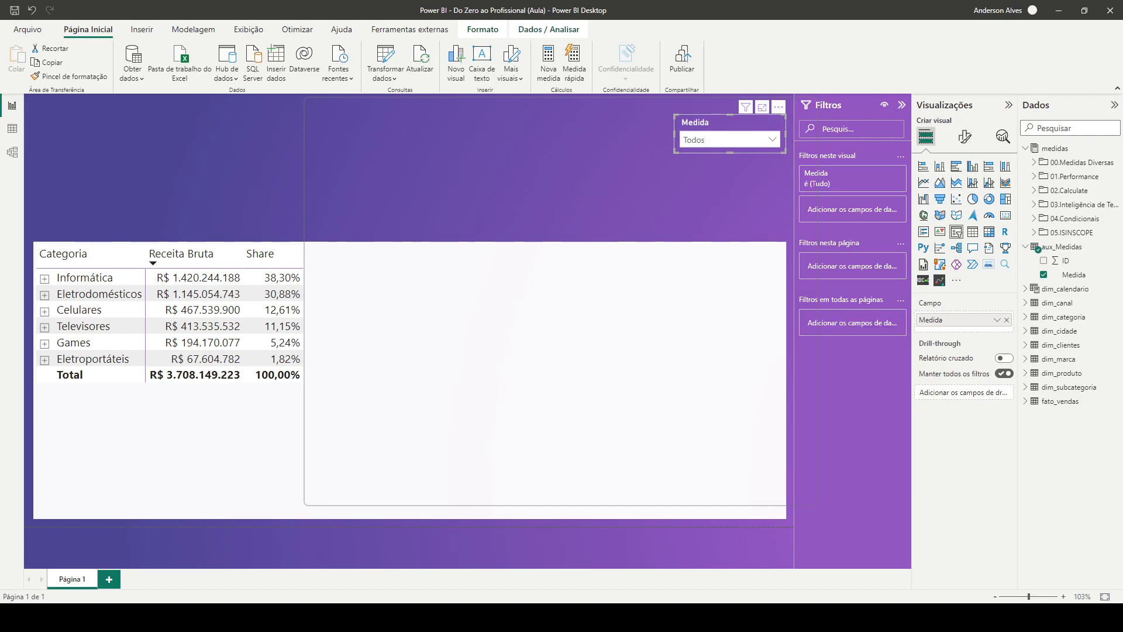
Try a general title reading "asas" on the slicer and switch that title off again
double_click(942, 320)
key(Escape)
click(966, 136)
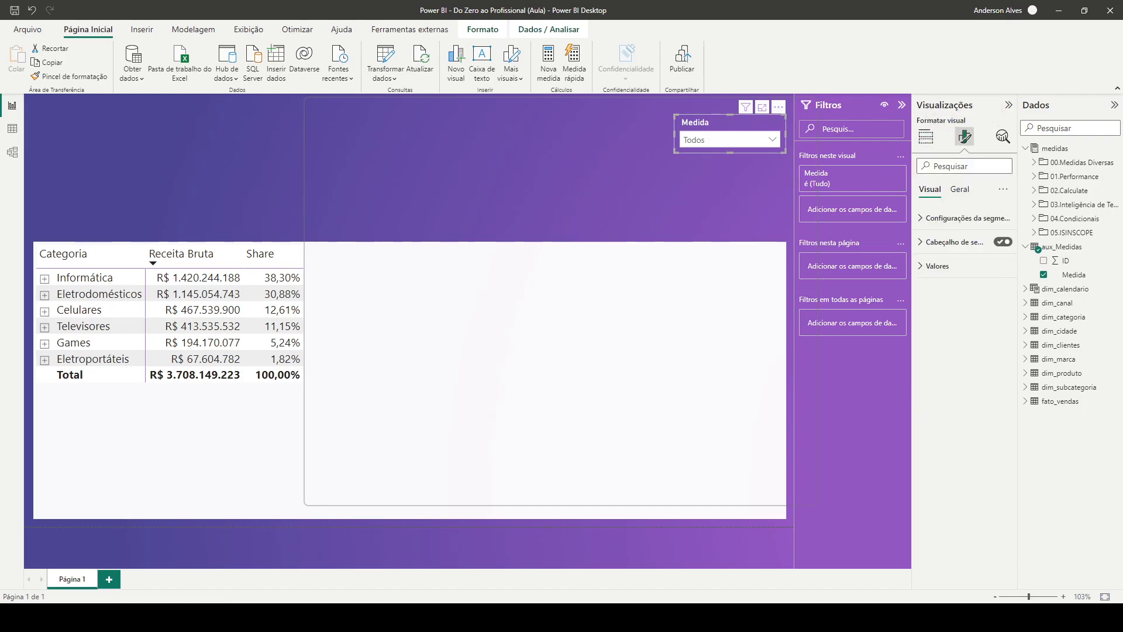
click(960, 189)
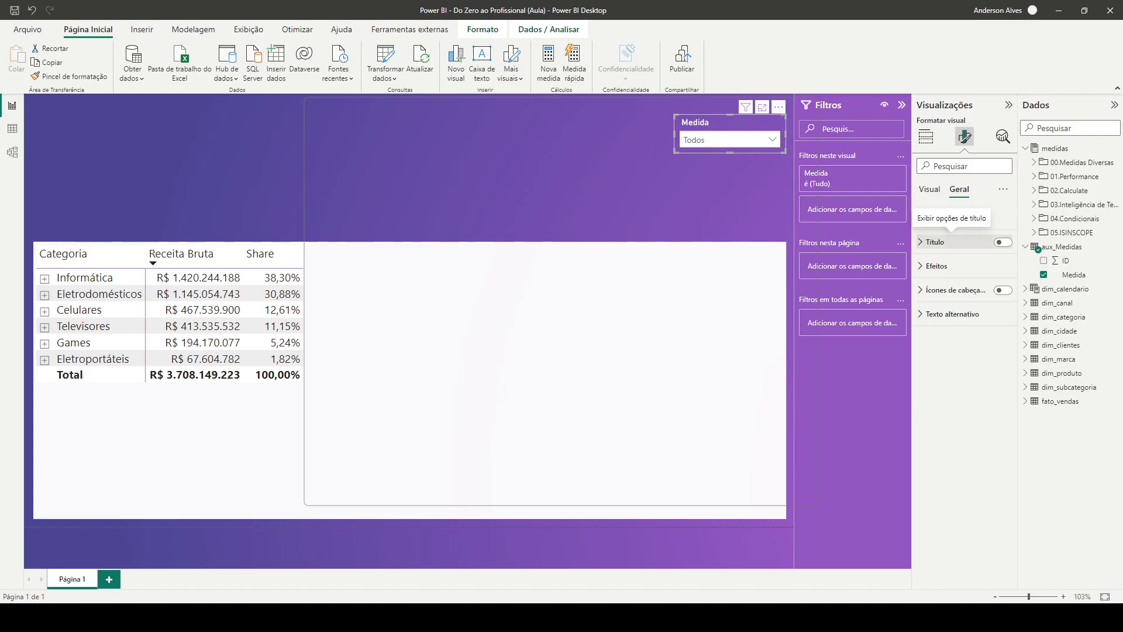
click(1003, 242)
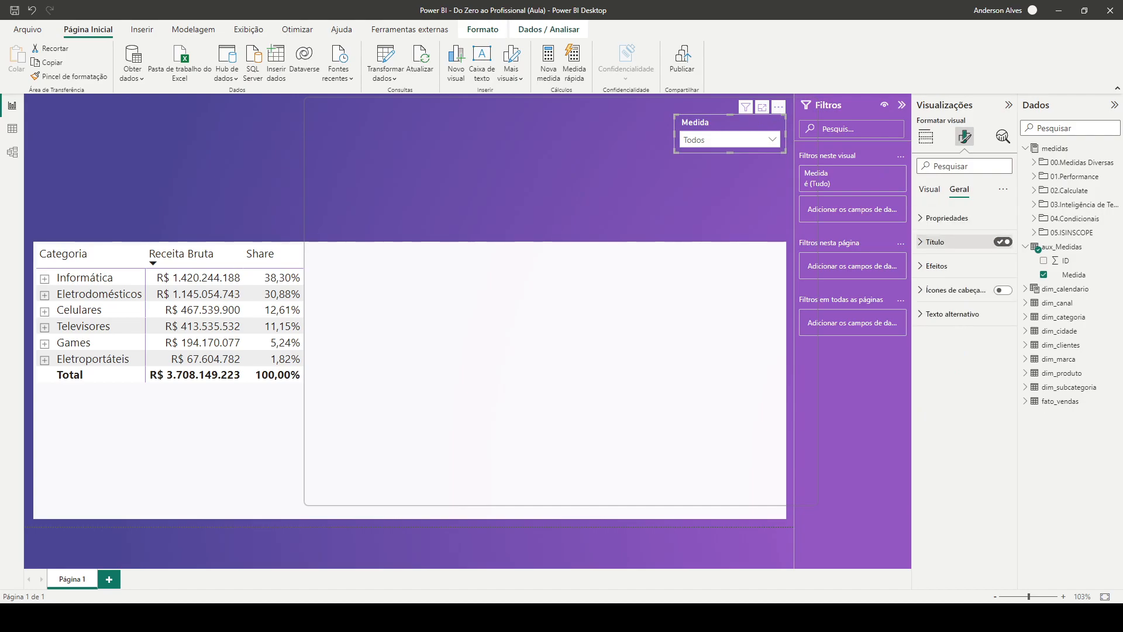
click(935, 242)
click(956, 277)
text(asas)
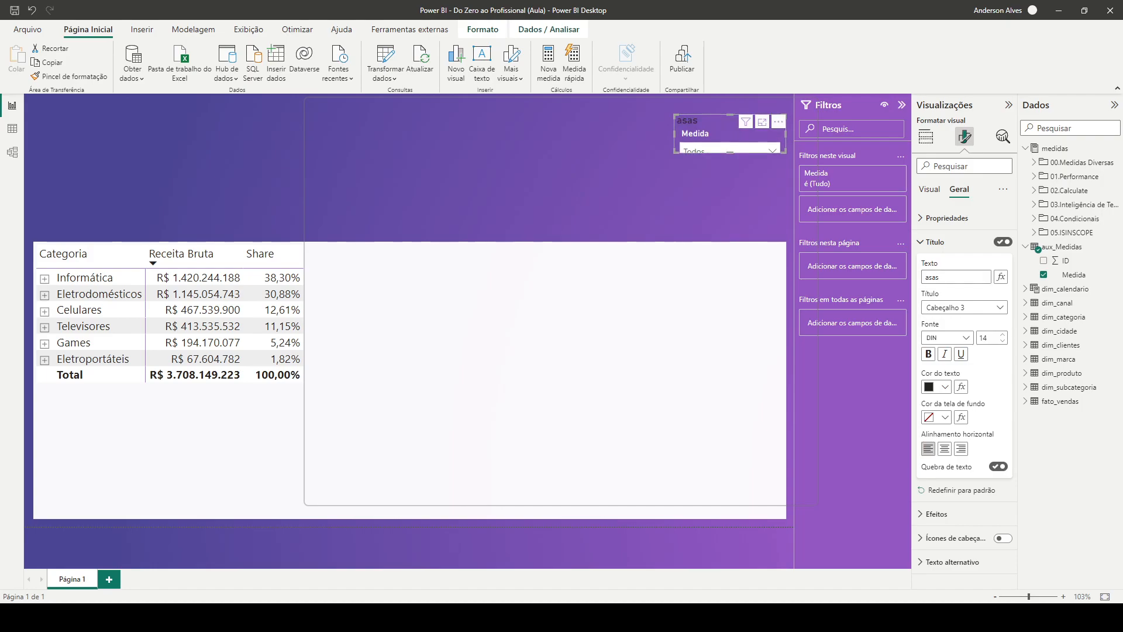
key(BackSpace)
key(BackSpace)
key(BackSpace)
key(BackSpace)
click(1003, 241)
click(930, 189)
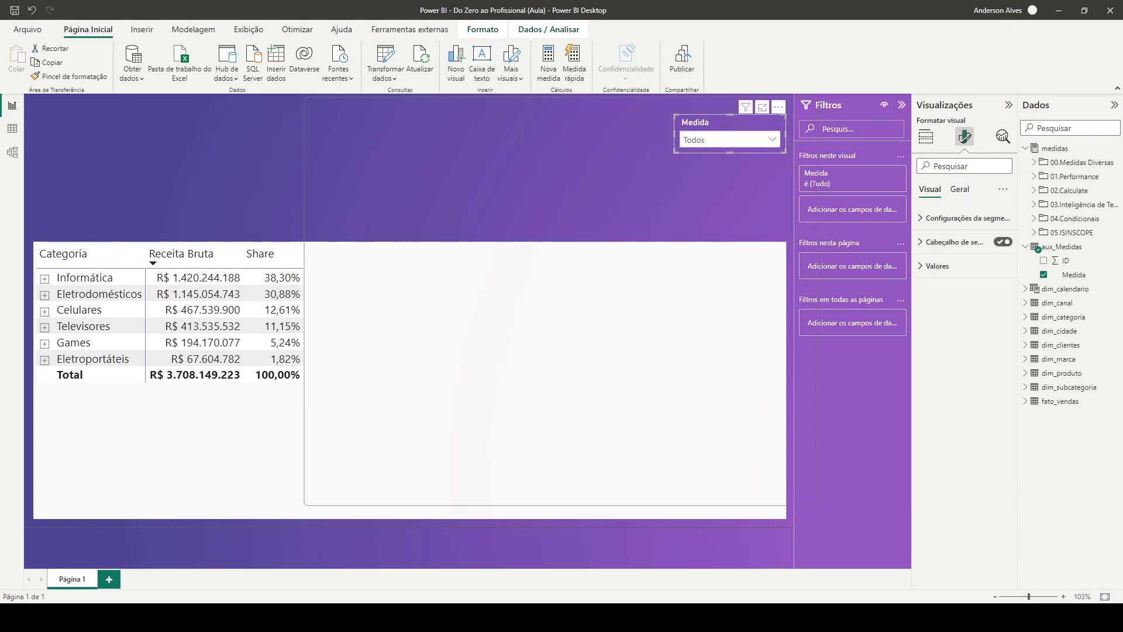
Rename the slicer's Medida field to Filtro for this visual and move the slicer slightly up and to the left
click(926, 137)
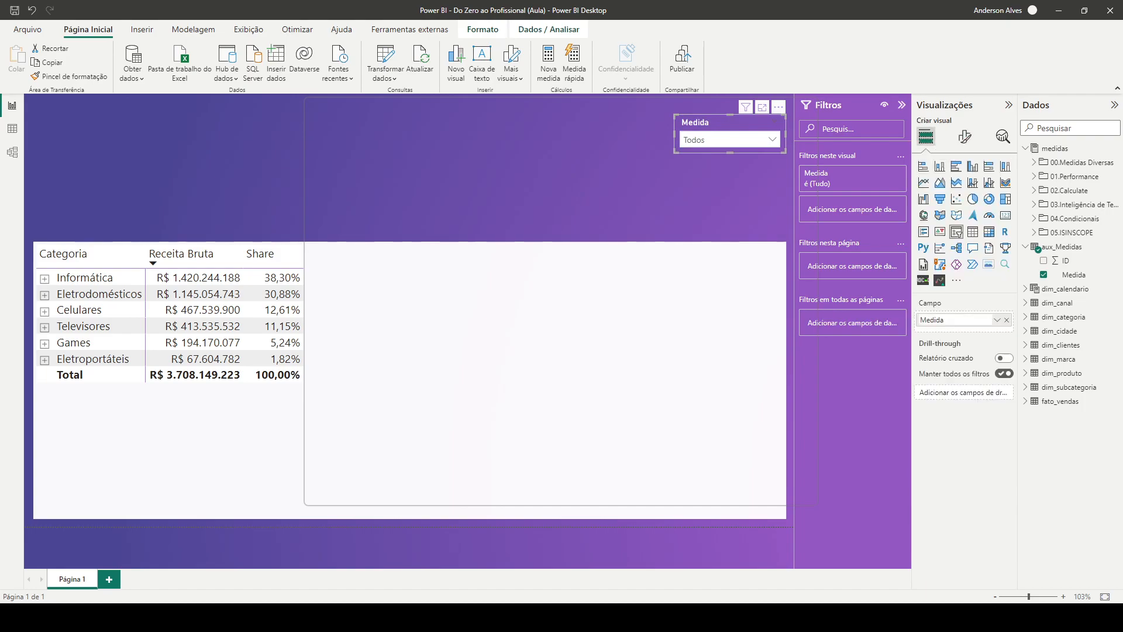
text(Filtro)
key(Return)
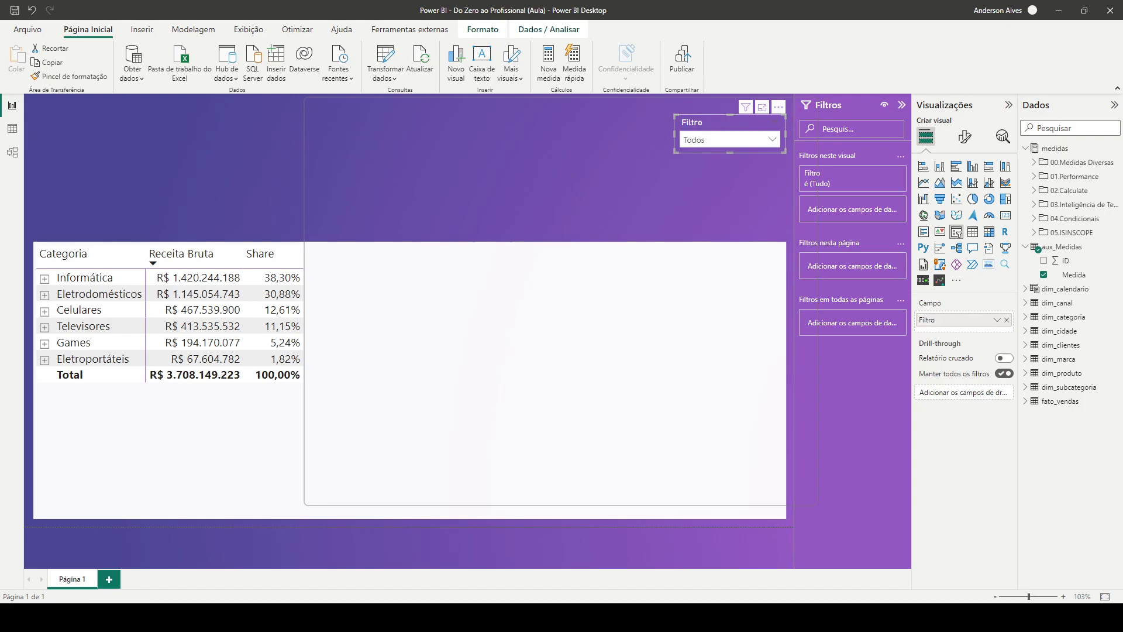
click(649, 181)
click(725, 123)
drag(725, 122, 718, 114)
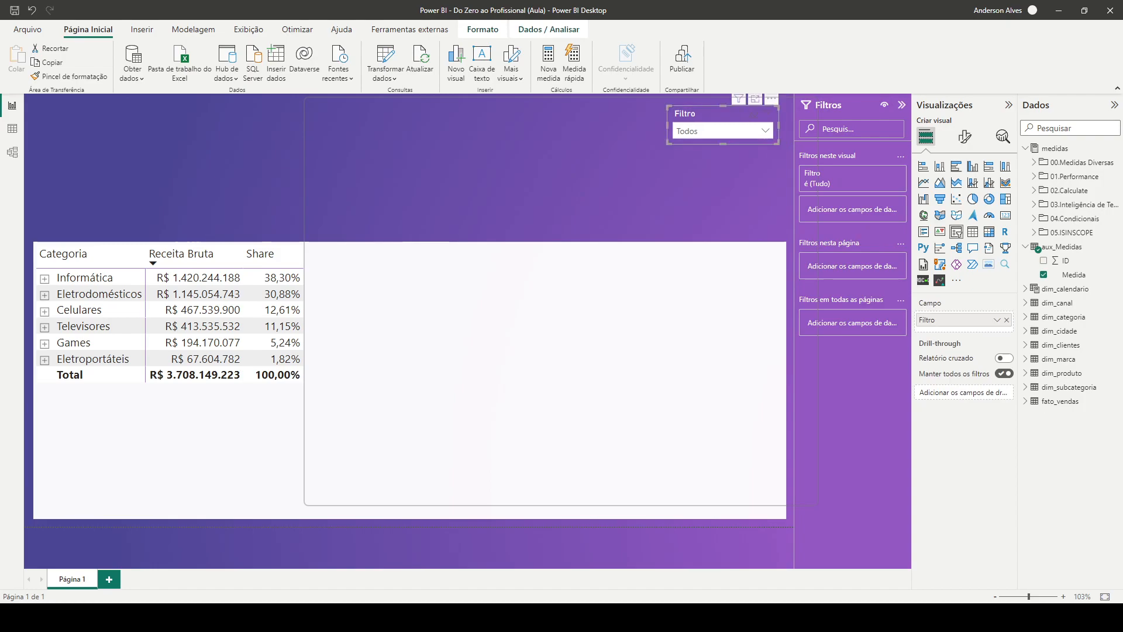
Test multiple selection in the Filtro slicer, leaving Desconto, Faturamento Bruto and Margem checked
click(765, 131)
click(684, 149)
click(683, 166)
click(683, 183)
click(683, 201)
ctrl+click(683, 166)
ctrl+click(683, 183)
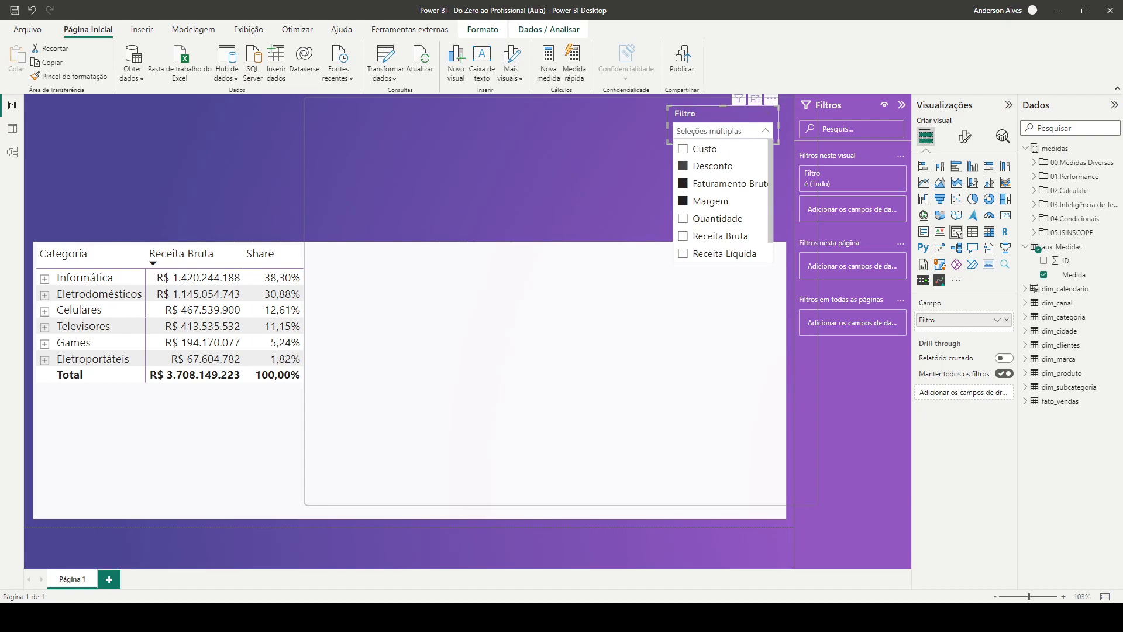
click(597, 172)
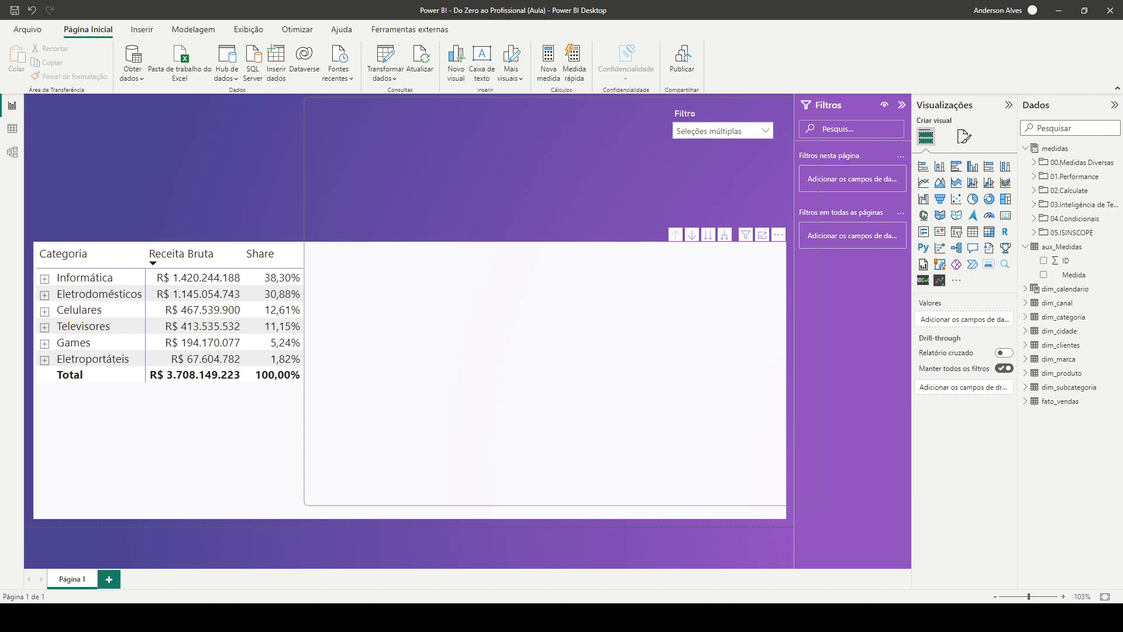
Turn on single selection (Seleção única) for the Filtro slicer
click(719, 117)
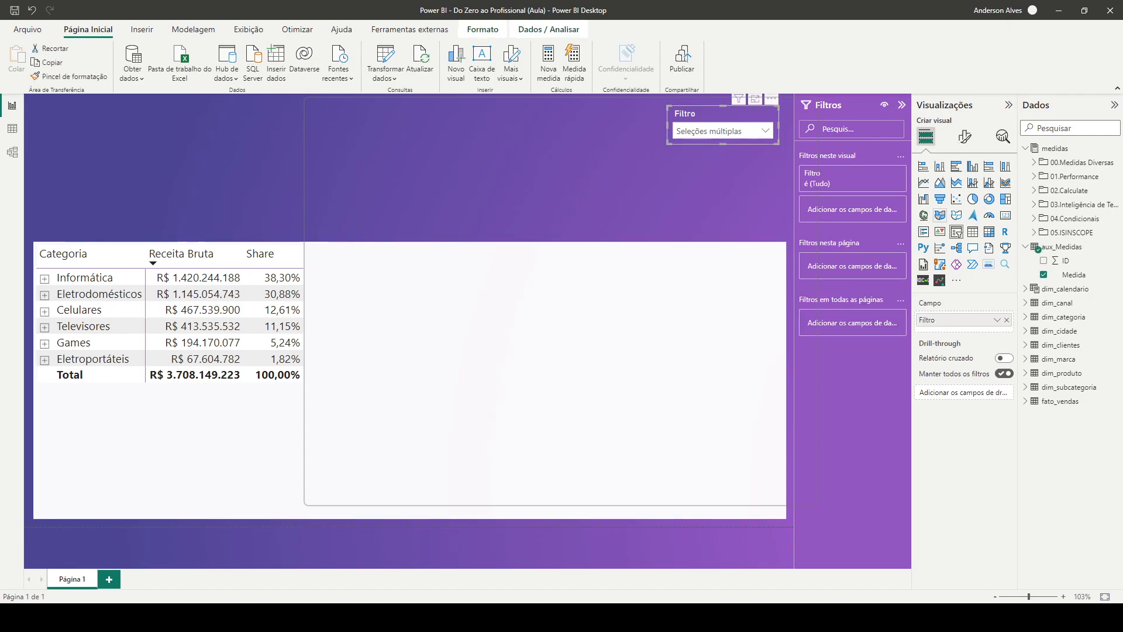
click(965, 136)
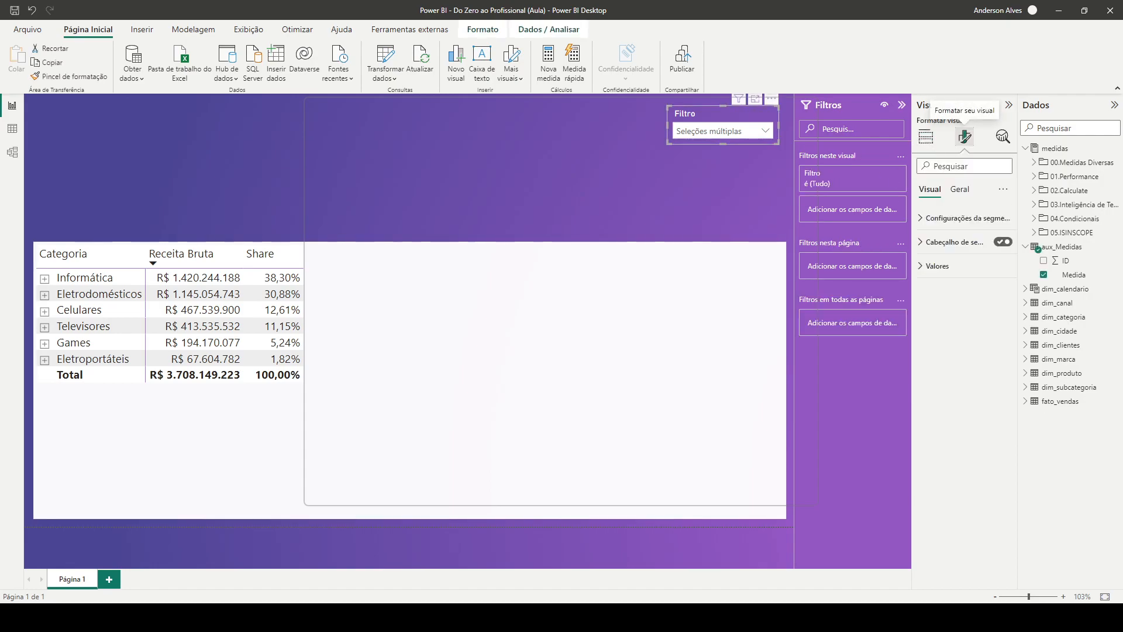
click(966, 218)
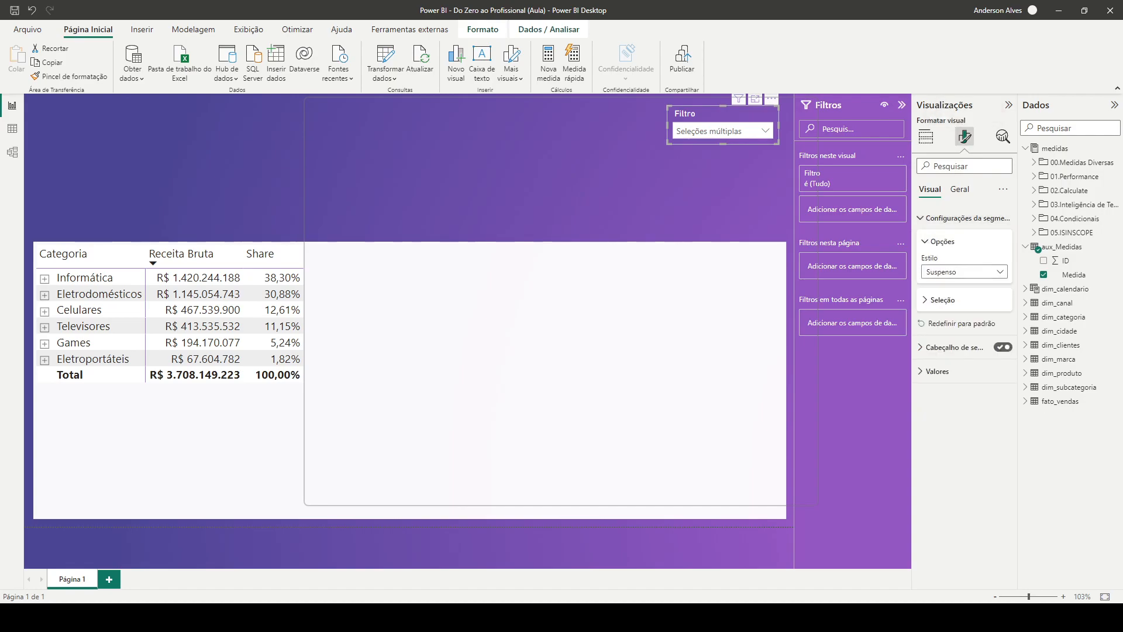
click(943, 300)
click(999, 316)
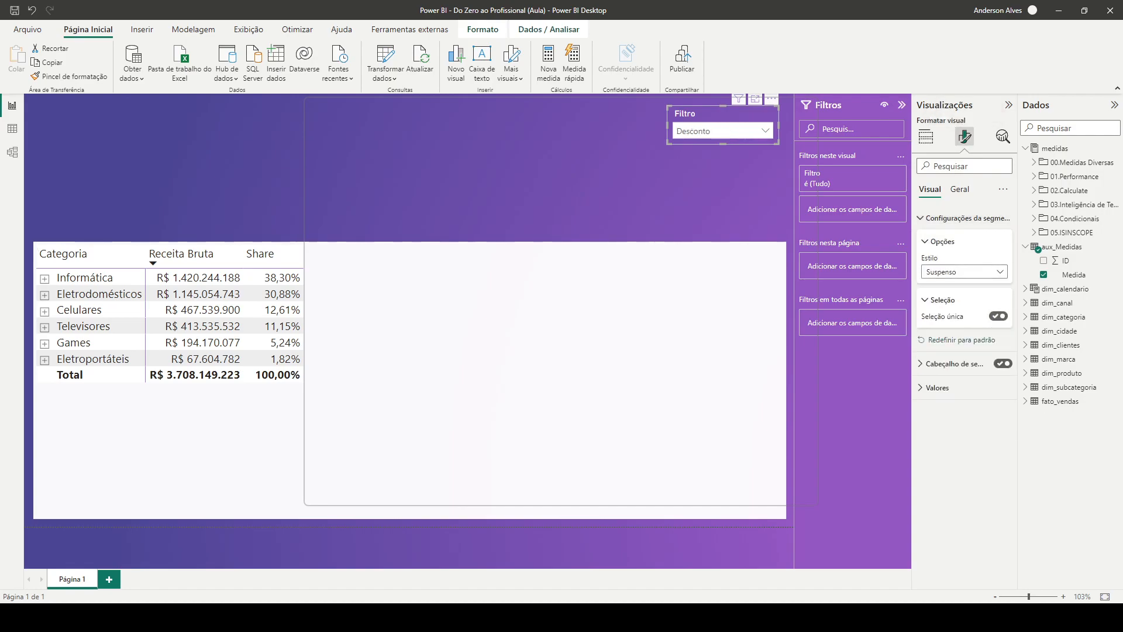
Test the Filtro slicer by choosing Custo, Desconto, Faturamento Bruto and Margem one at a time, and leave Margem selected
click(726, 131)
click(706, 149)
click(725, 131)
click(712, 167)
click(726, 131)
click(725, 184)
click(726, 131)
click(710, 201)
click(697, 196)
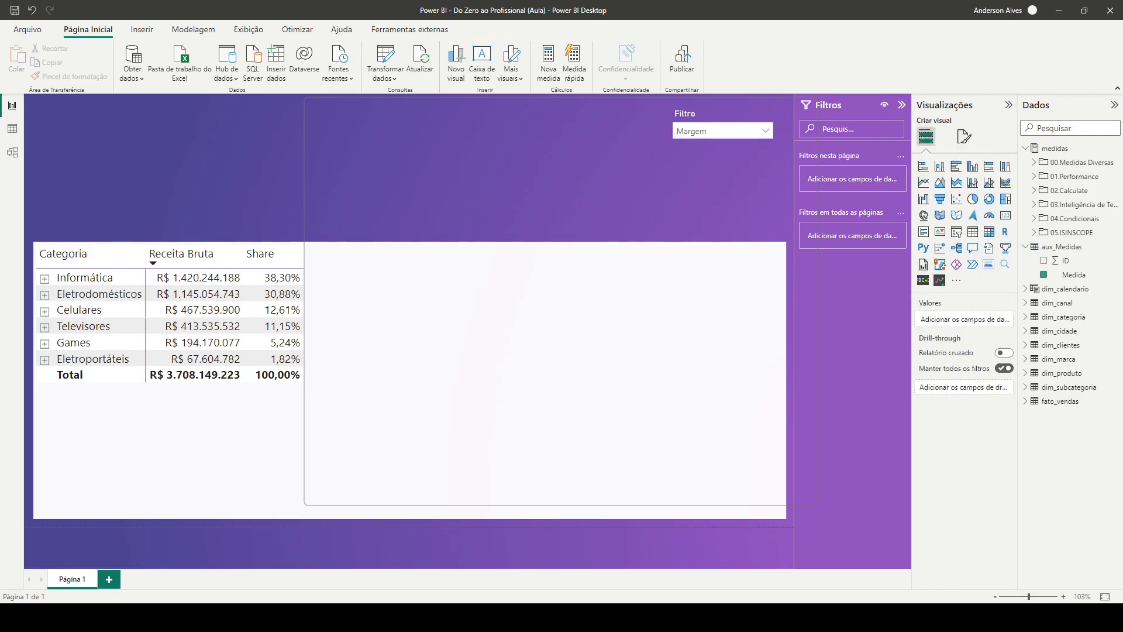
Choose Faturamento Bruto in the Filtro slicer
click(723, 114)
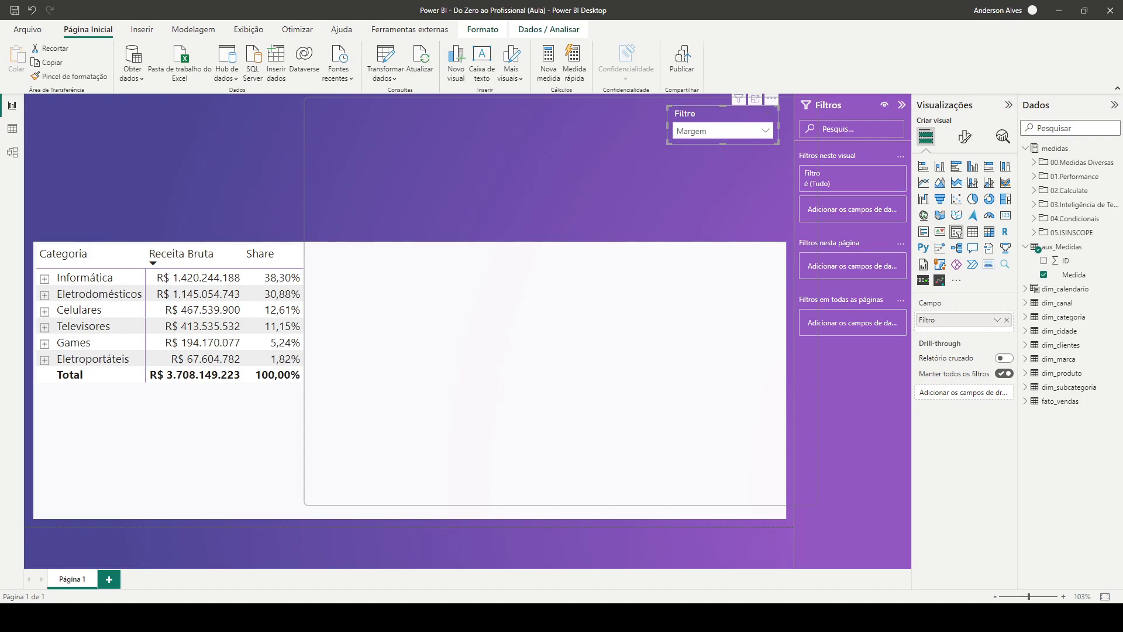
click(765, 131)
click(717, 183)
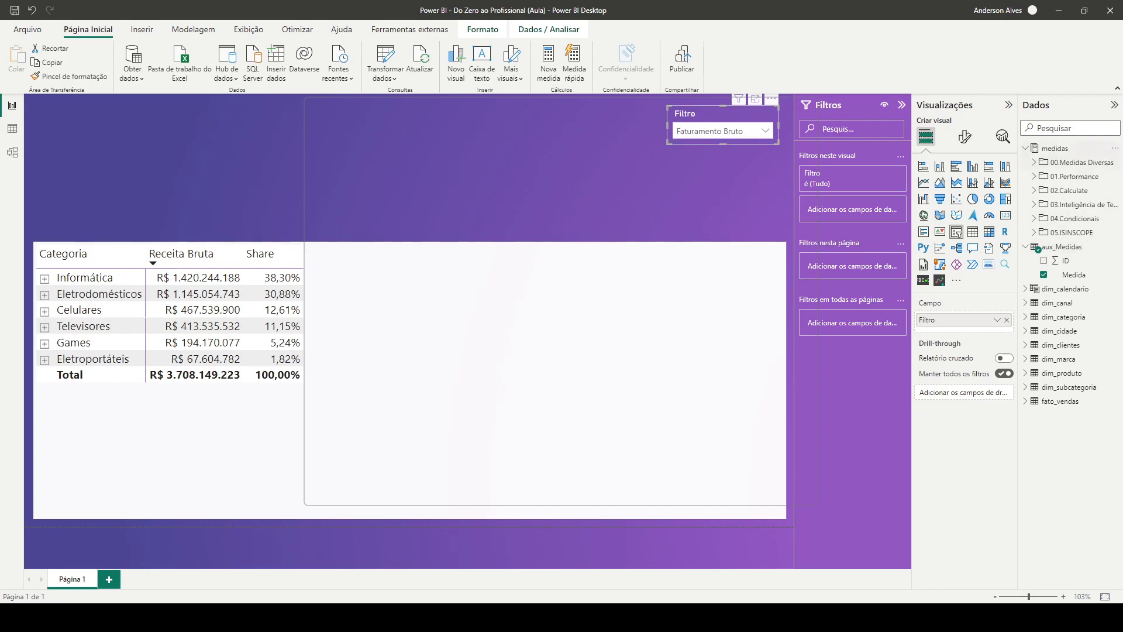
Create a new measure in the medidas table and name it Medida Selecionada
click(1027, 247)
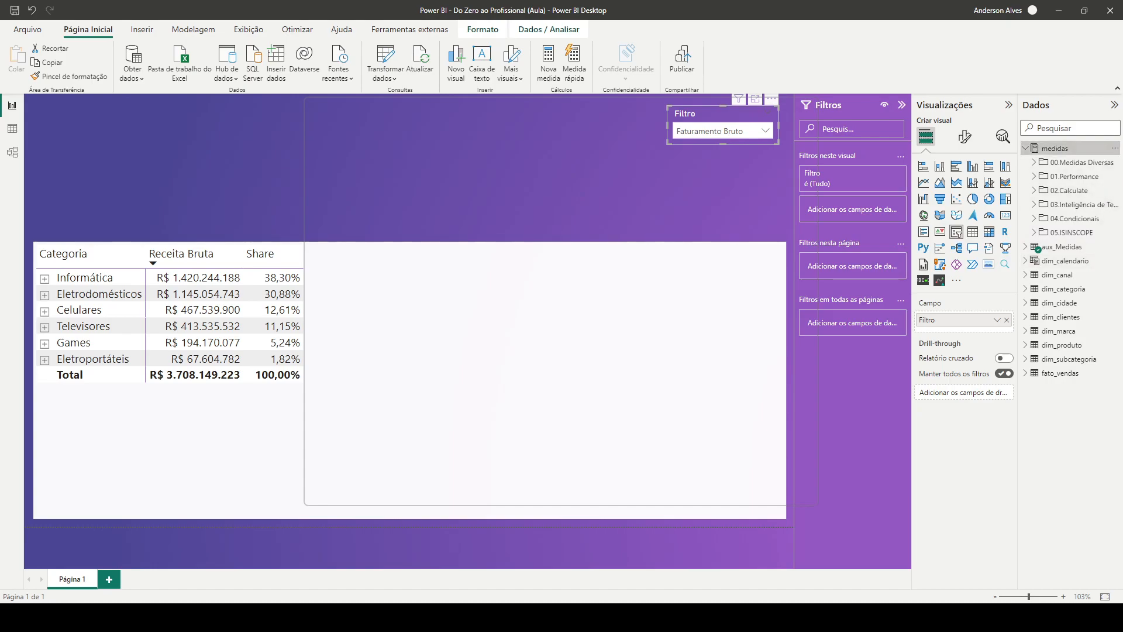
right_click(1065, 149)
click(1033, 157)
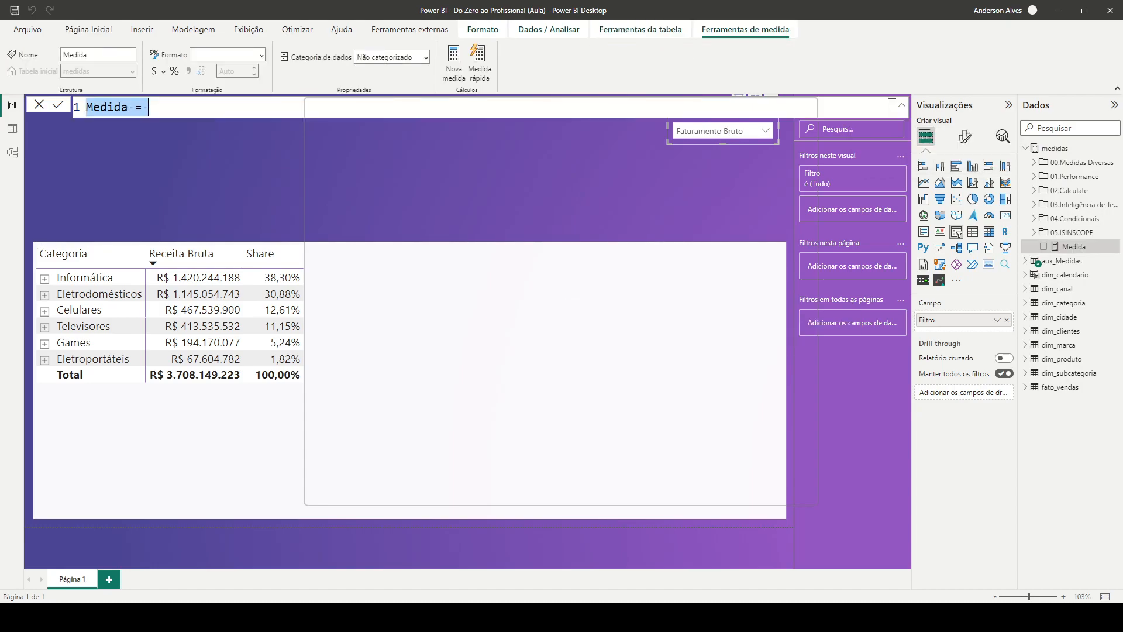
key(Left)
key(ctrl+shift+Right)
text(Medida )
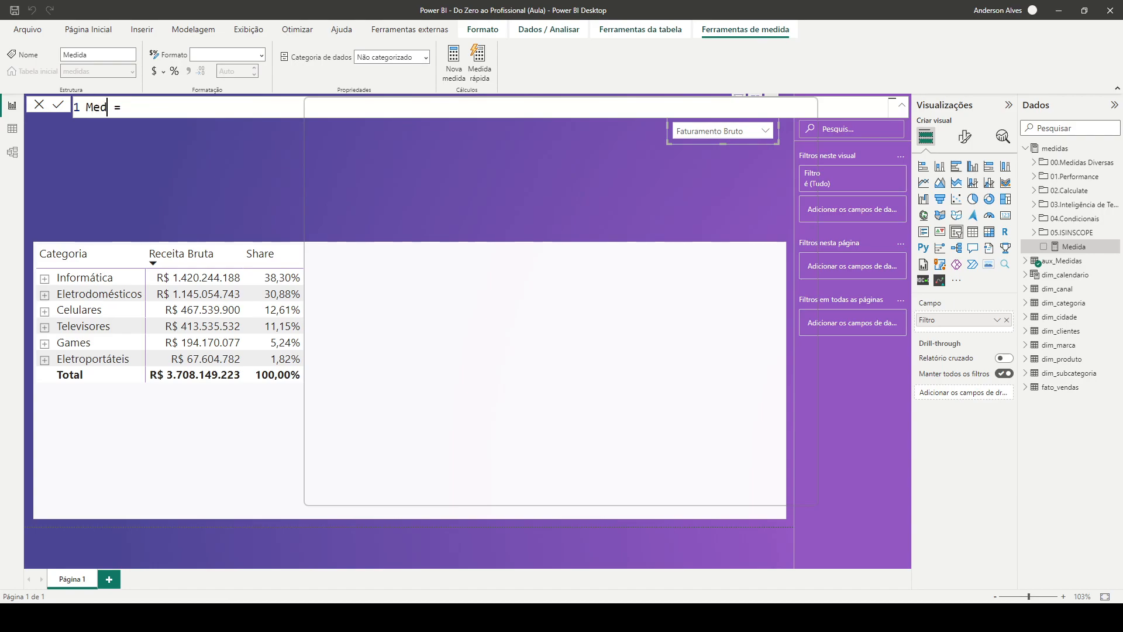
text(Selecionada)
key(End)
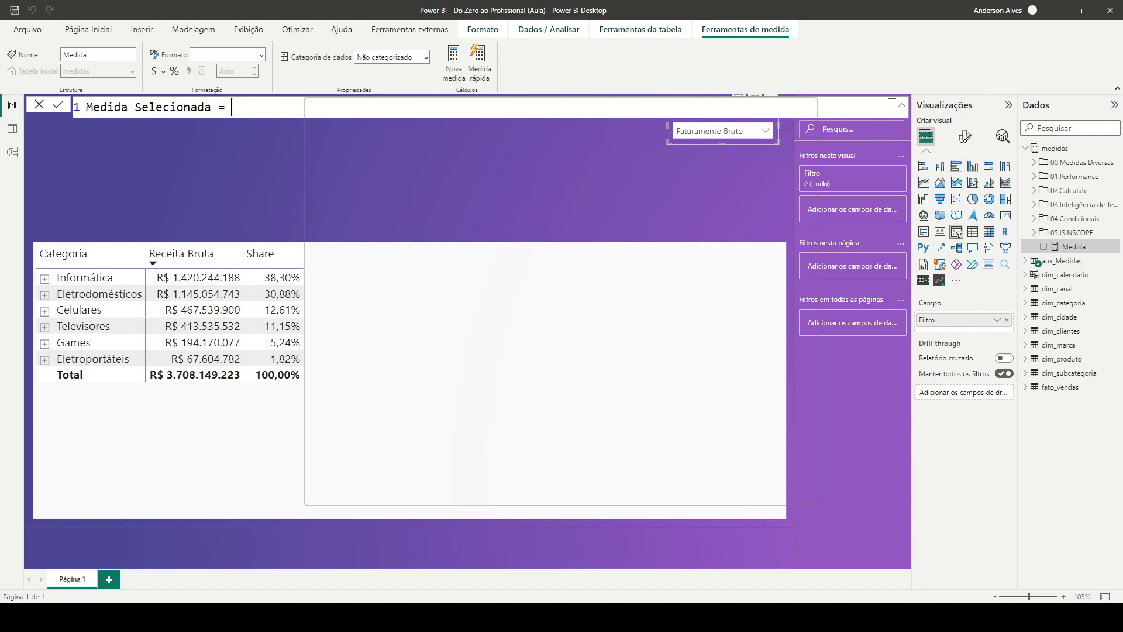
Define the Medida Selecionada measure as SELECTEDVALUE(aux_Medidas[Medida]) and commit the formula
text(sl)
key(BackSpace)
key(BackSpace)
text(selec)
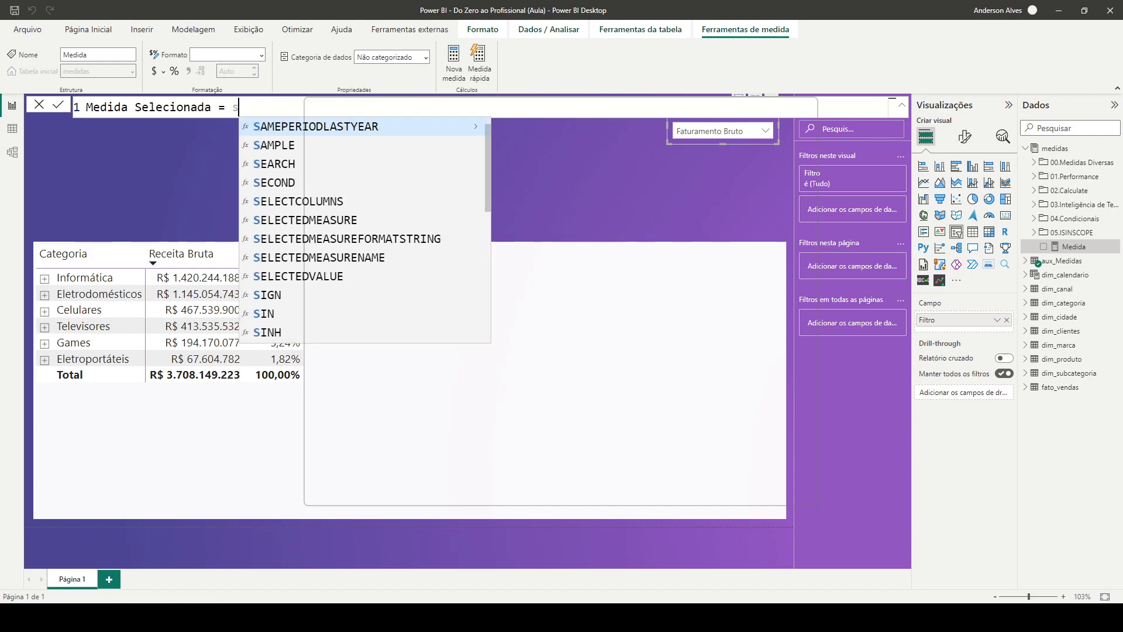
key(Down)
key(Down)
key(Down)
key(Tab)
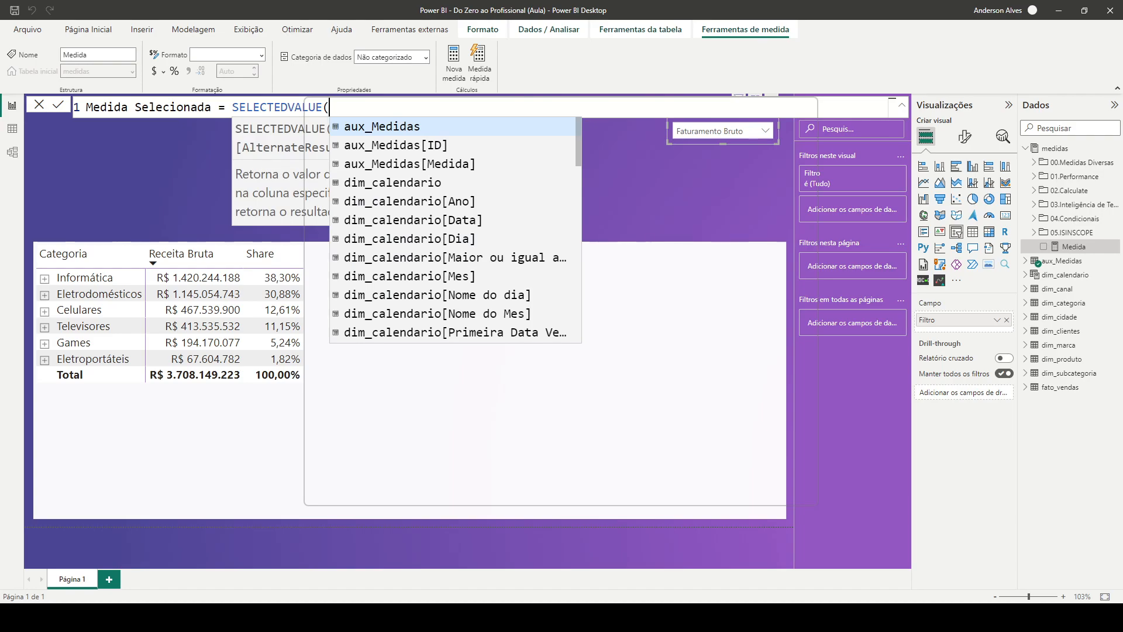
key(Down)
key(Down)
key(Tab)
text())
key(Return)
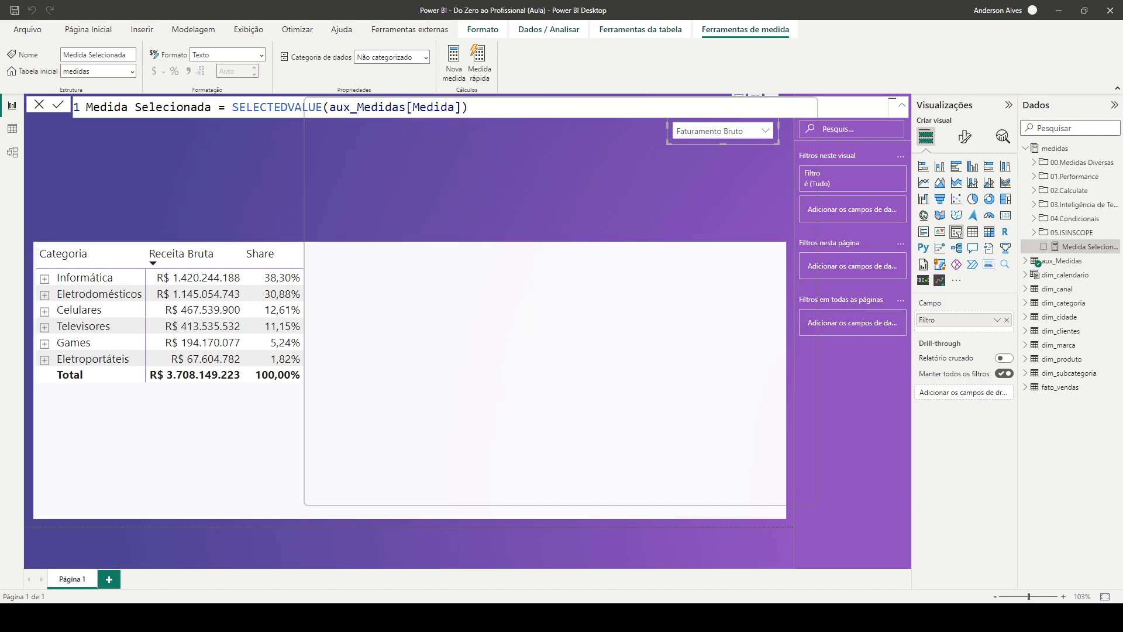
click(444, 175)
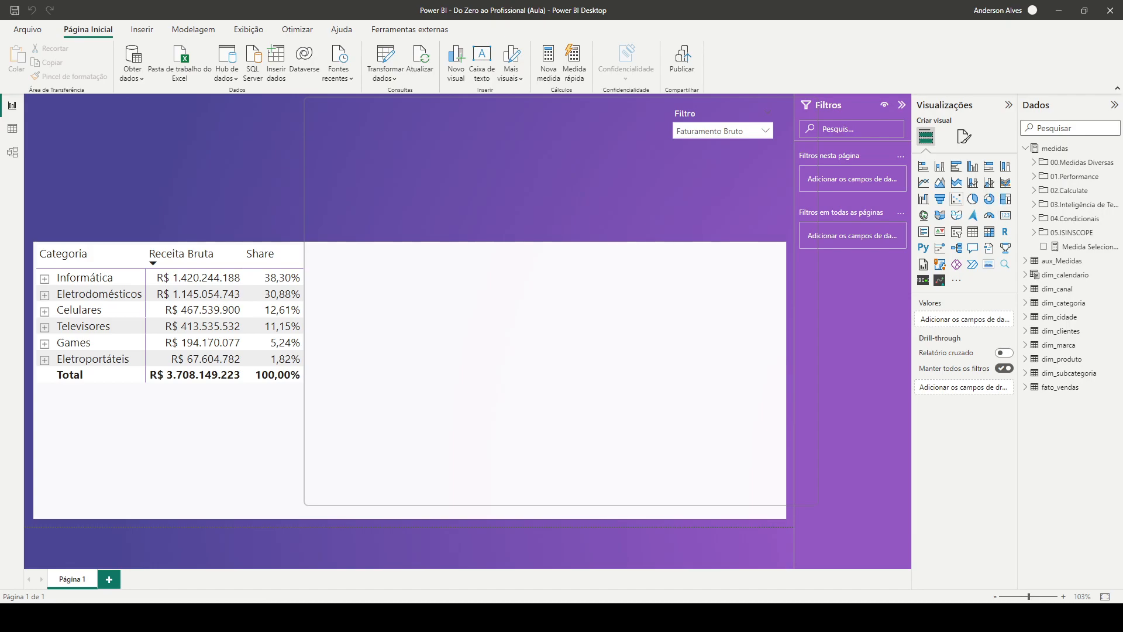
Add a card showing Medida Selecionada above the category table, sized to about the width of that table
click(1006, 215)
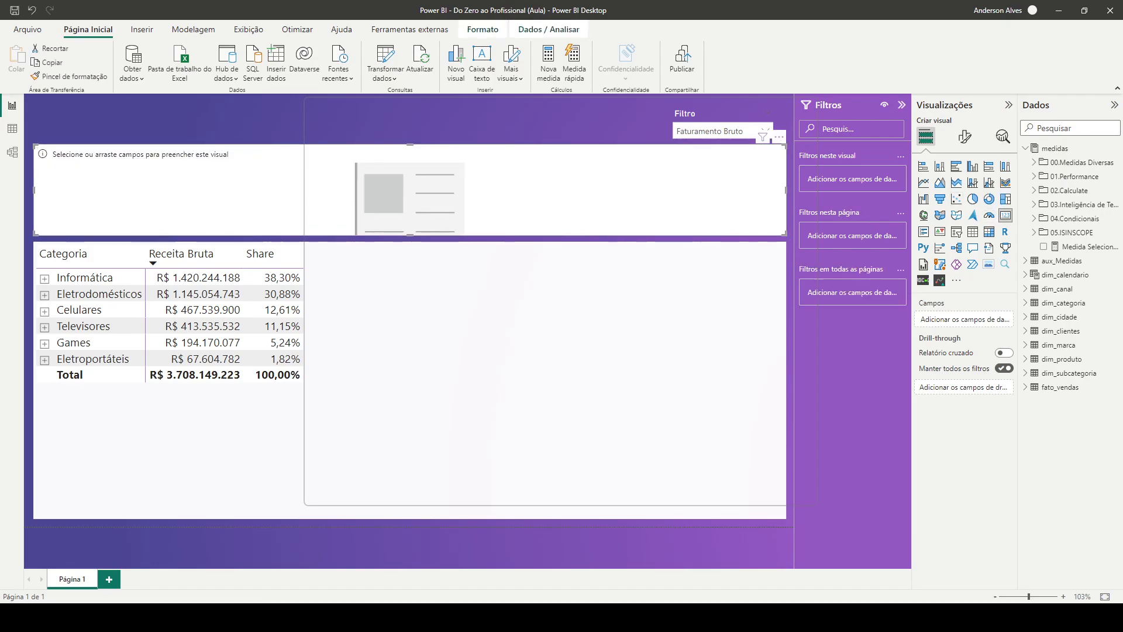
drag(785, 235, 325, 230)
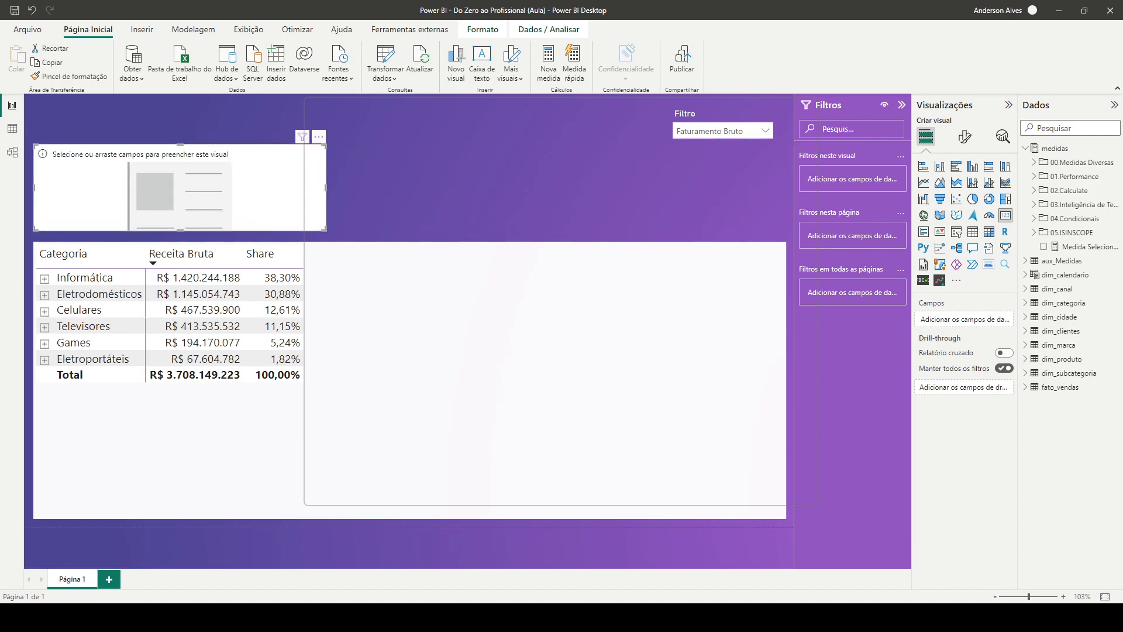
drag(180, 144, 180, 112)
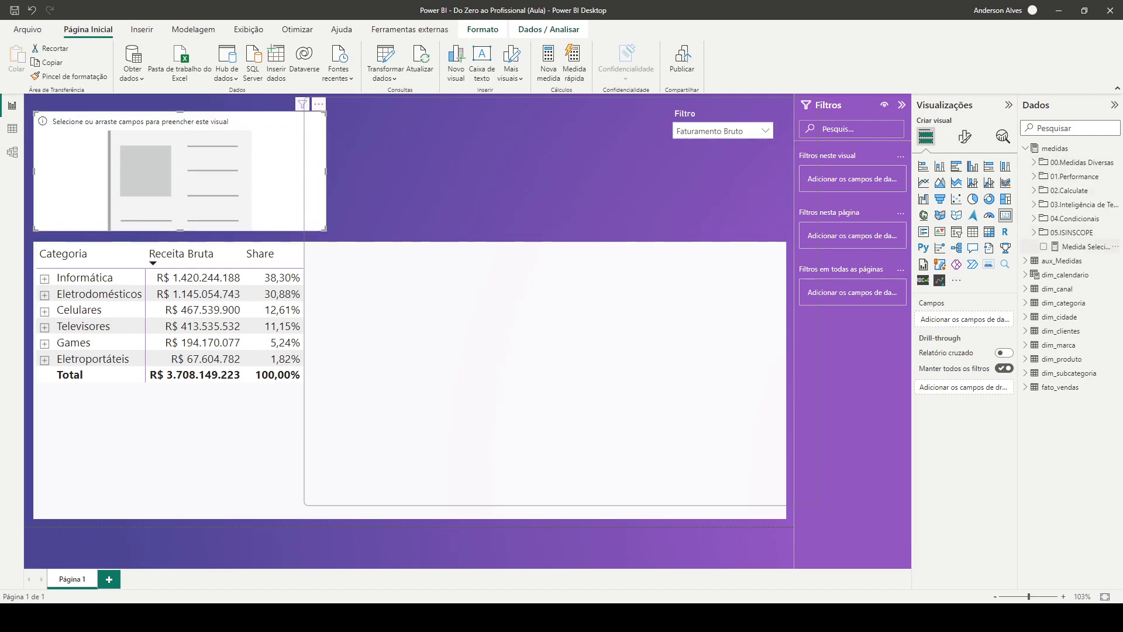
click(1043, 246)
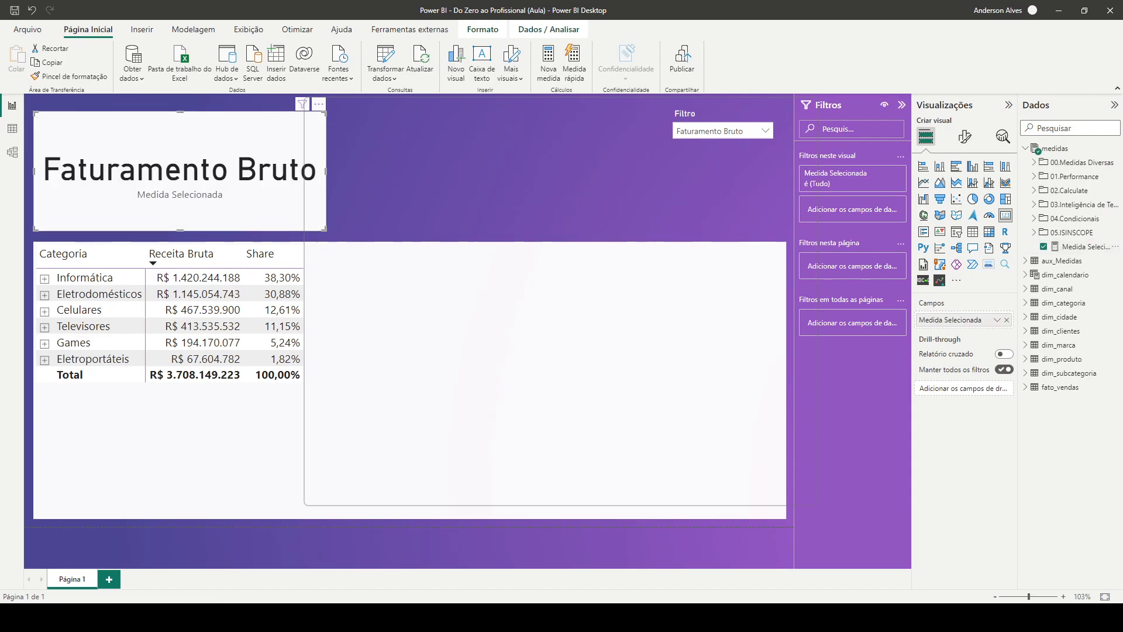
Test the card by choosing Desconto and Quantidade in the Filtro slicer, and delete the card
click(765, 131)
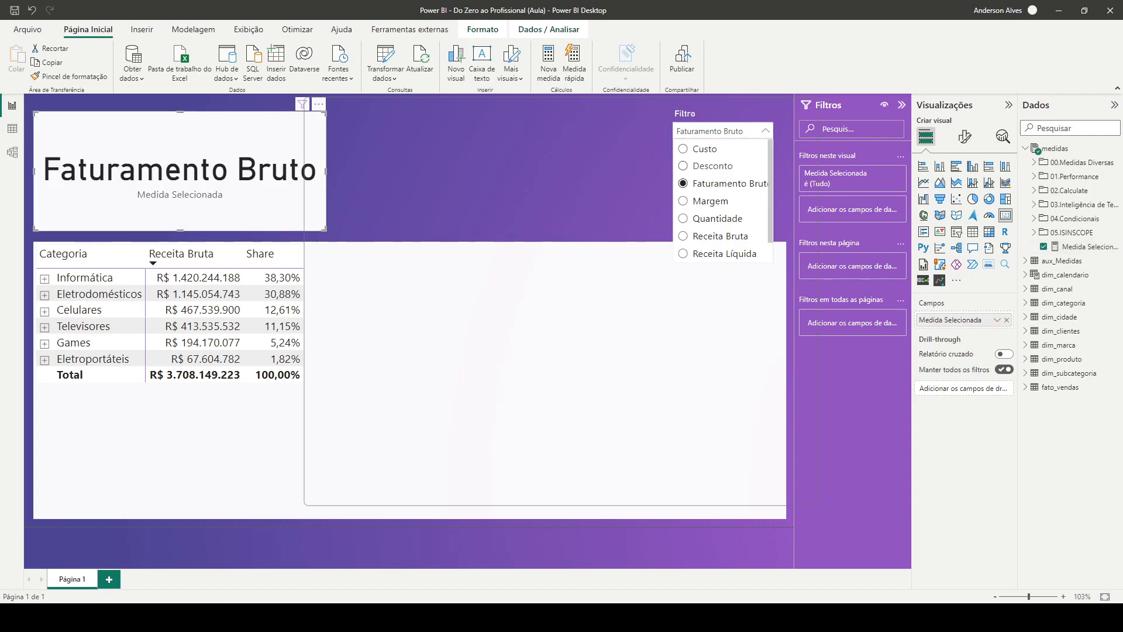
click(713, 165)
click(765, 131)
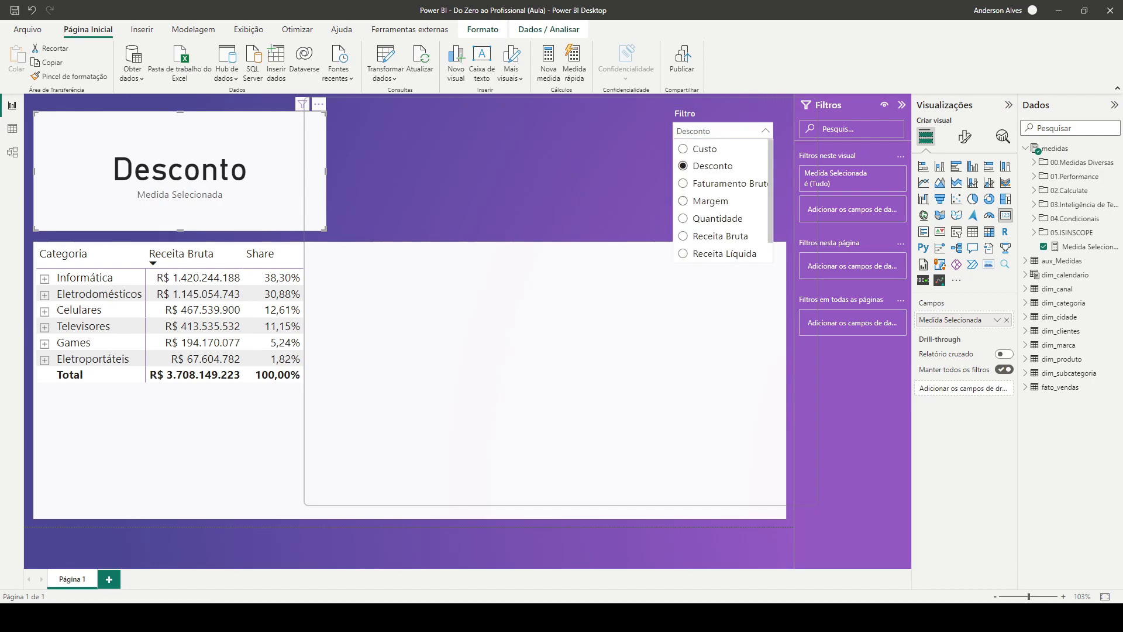
click(712, 218)
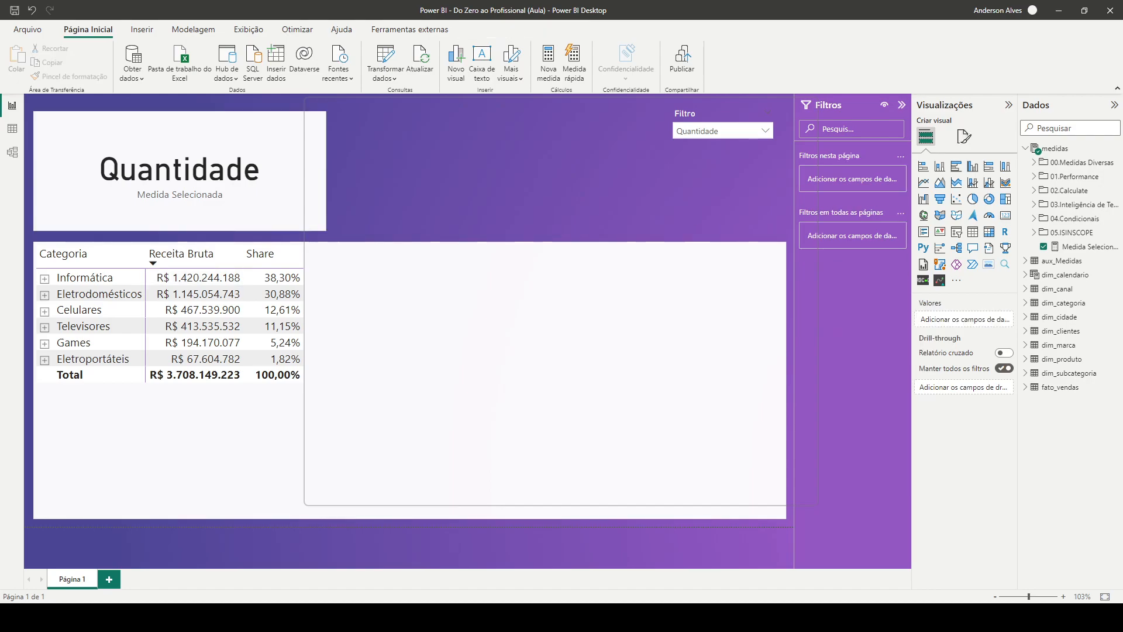
key(Delete)
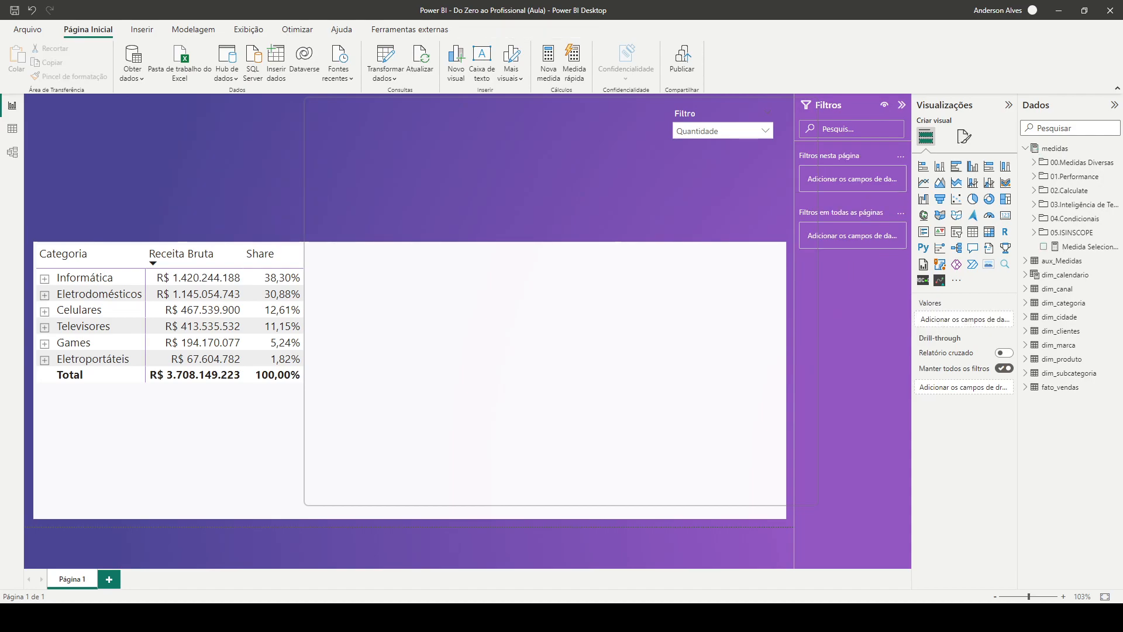
Expand the 01.Performance folder and create a new measure in the medidas table named Medida Dinamica - Valor
click(1074, 176)
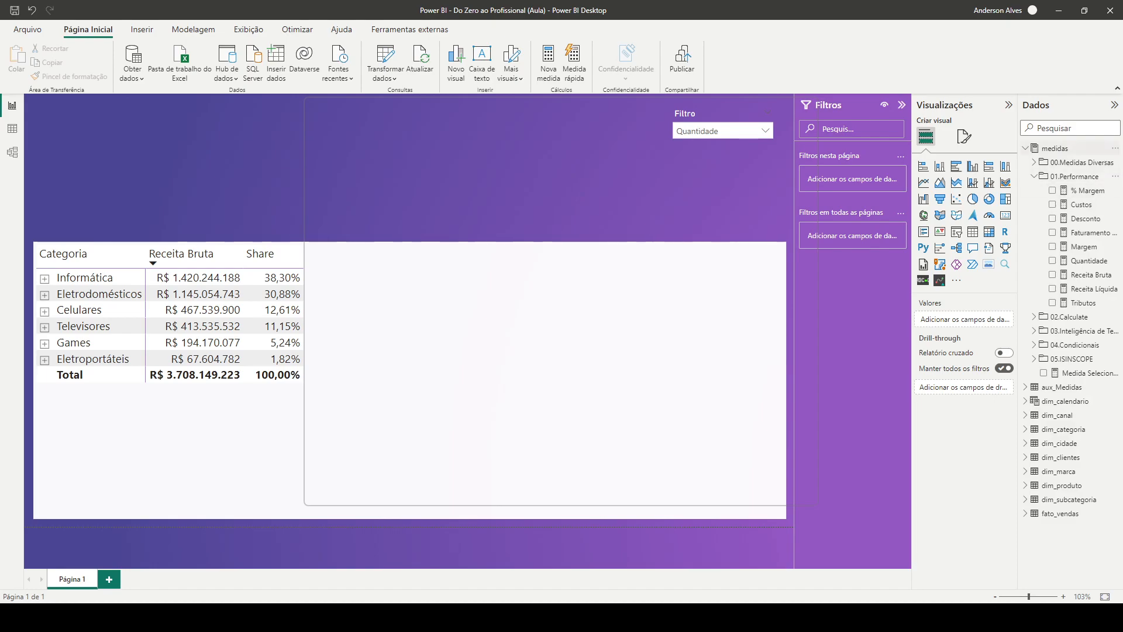
right_click(1056, 148)
click(982, 159)
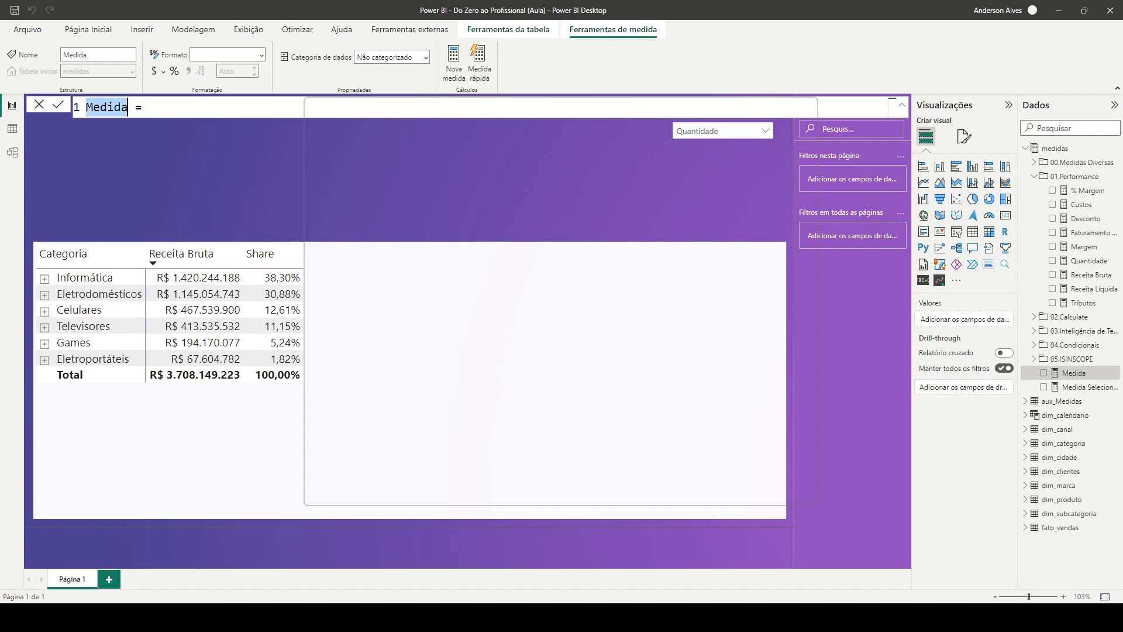
text(Meid)
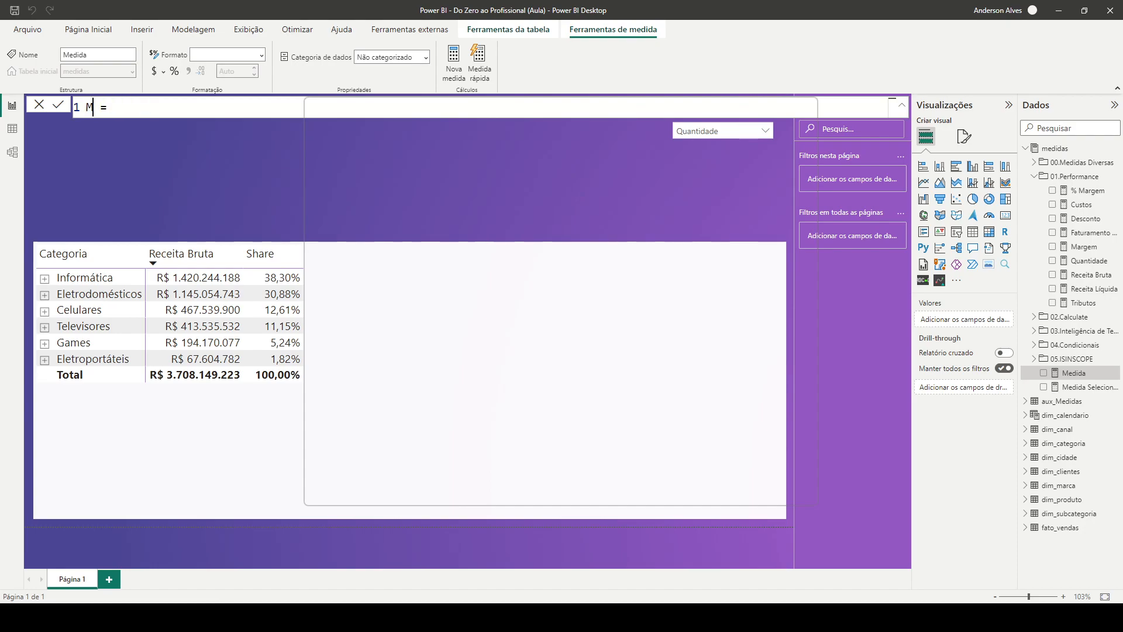
key(BackSpace)
key(BackSpace)
text(dida )
text(Dinamica )
text(- Valor)
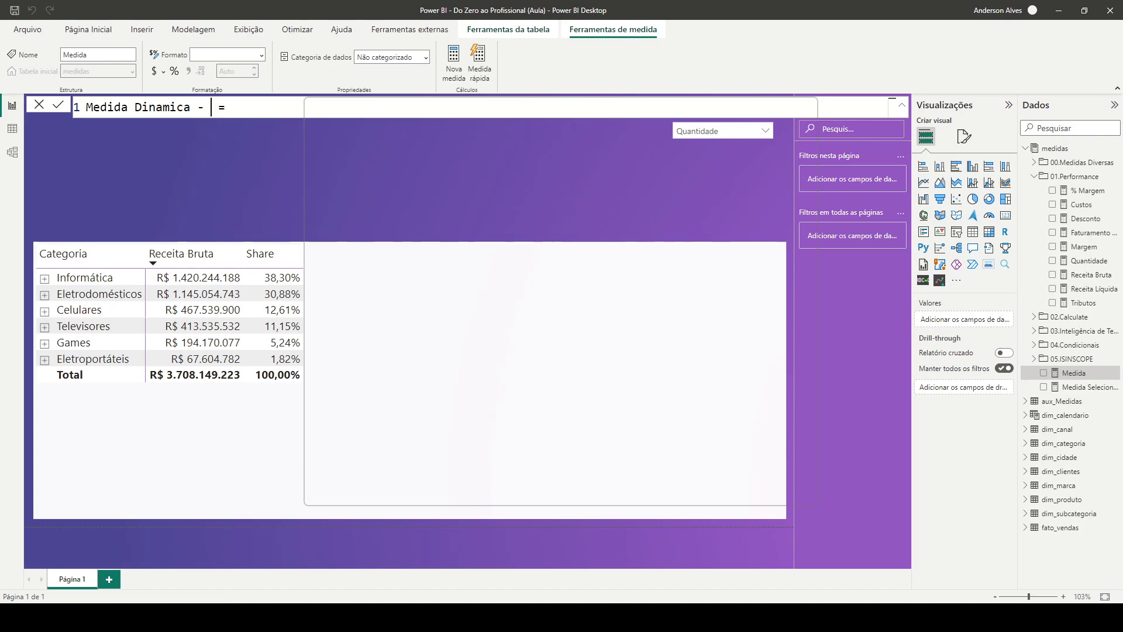
key(End)
key(shift+Return)
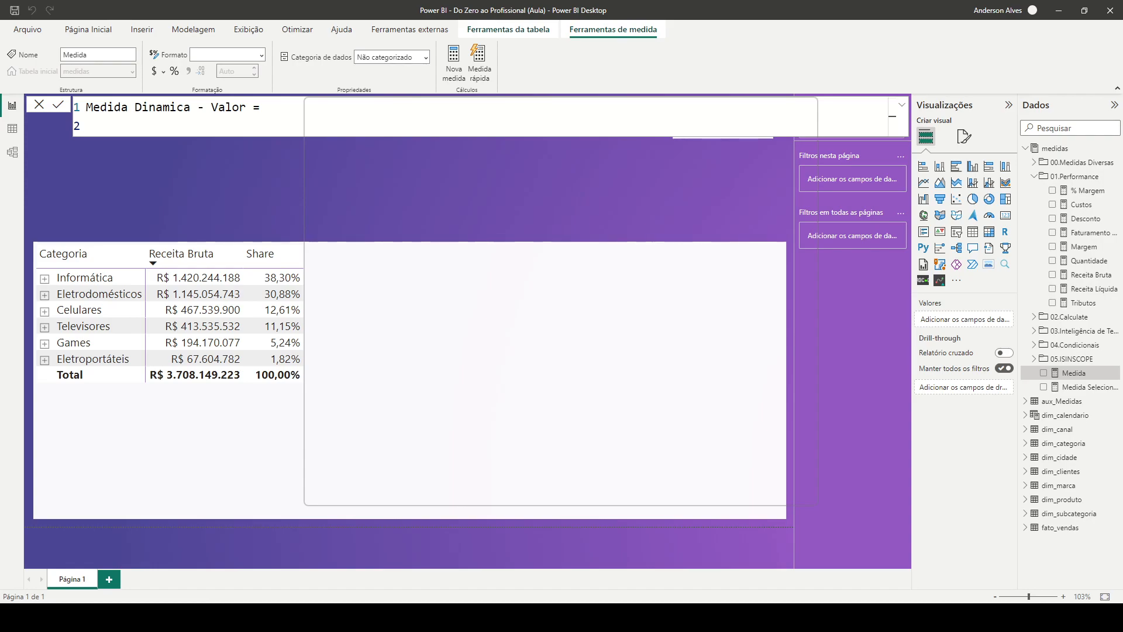
Begin the measure's formula with a SWITCH function that uses TRUE() as its expression
text(SWITCH()
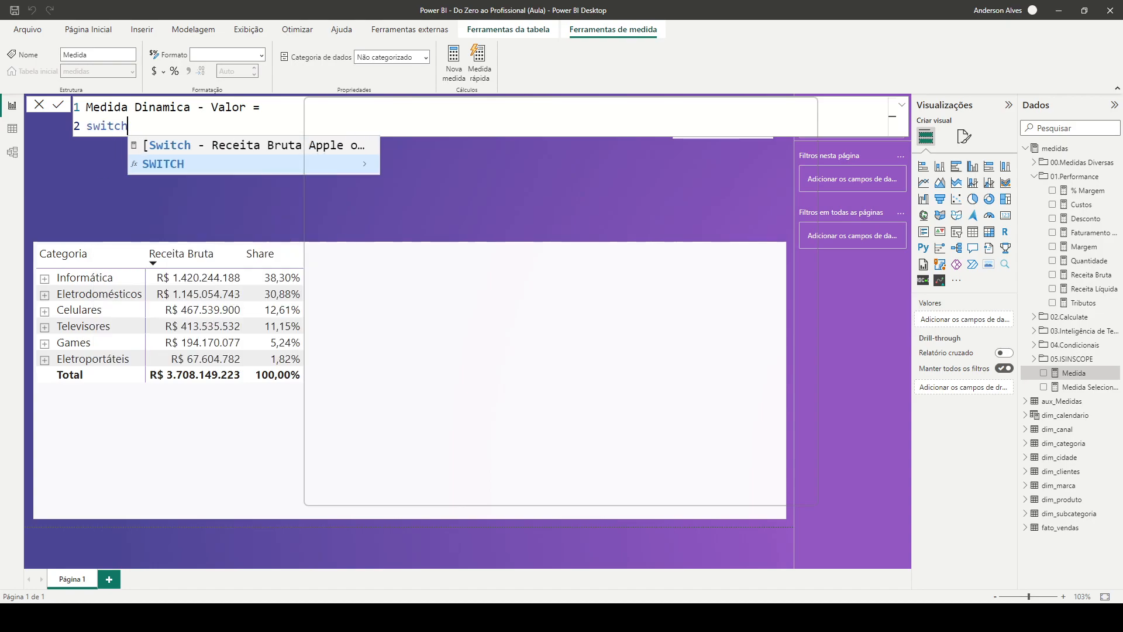
key(Return)
text(TRUE())
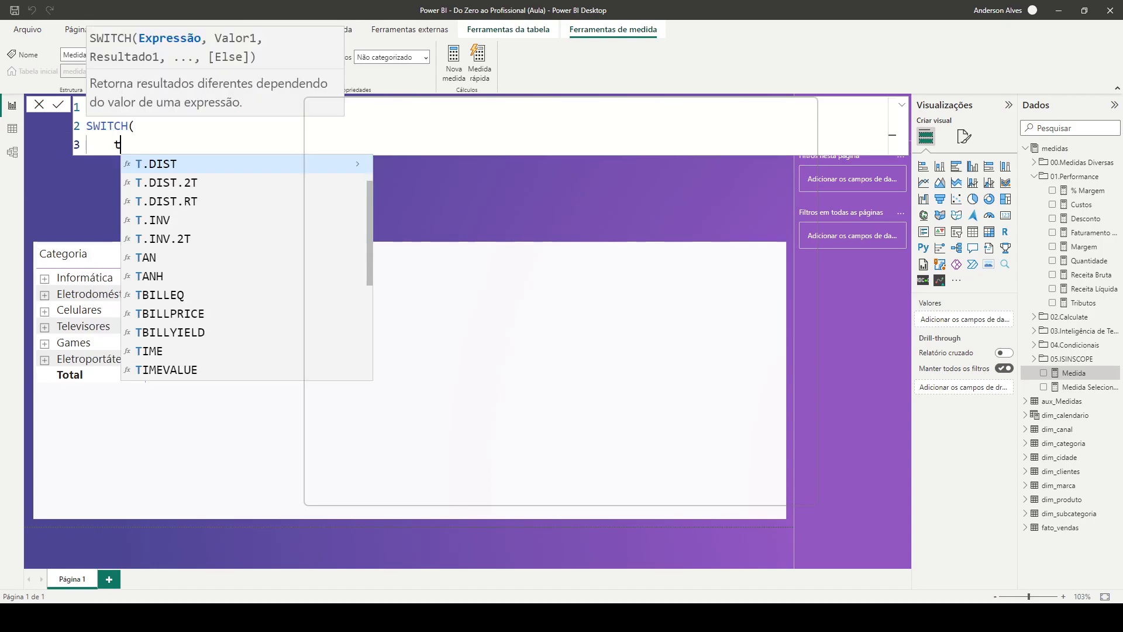
text(,)
key(Return)
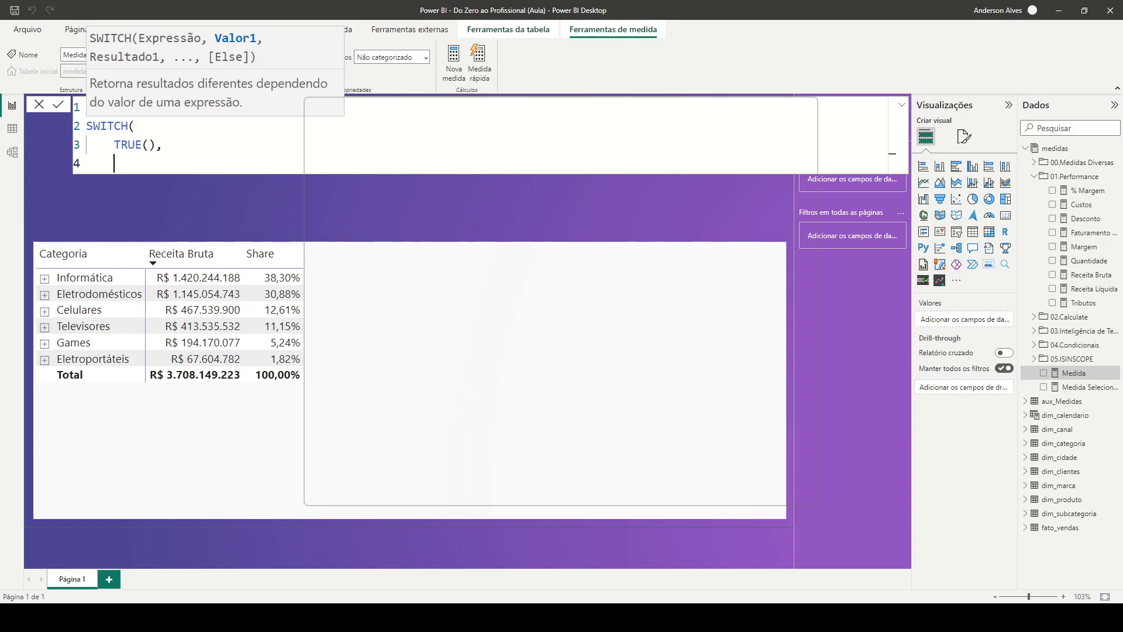
Insert blank lines above SWITCH and declare a variable named MedidaSelecionda there
click(134, 125)
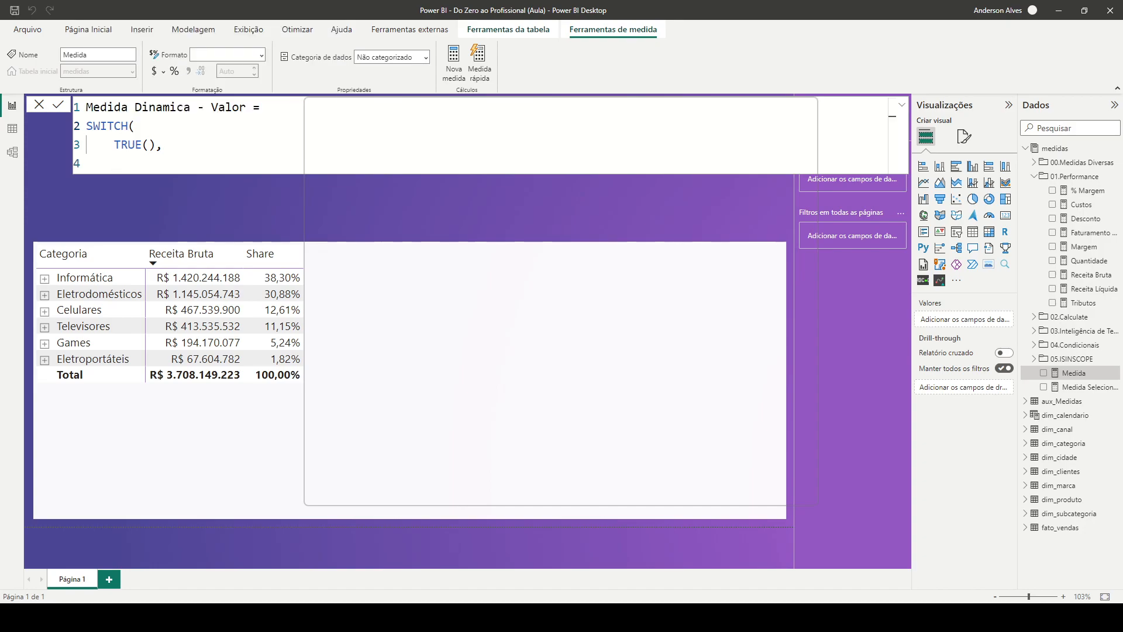
key(shift+Return)
key(shift+Return)
key(Up)
text(ca)
key(BackSpace)
key(BackSpace)
text(var)
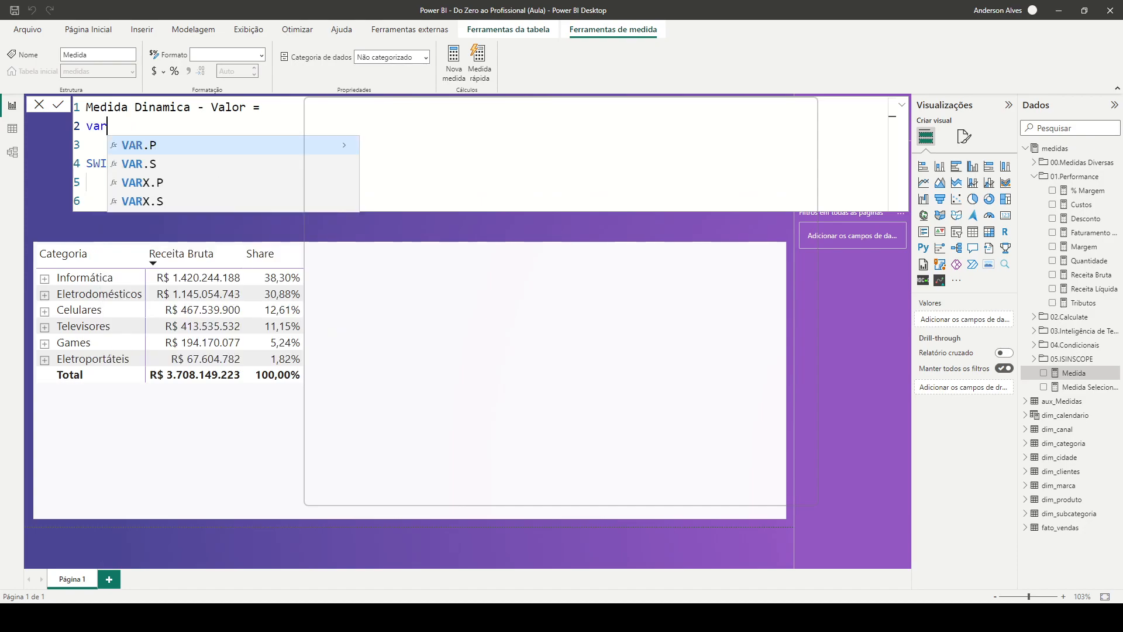
text(medida)
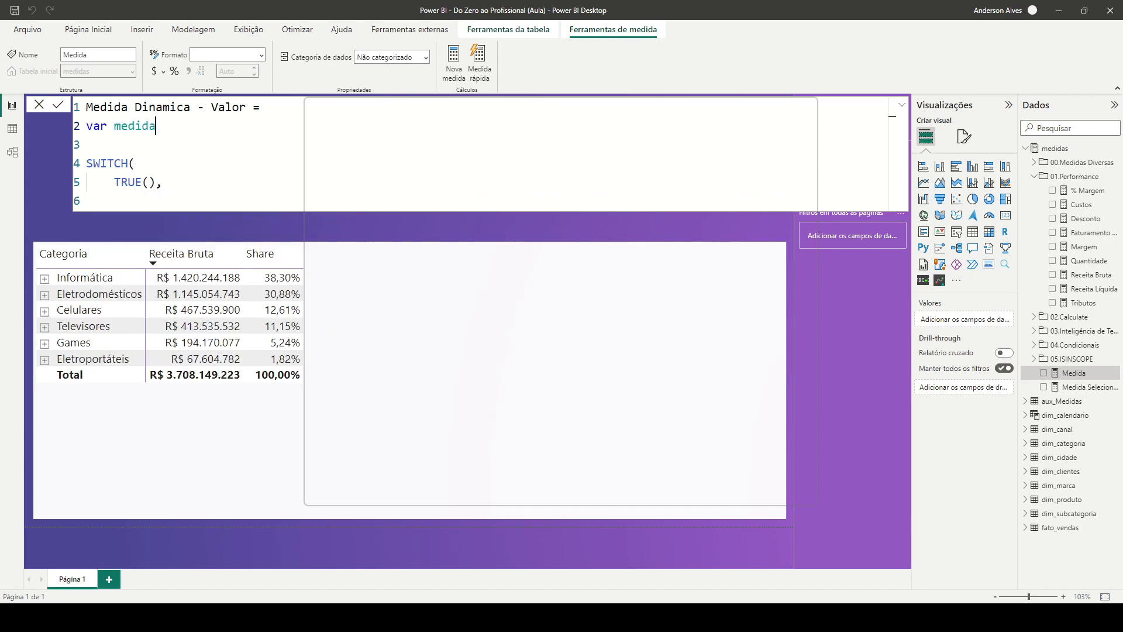
key(ctrl+Left)
key(Delete)
text(M)
key(End)
text(Selecionda = selec)
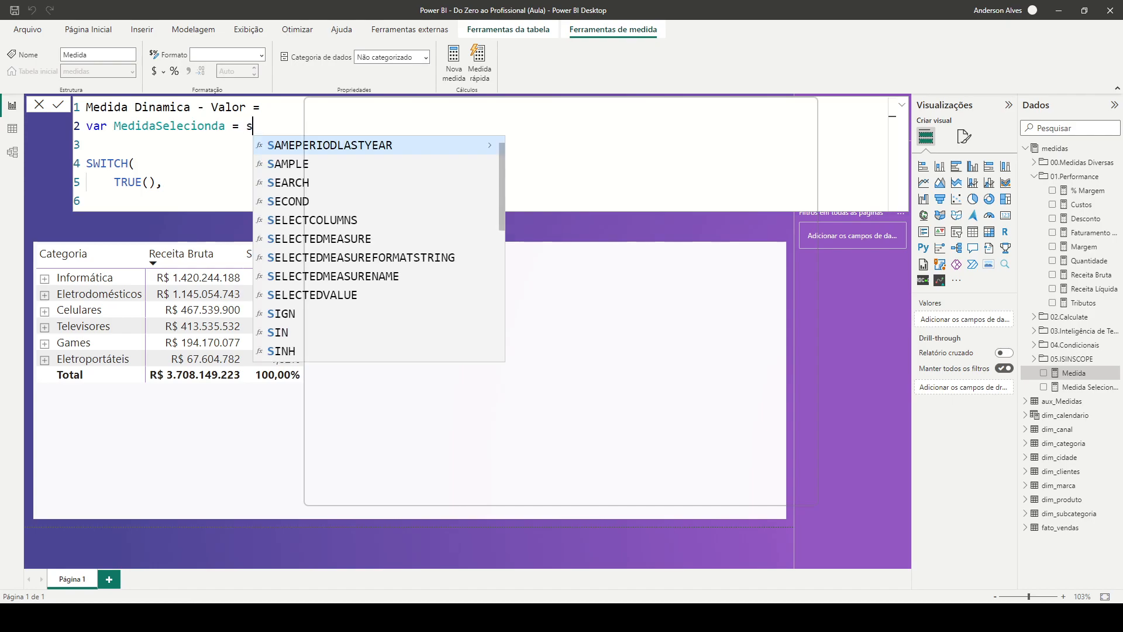
Assign SELECTEDVALUE(aux_Medidas[Medida]) to the MedidaSelecionda variable
key(Down)
key(Down)
key(Down)
key(Down)
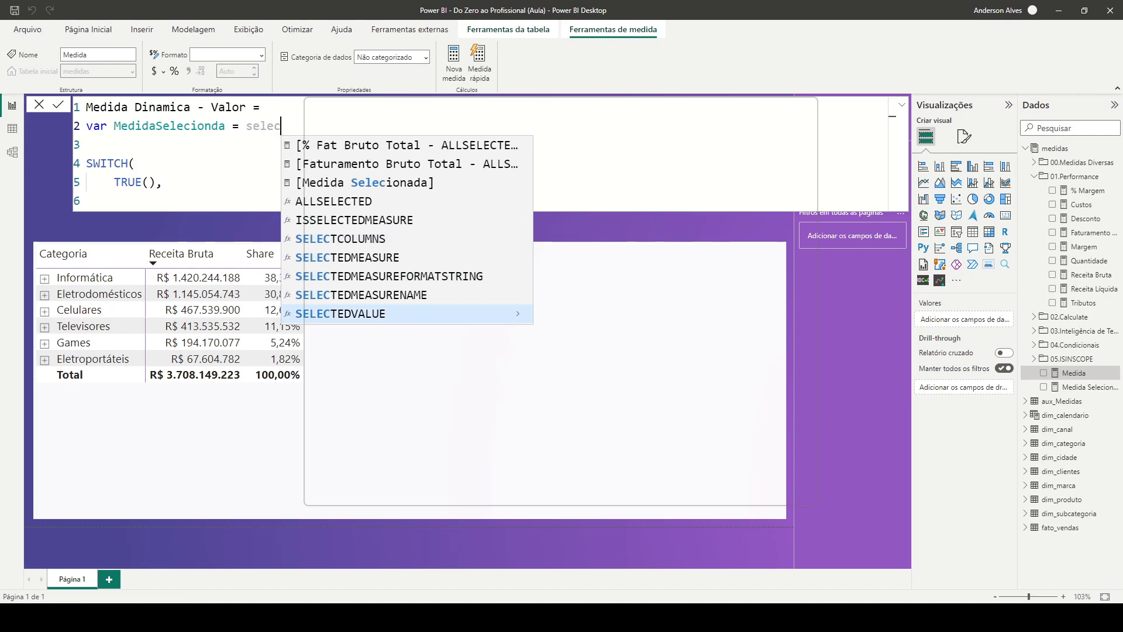
key(Tab)
key(Down)
key(Down)
key(Tab)
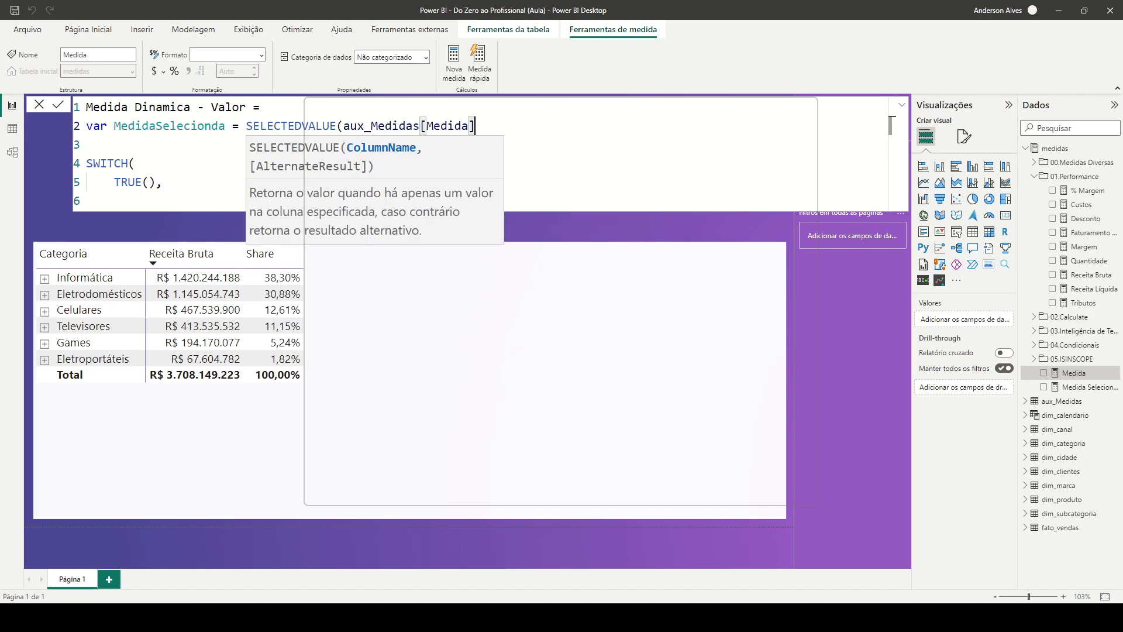
text())
Add a return keyword on its own line directly above SWITCH, separated from the variable by a blank line
key(Return)
key(Return)
text(return)
key(Delete)
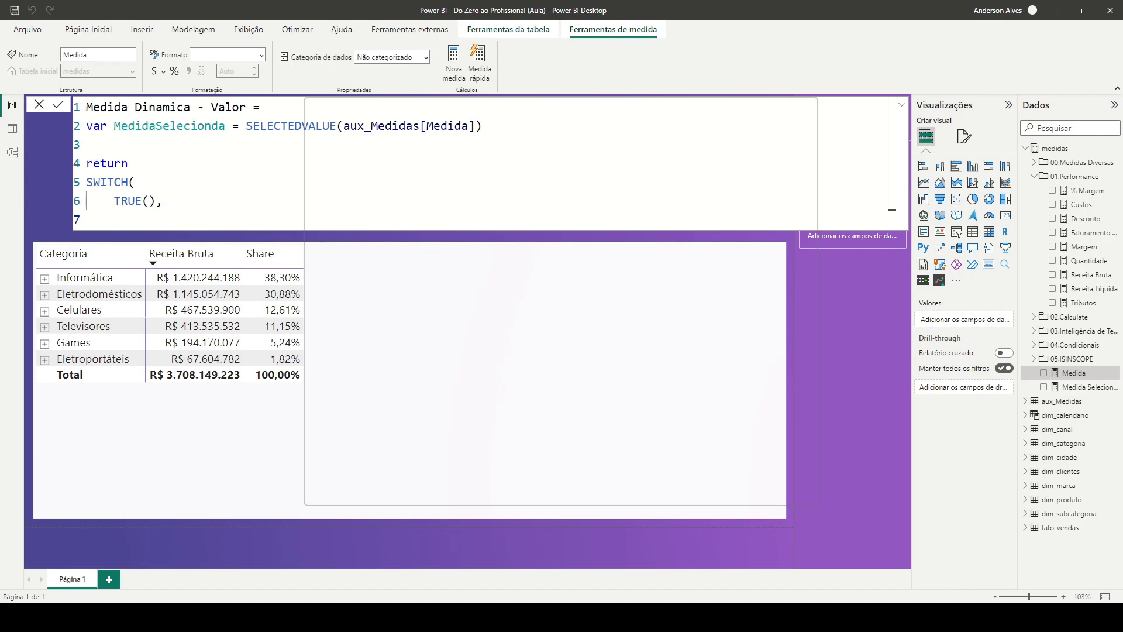
Start the first SWITCH condition by reusing the MedidaSelecionda variable and comparing it with "Quantidade"
double_click(170, 126)
key(ctrl+c)
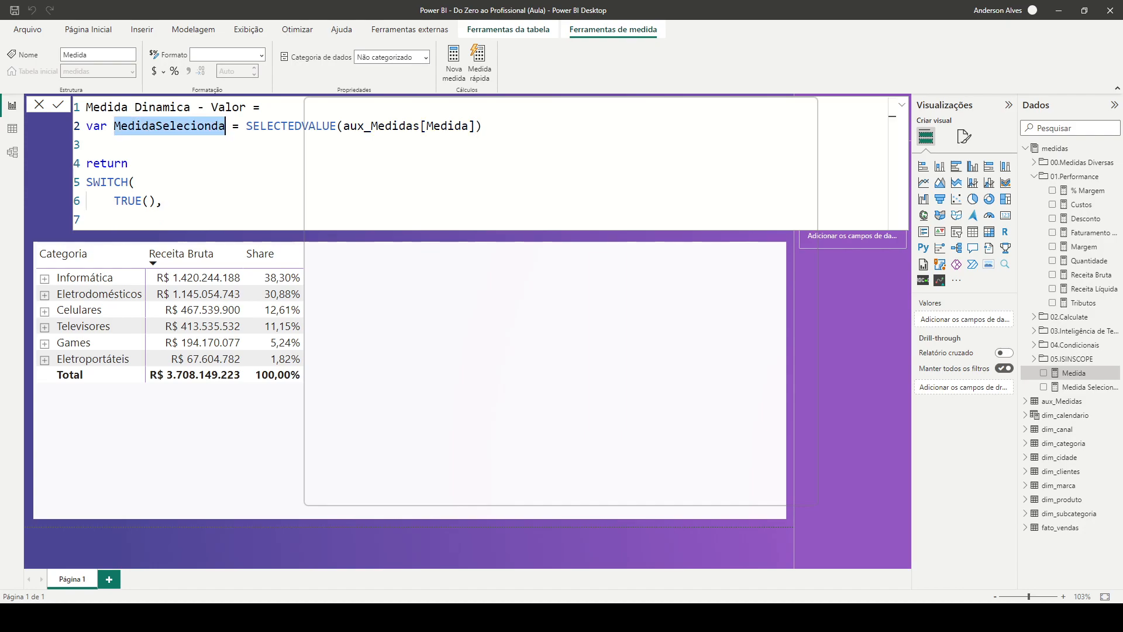
click(115, 219)
key(ctrl+v)
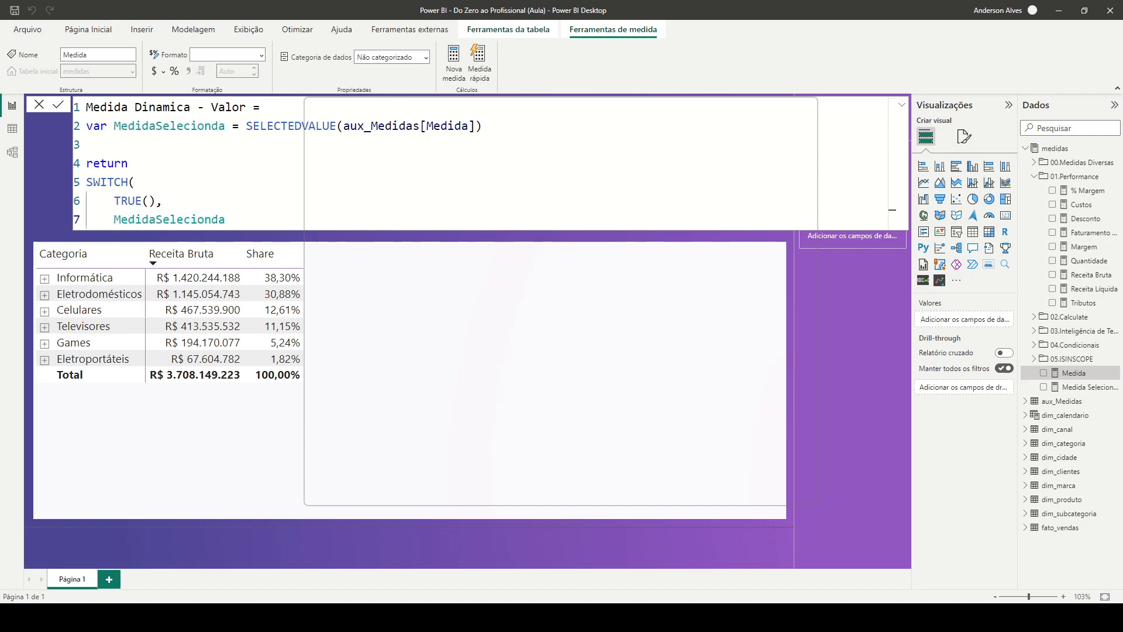
text(= "Quantidade", [´qu)
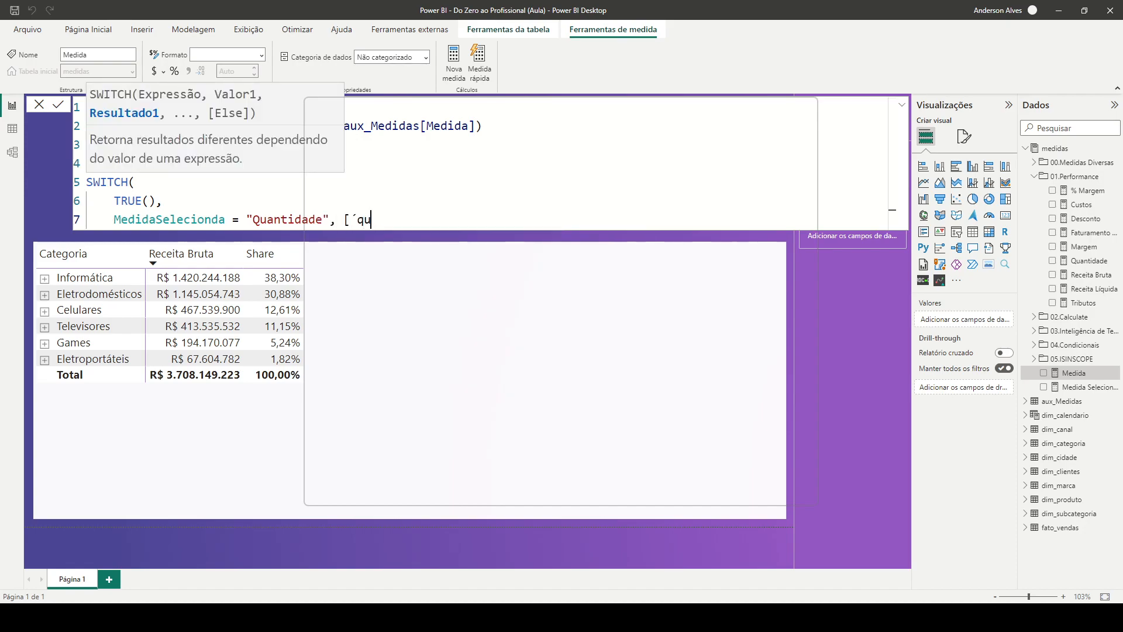
Return the [Quantidade] measure for the "Quantidade" condition, followed by a comma
key(BackSpace)
key(BackSpace)
key(BackSpace)
text(q)
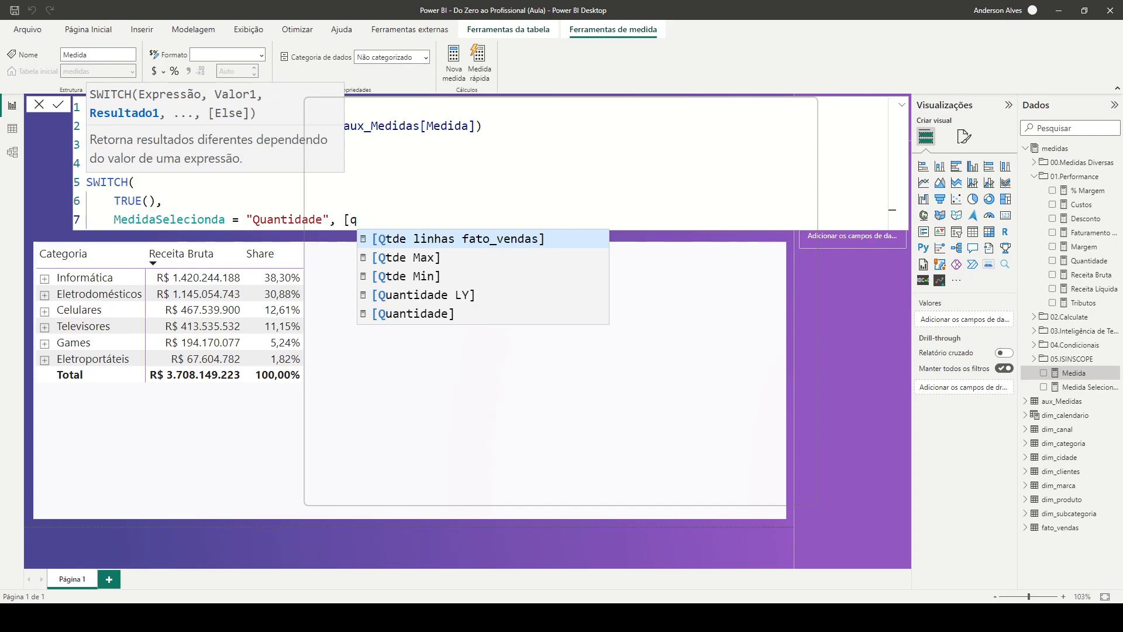
key(Down)
key(Down)
key(Down)
key(Down)
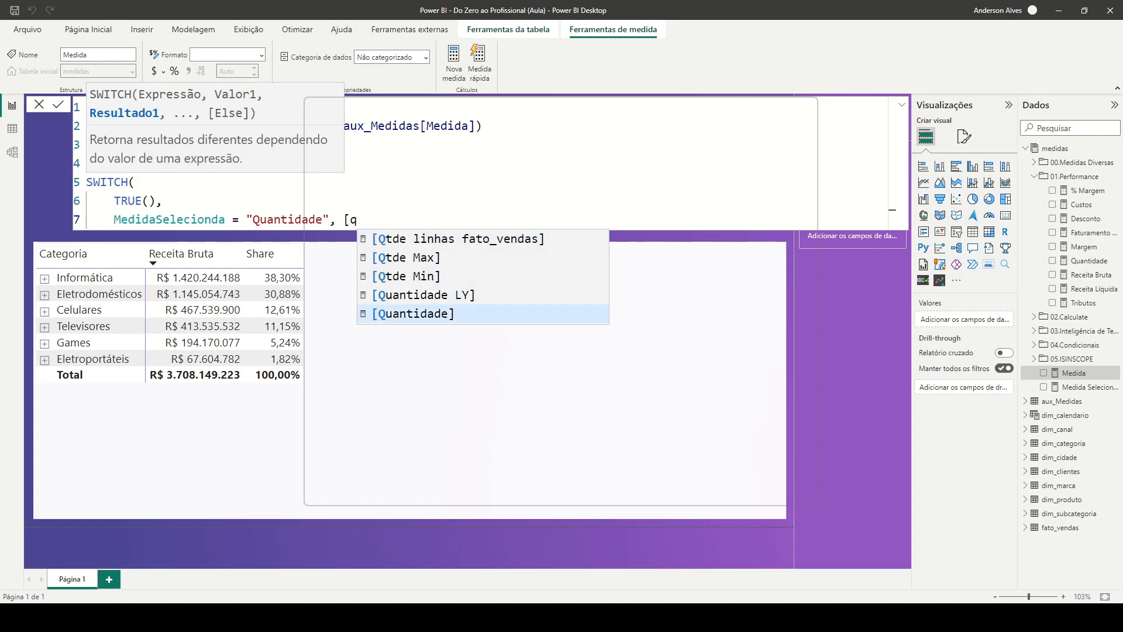
key(Tab)
text(,)
Add a SWITCH case on a new line that returns [Faturamento Bruto] when MedidaSelecionda = "Faturamento Bruto"
key(shift+Return)
text(MedidaSelecionda = "R)
key(BackSpace)
text(Faturamento Bruto", [Fatu)
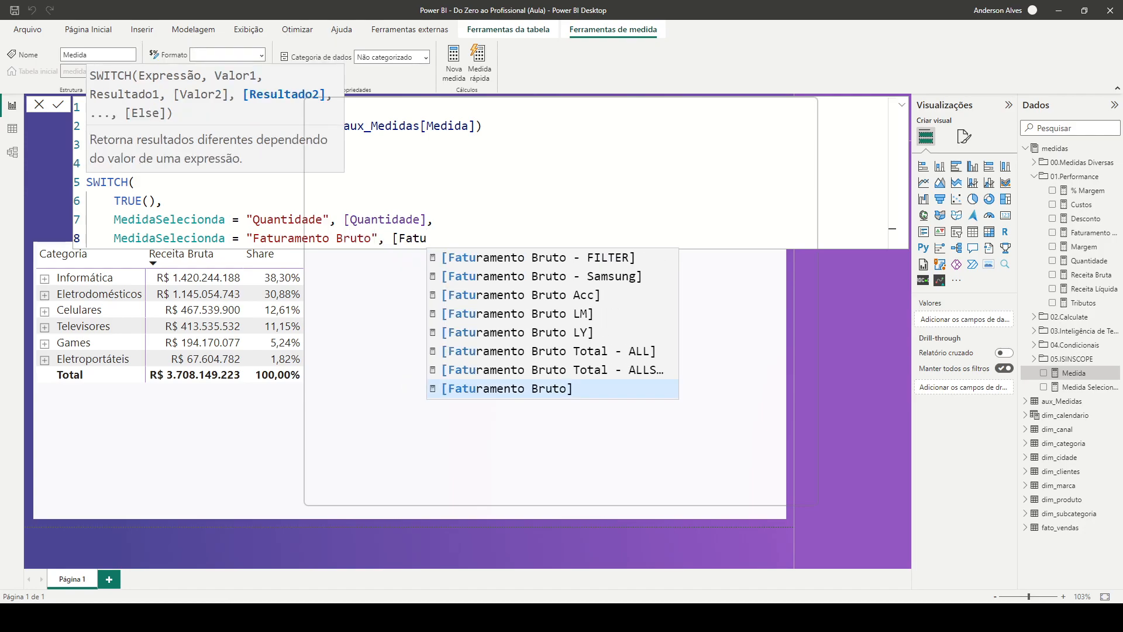
key(Tab)
text(,)
Add a SWITCH case on a new line that returns [Receita Bruta] when MedidaSelecionda = "Receita Bruta"
key(shift+Return)
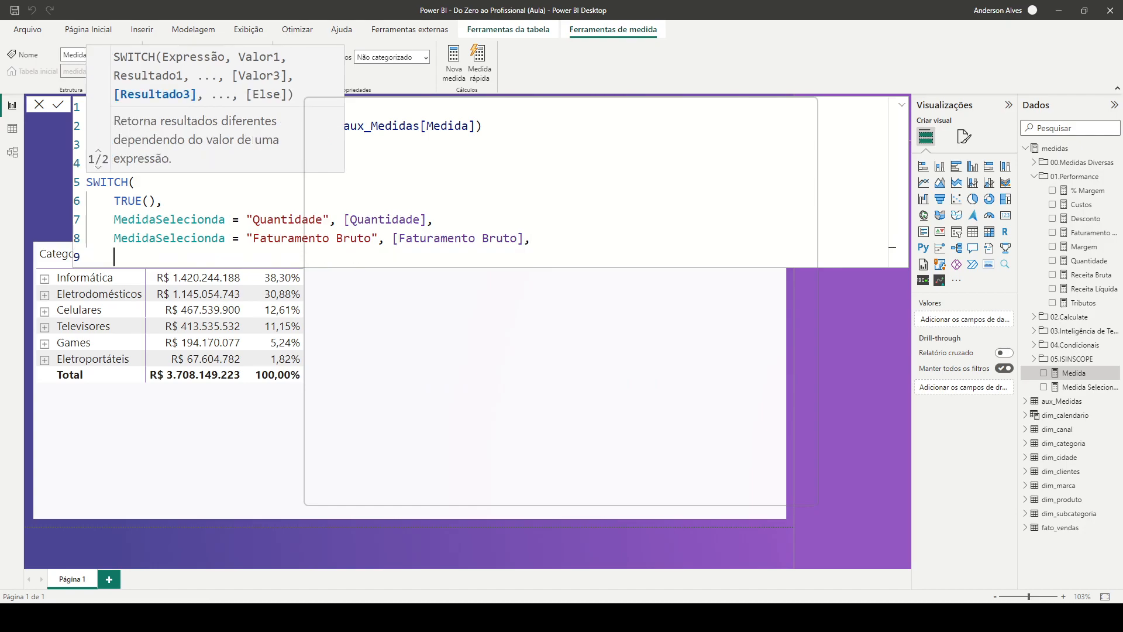
key(ctrl+v)
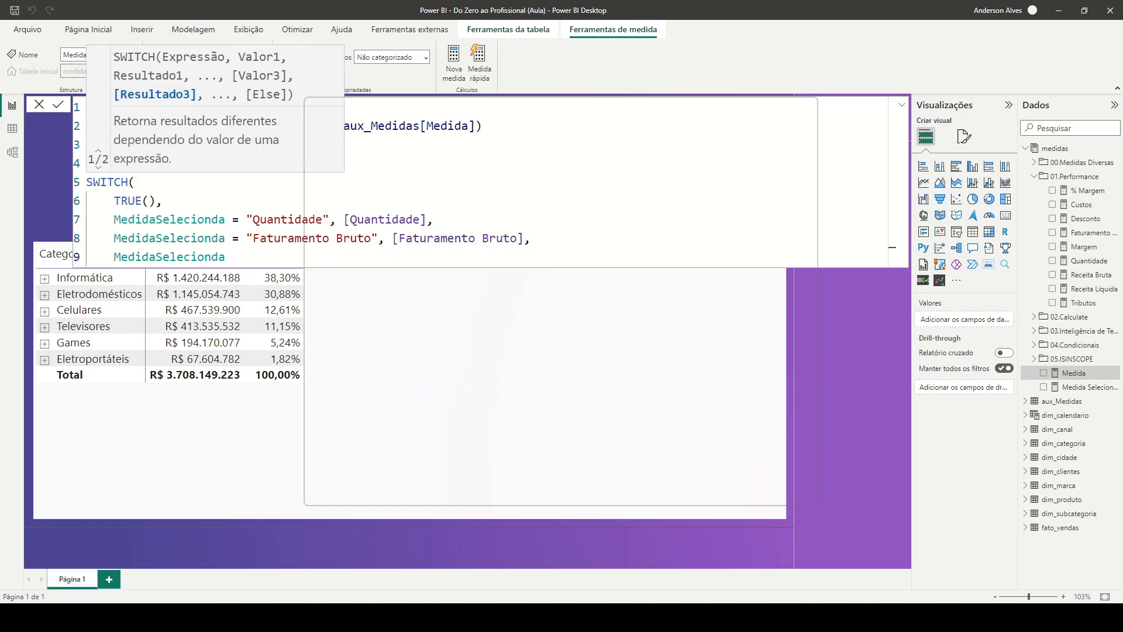
text(=)
text("Receita Bruta", [Rece)
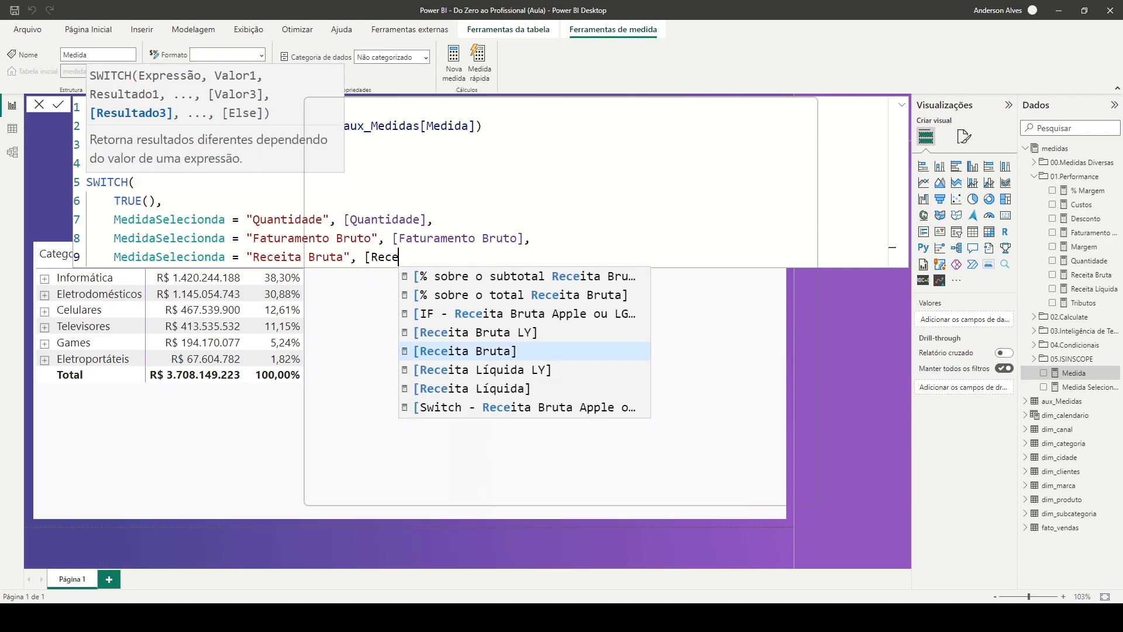
key(Tab)
text(,)
Add a SWITCH case on a new line that returns [Desconto] when MedidaSelecionda = "Desconto"
key(Return)
text(MedidaSelecionda = ")
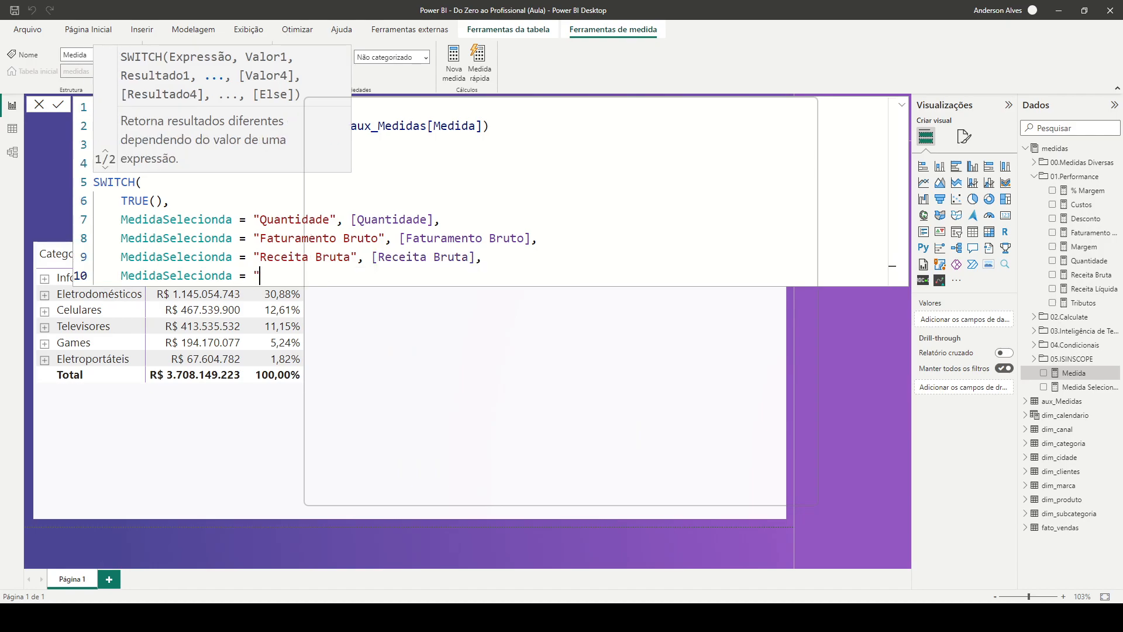
text(Desconto", [Des)
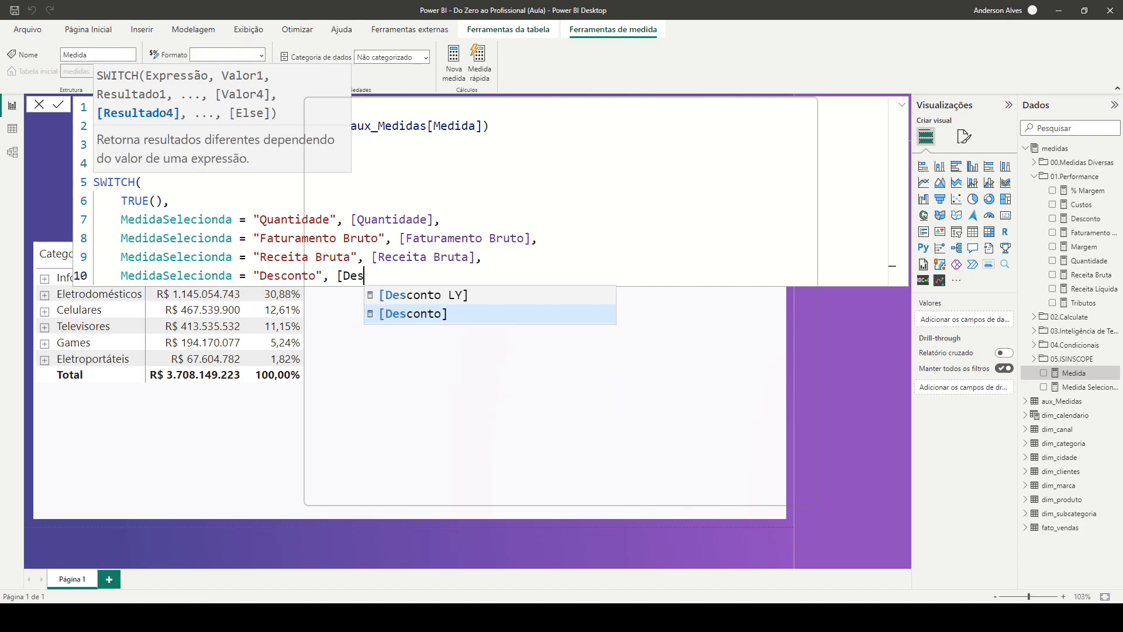
key(Tab)
text(,)
Add a SWITCH case on a new line that returns [Tributos] when MedidaSelecionda = "Tributos"
key(Return)
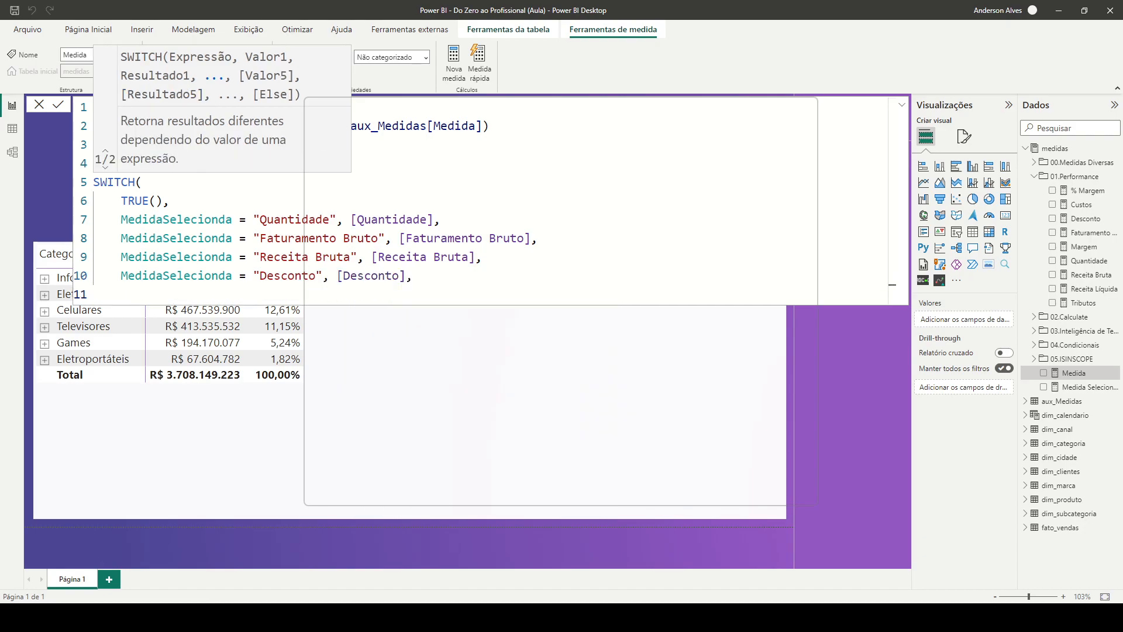
text(MedidaSelecionda = )
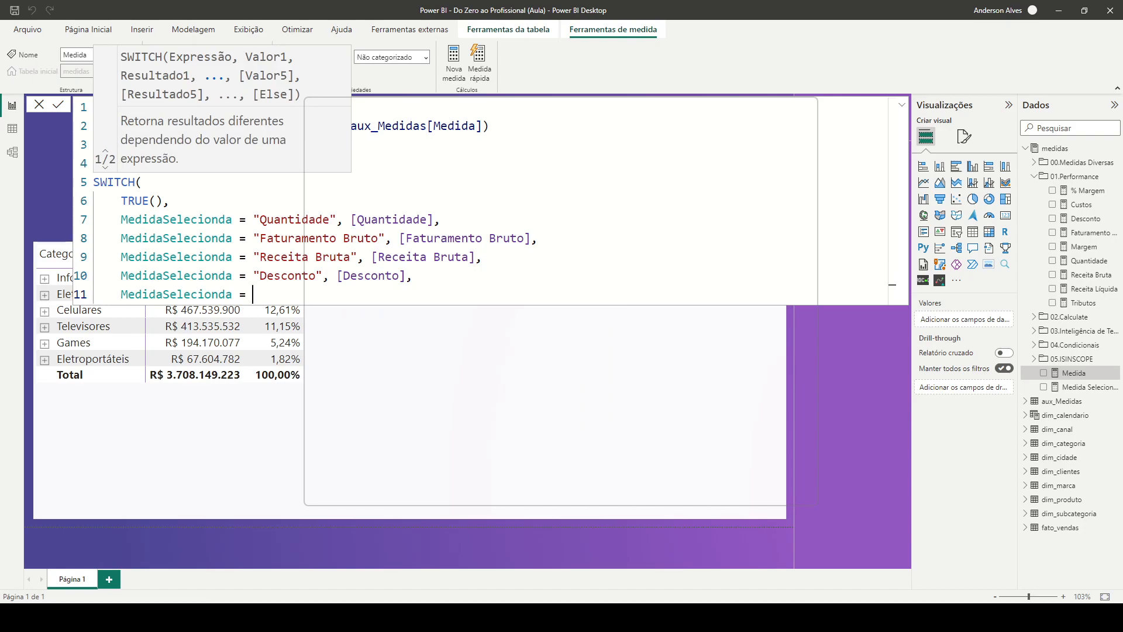
text("Tributos".)
key(BackSpace)
text(, [Tr)
key(Tab)
text(,)
Add a SWITCH case on a new line that returns [Receita Líquida] when MedidaSelecionda = "Receita Líquida"
key(Return)
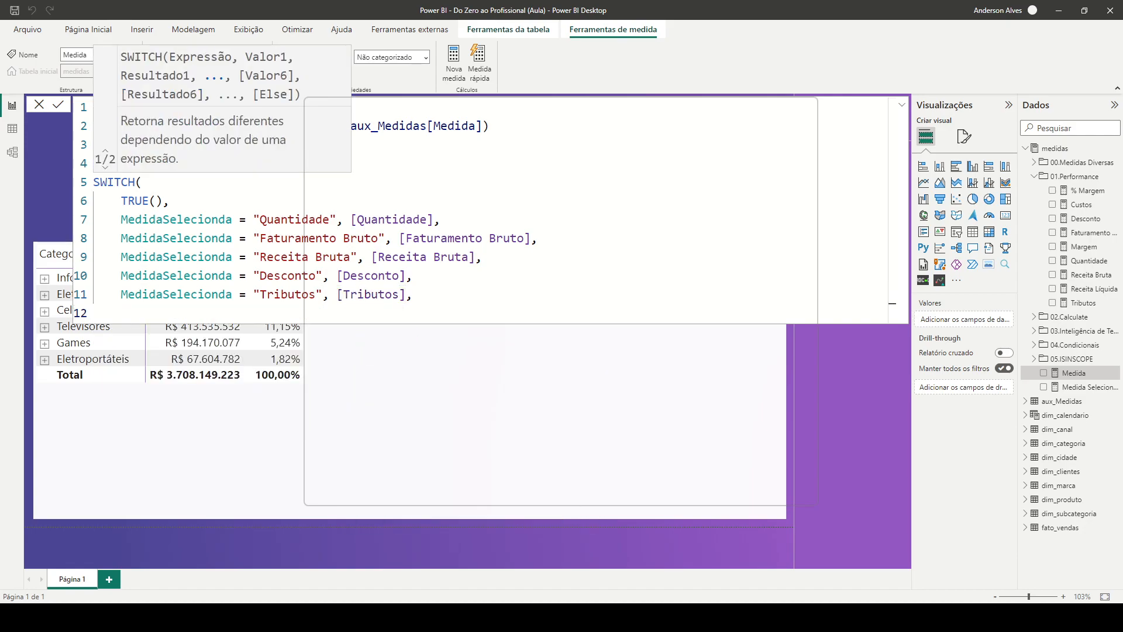
key(ctrl+v)
text(= ")
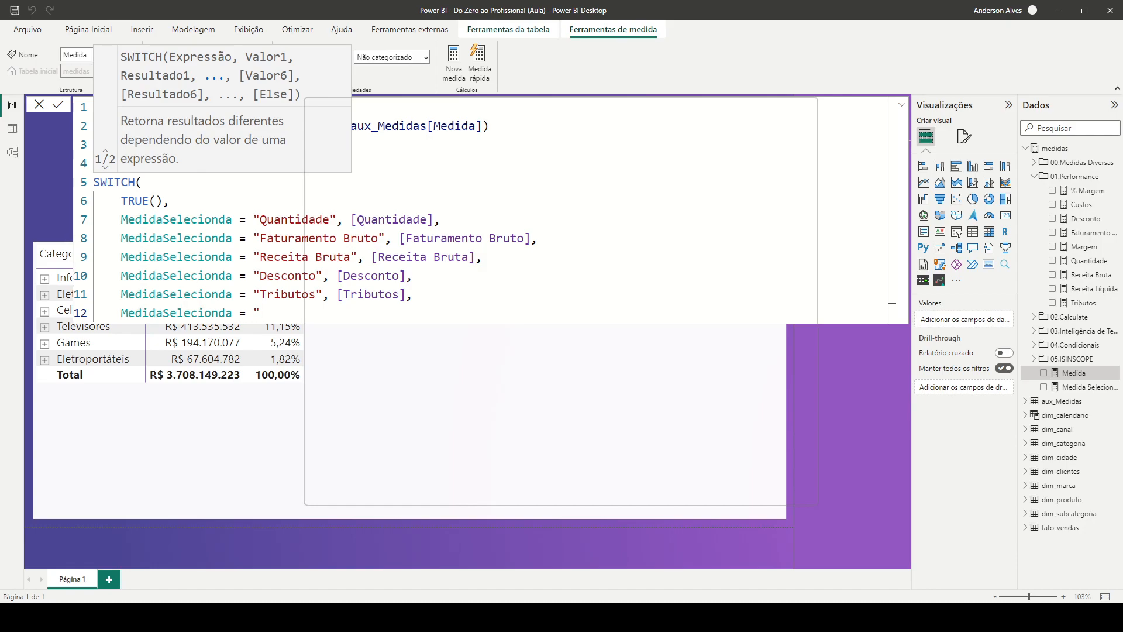
text(Receita Líquida", [Re)
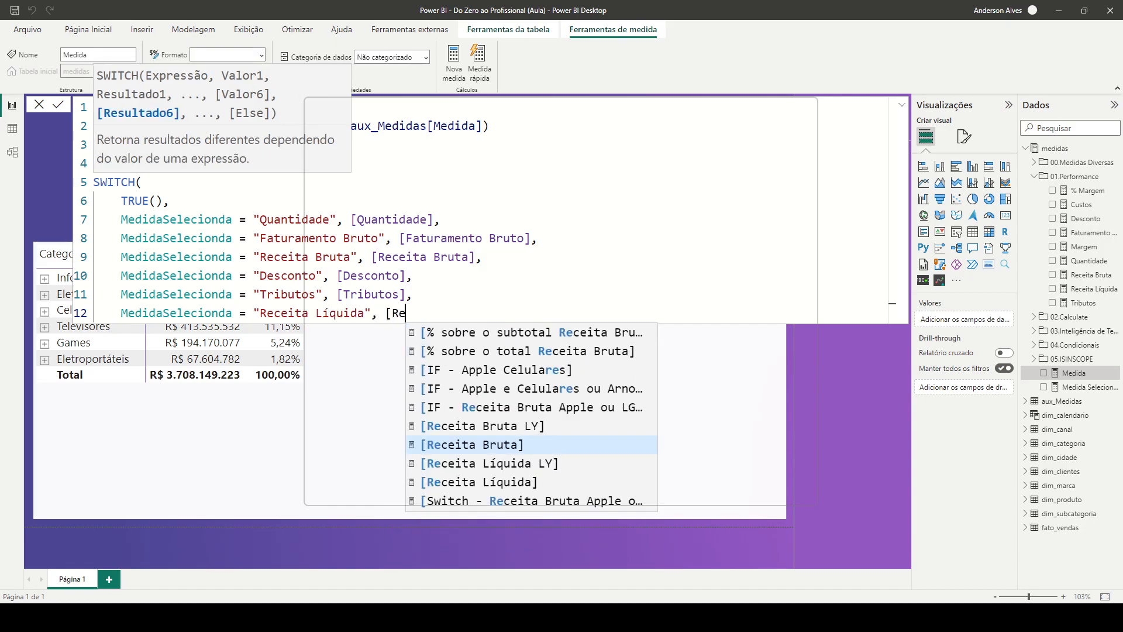
key(Down)
key(Down)
key(Tab)
text(,)
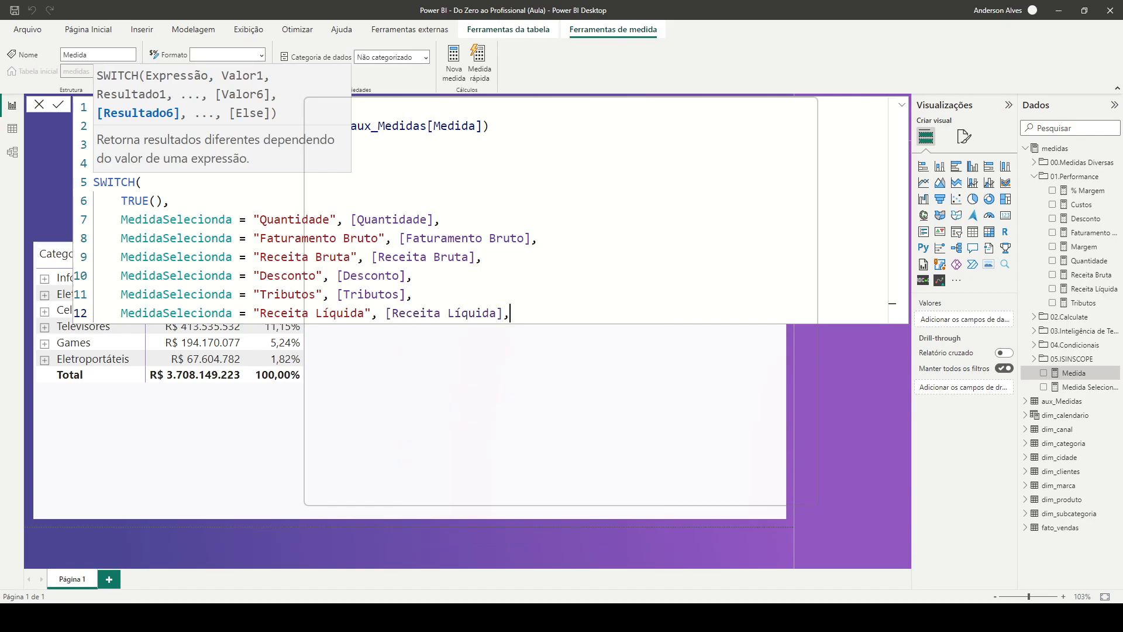
Add a SWITCH case on a new line that returns [Custos] when MedidaSelecionda = "Custos"
key(Return)
text(MedidaSelecionda = )
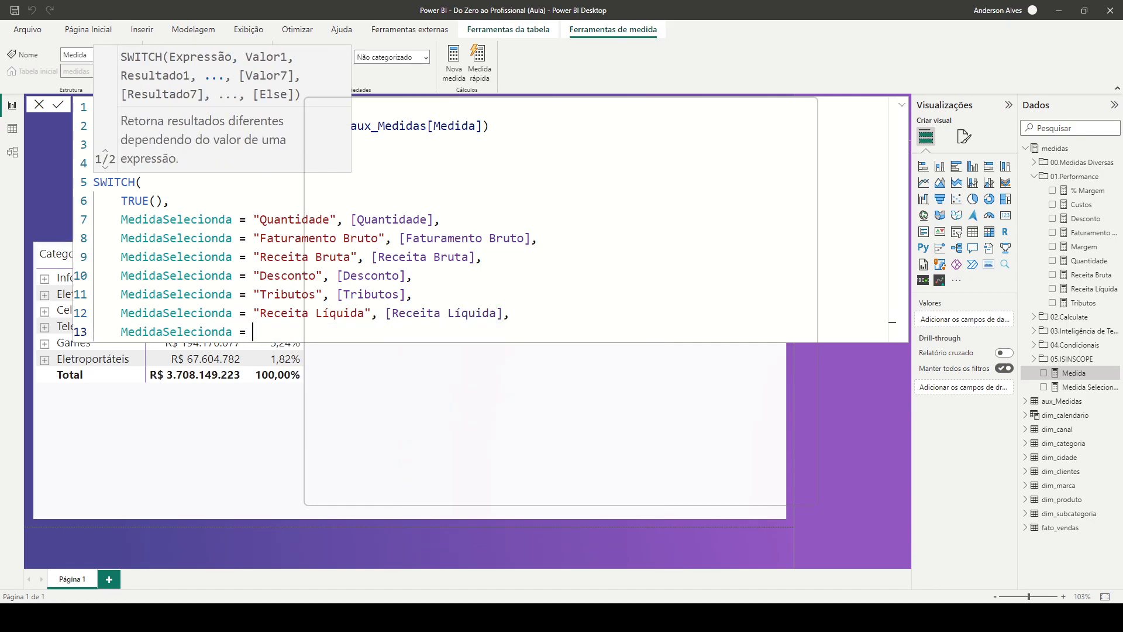
text("Custos", [)
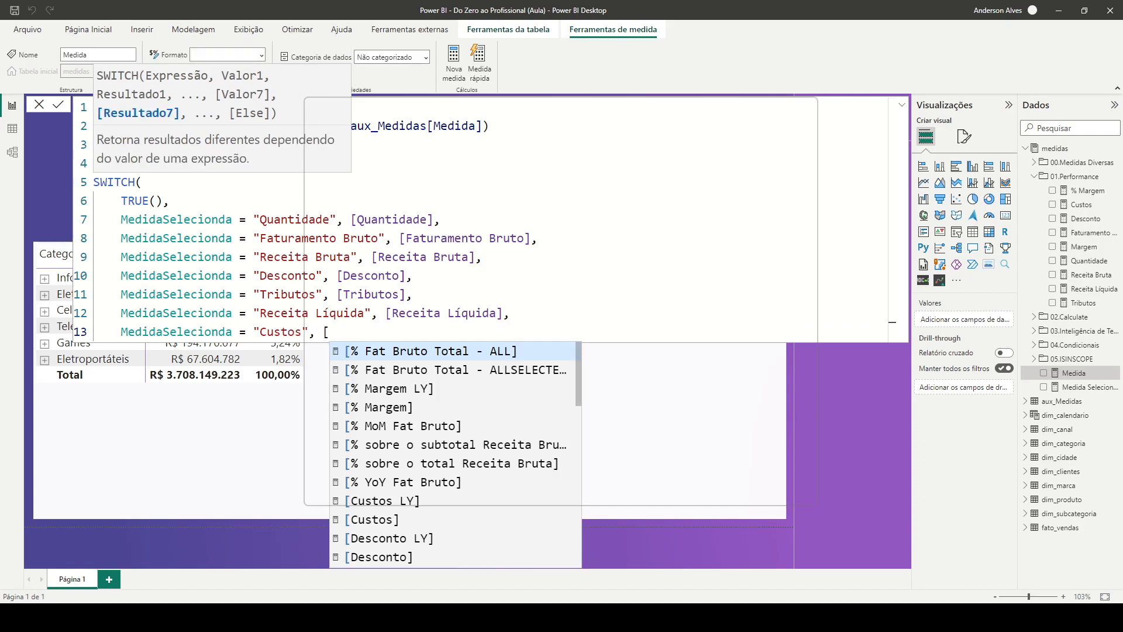
text(Cu)
key(Tab)
text(,)
Add a final SWITCH case on a new line that returns [Margem] when MedidaSelecionda = "Margem"
key(Return)
text(MedidaSelecionda = "Margem")
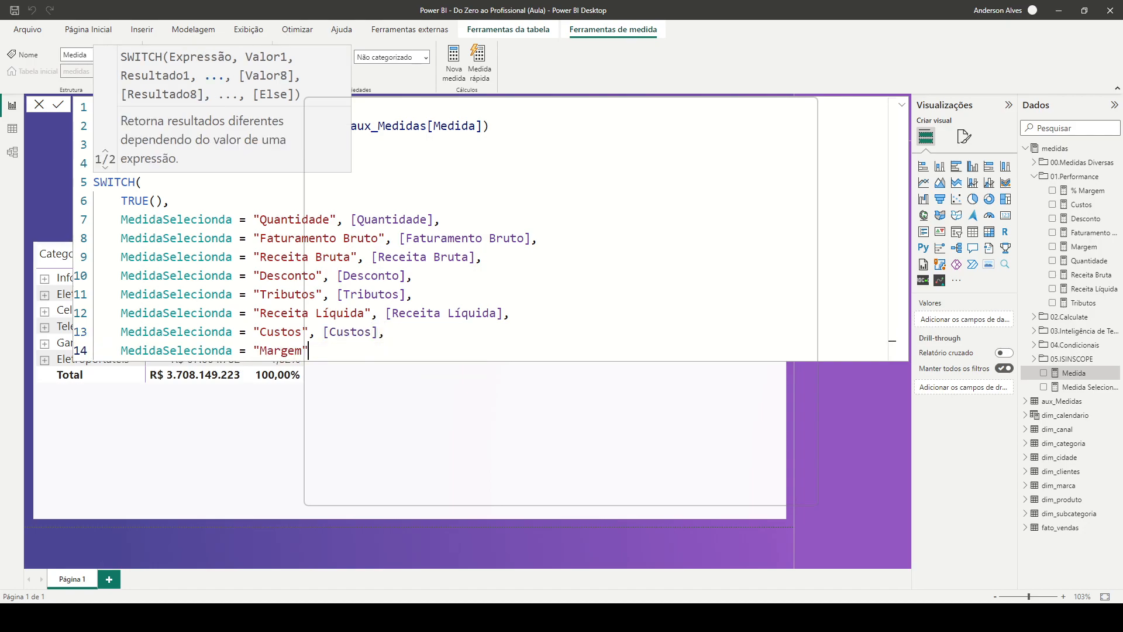
text(, [)
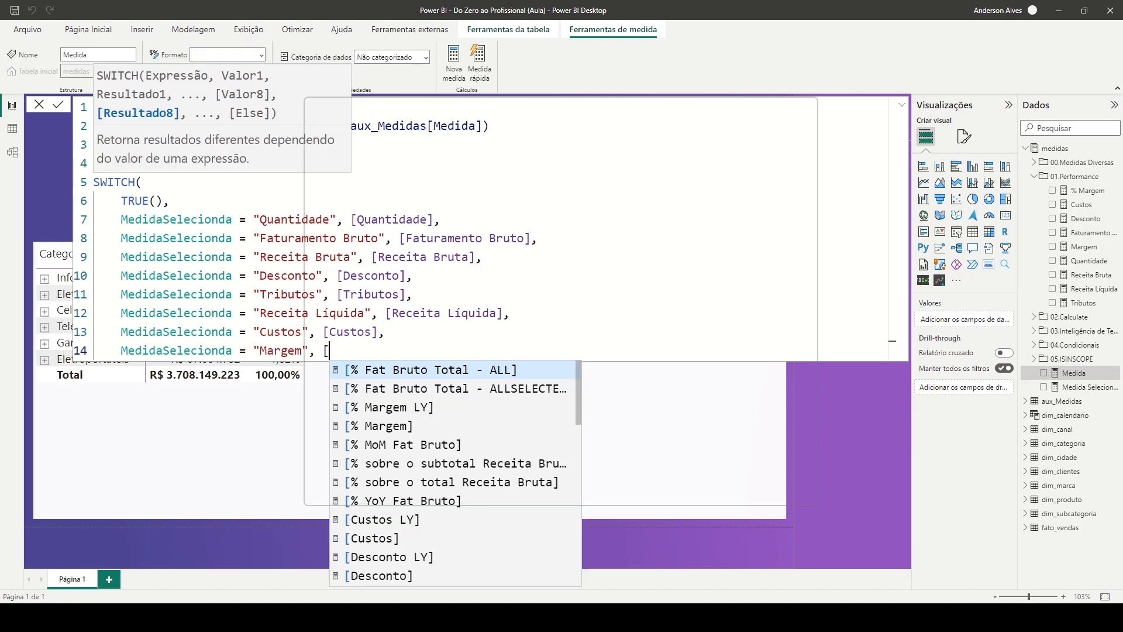
text(Mar)
key(Tab)
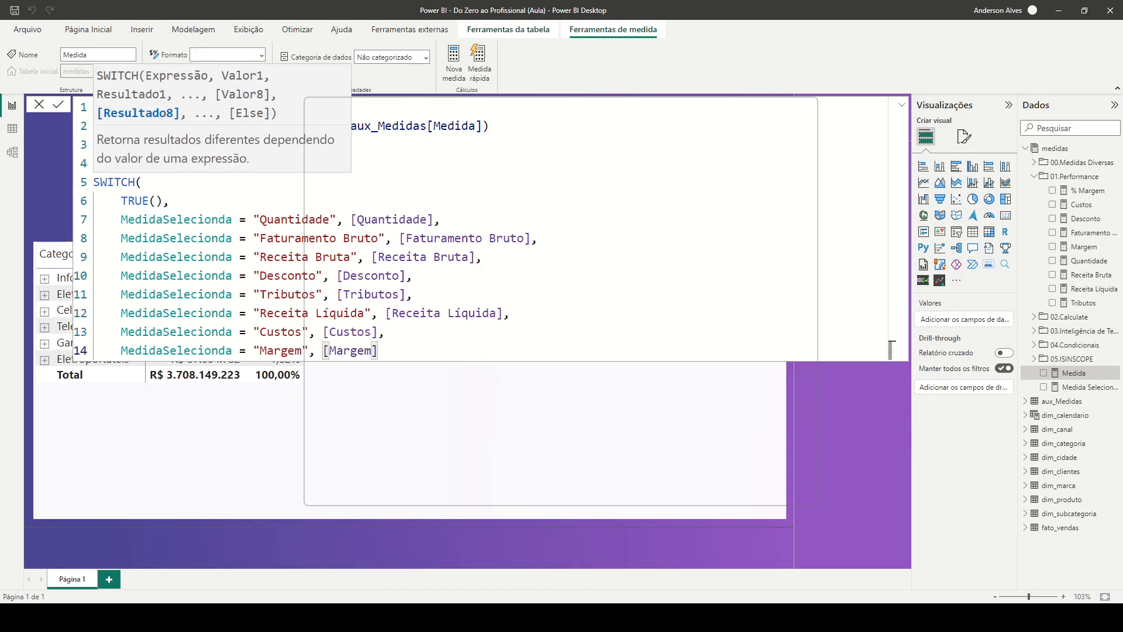
Close the SWITCH function with a parenthesis on its own line and commit the measure
key(shift+Return)
text())
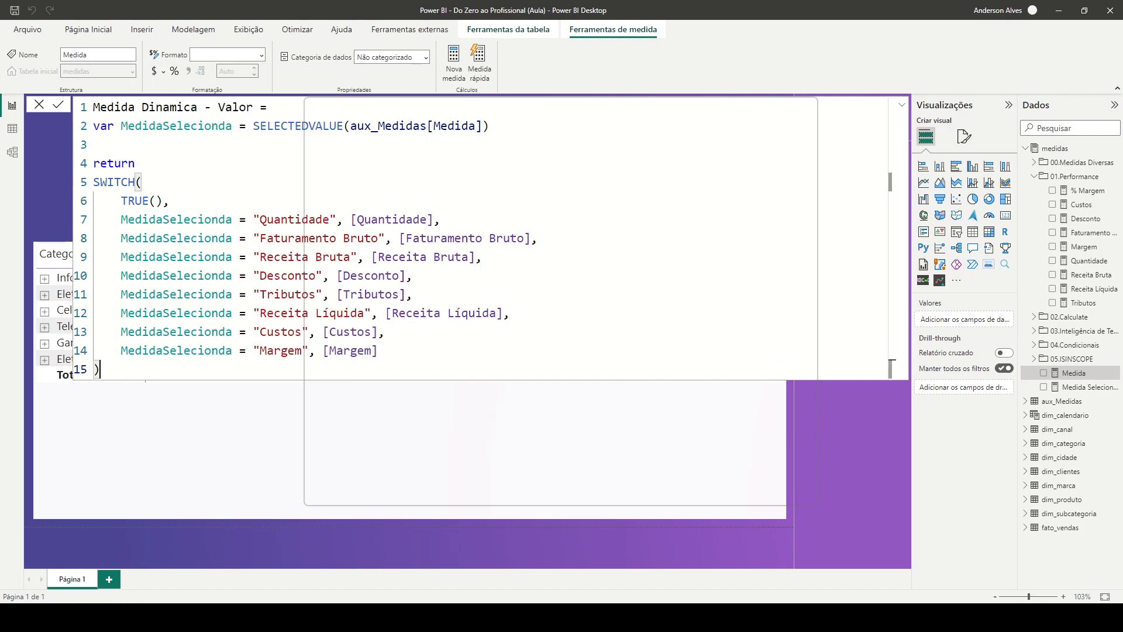
key(Return)
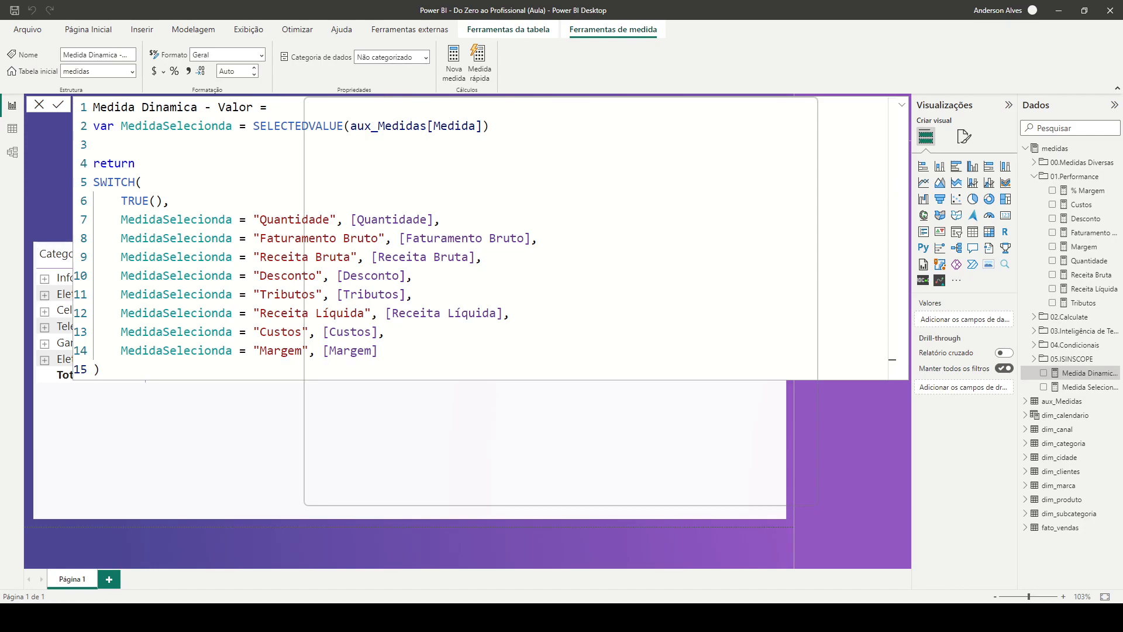
Replace Receita Bruta and Share in the category matrix's values with the Medida Dinamica - Valor measure
click(527, 439)
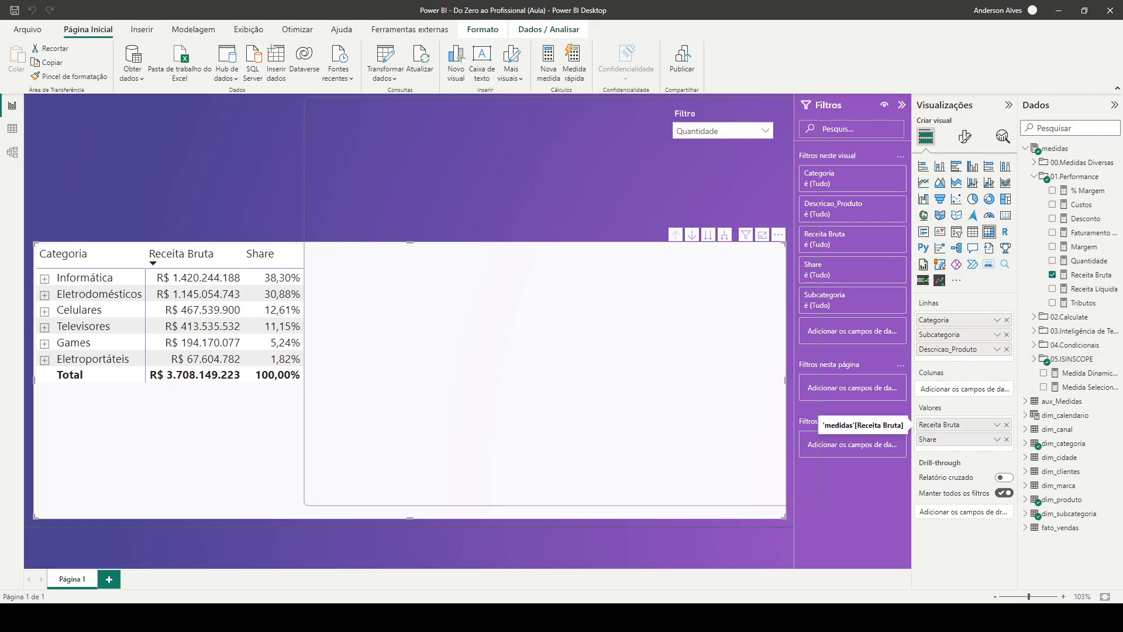
click(1007, 424)
click(1007, 425)
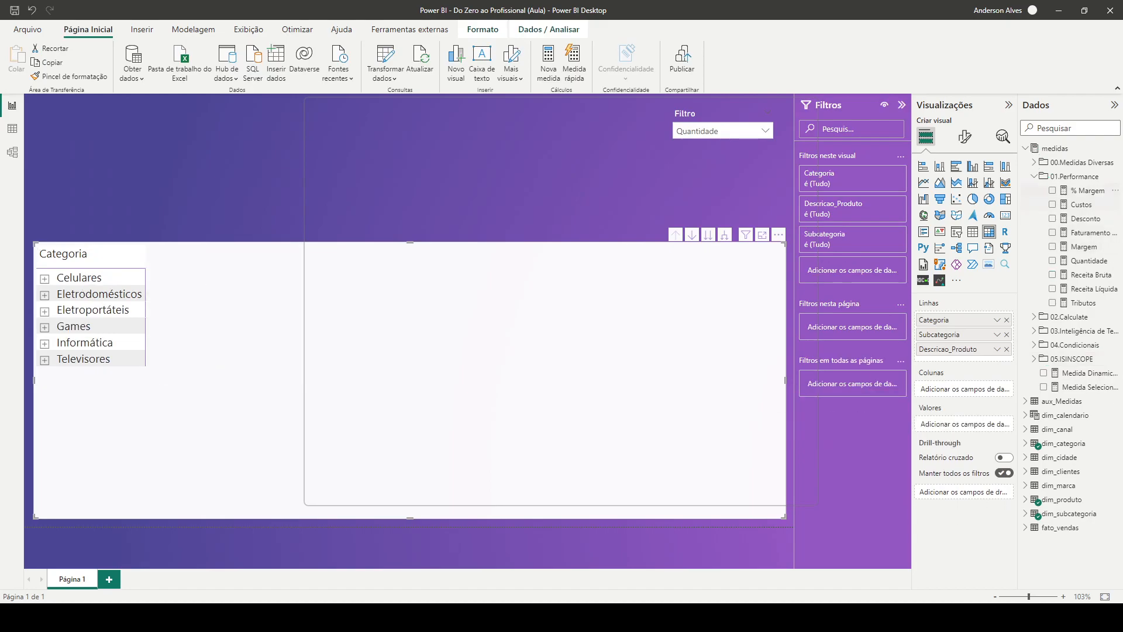
click(1035, 176)
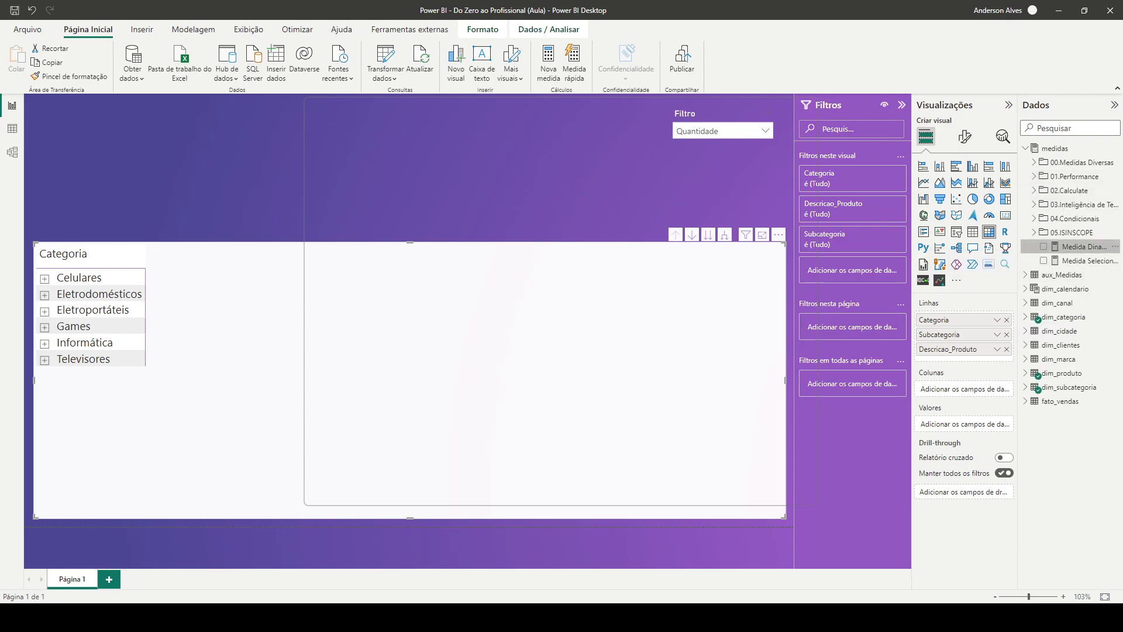
click(1043, 246)
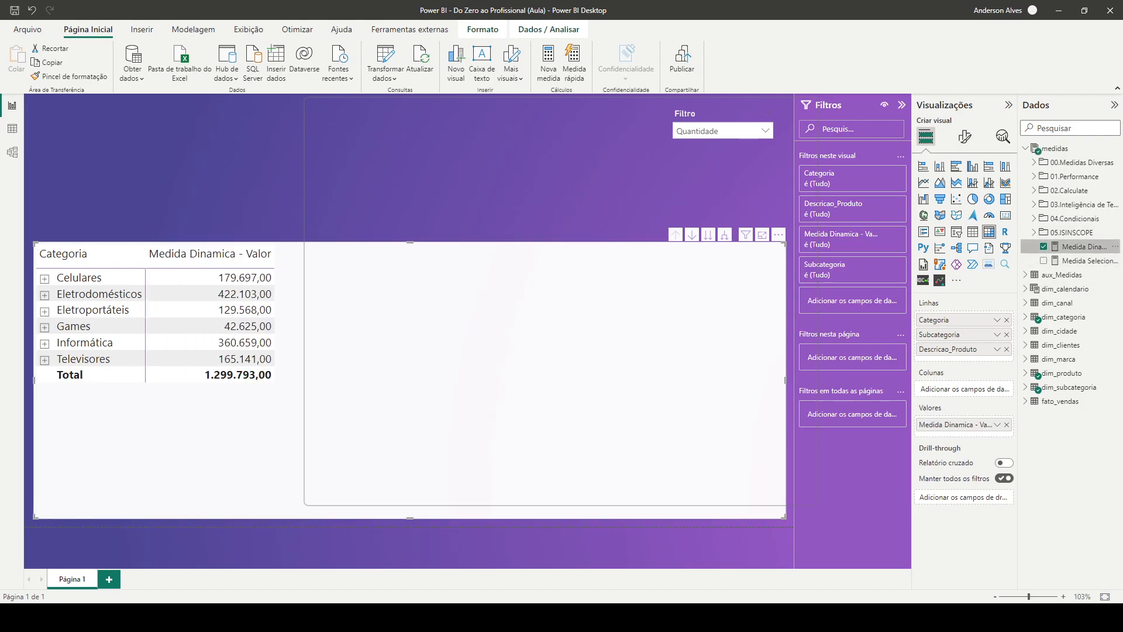
Format the Medida Dinamica - Valor measure as currency using R$ Português (Brasil)
click(1082, 247)
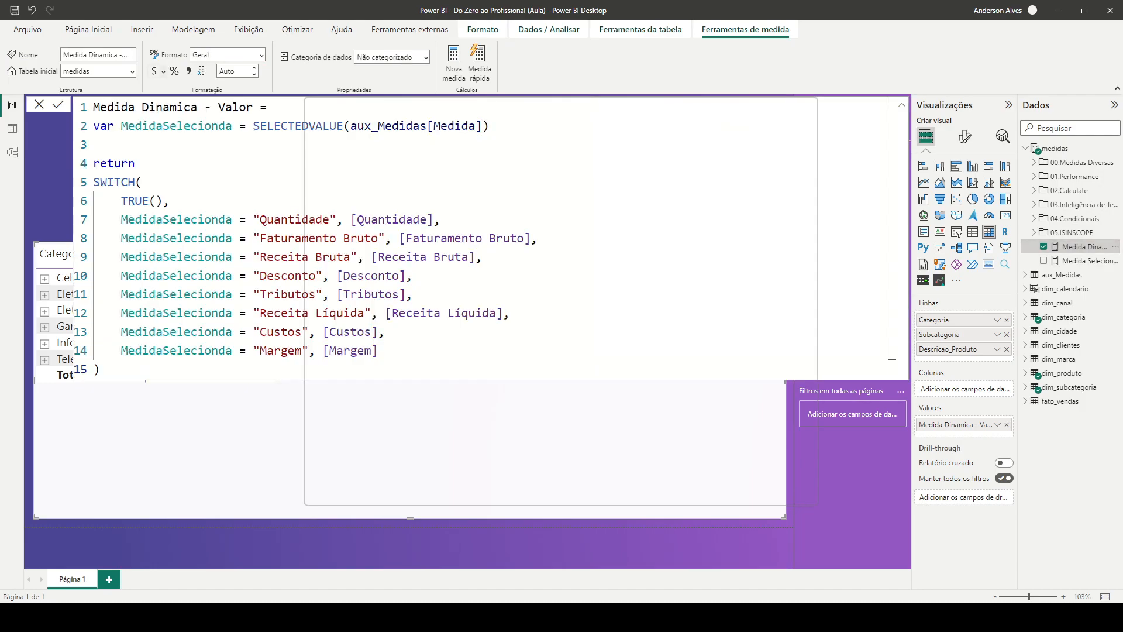
click(163, 71)
scroll(247, 340, down, 15)
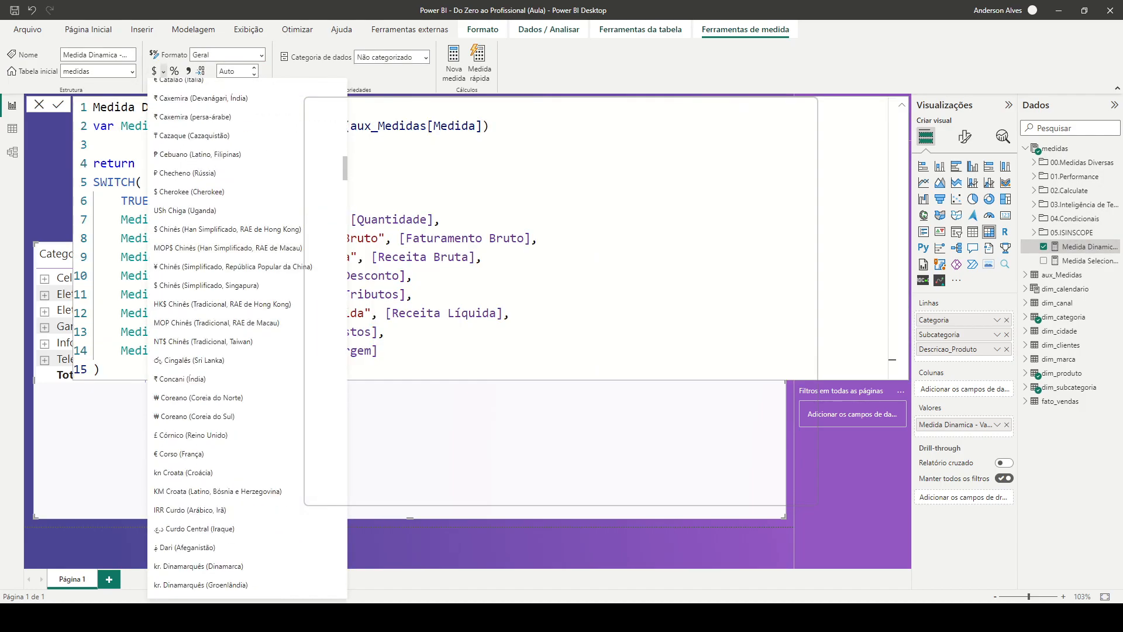
scroll(248, 340, down, 20)
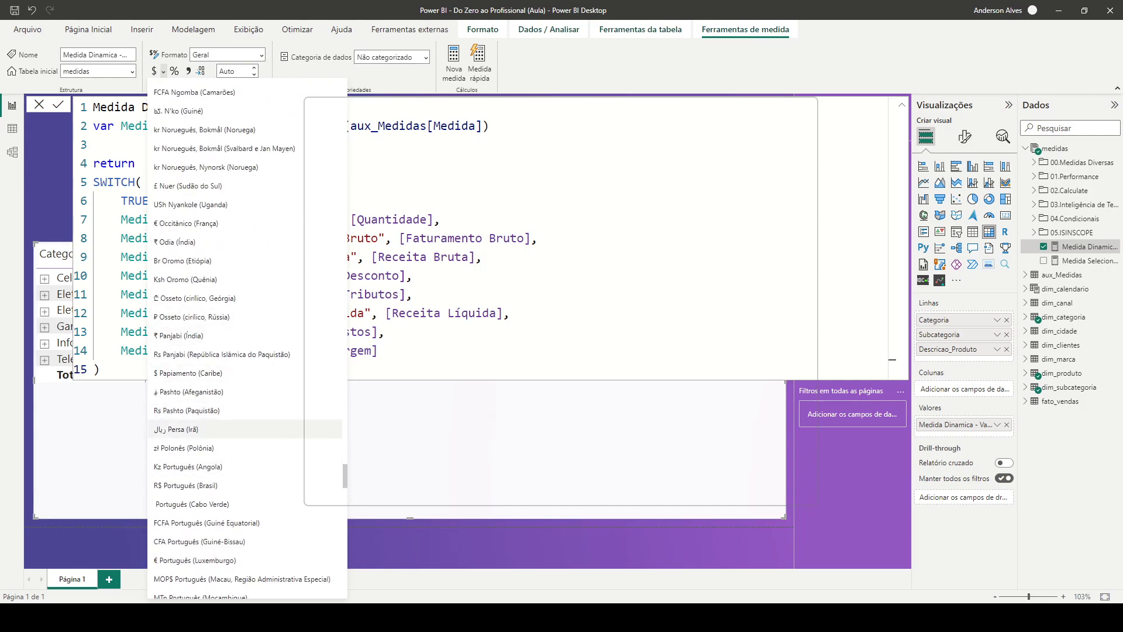
click(186, 485)
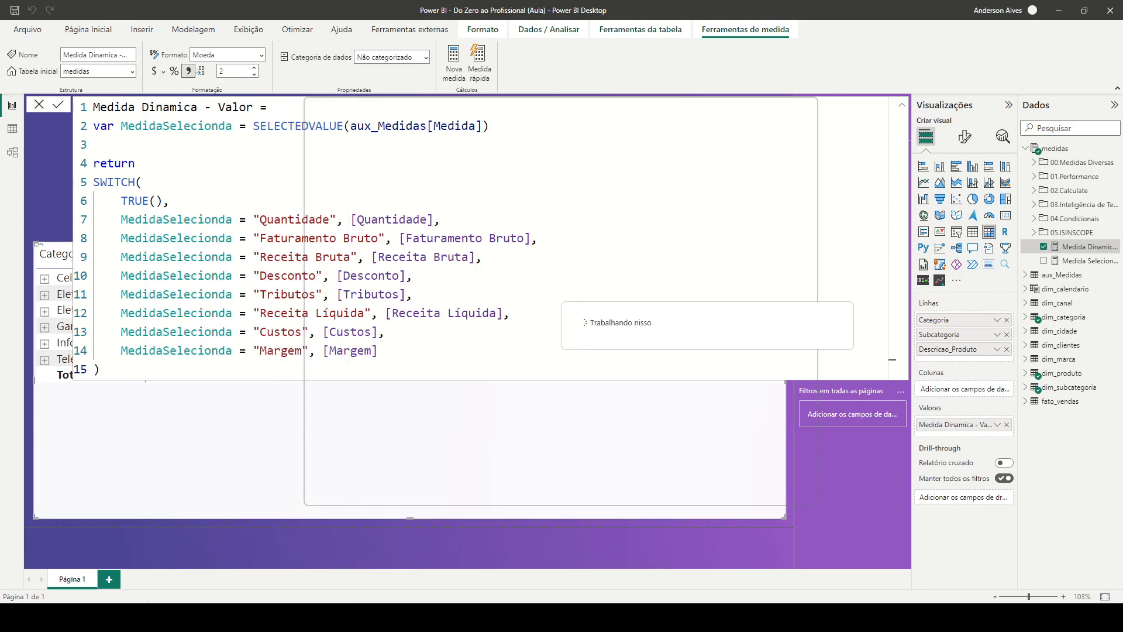
Set the Medida Dinamica - Valor measure to no decimal places and select the matrix on the report page
click(222, 71)
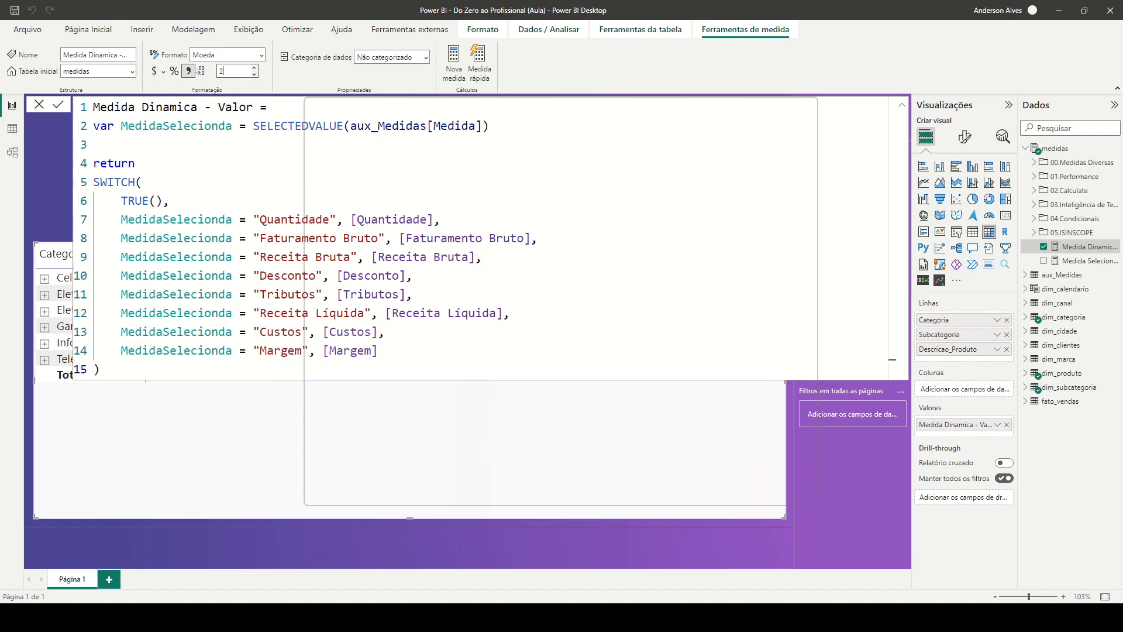
key(Return)
click(257, 544)
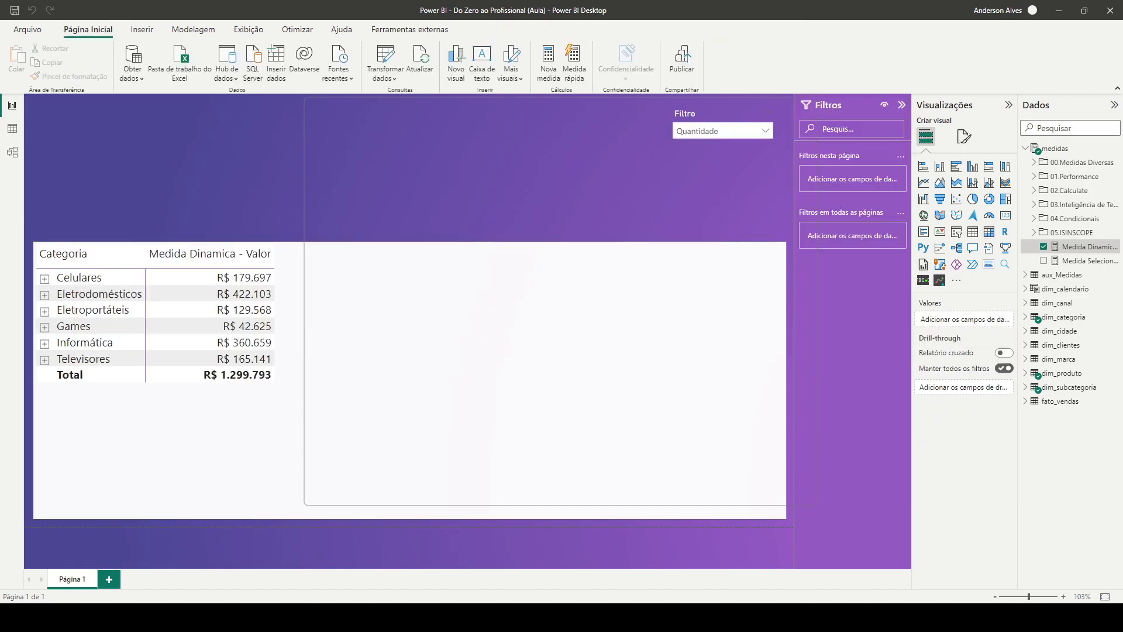
click(252, 430)
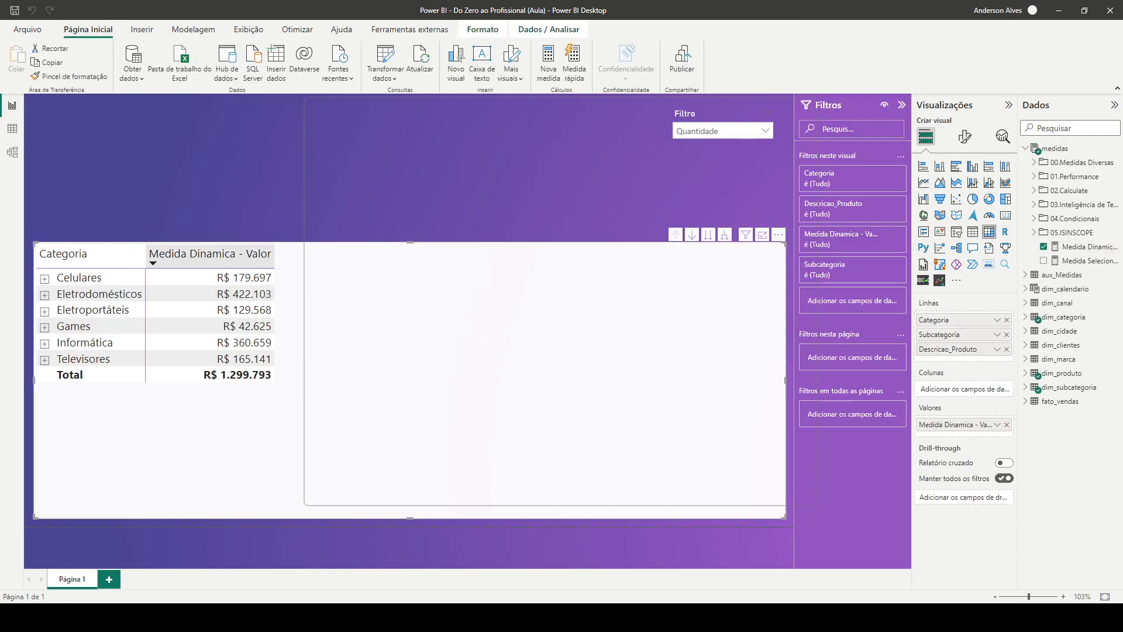
Sort the category matrix by Medida Dinamica - Valor in descending order and change the measure's format to Número decimal
click(211, 254)
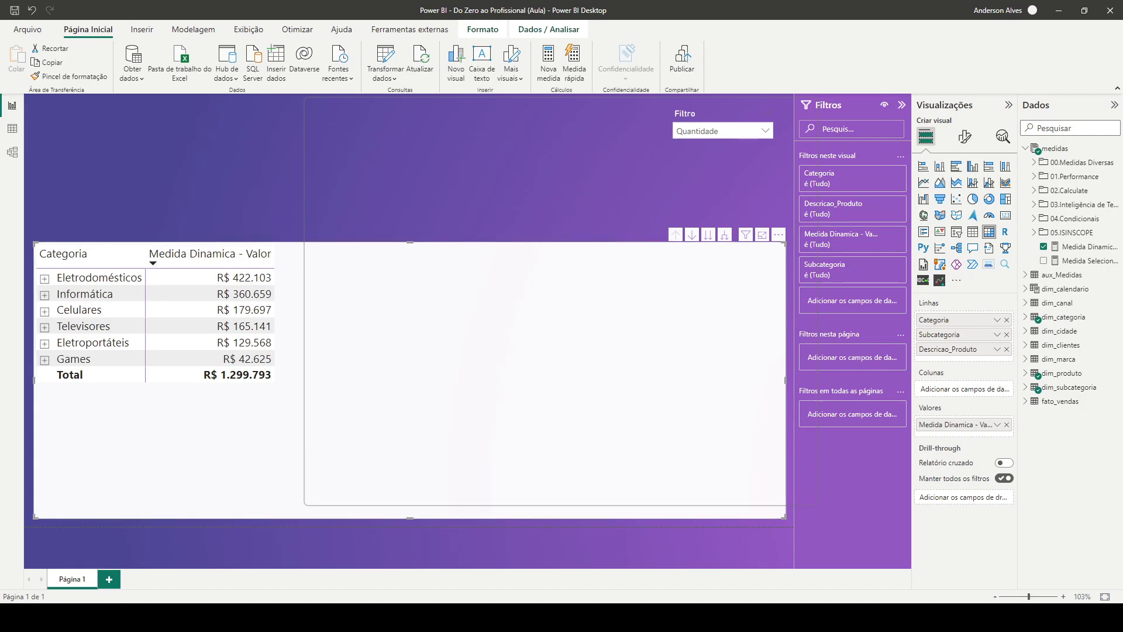
click(1088, 247)
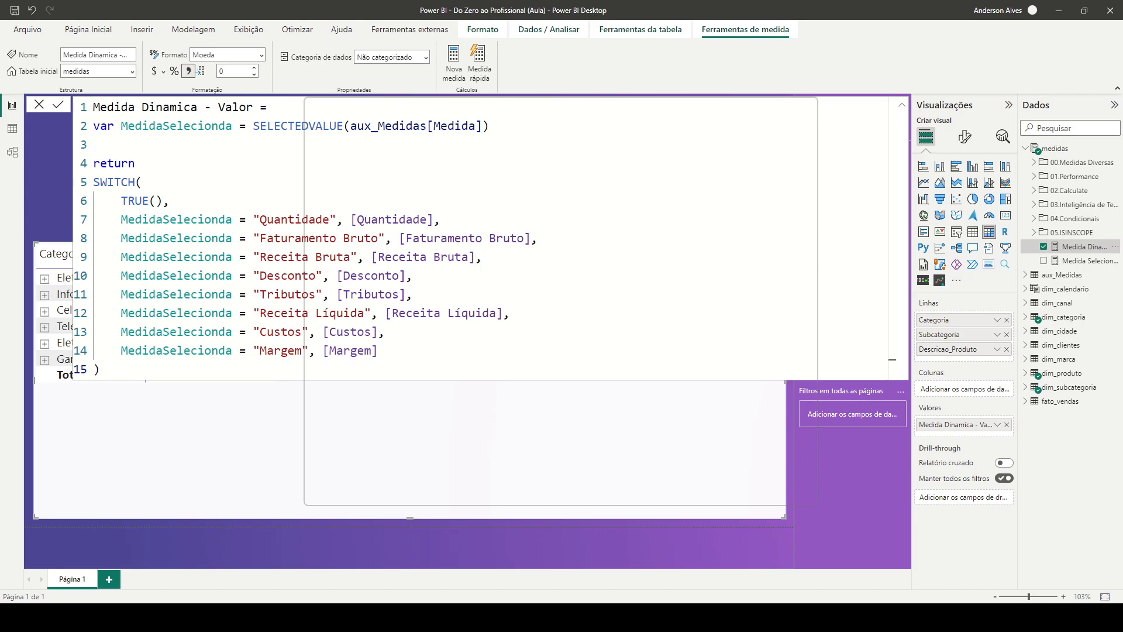
click(262, 54)
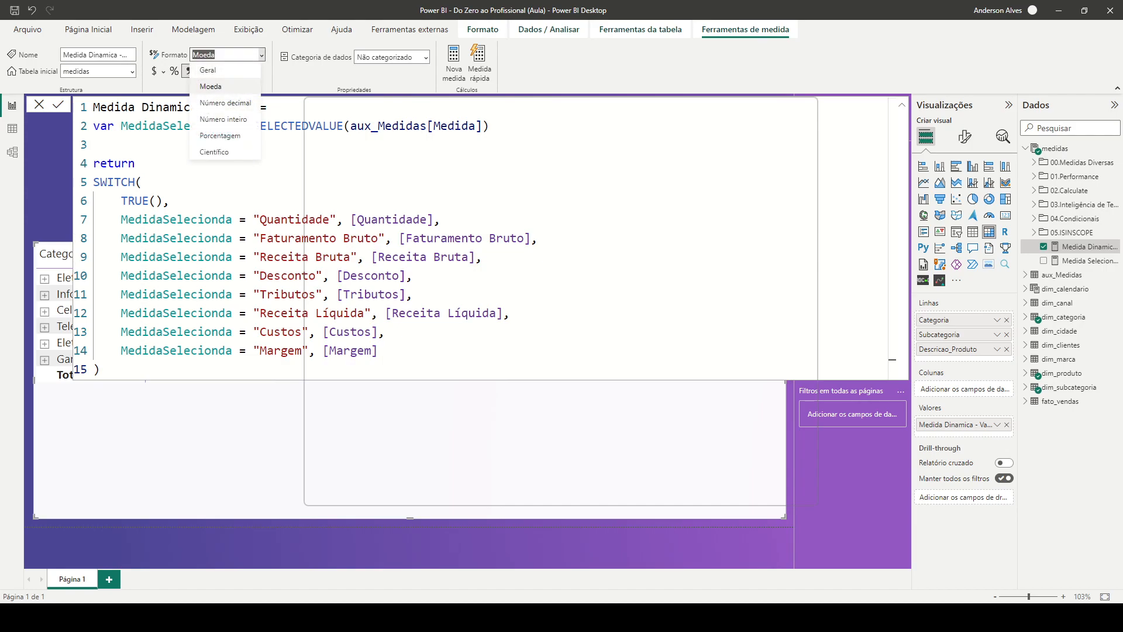
click(225, 103)
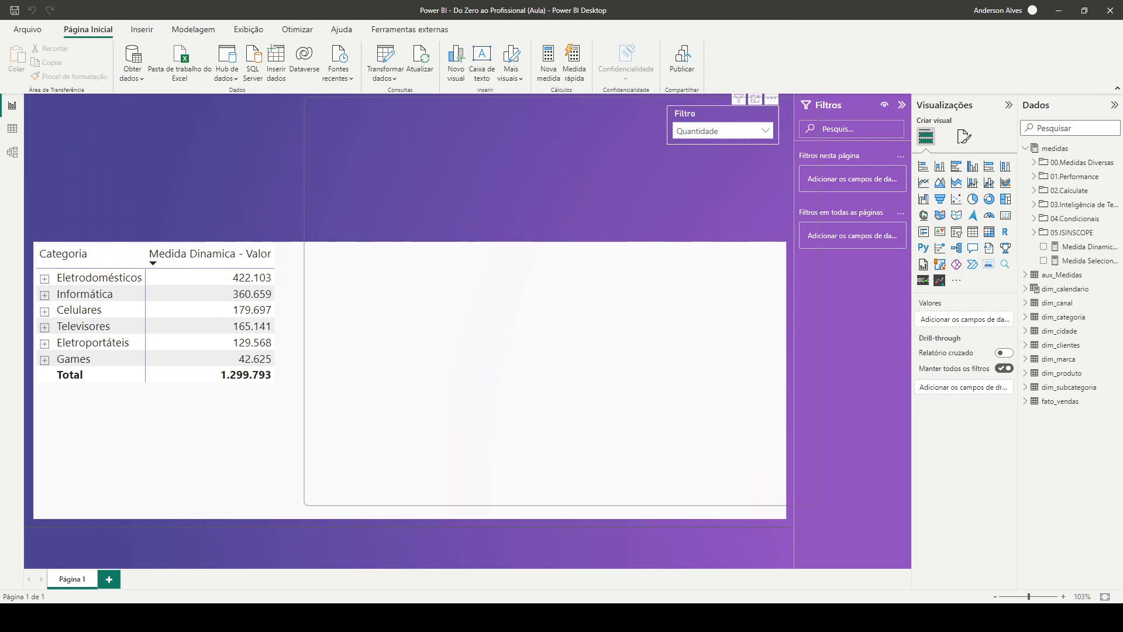
Test the Filtro slicer with Faturamento Bruto and Receita Bruta, and look through the order of its options
click(723, 130)
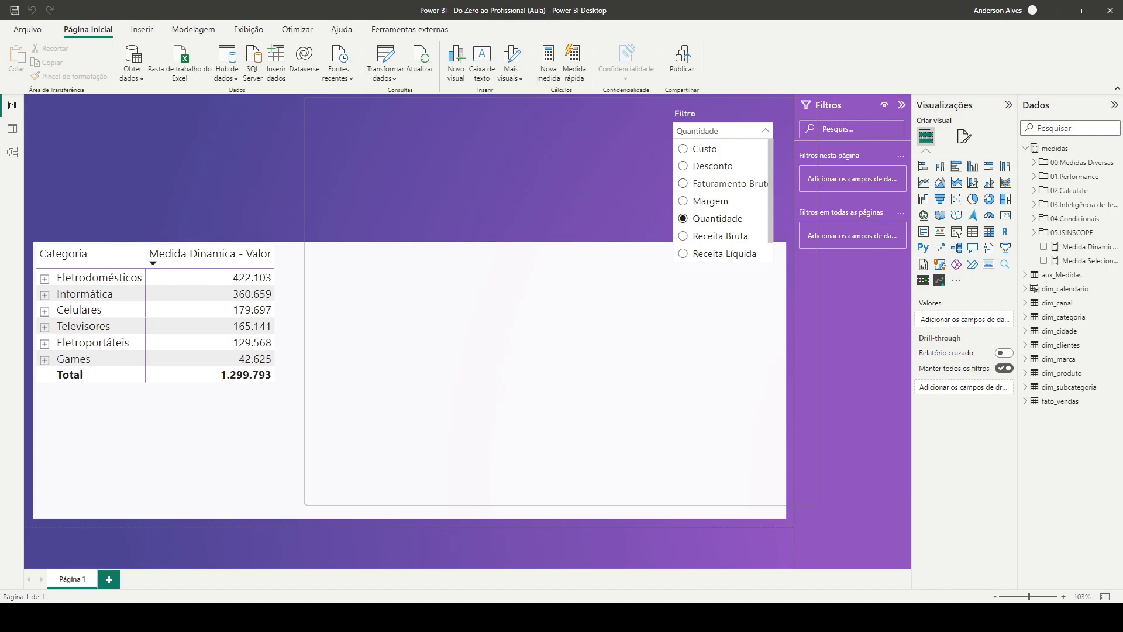
click(721, 184)
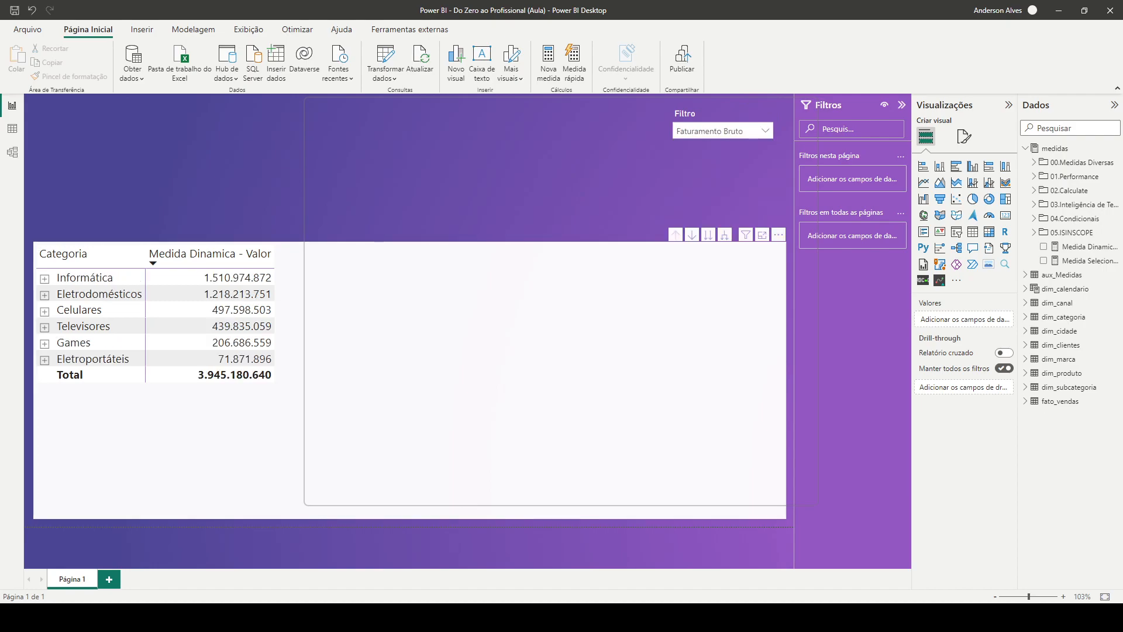
click(722, 130)
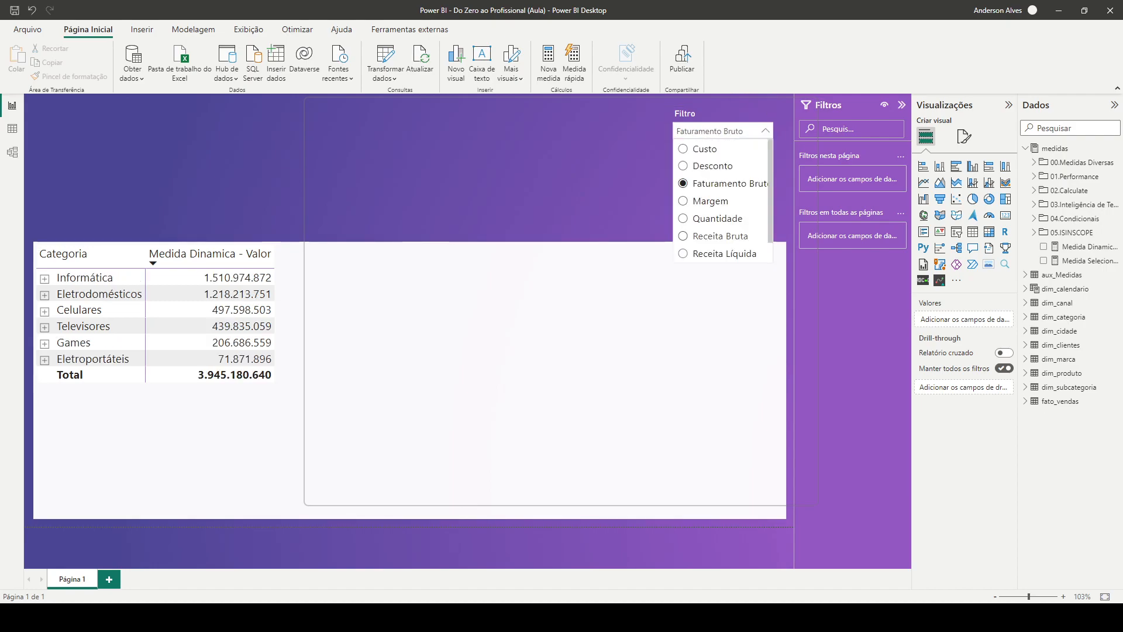
click(720, 236)
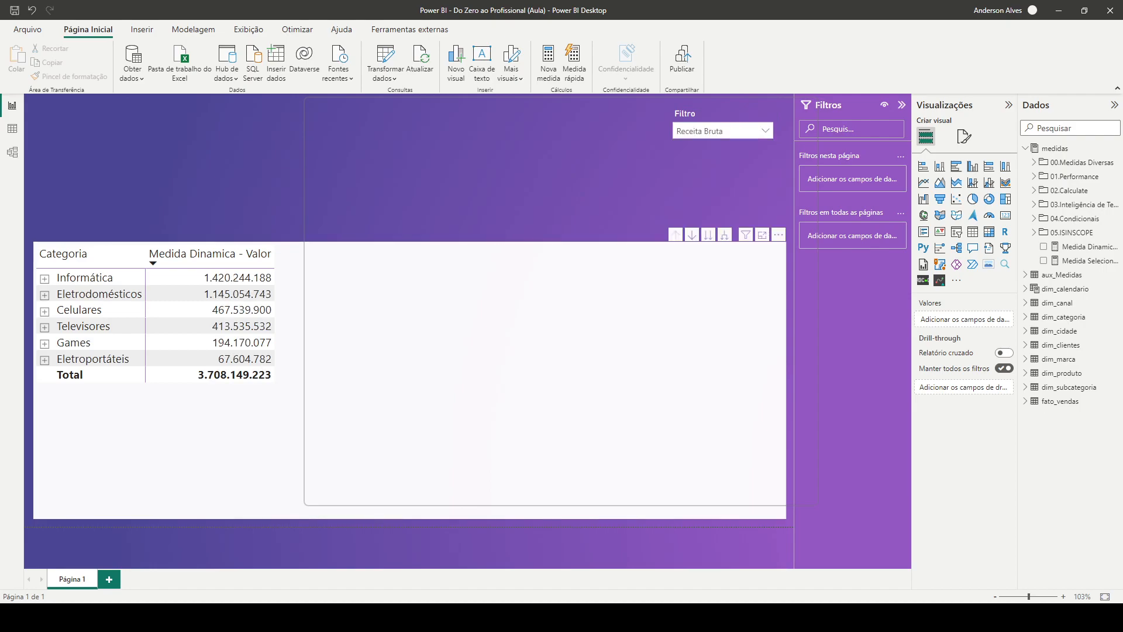
click(723, 131)
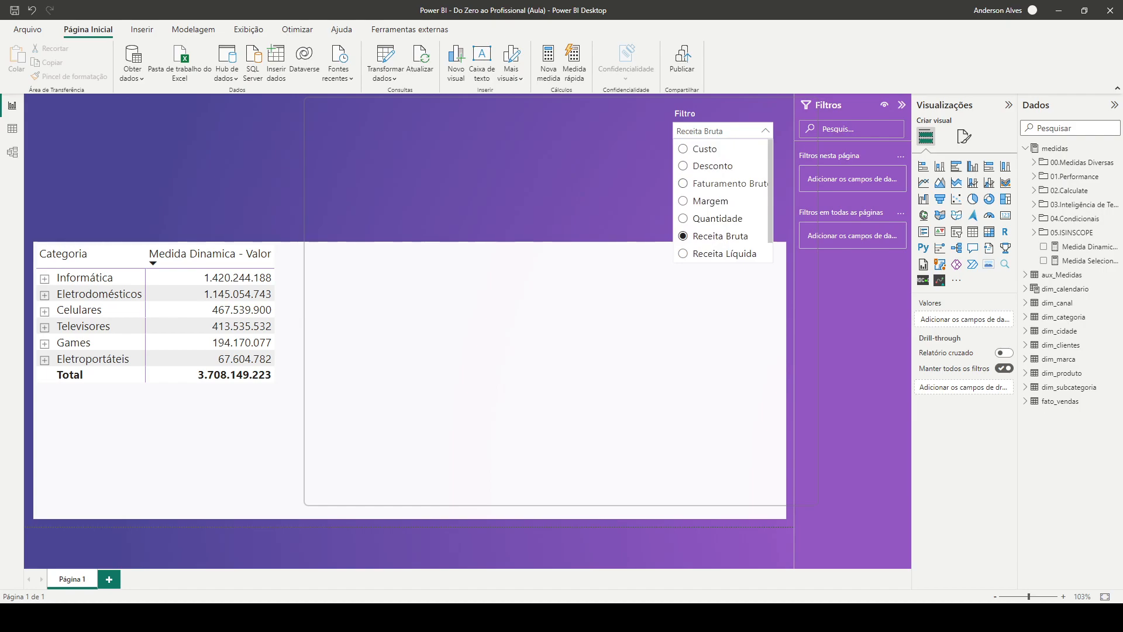
scroll(722, 201, down, 1)
scroll(722, 201, up, 1)
In the data view, sort the Medida column of the aux_Medidas table by the ID column
click(12, 129)
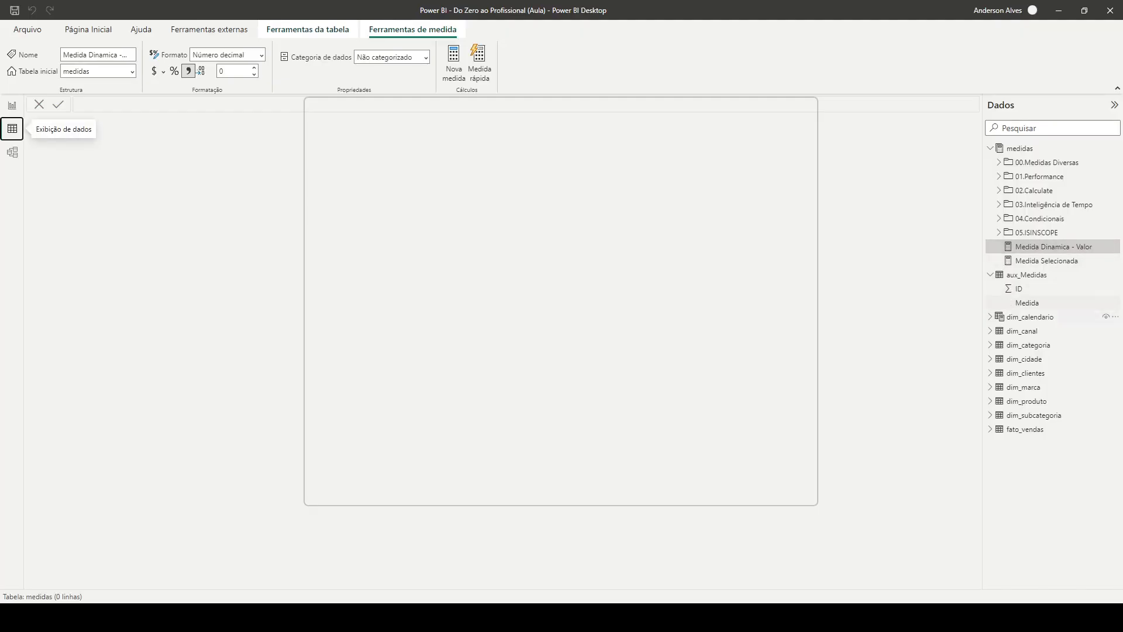
click(1027, 274)
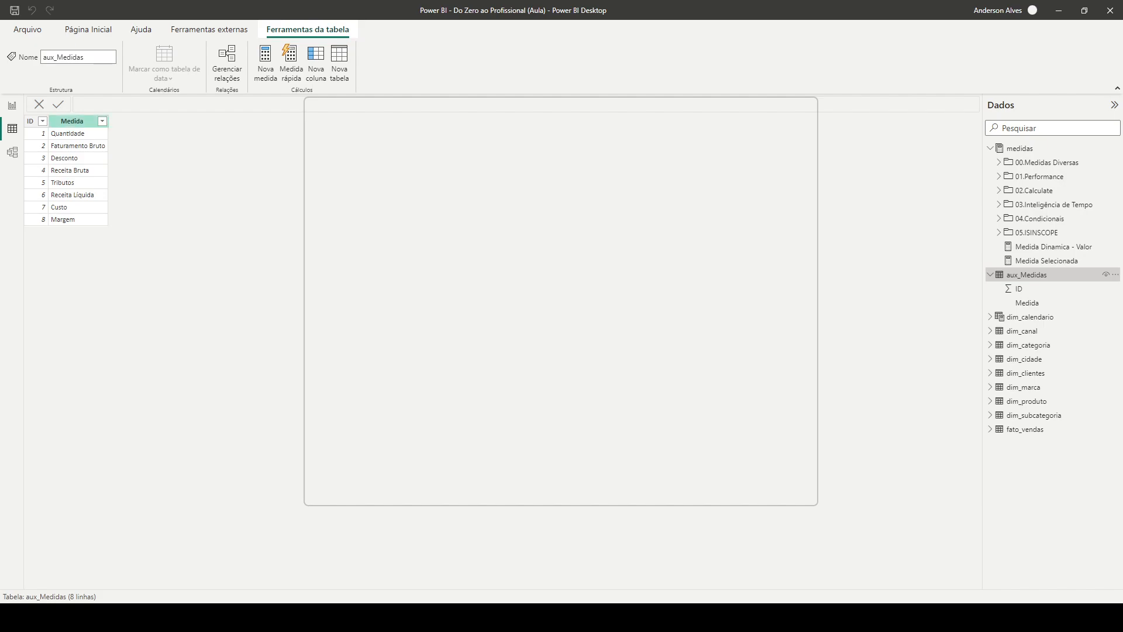
click(72, 121)
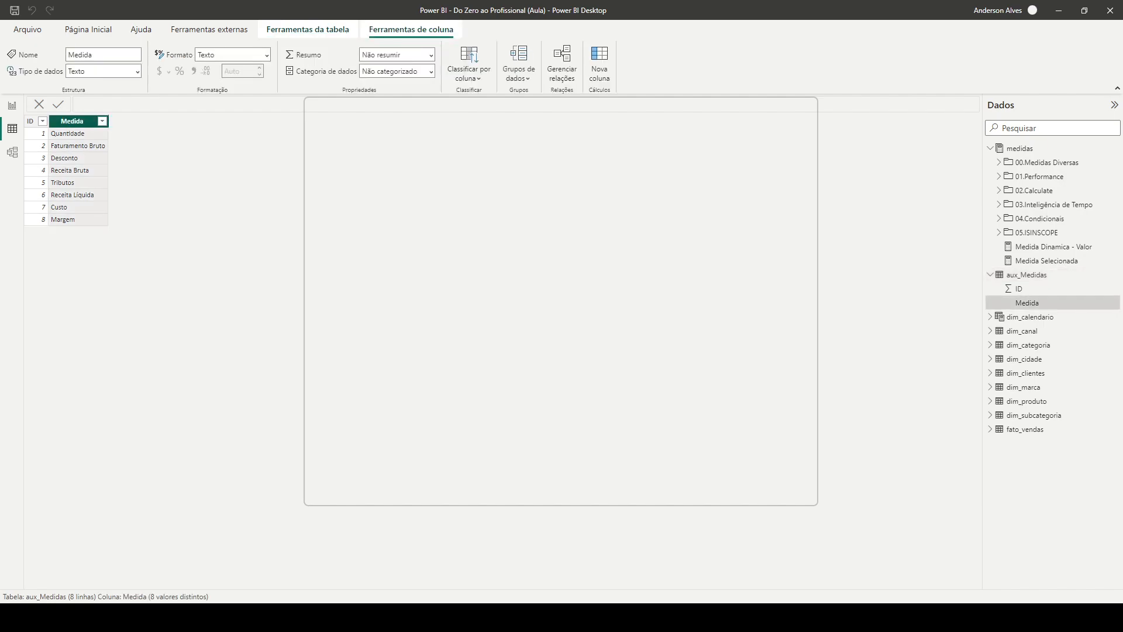
click(468, 64)
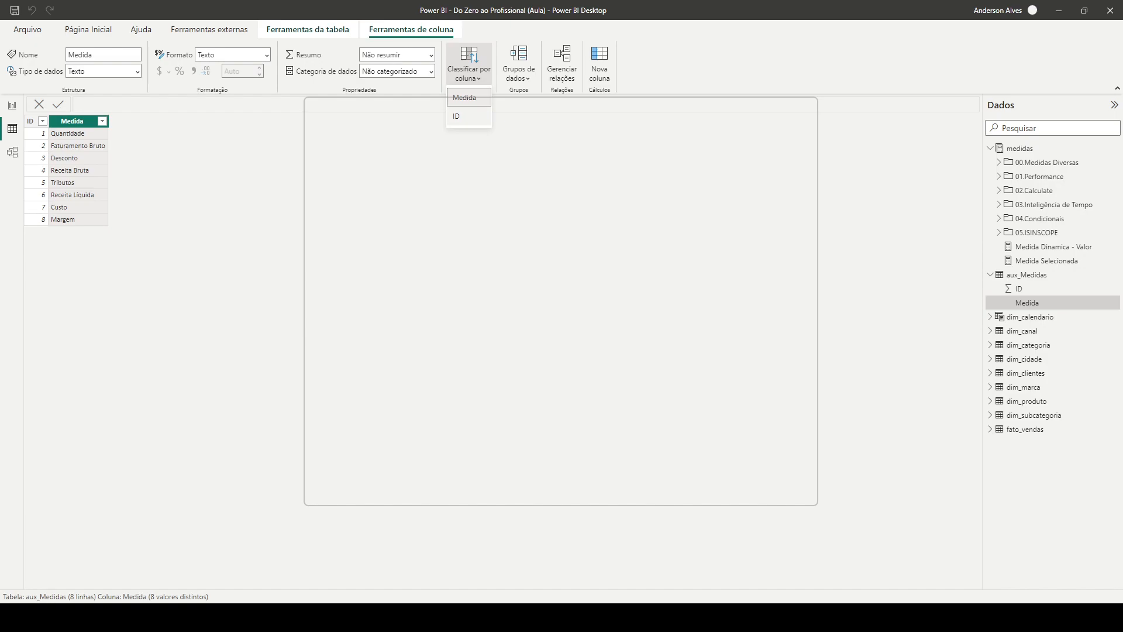
click(469, 117)
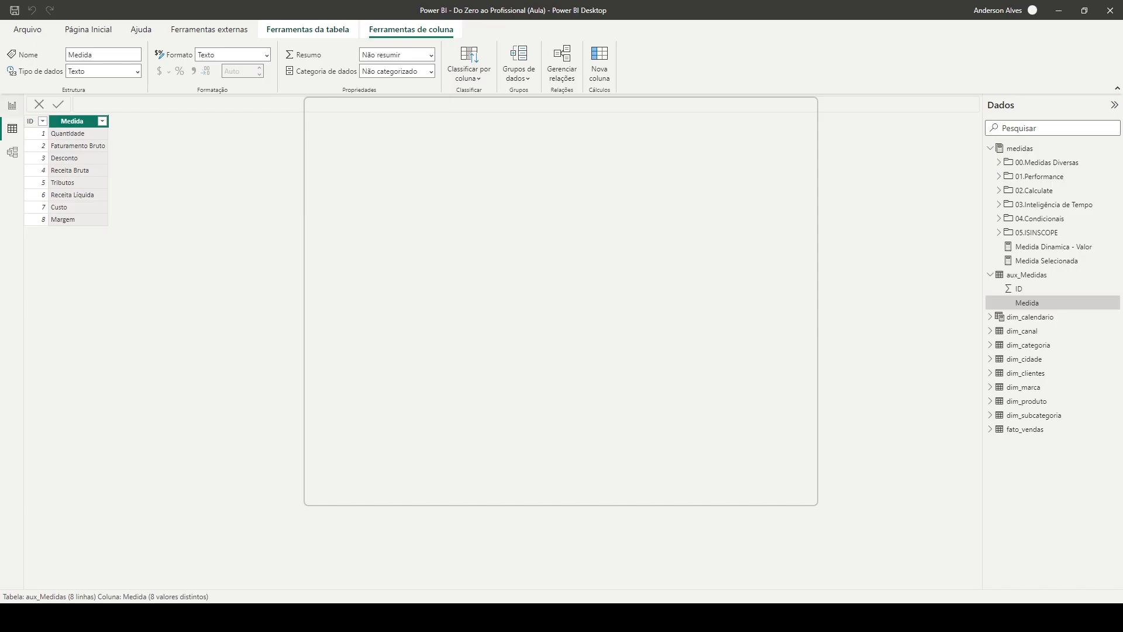
Back on the report page, try Tributos in the Filtro slicer and leave it set to Receita Líquida
click(12, 106)
click(765, 131)
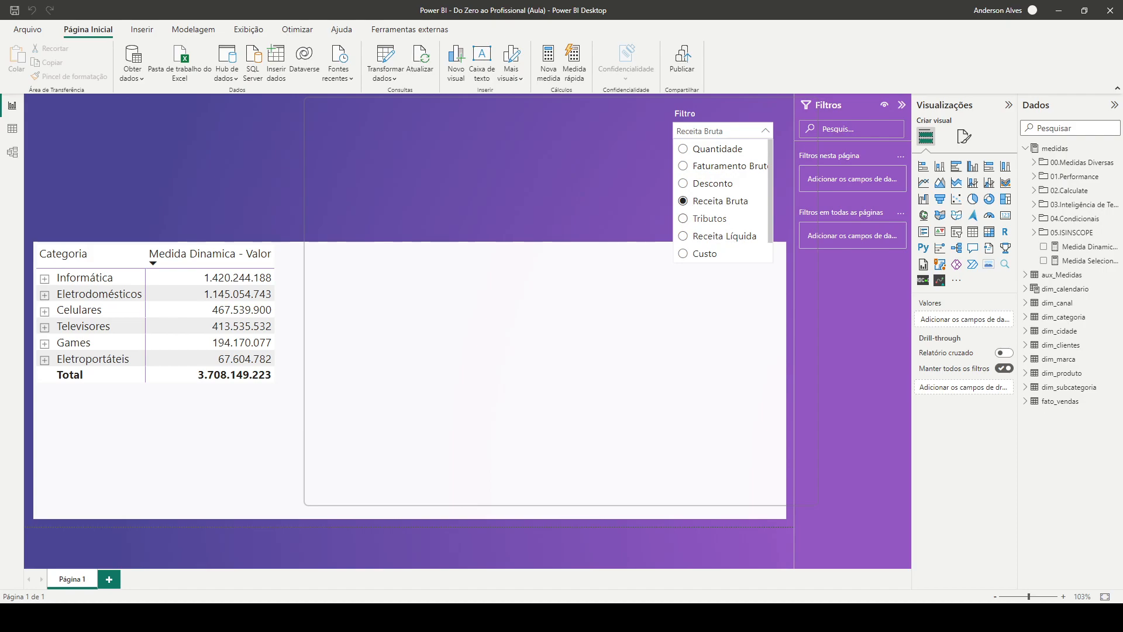
click(710, 219)
click(722, 130)
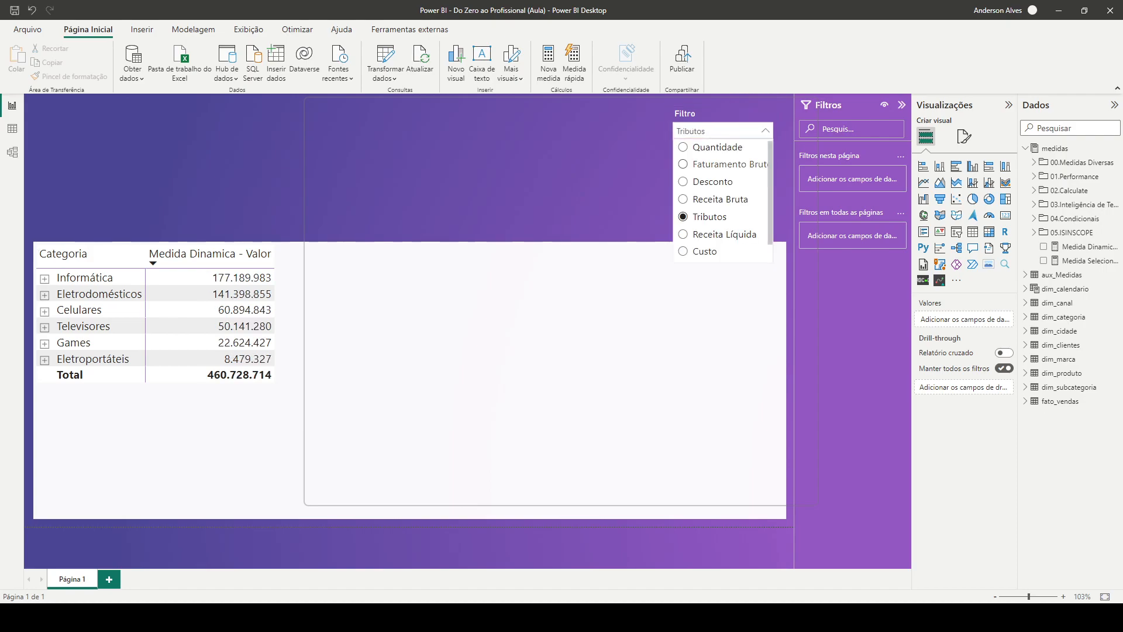
click(704, 234)
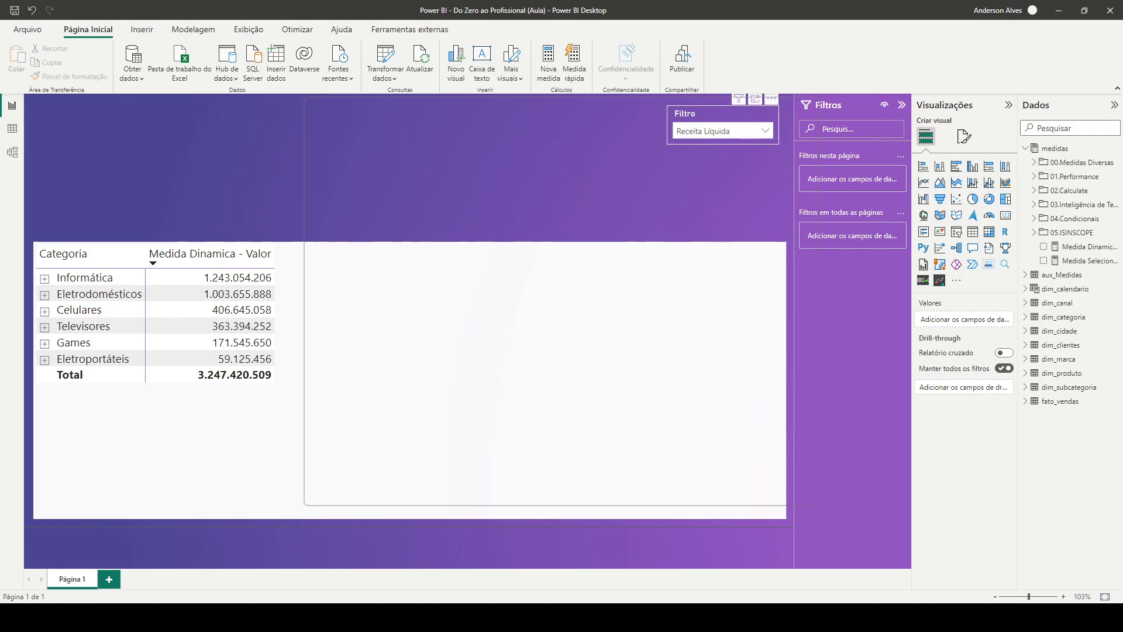
click(765, 132)
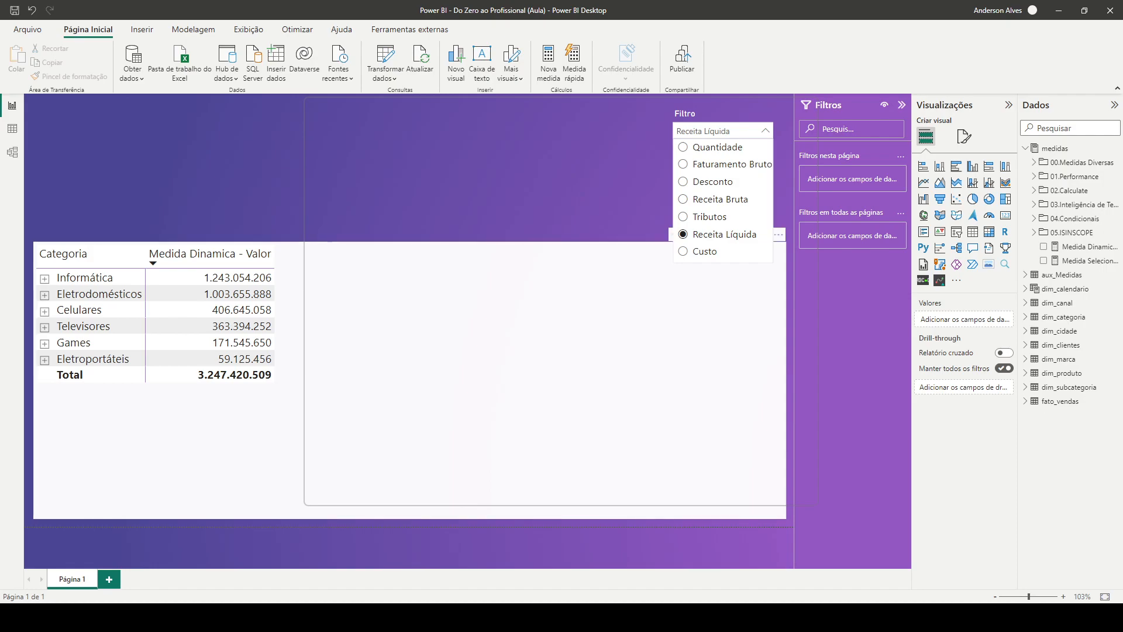
click(585, 187)
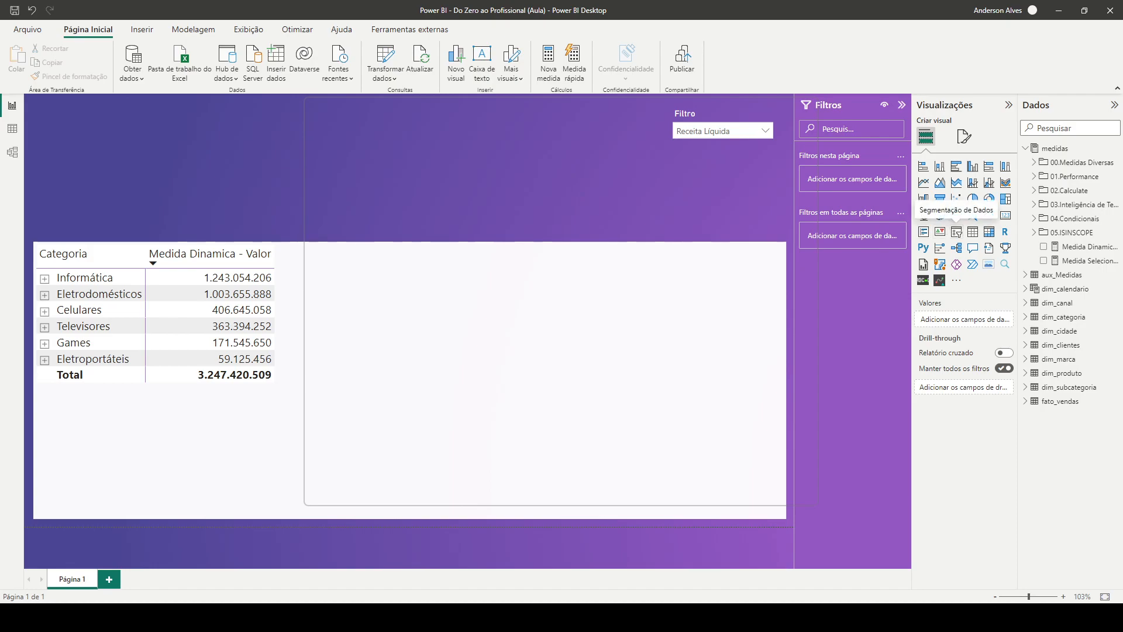
Add a new slicer to the report page with the Ano field from dim_calendario
click(957, 232)
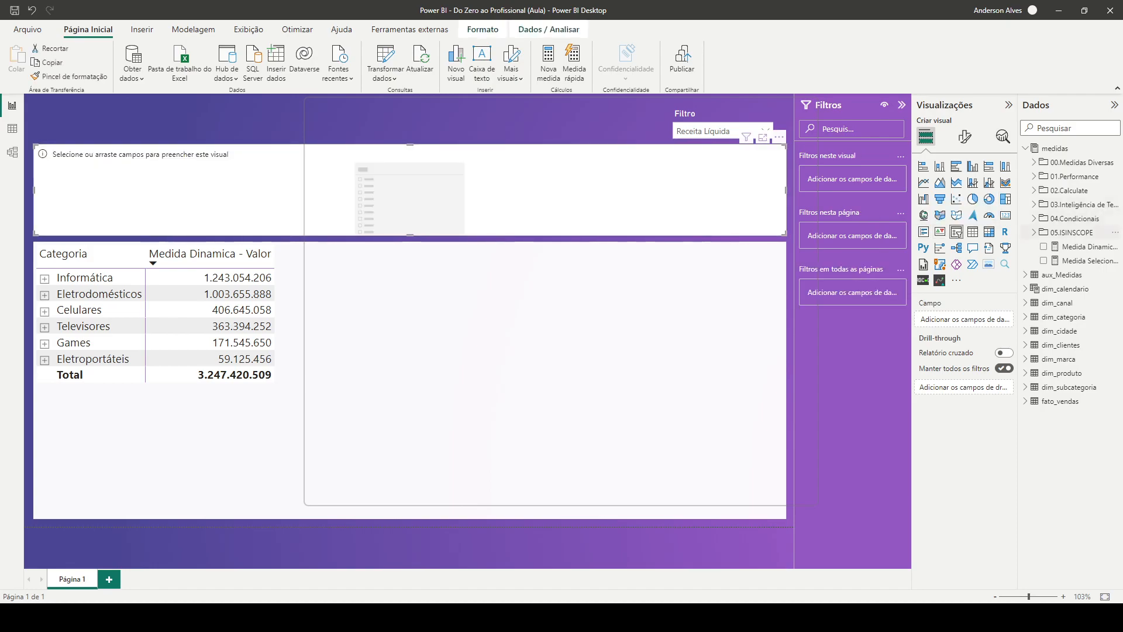
click(1027, 288)
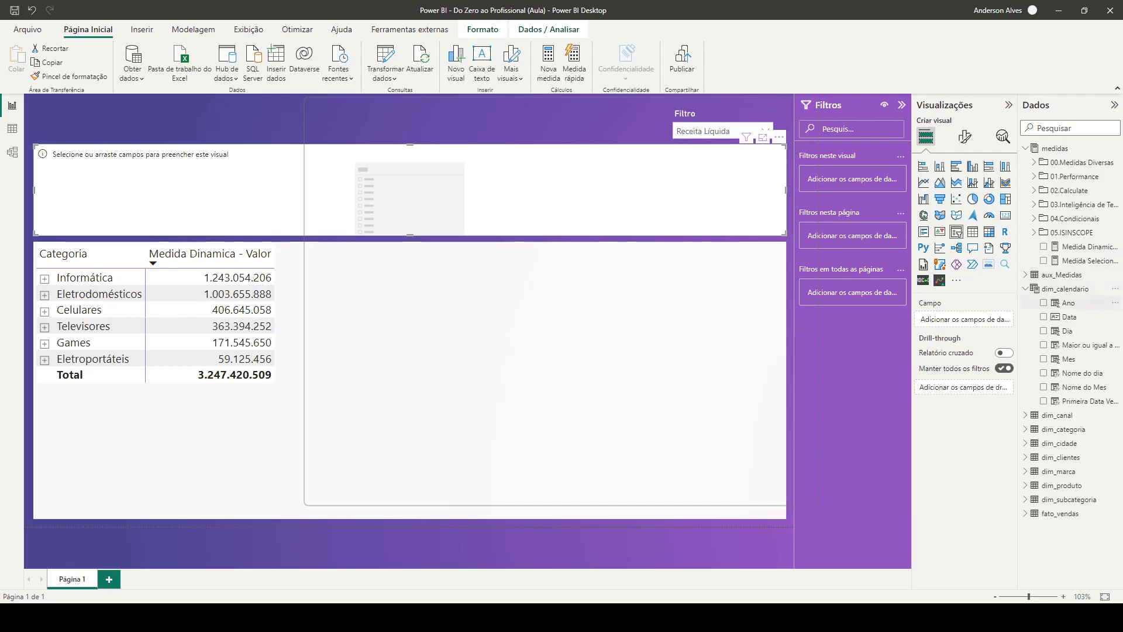
click(1069, 303)
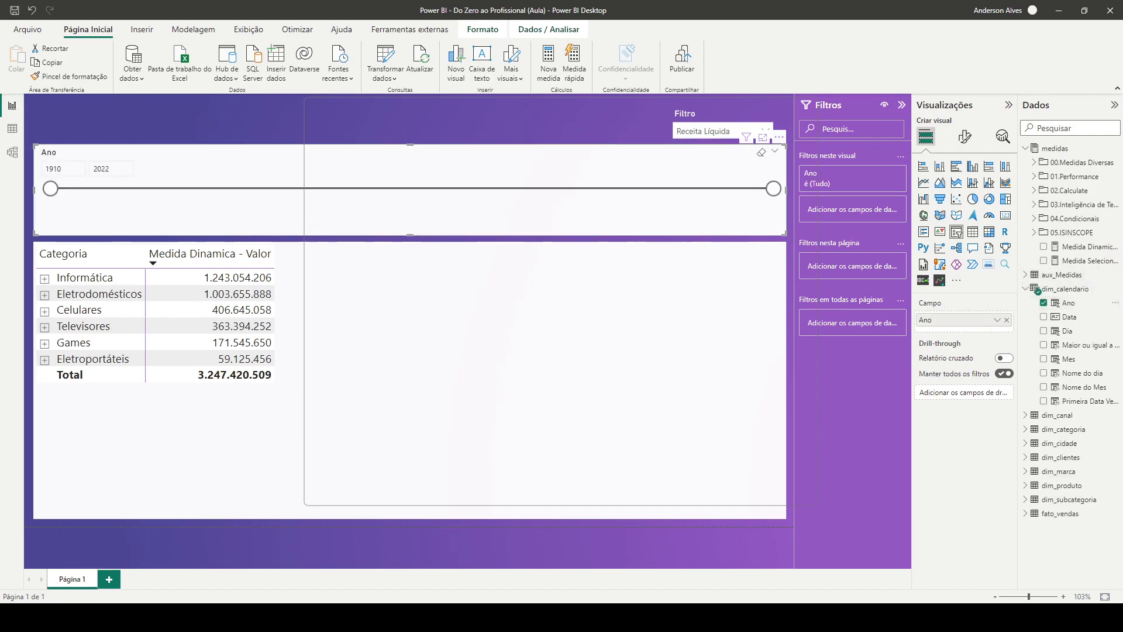
Set the Ano slicer to the Suspenso style with single selection and narrow it to the right-hand part of the report page
click(965, 137)
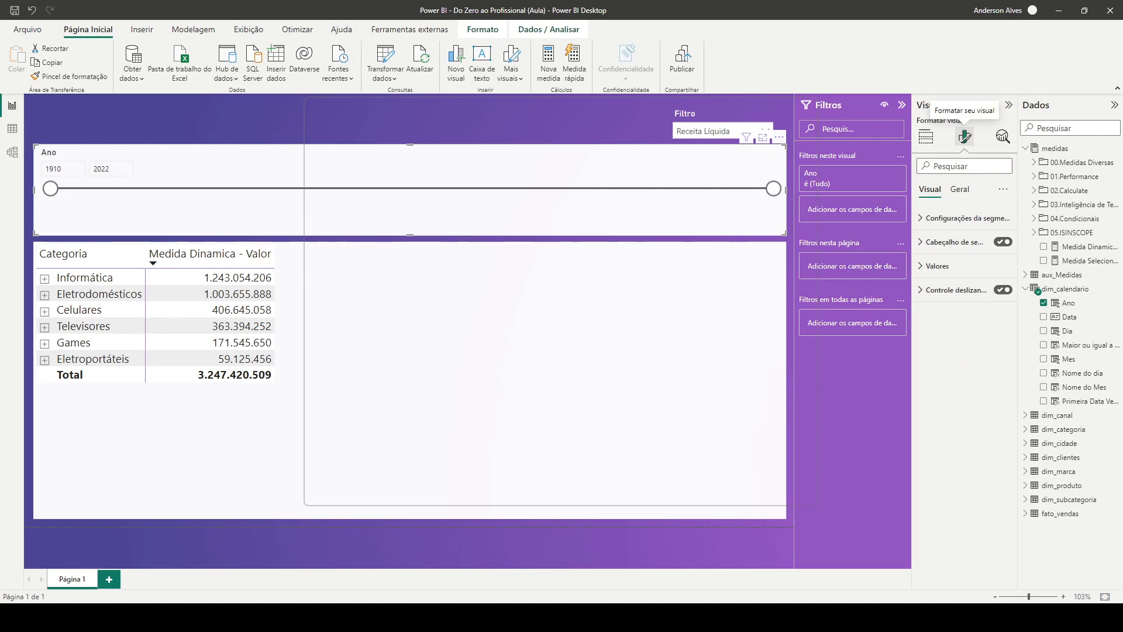
click(966, 218)
click(964, 272)
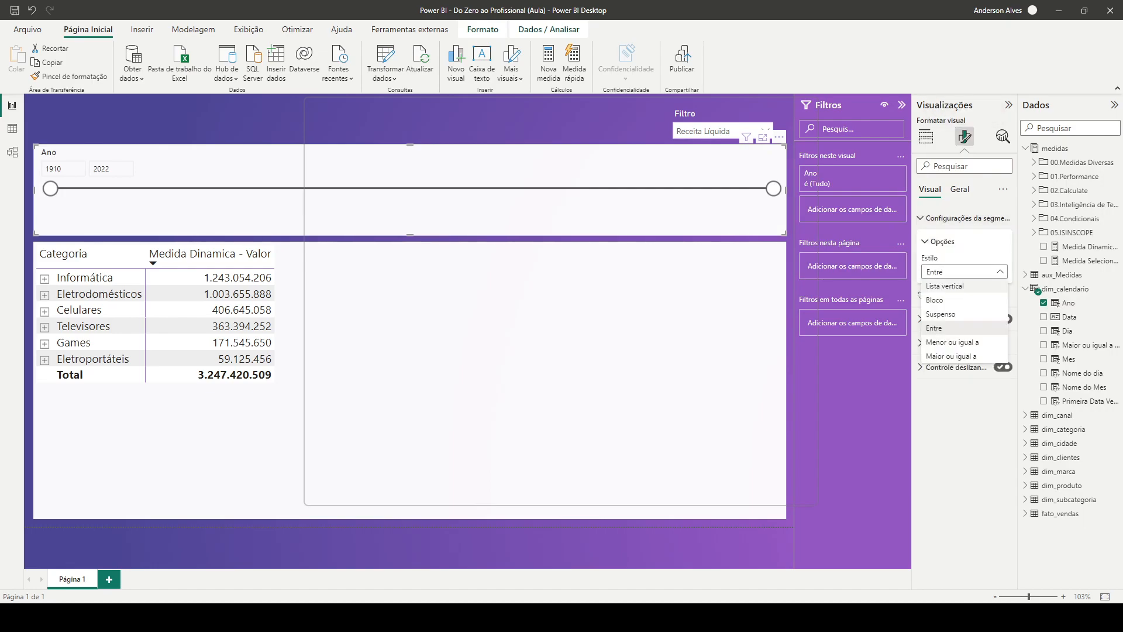
click(941, 314)
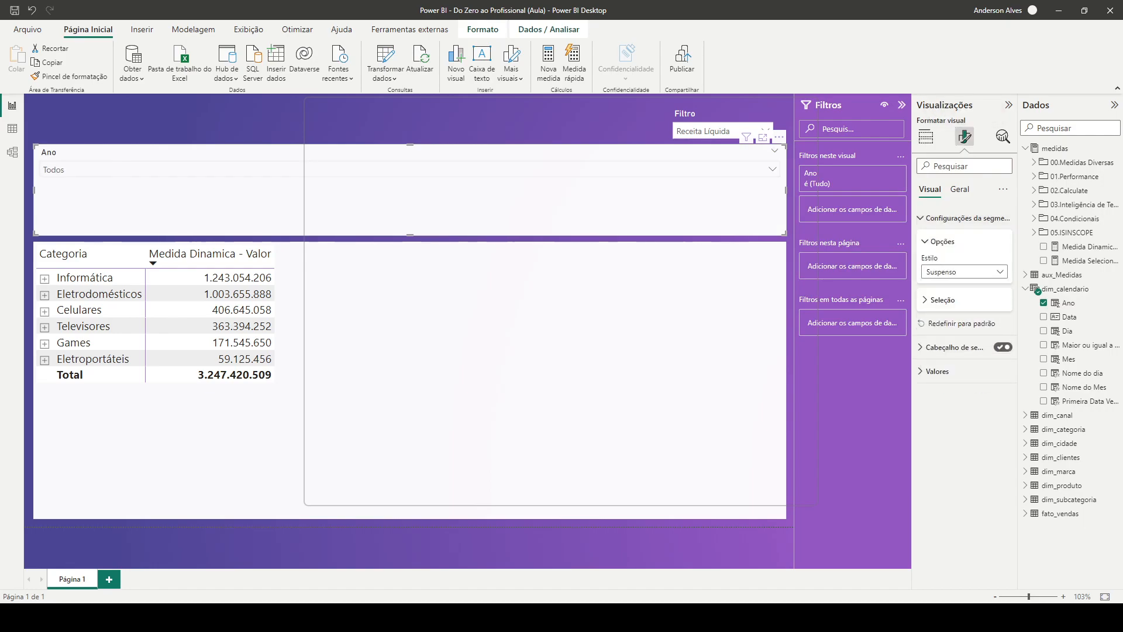
click(943, 300)
click(999, 316)
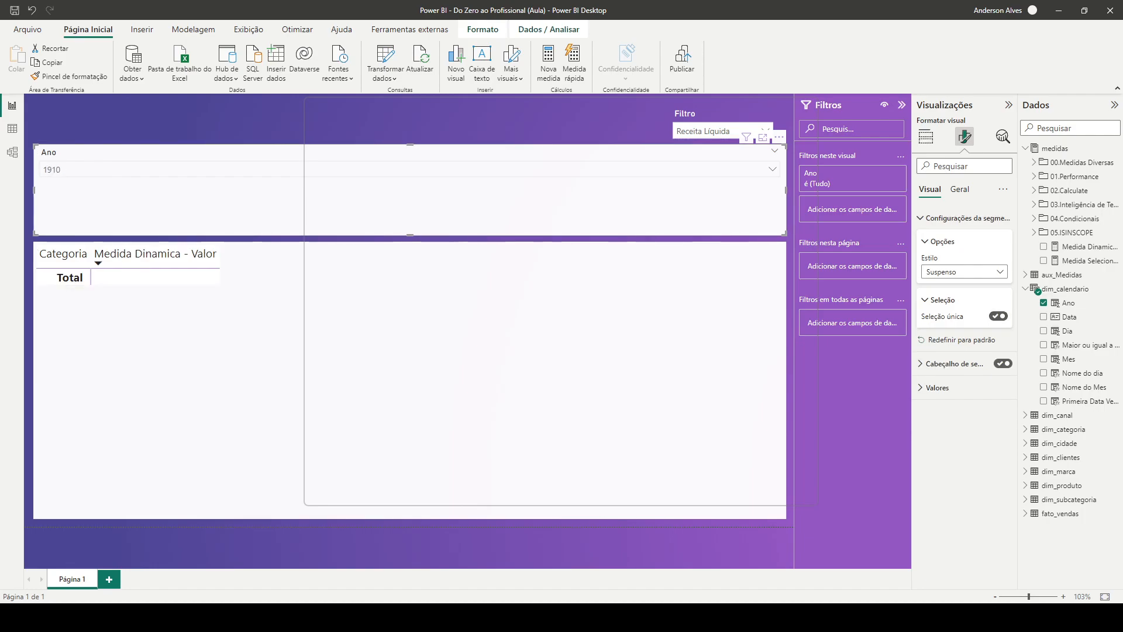
drag(35, 145, 574, 145)
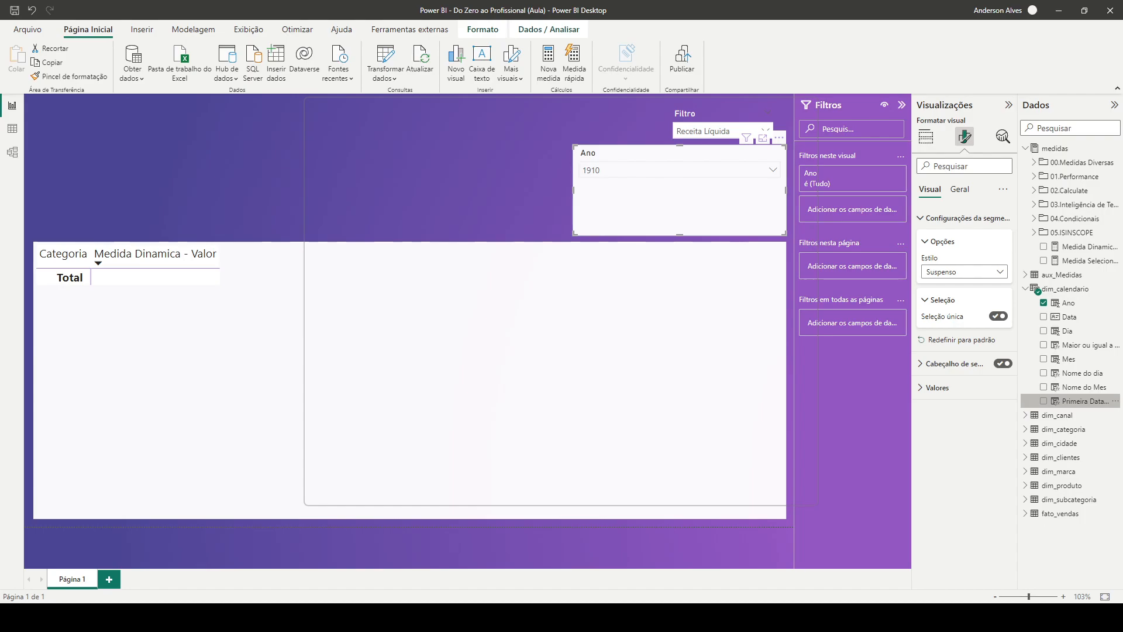
Filter the page to Sim on dim_calendario's Maior ou igual a pri... field, removing the mistakenly added Primeira Data Ven... filter
drag(1085, 401, 853, 266)
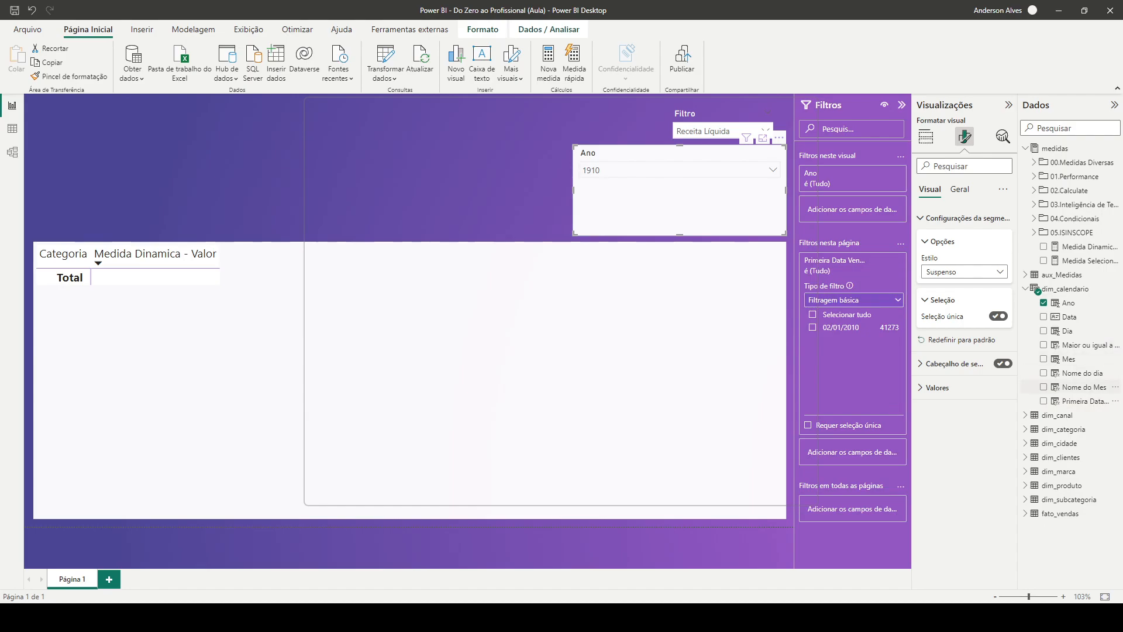
drag(1082, 345, 852, 451)
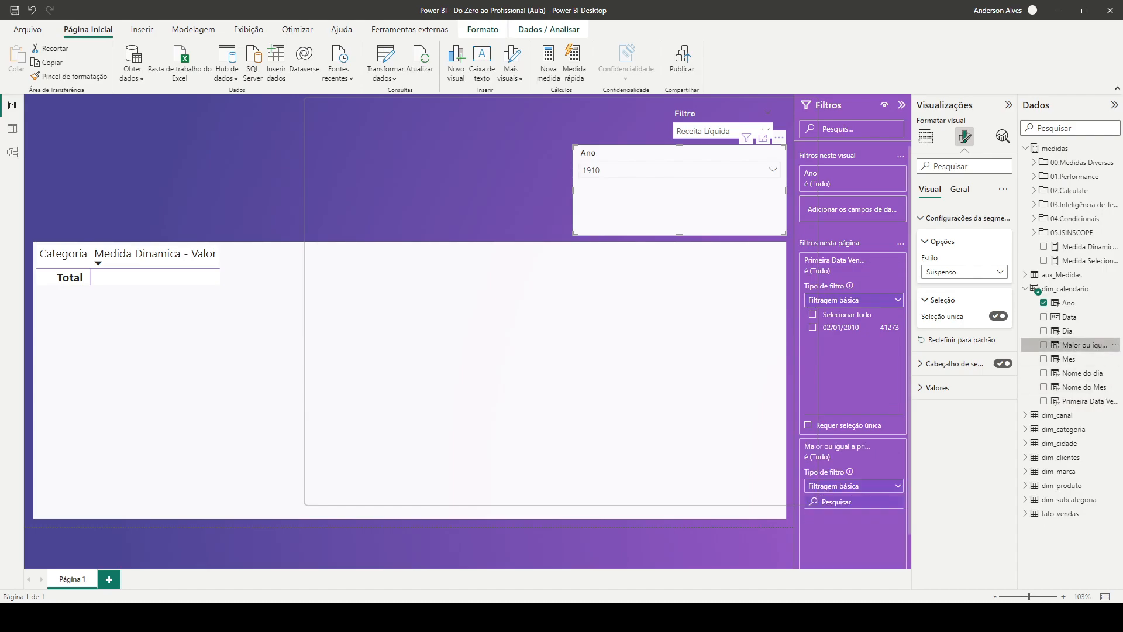
click(884, 260)
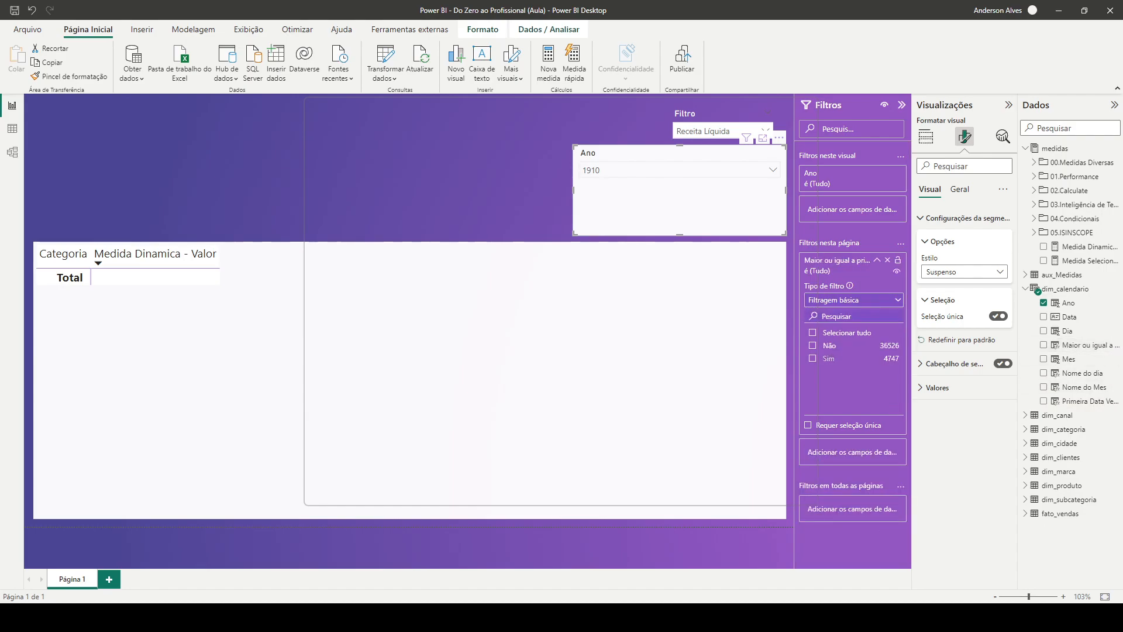
click(812, 358)
Choose 2010 in the Ano slicer, collapse the page filter card and select the slicer
click(773, 171)
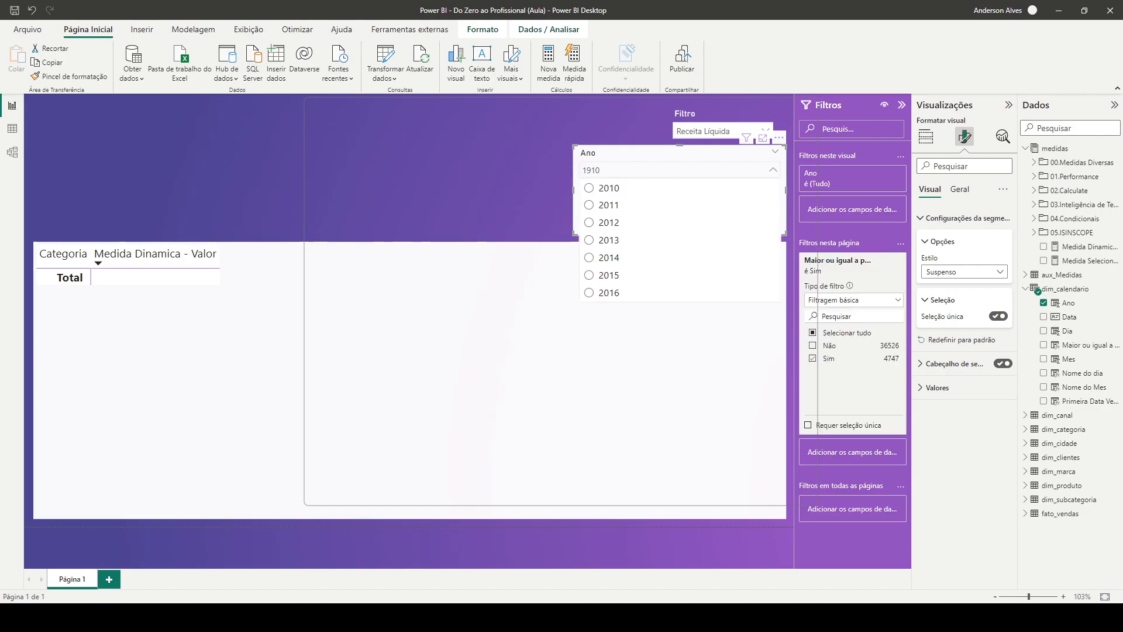
click(592, 188)
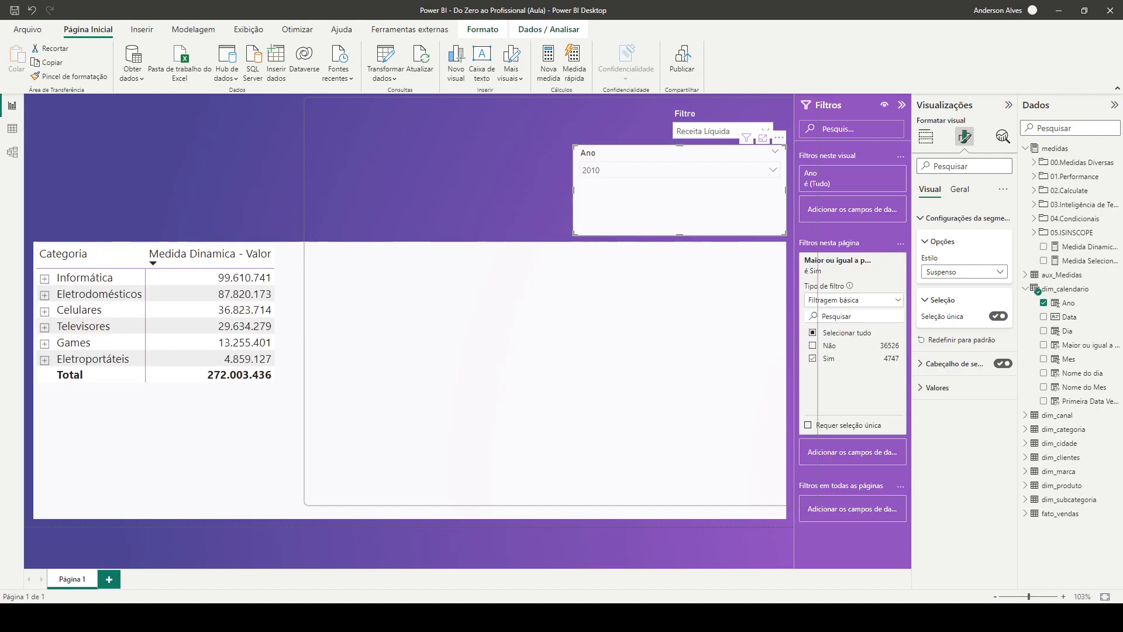
click(773, 170)
click(737, 362)
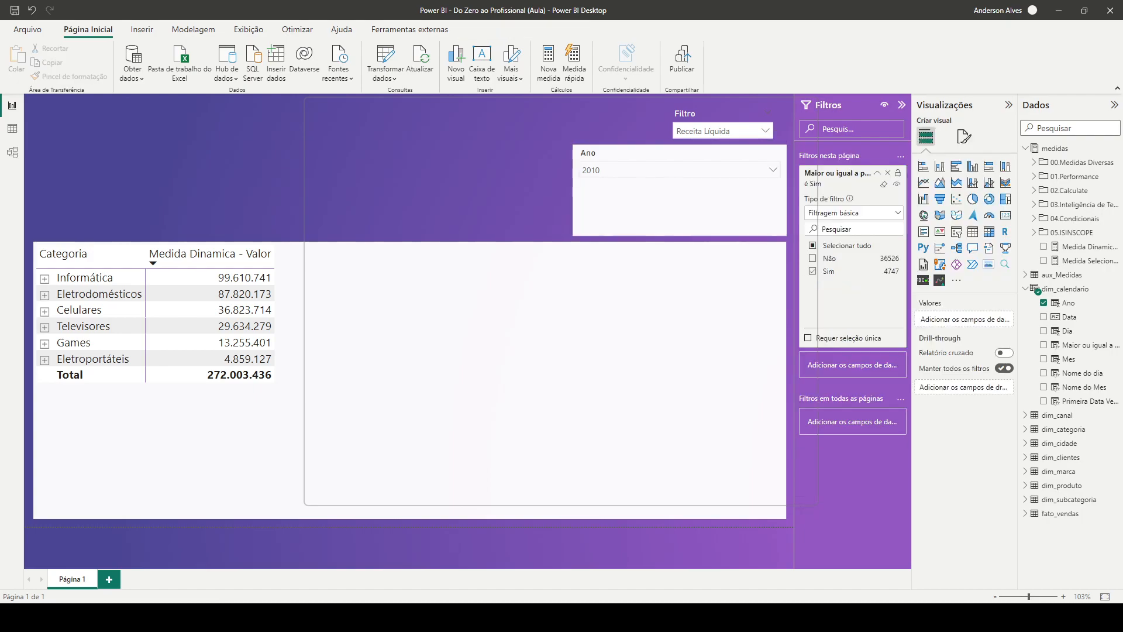
click(878, 173)
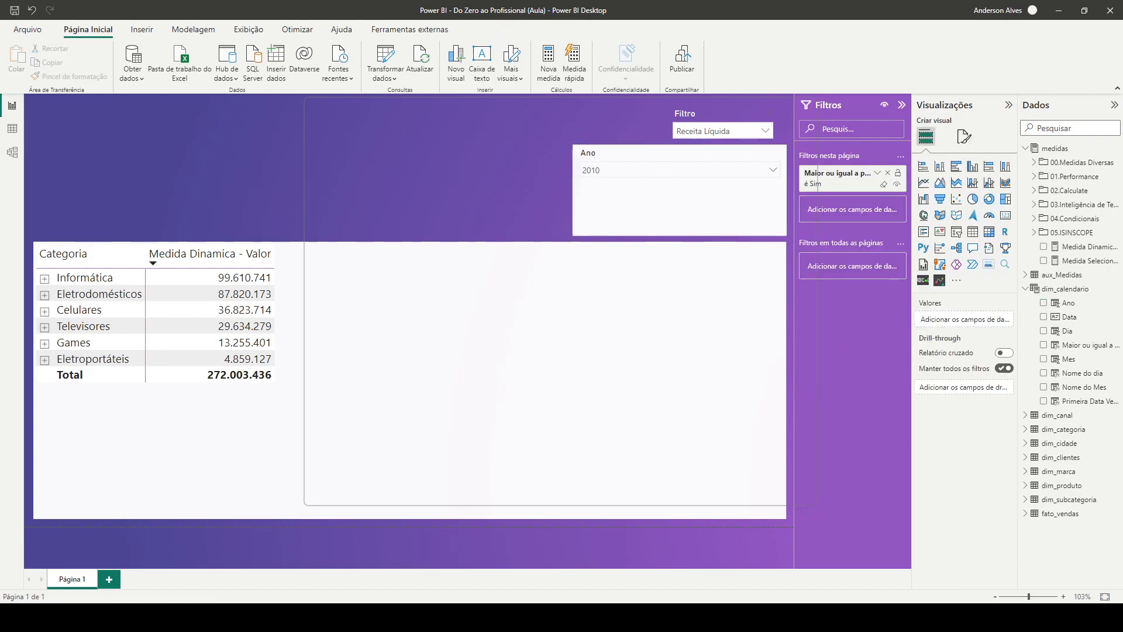
click(704, 202)
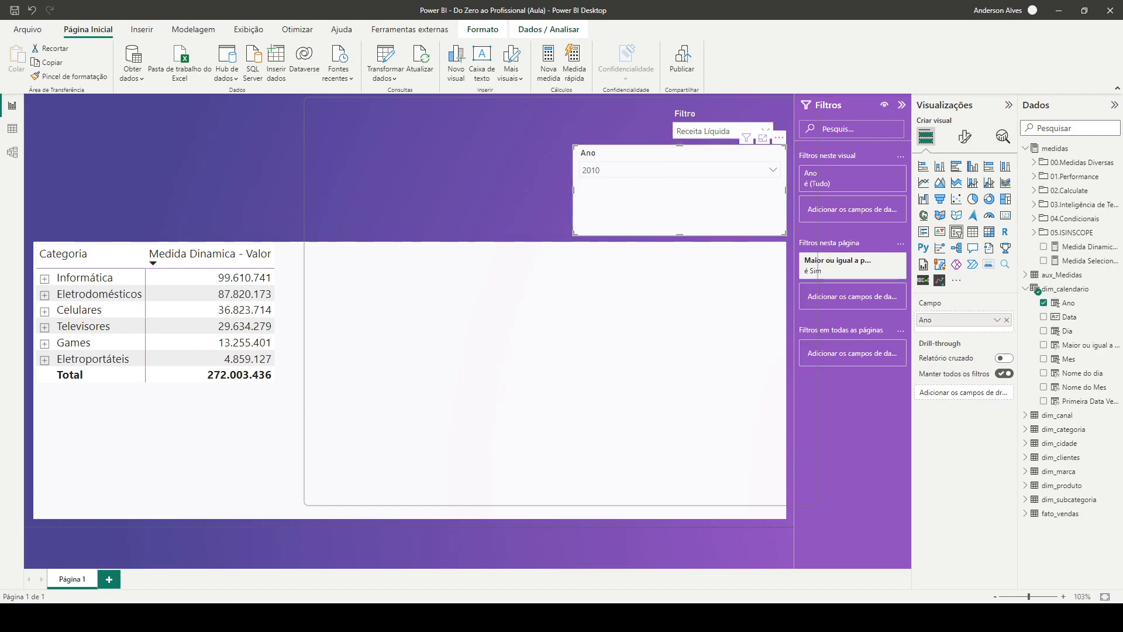
Copy the Filtro slicer's formatting onto the Ano slicer with the format painter
click(723, 114)
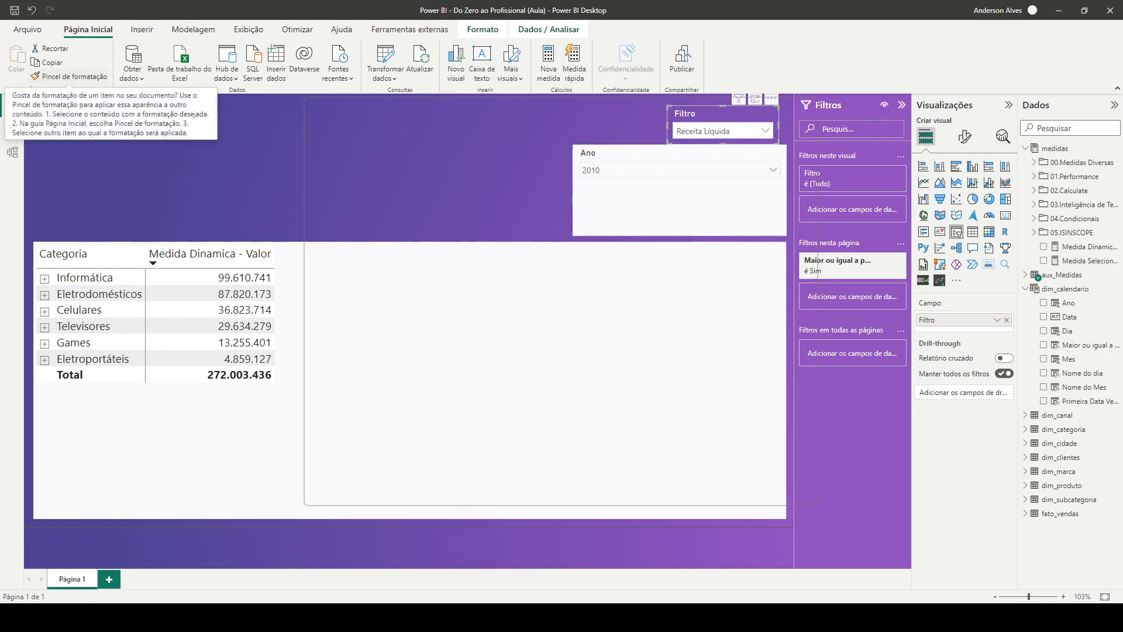
click(69, 76)
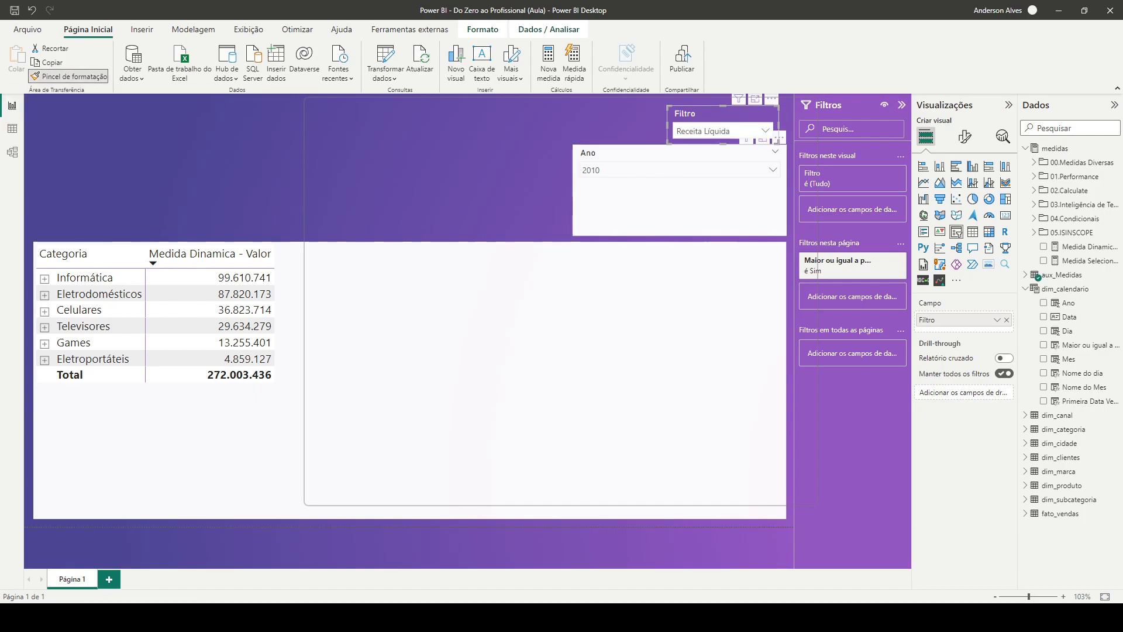
click(680, 202)
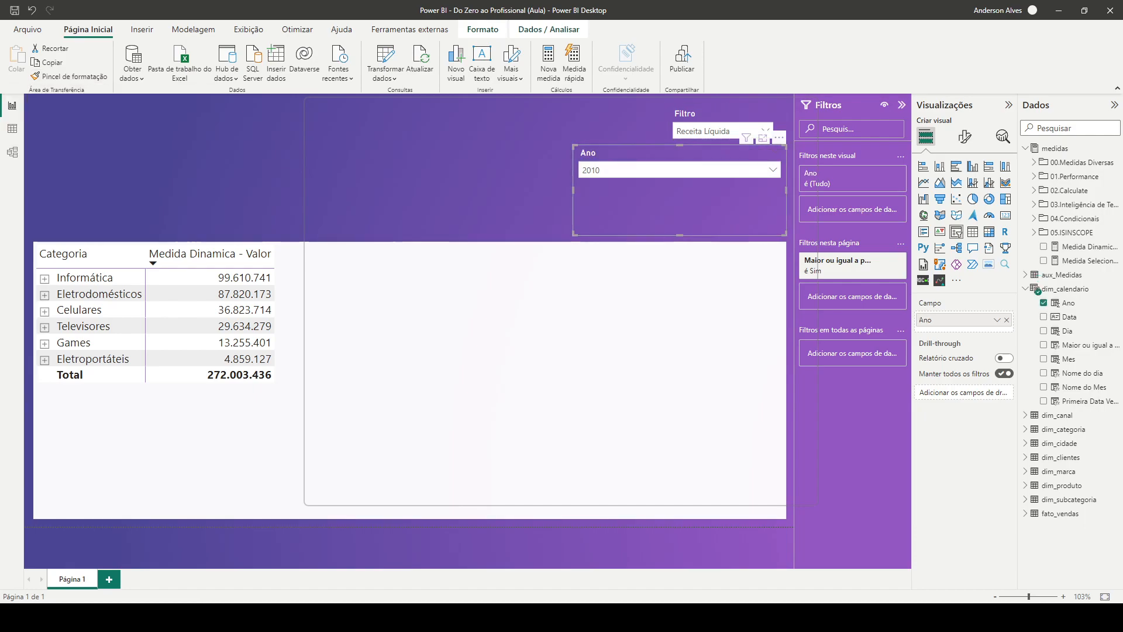
Shrink the Ano slicer to about the size of the Filtro slicer and place it directly beside it, on its left
drag(574, 147, 669, 173)
drag(726, 235, 726, 222)
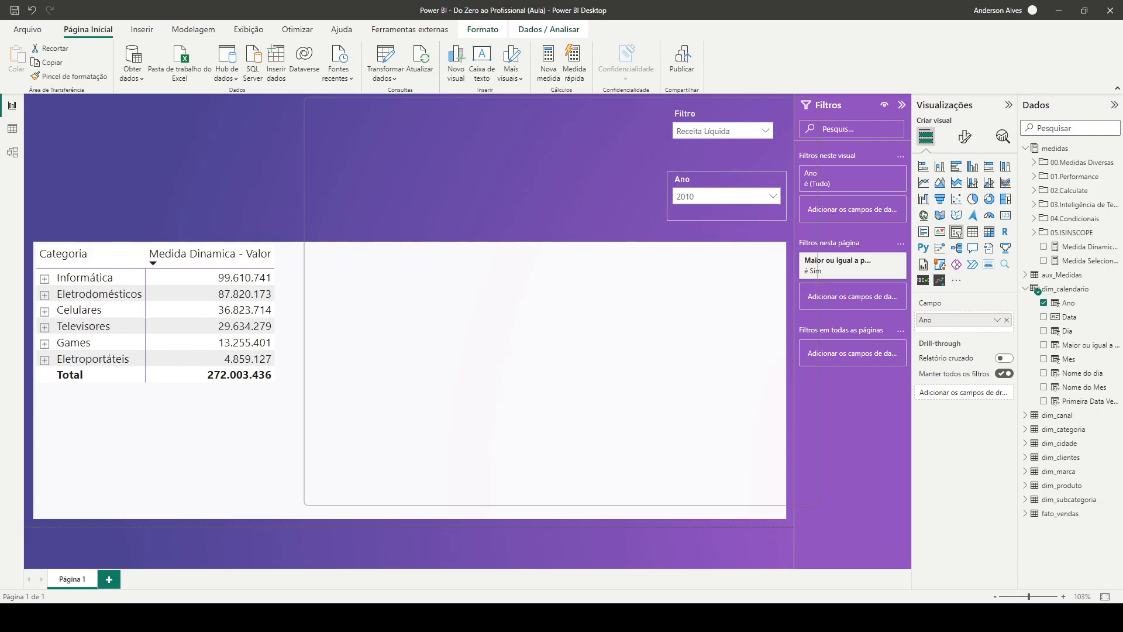
drag(726, 176, 602, 110)
Try the year 2022 in the Ano slicer and settle on 2021
click(648, 131)
scroll(601, 199, down, 3)
scroll(602, 199, down, 1)
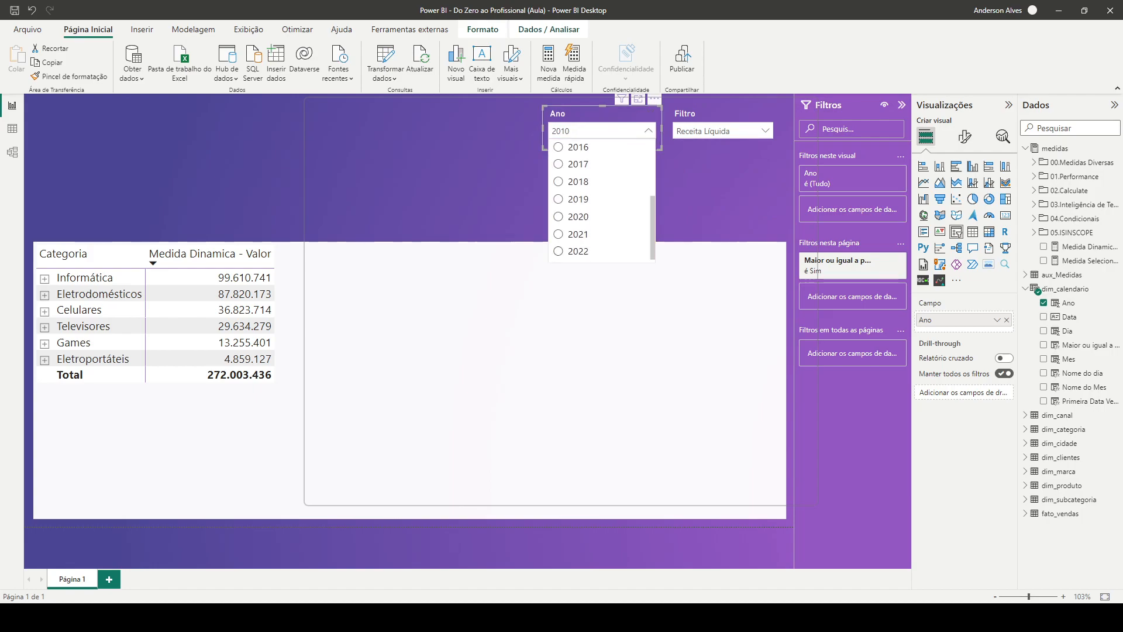
click(578, 251)
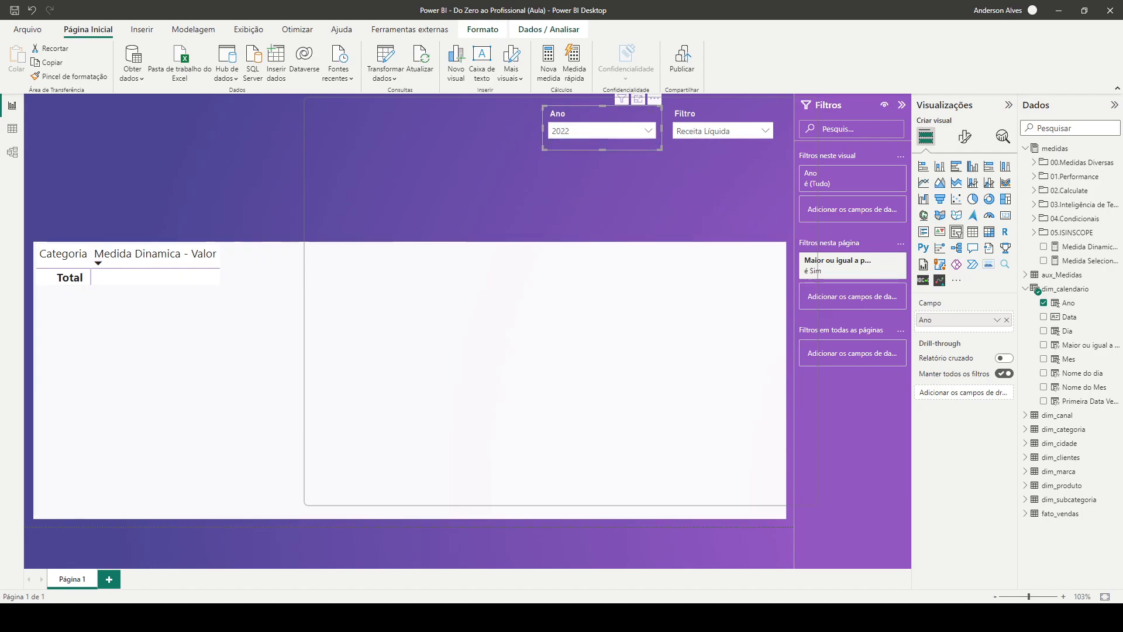
click(648, 131)
click(578, 236)
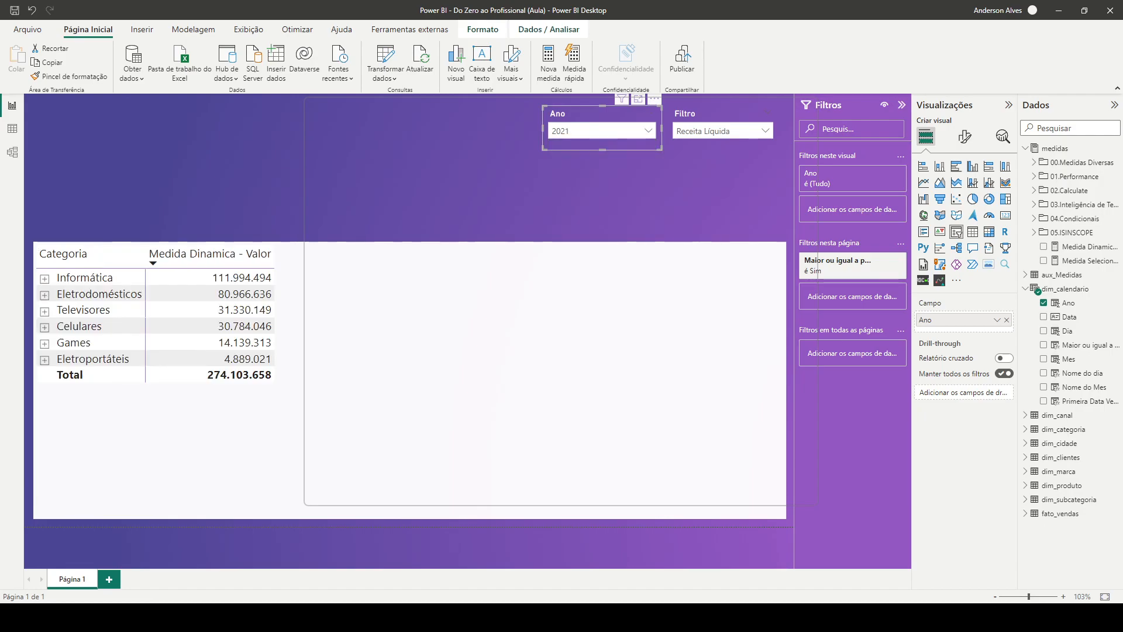
Rename the matrix's Medida Dinamica - Valor value field to Ano atual for this visual
click(503, 351)
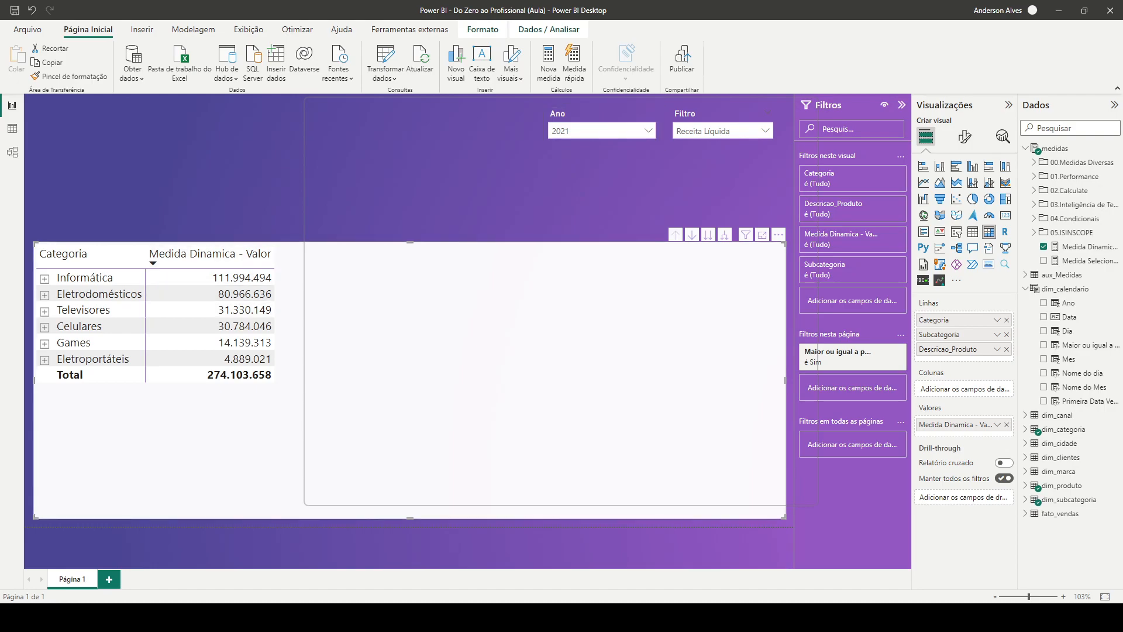
double_click(956, 425)
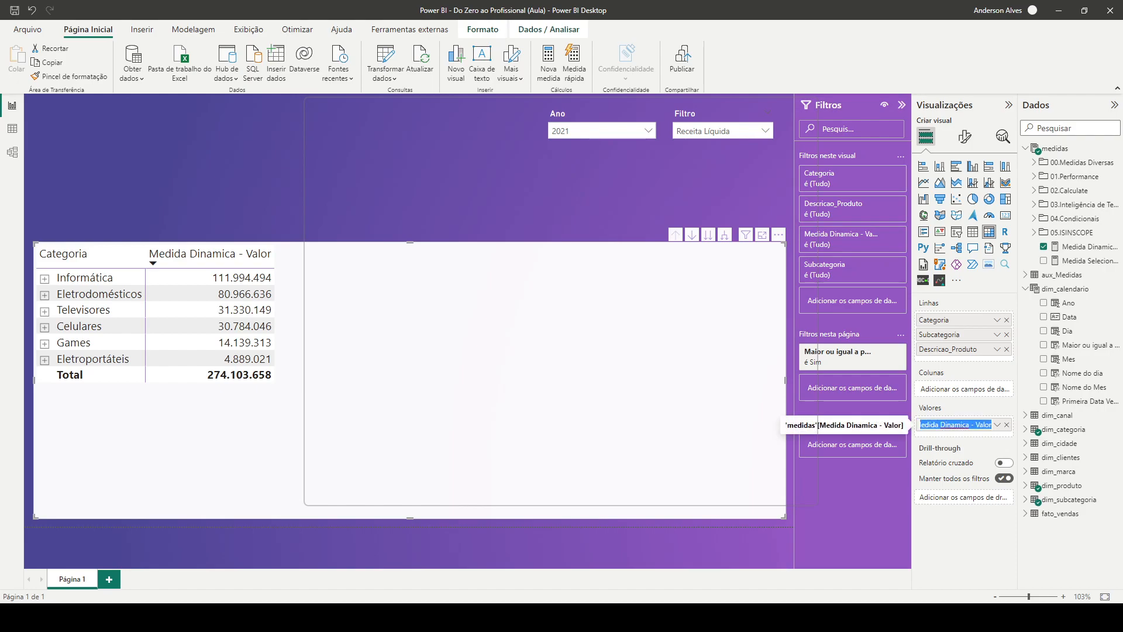
text(Ano atual)
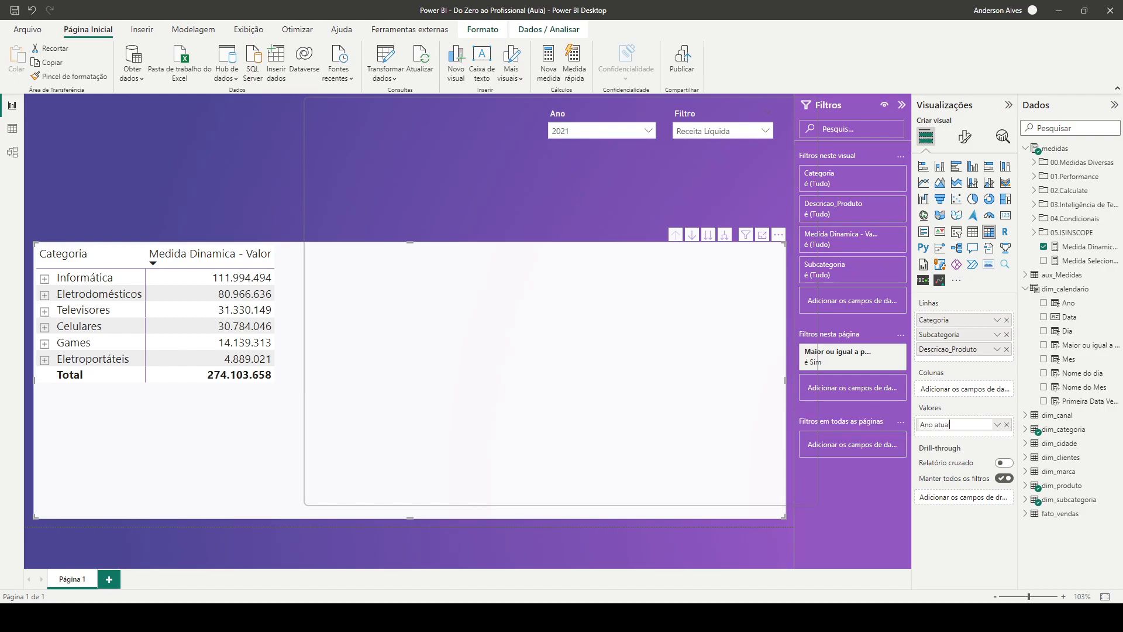
key(Return)
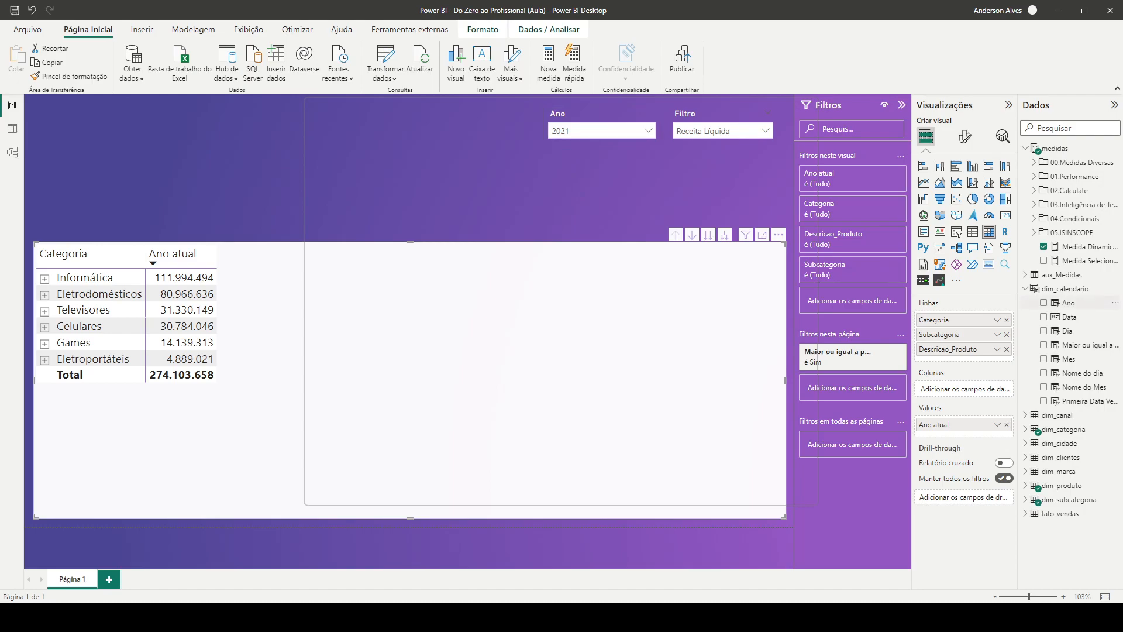
Create a new measure in medidas from a copy of the Medida Dinamica - Valor formula and name it Medida Dinamica - Valor LY
click(1083, 247)
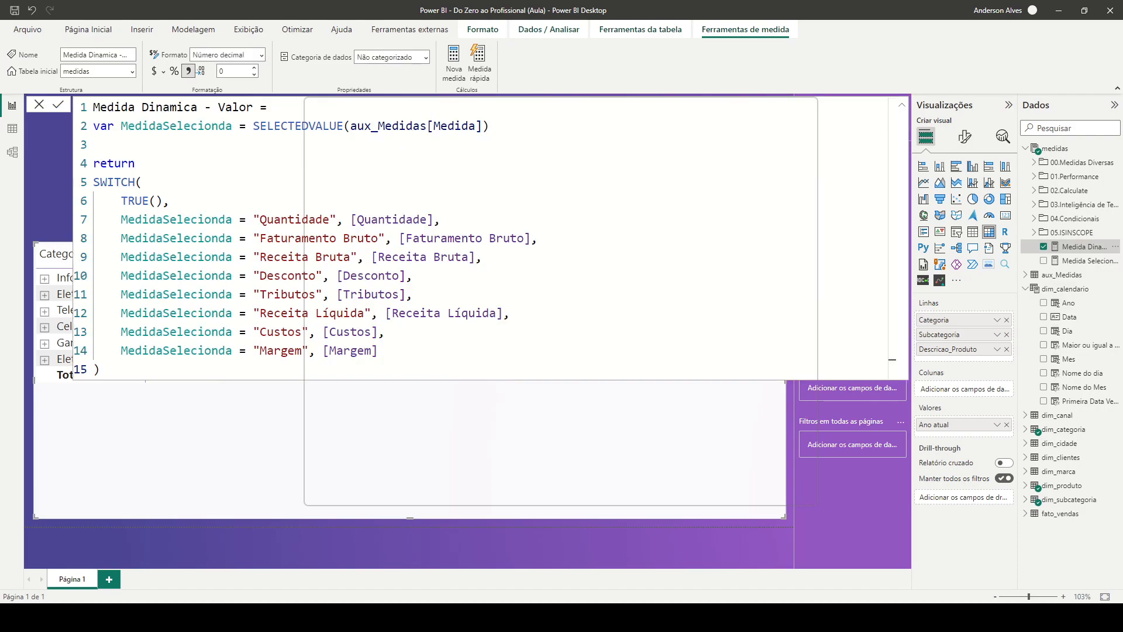
drag(101, 369, 94, 107)
key(ctrl+c)
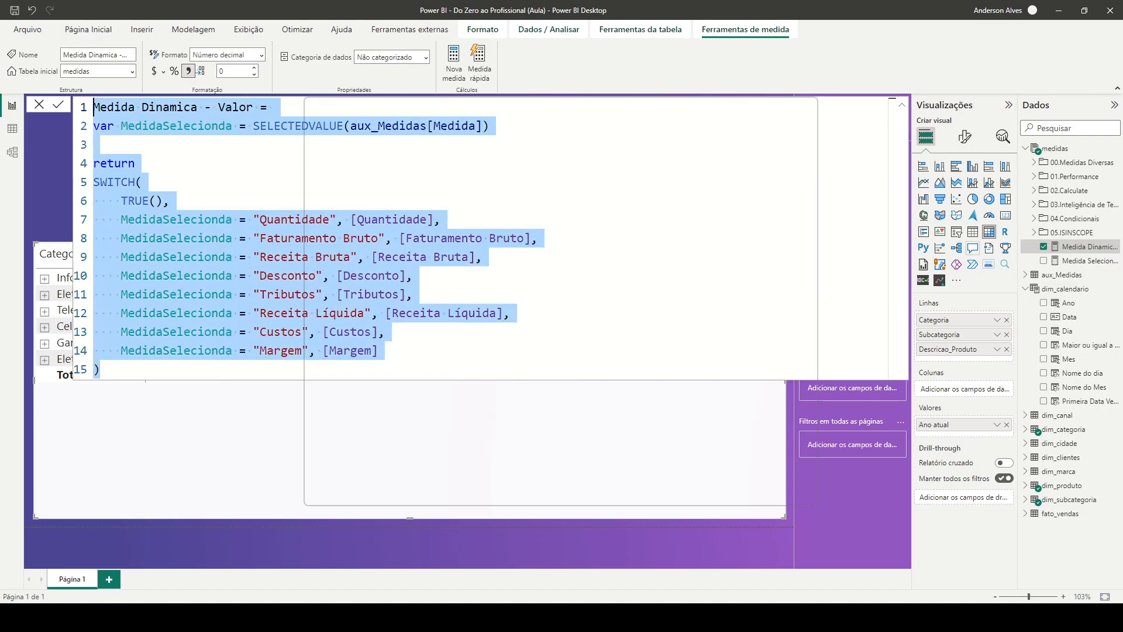
right_click(1075, 247)
click(939, 268)
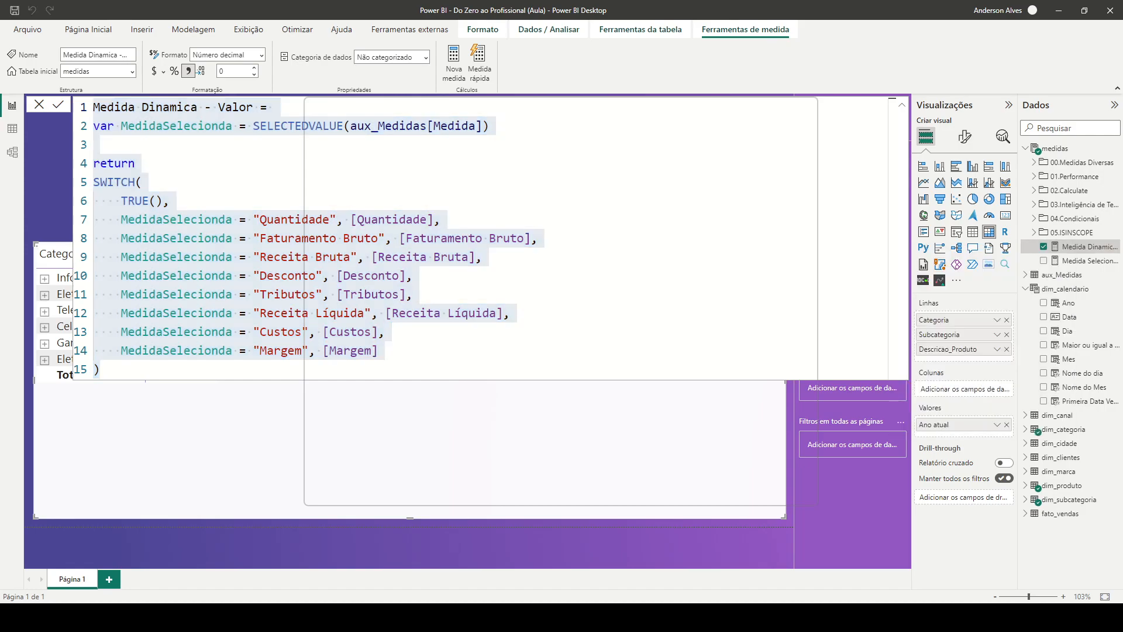
key(ctrl+v)
click(254, 107)
text(LY)
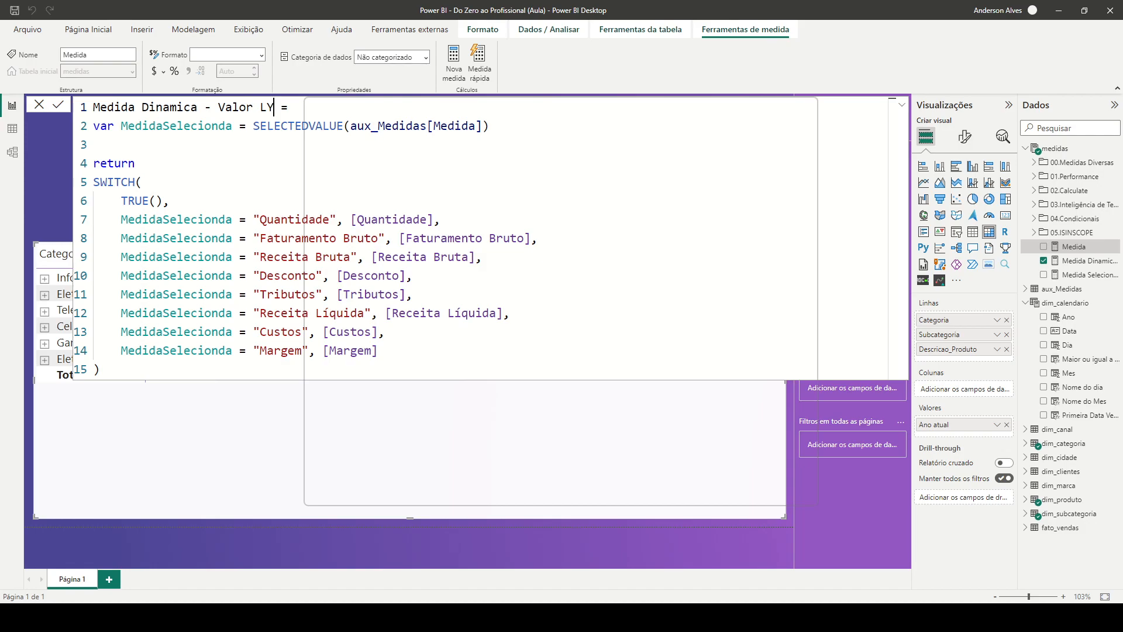
Point the Quantidade, Faturamento Bruto and Receita Bruta branches of the SWITCH to [Quantidade LY], [Faturamento Bruto LY] and [Receita Bruta LY]
drag(254, 219, 274, 332)
click(482, 313)
click(441, 220)
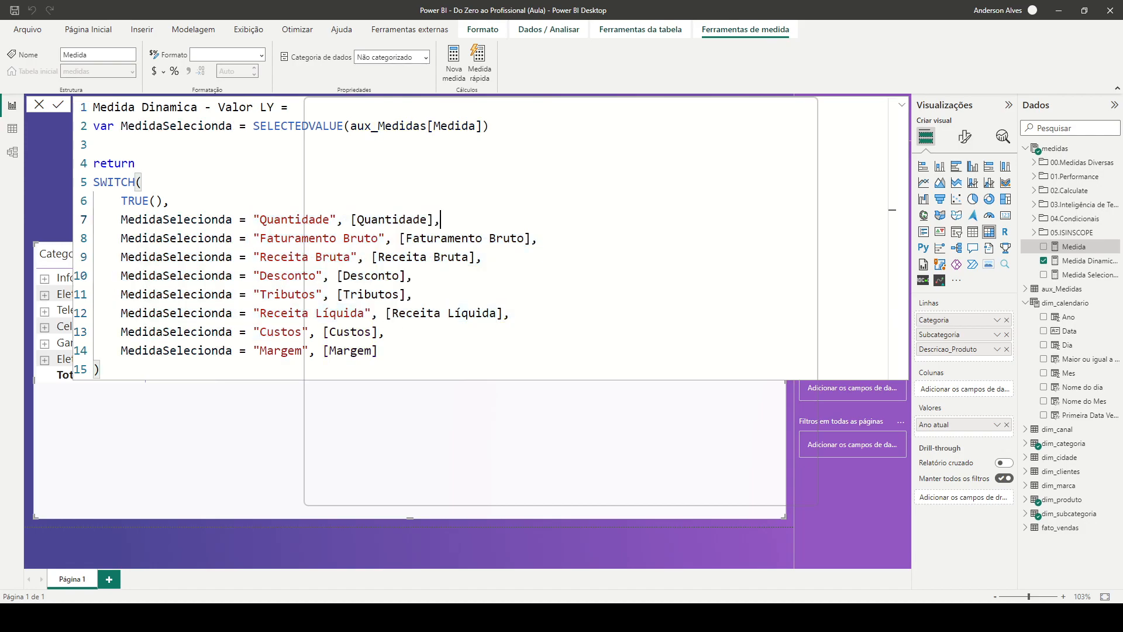
key(Left)
key(Left)
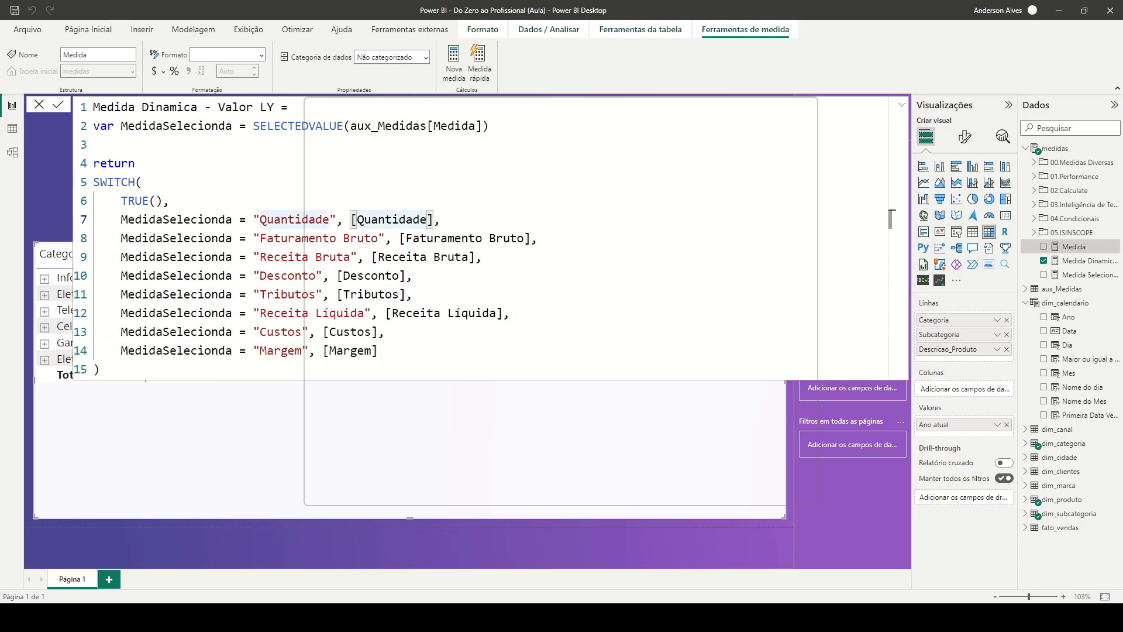
text(LY)
click(413, 294)
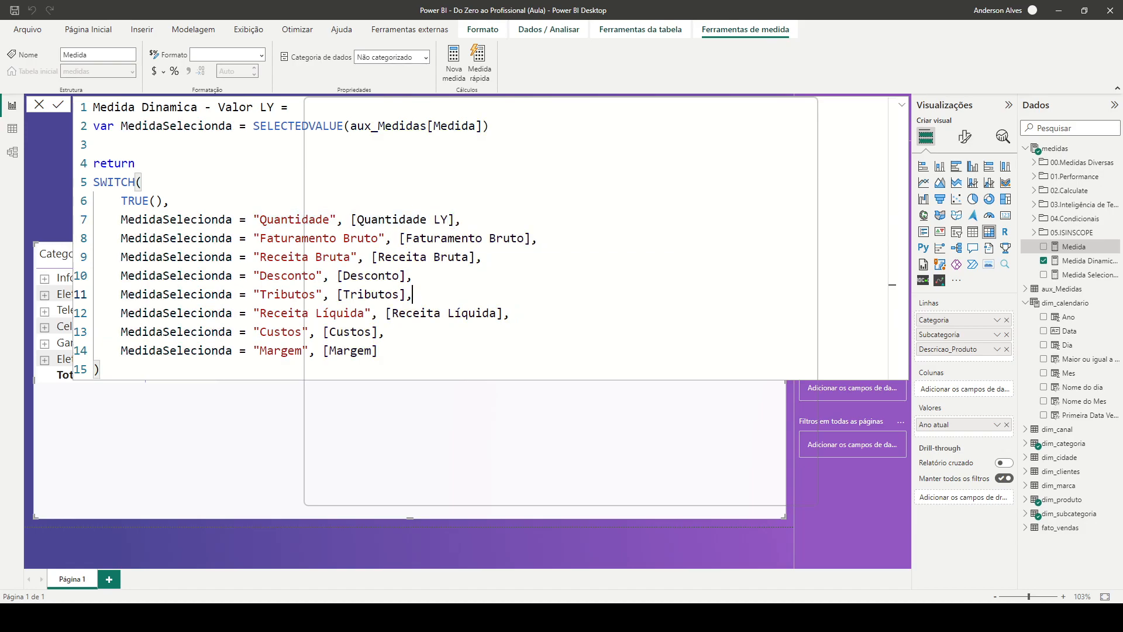
click(525, 238)
text(LY)
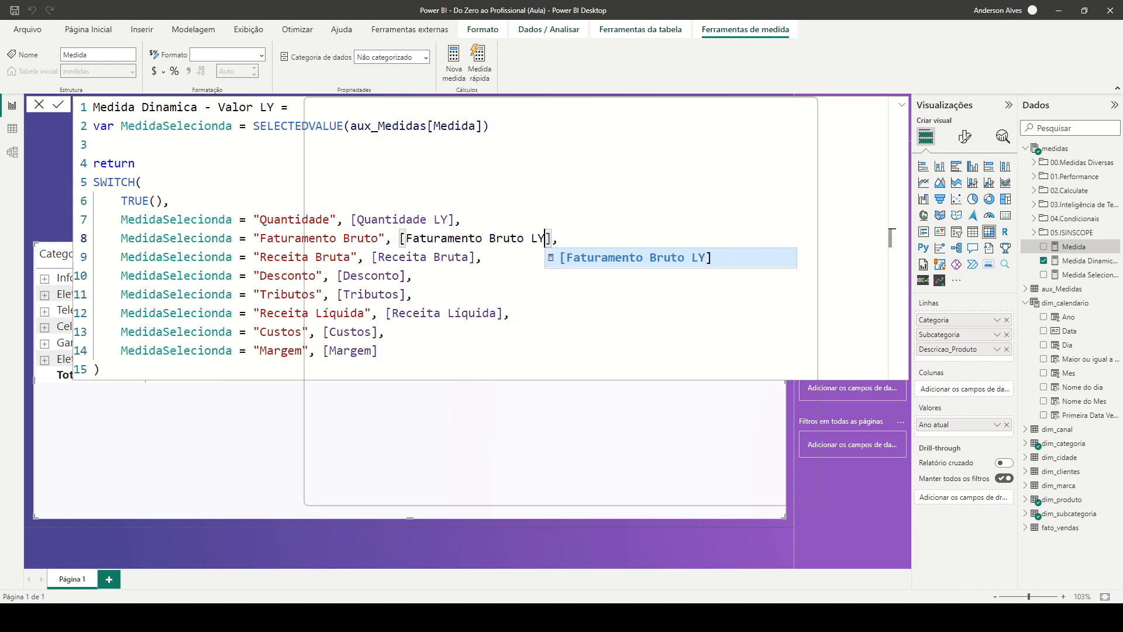
click(470, 257)
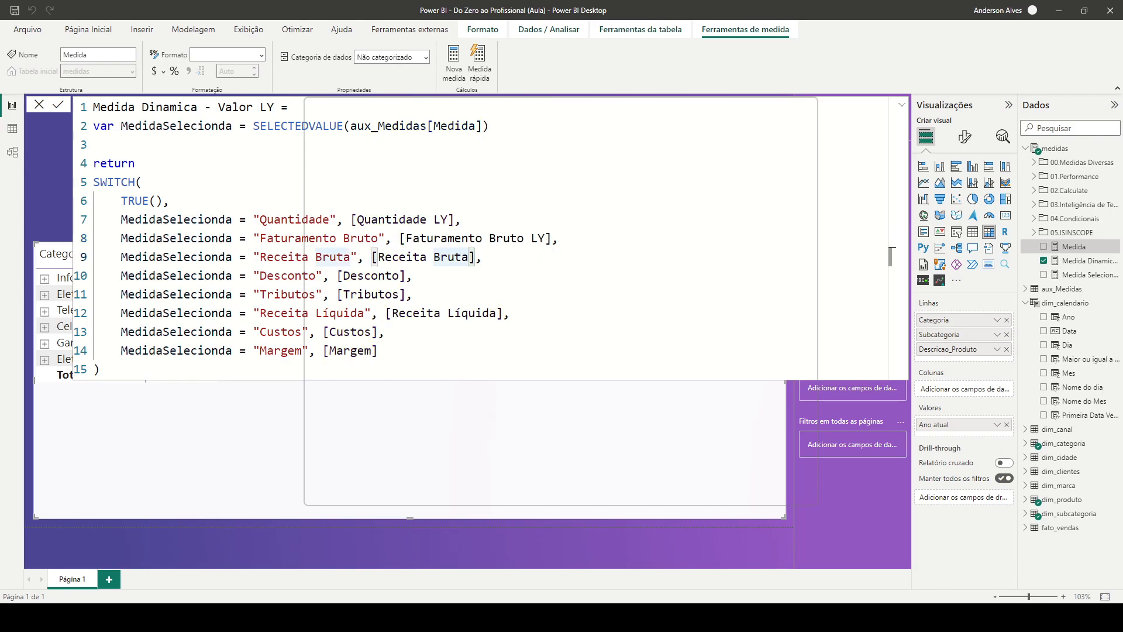
text(LY)
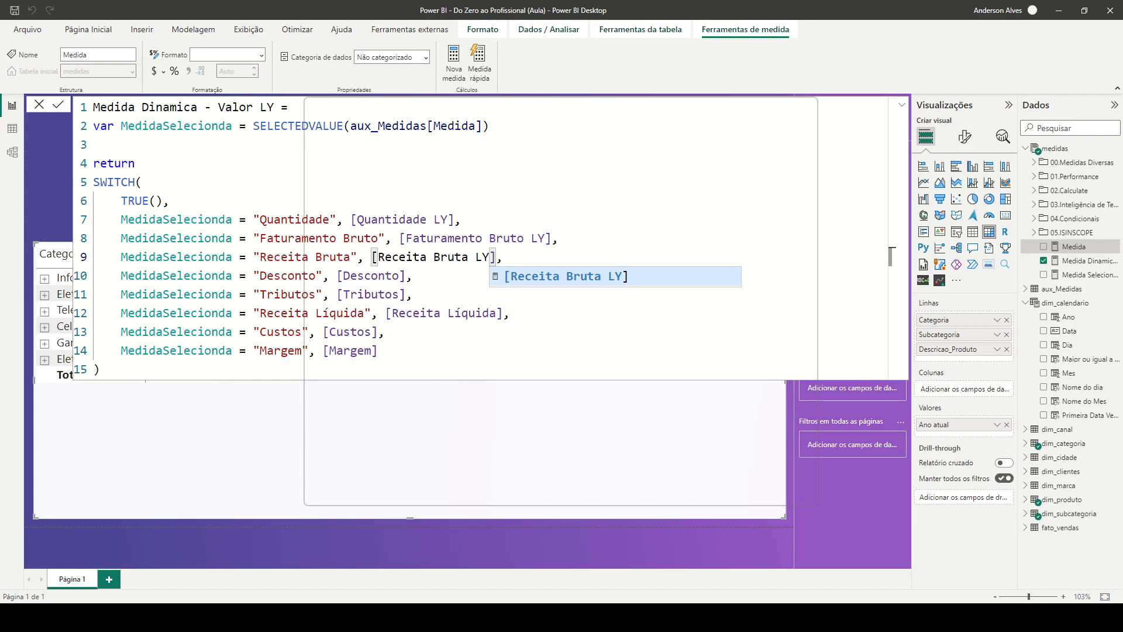
Point the Desconto, Tributos and Receita Líquida branches of the SWITCH to [Desconto LY], [Tributos LY] and [Receita Líquida LY]
click(399, 275)
text(LY)
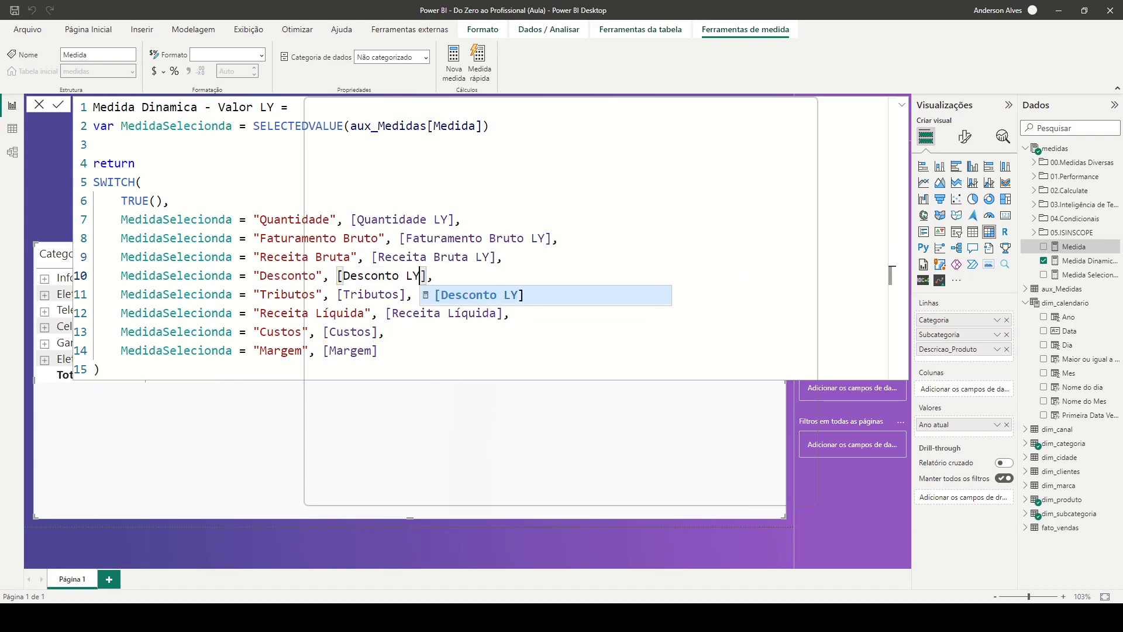
click(399, 294)
text(LY)
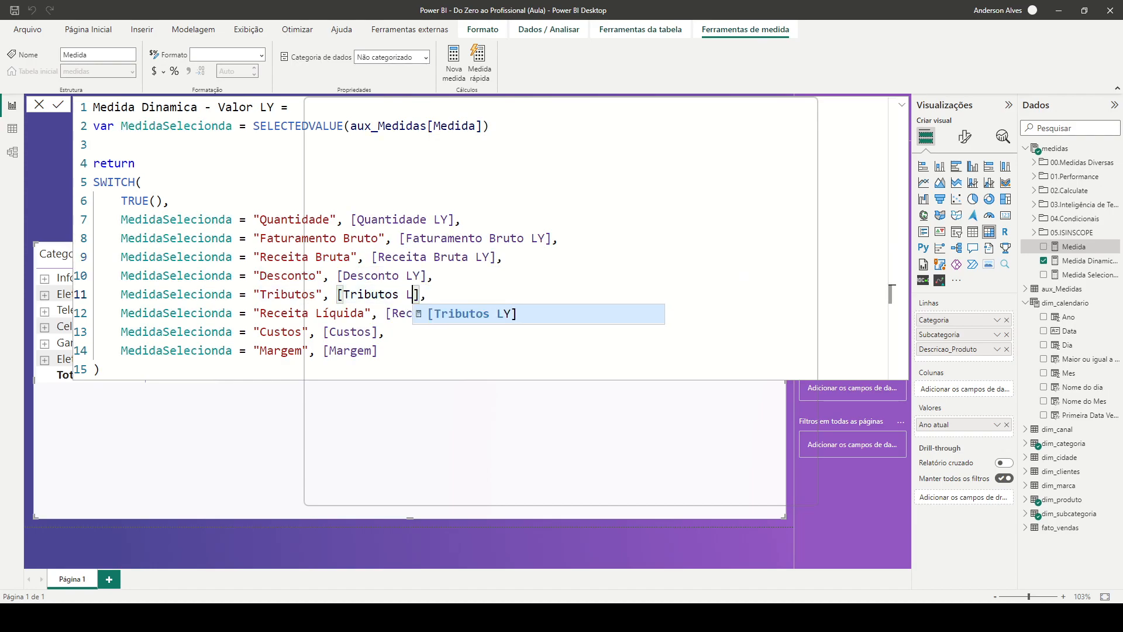
click(891, 313)
key(Left)
key(Left)
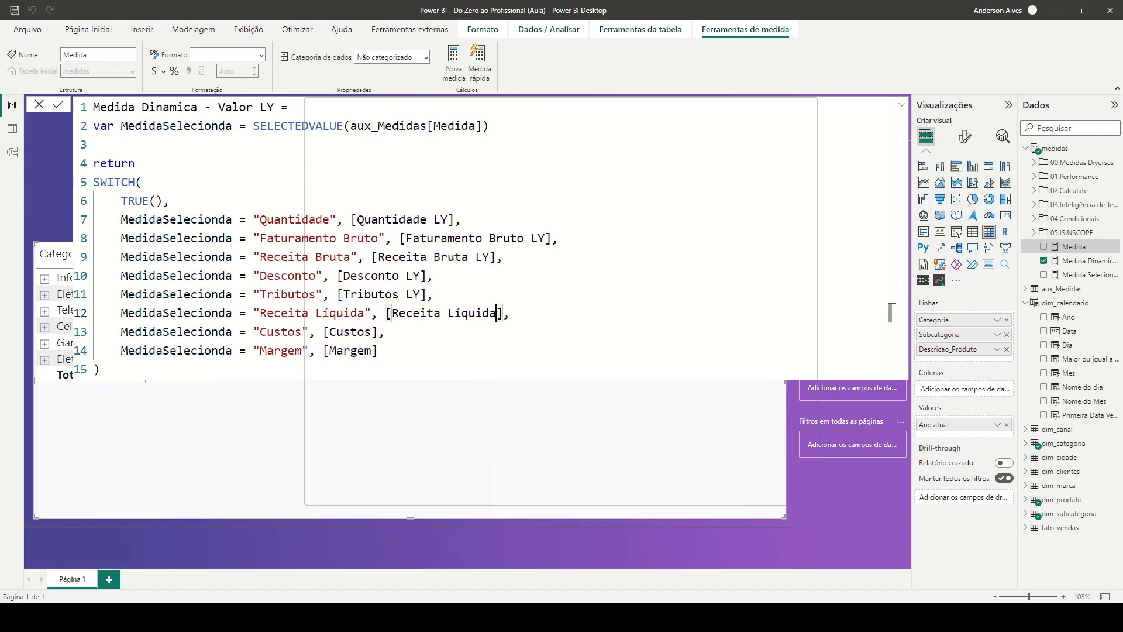
text(LY)
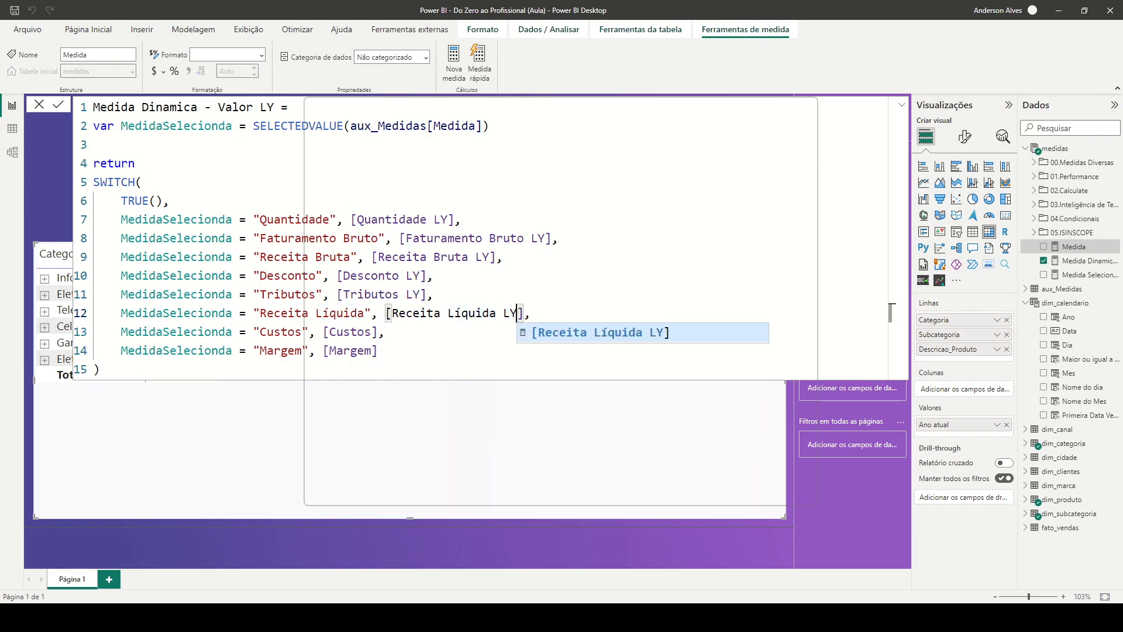
Point the Custos and Margem branches of the SWITCH to [Custos LY] and [Margem LY]
click(890, 332)
key(Left)
key(Left)
text(LY)
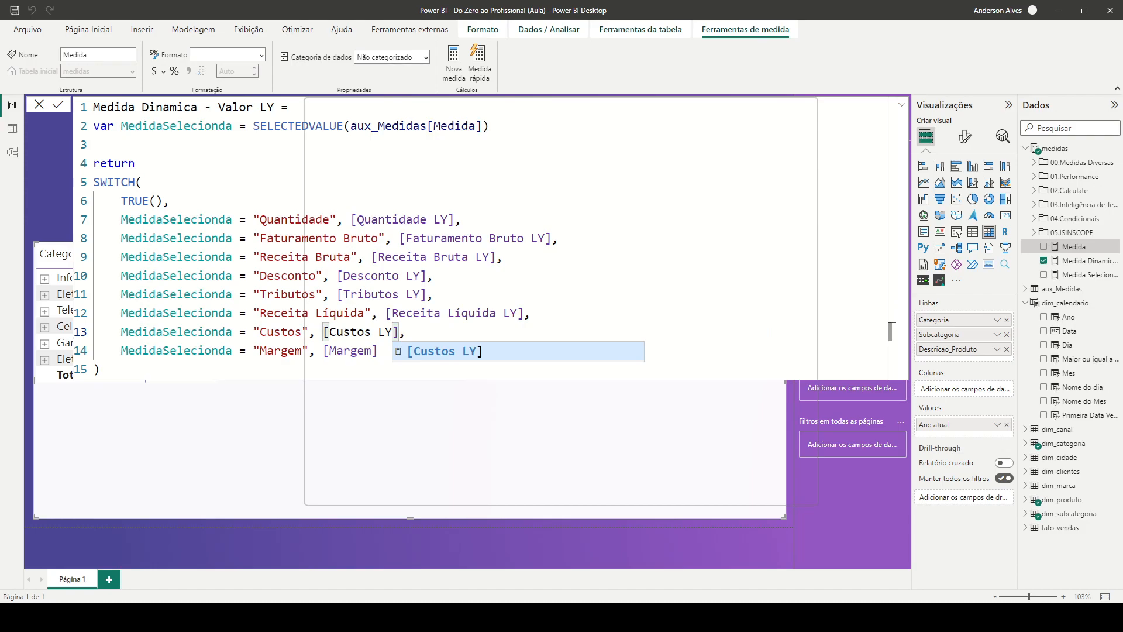
click(891, 351)
key(Left)
key(Left)
text(LY)
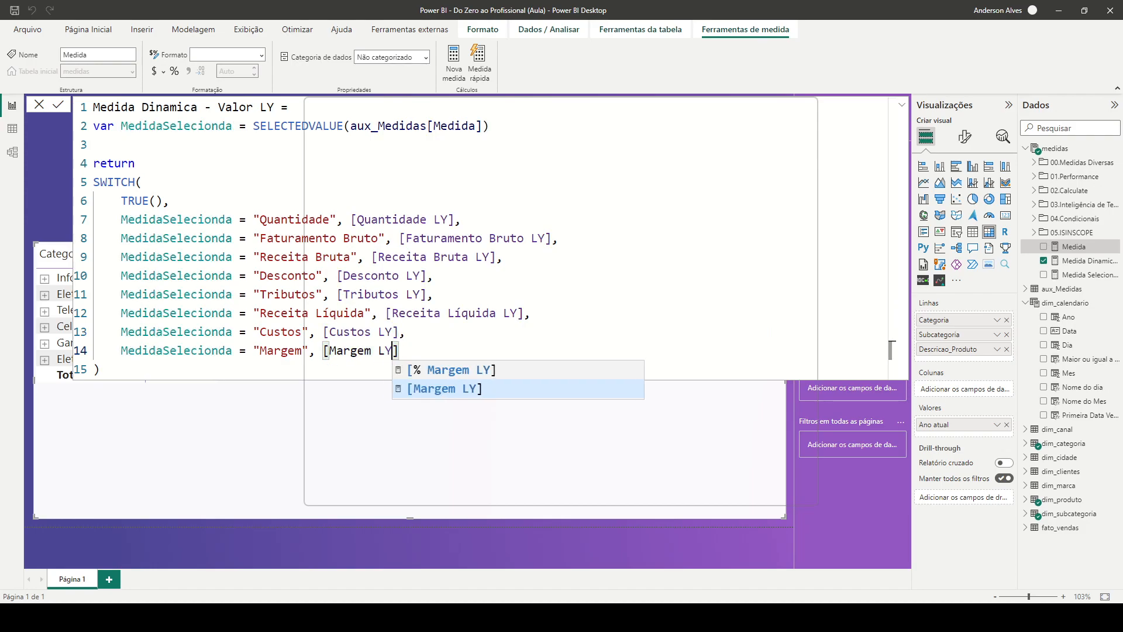
key(Tab)
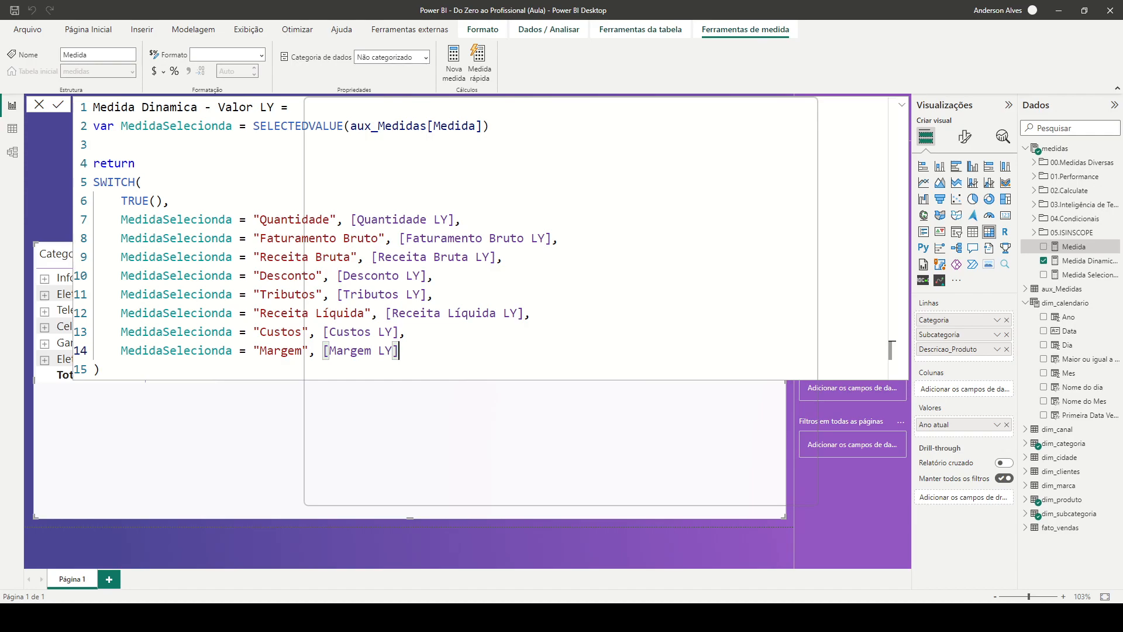
Commit the Medida Dinamica - Valor LY formula and return to the report page with the formula editor closed
key(Return)
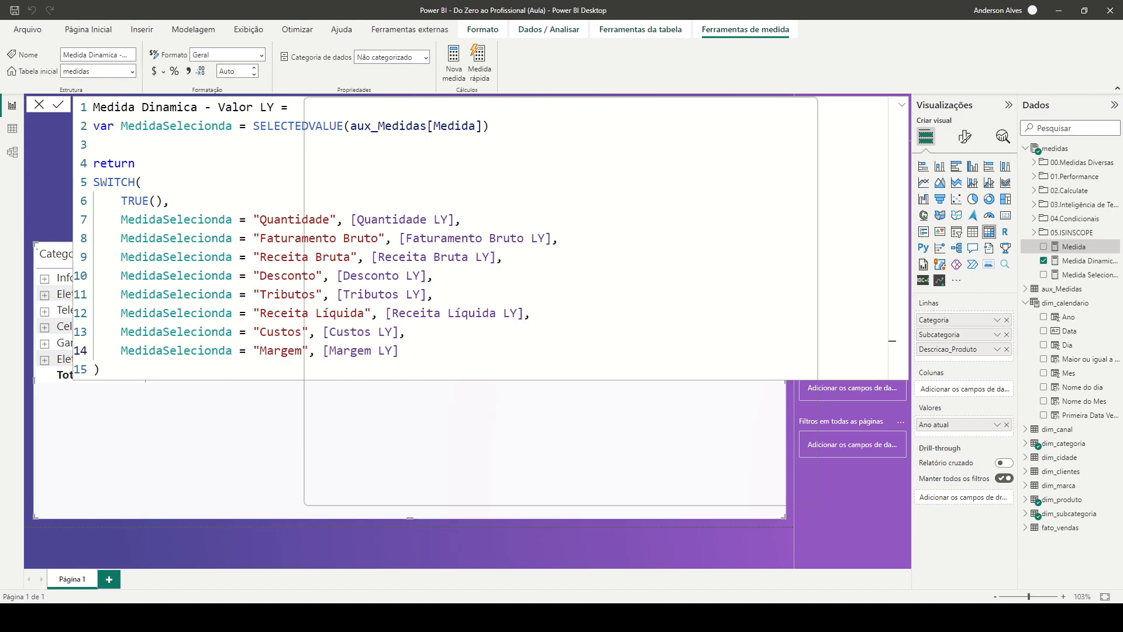
click(892, 368)
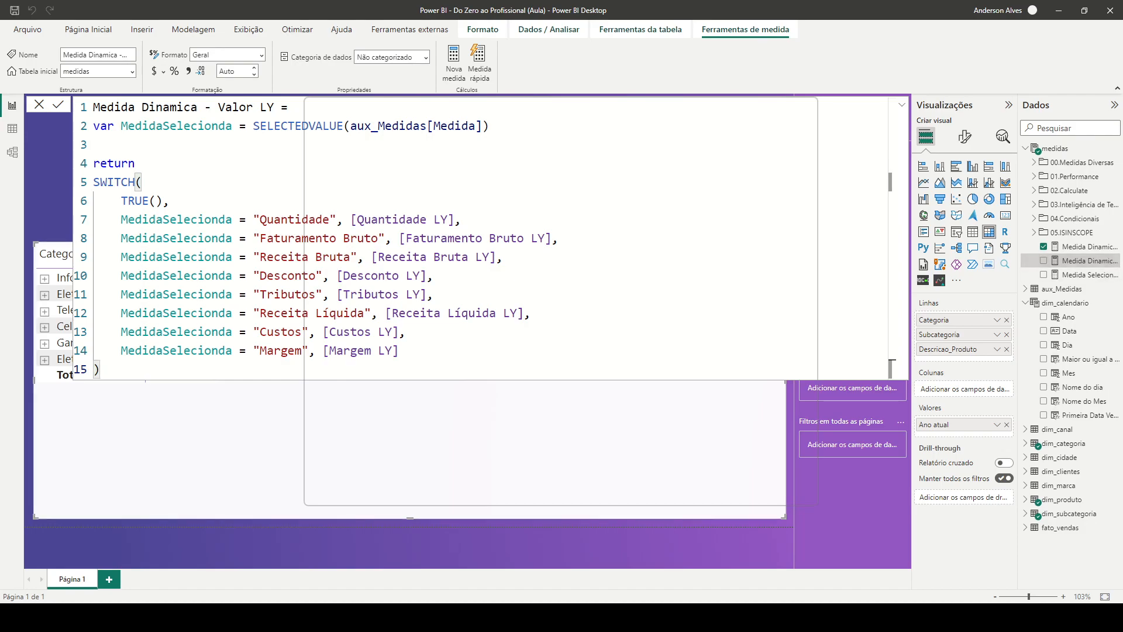
key(Return)
click(901, 105)
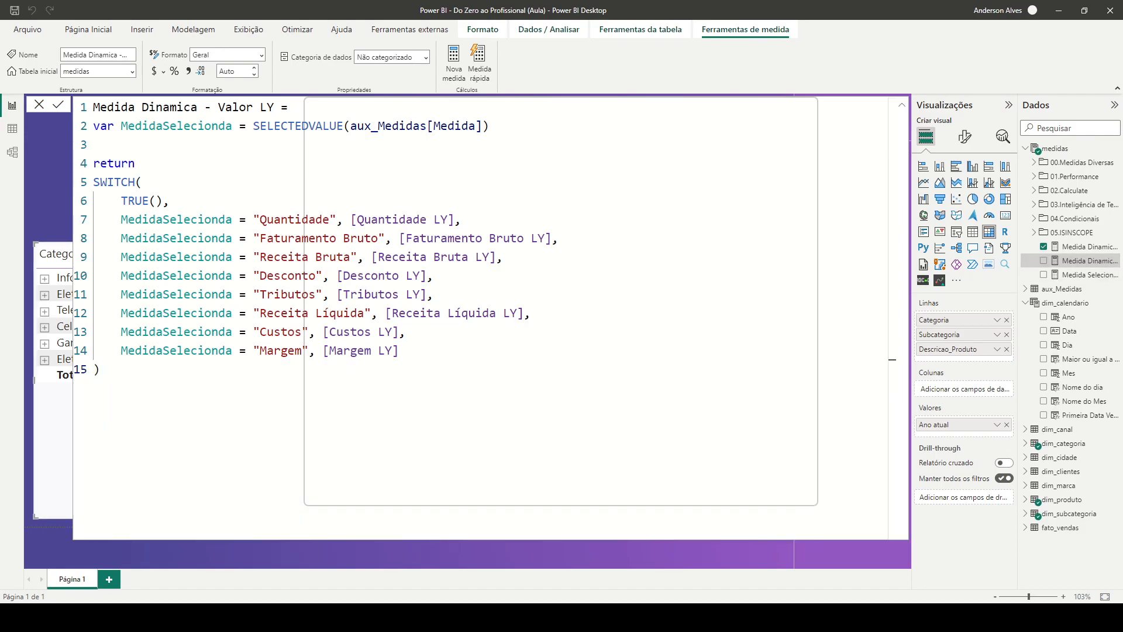
click(902, 106)
click(726, 190)
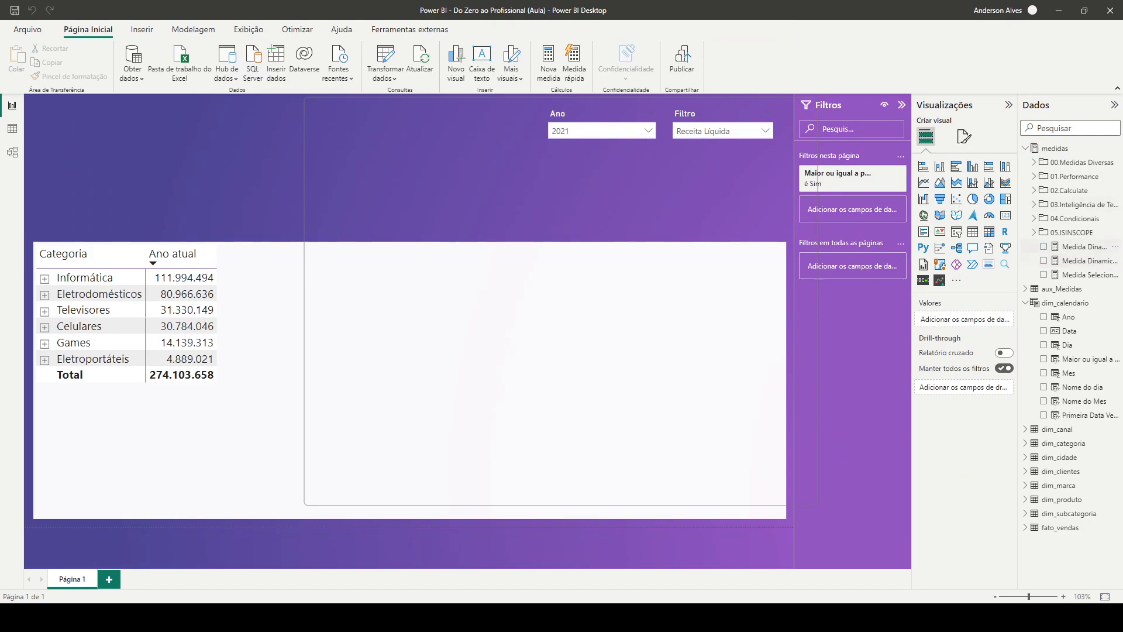
Widen the field list to show full measure names and add Medida Dinamica - Valor LY to the category matrix's values
drag(1018, 253, 988, 255)
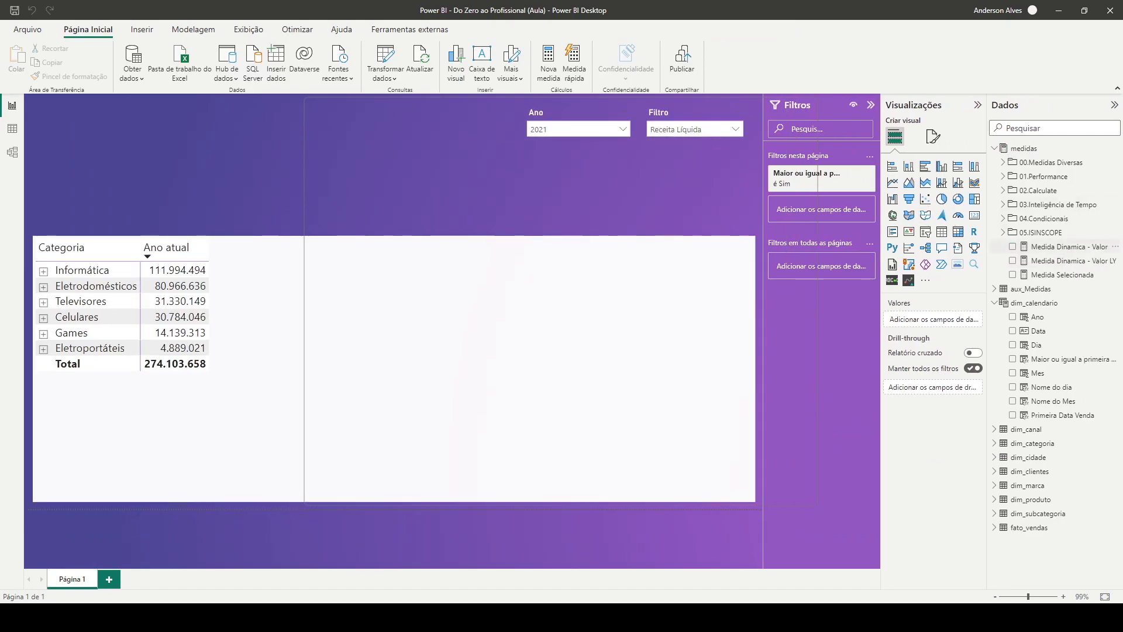
click(691, 292)
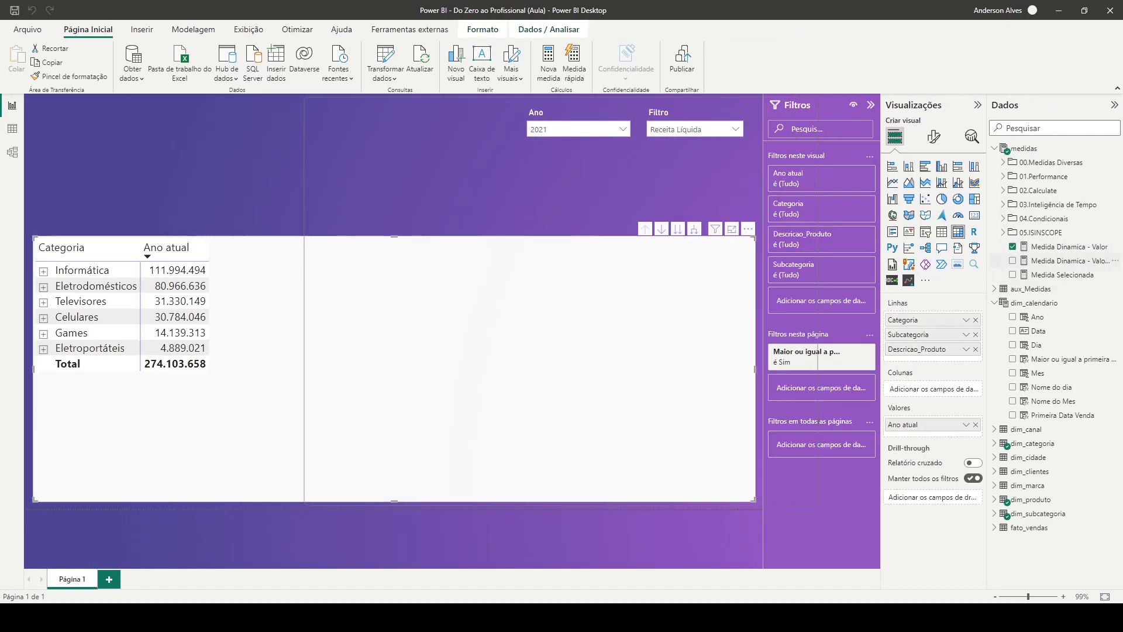
click(1071, 261)
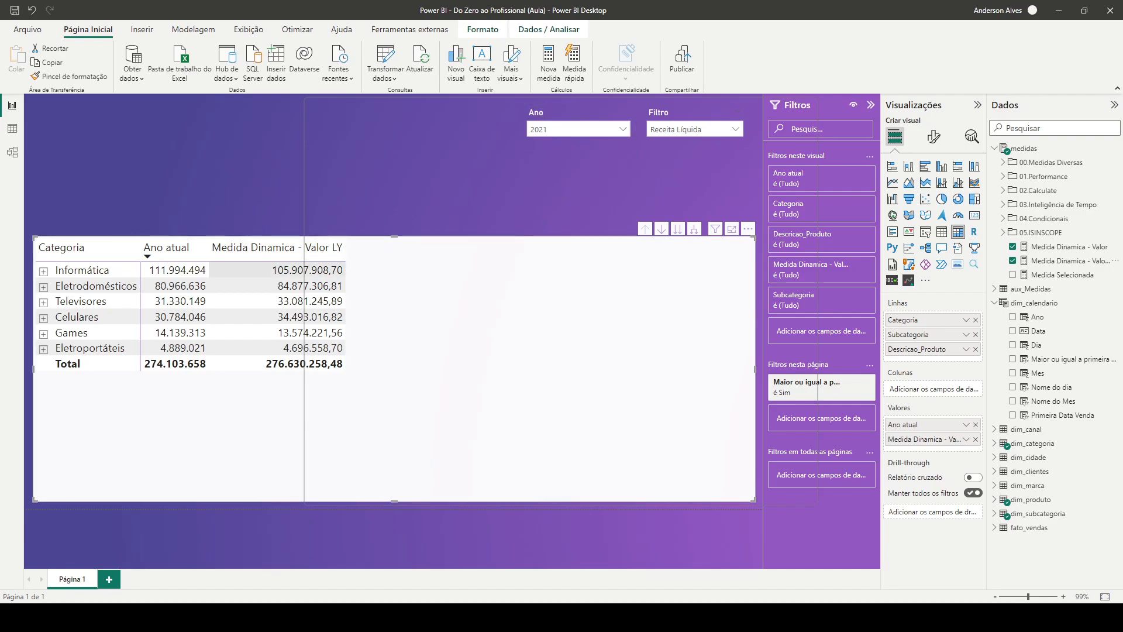
Check the category matrix with the Ano slicer set to 2020 and return the slicer to 2021
click(622, 129)
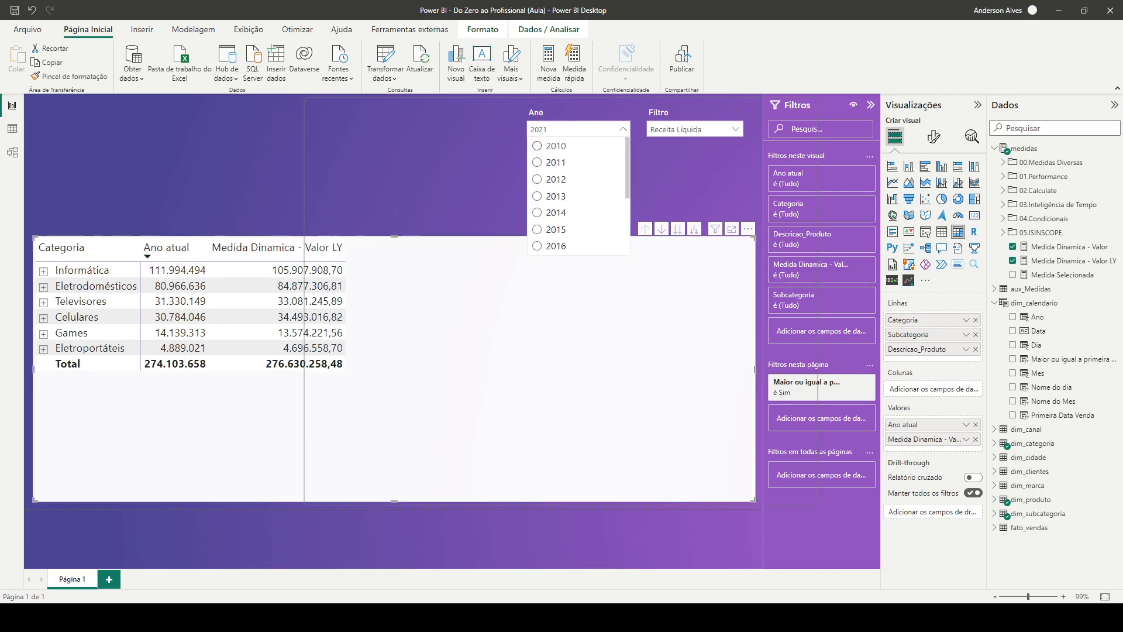
scroll(576, 211, down, 3)
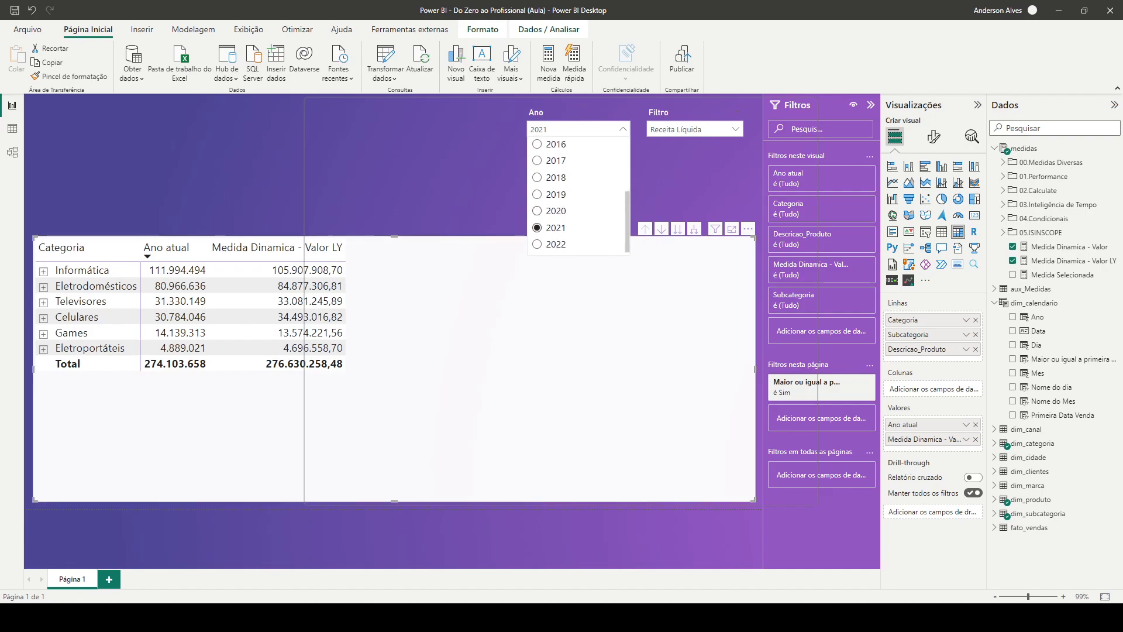
click(550, 211)
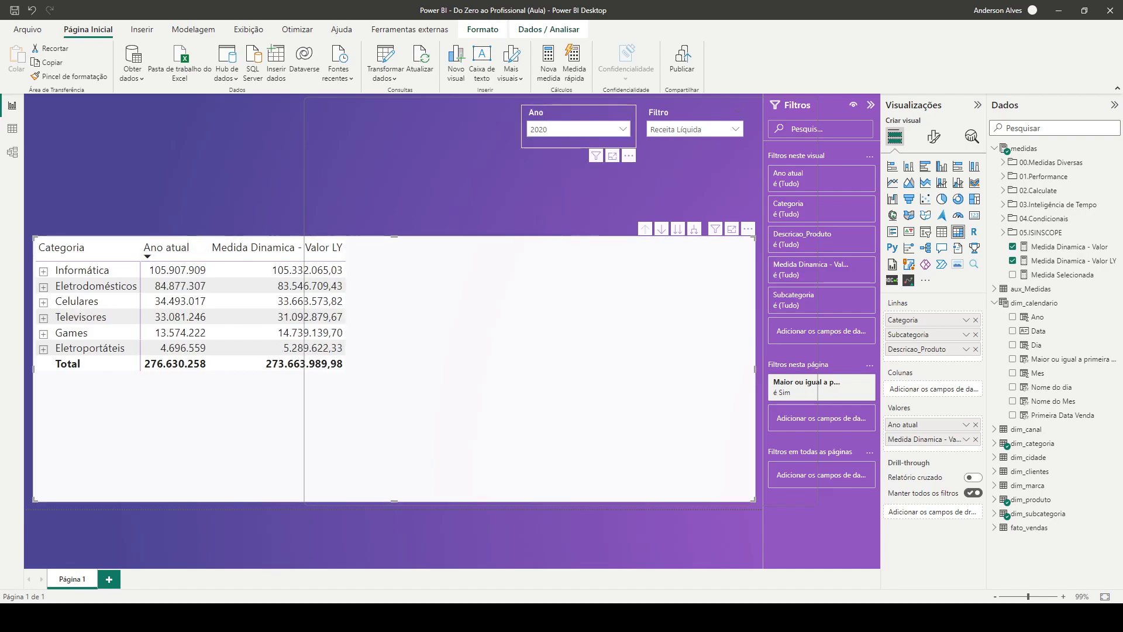
click(622, 129)
click(555, 229)
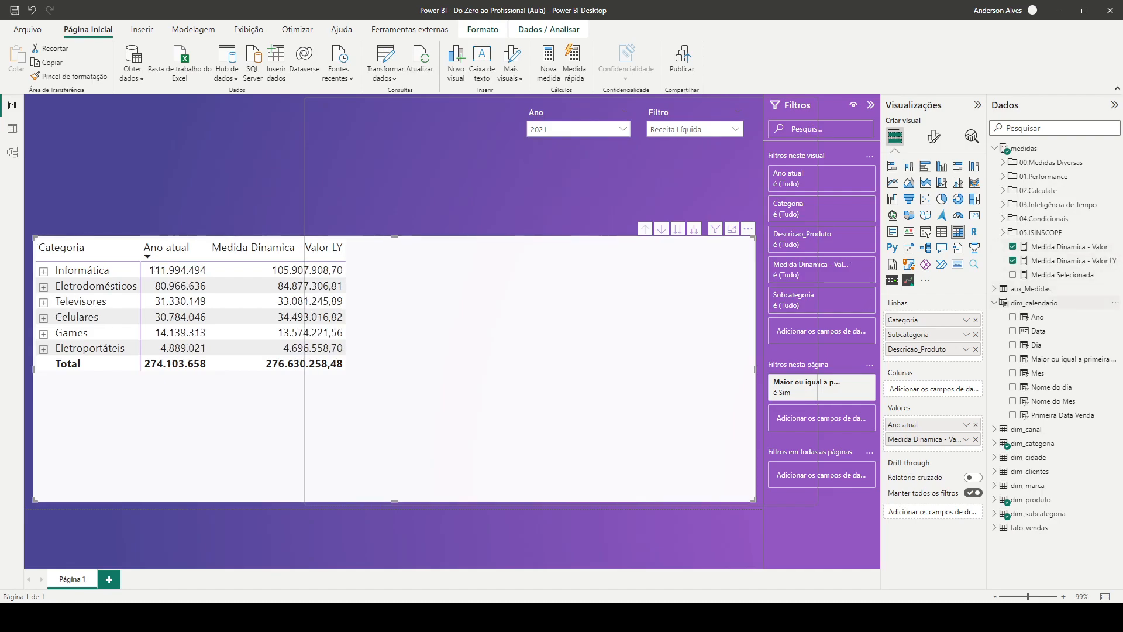
Format the Medida Dinamica - Valor LY measure with a thousands separator and 0 decimal places
click(1065, 261)
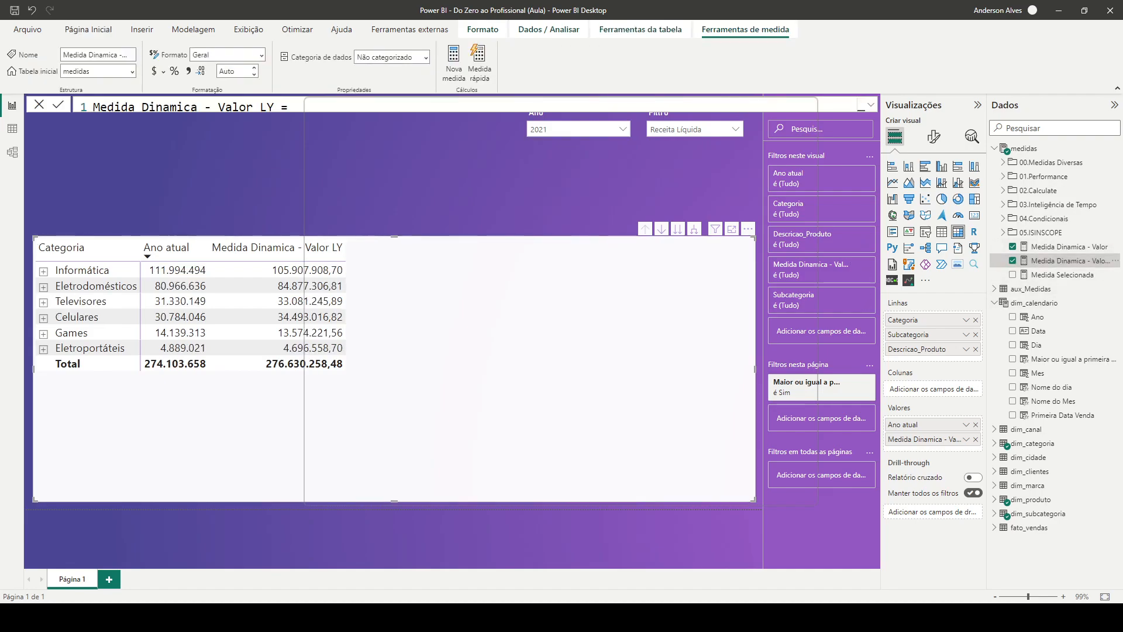
click(188, 71)
click(230, 71)
text(0)
key(Return)
Rename the Medida Dinamica - Valor LY field in the matrix values as Ano anterior and place it ahead of Ano atual
double_click(925, 439)
text(Ano anterior)
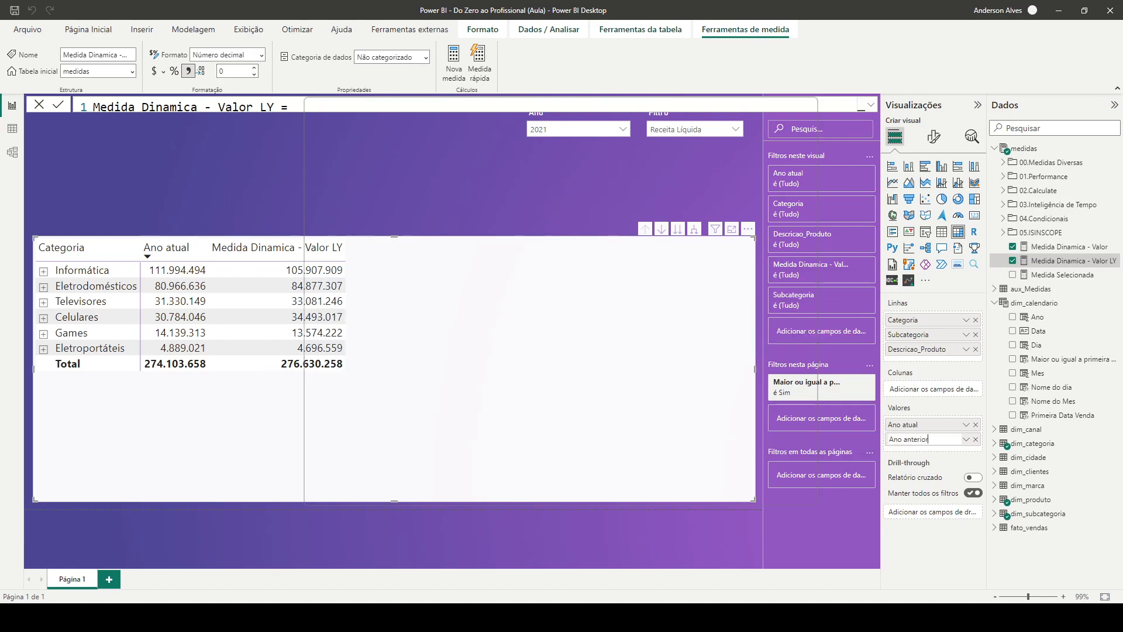
key(Return)
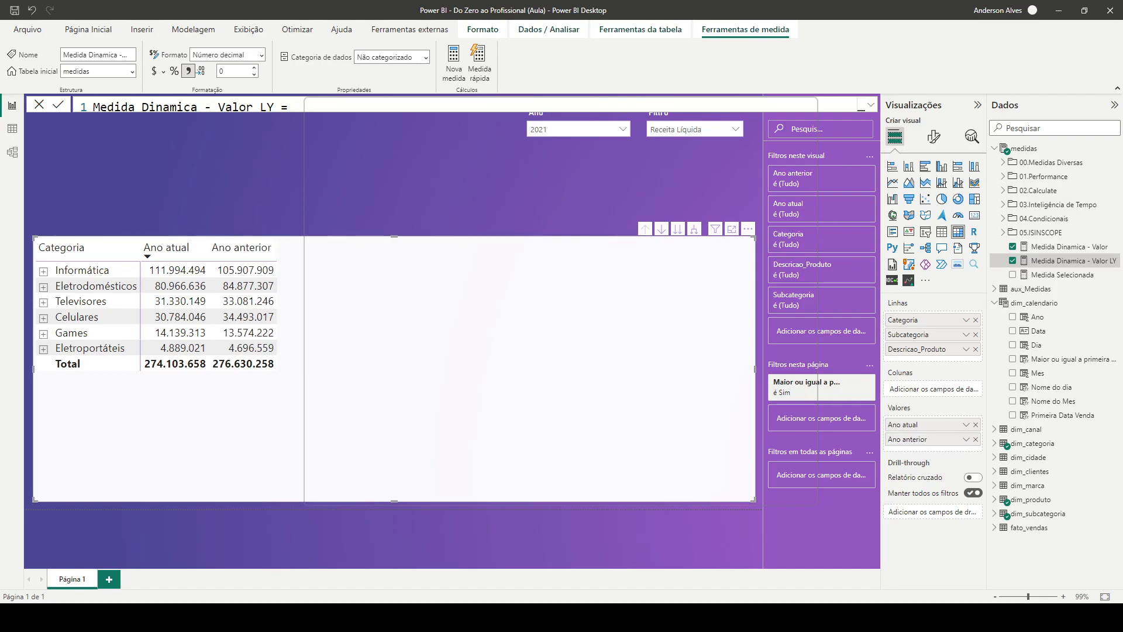
click(352, 175)
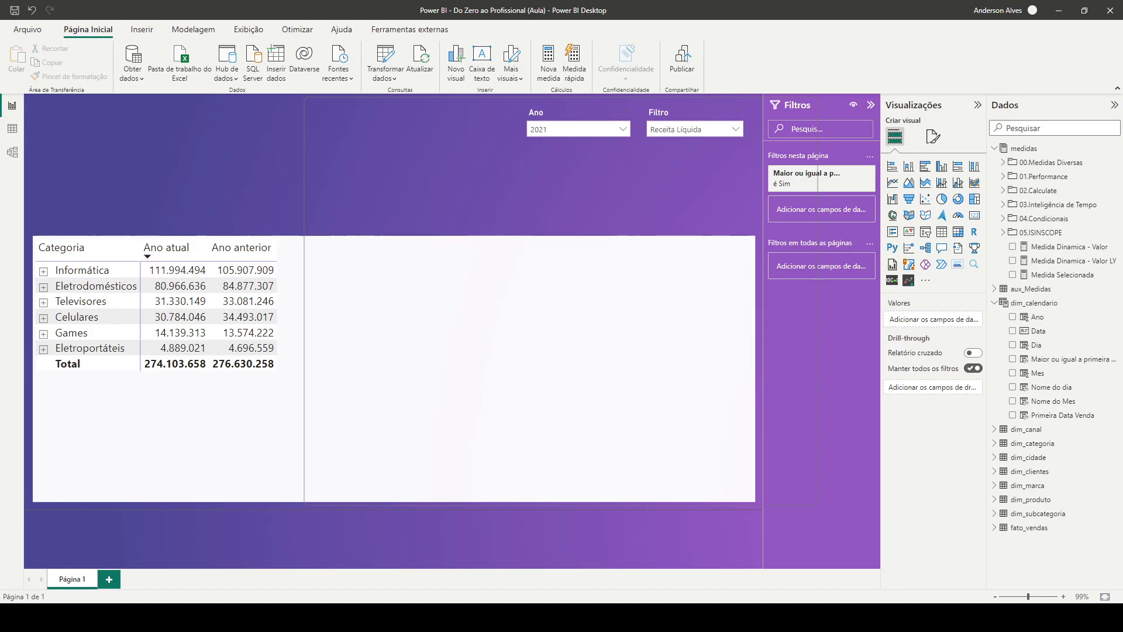
click(410, 351)
drag(912, 440, 934, 423)
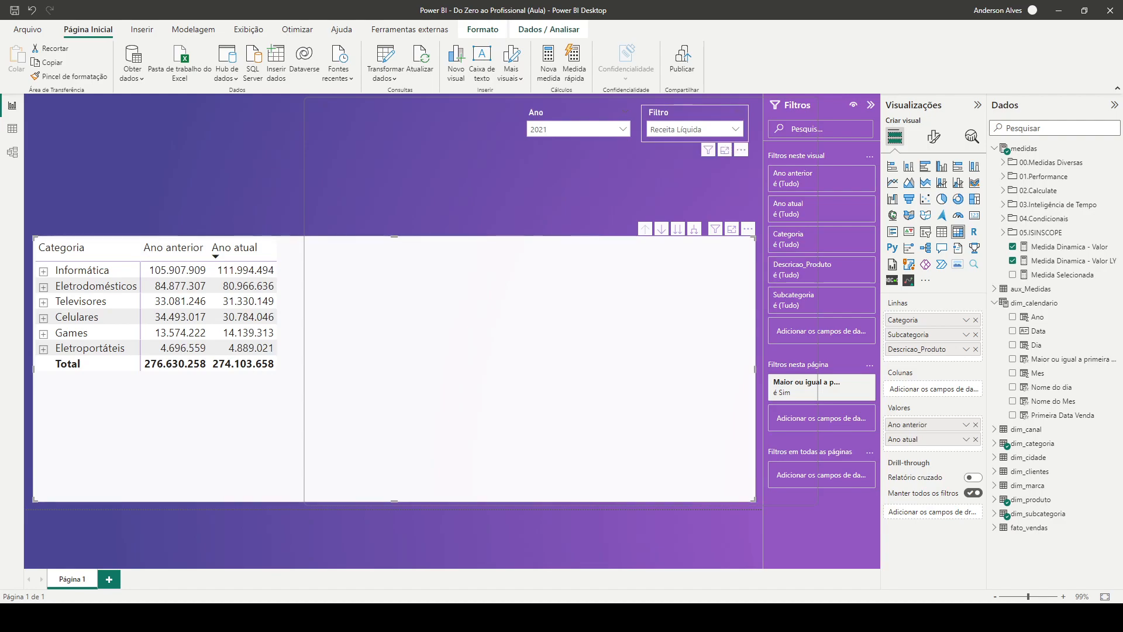
Test the matrix by switching the Filtro slicer to Desconto, Faturamento Bruto and finally Tributos, and leave the matrix selected
click(735, 129)
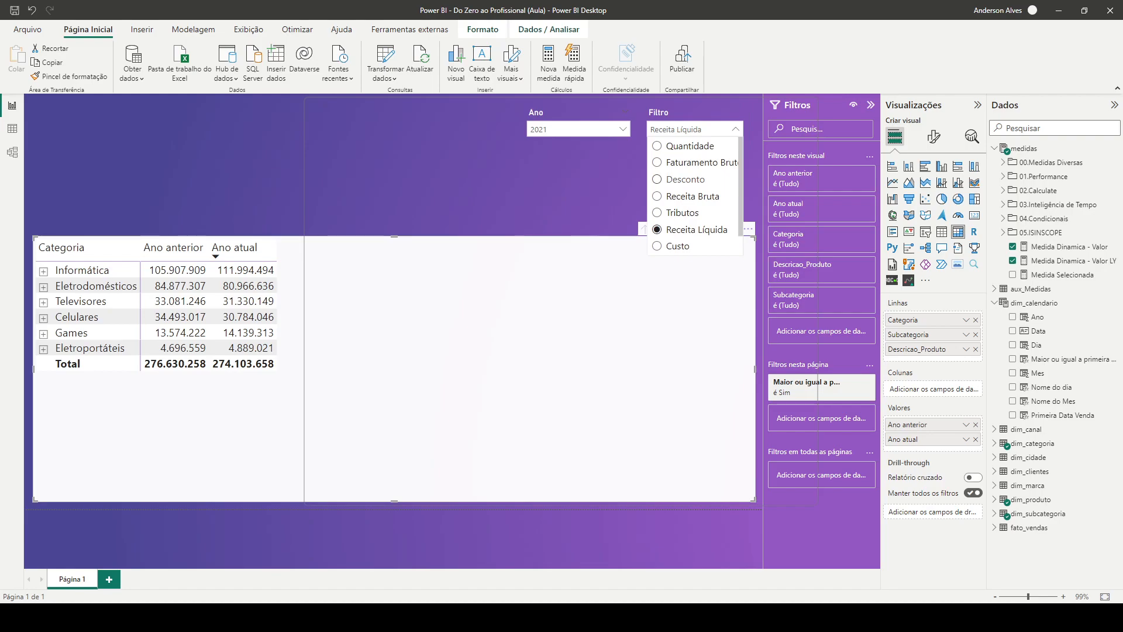
click(686, 179)
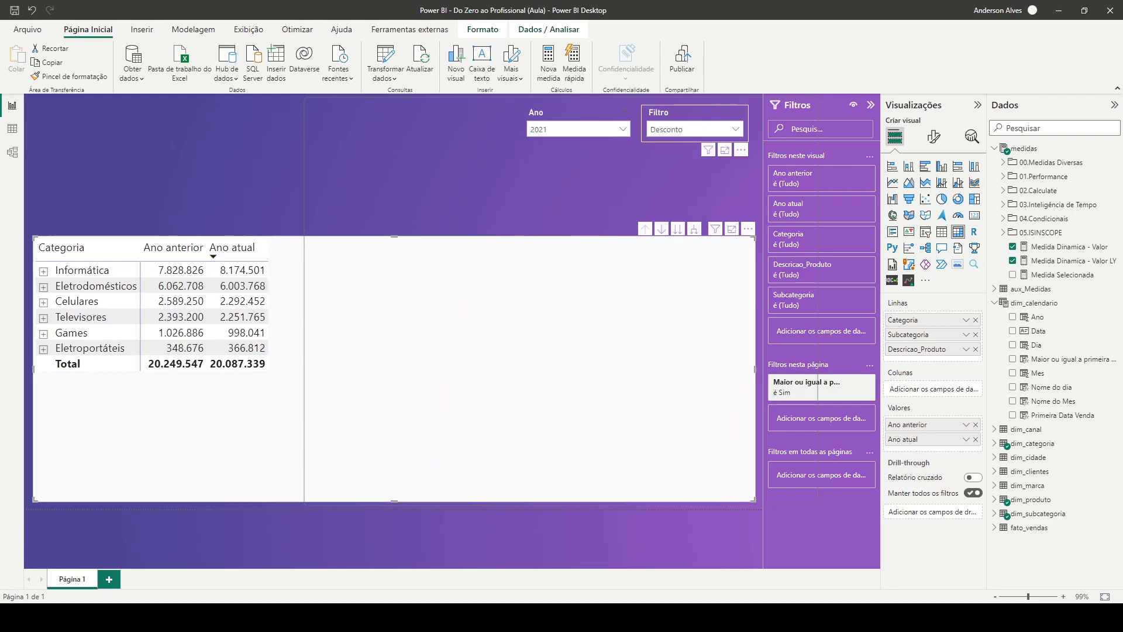
click(735, 129)
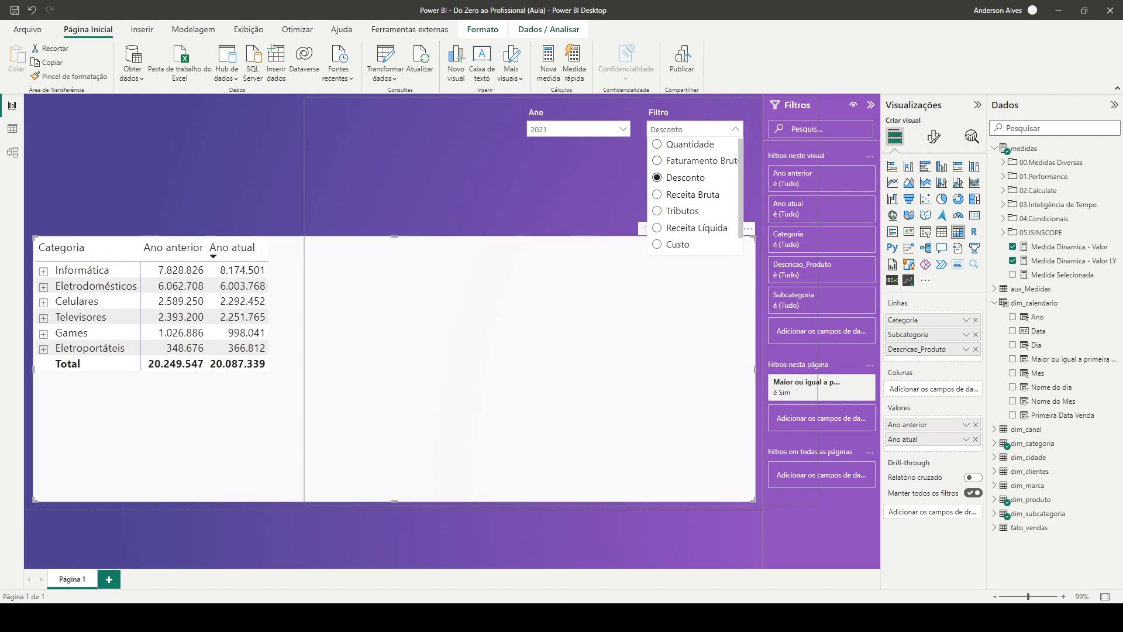
click(693, 161)
click(735, 129)
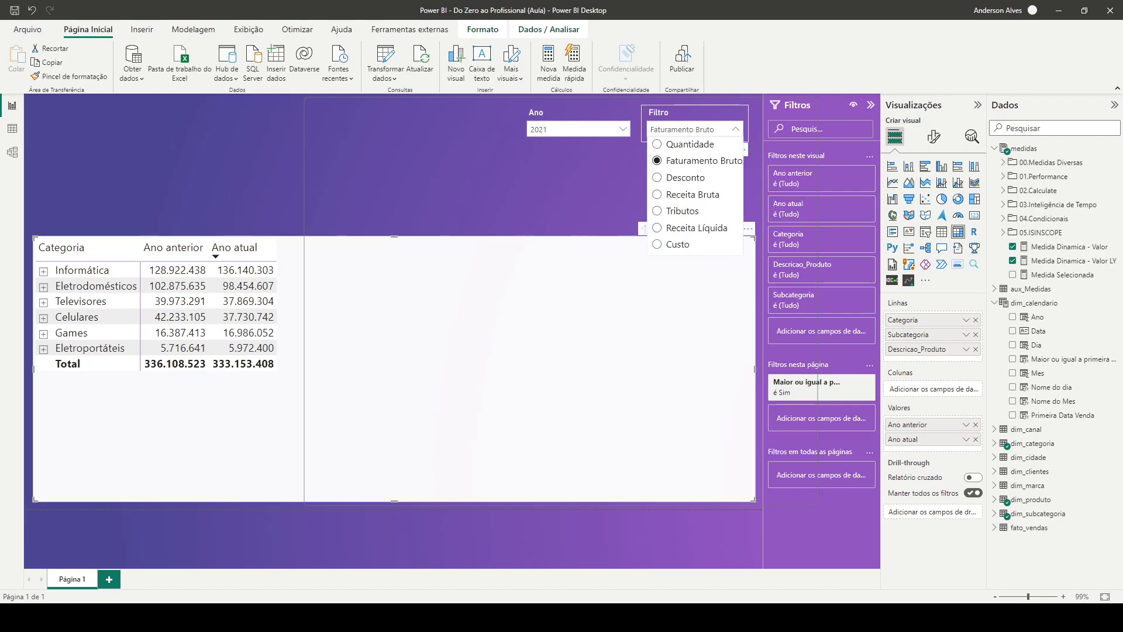
click(683, 212)
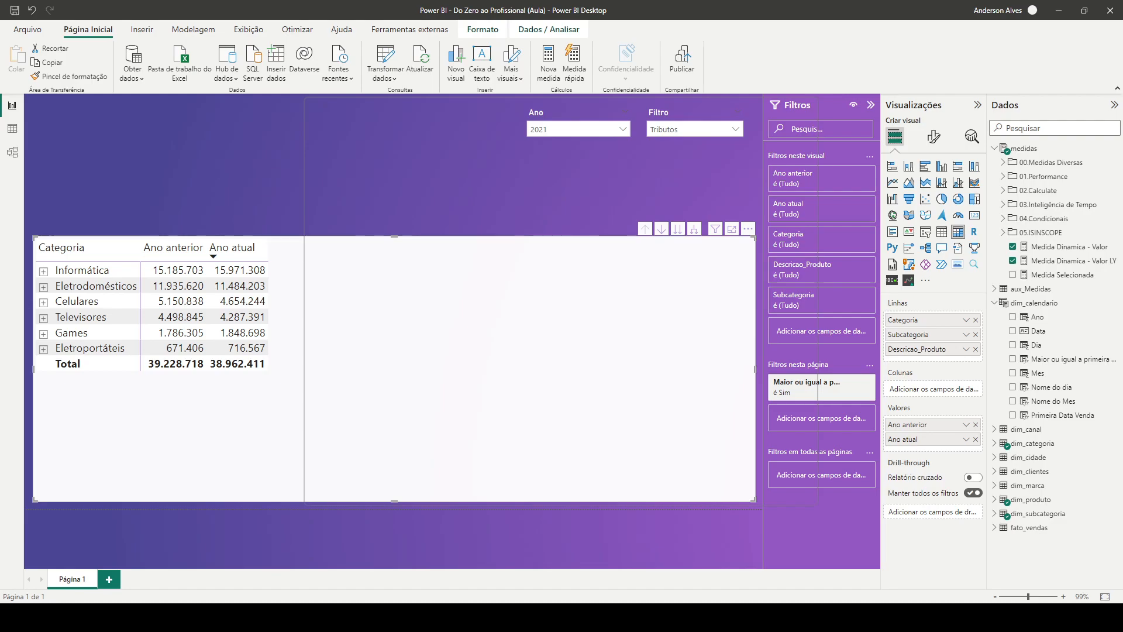
click(585, 186)
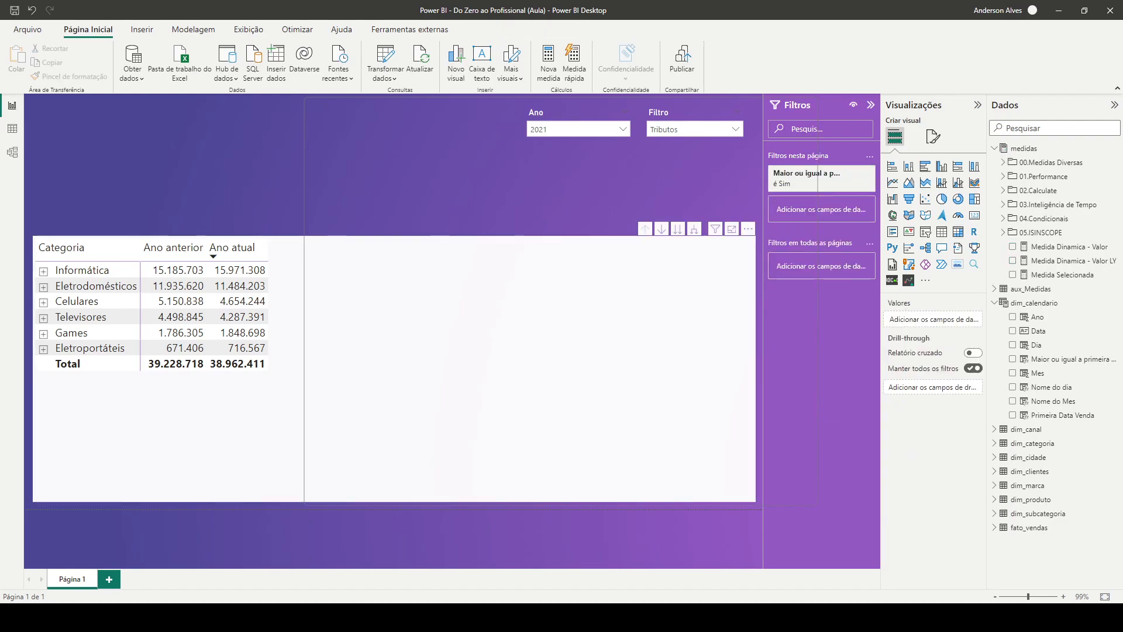
click(468, 351)
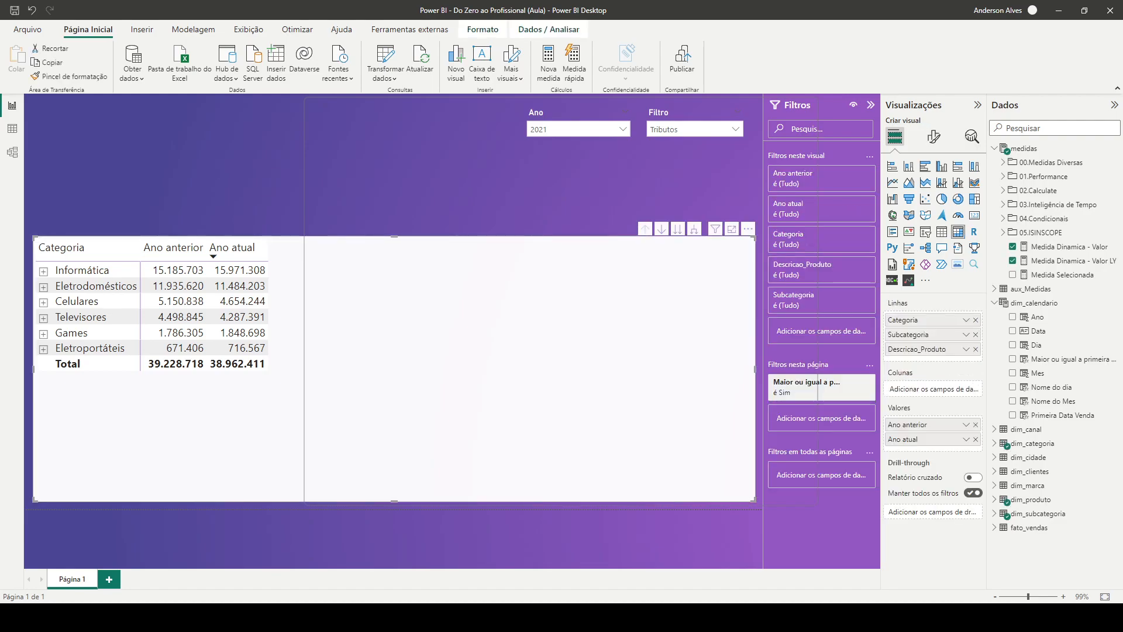
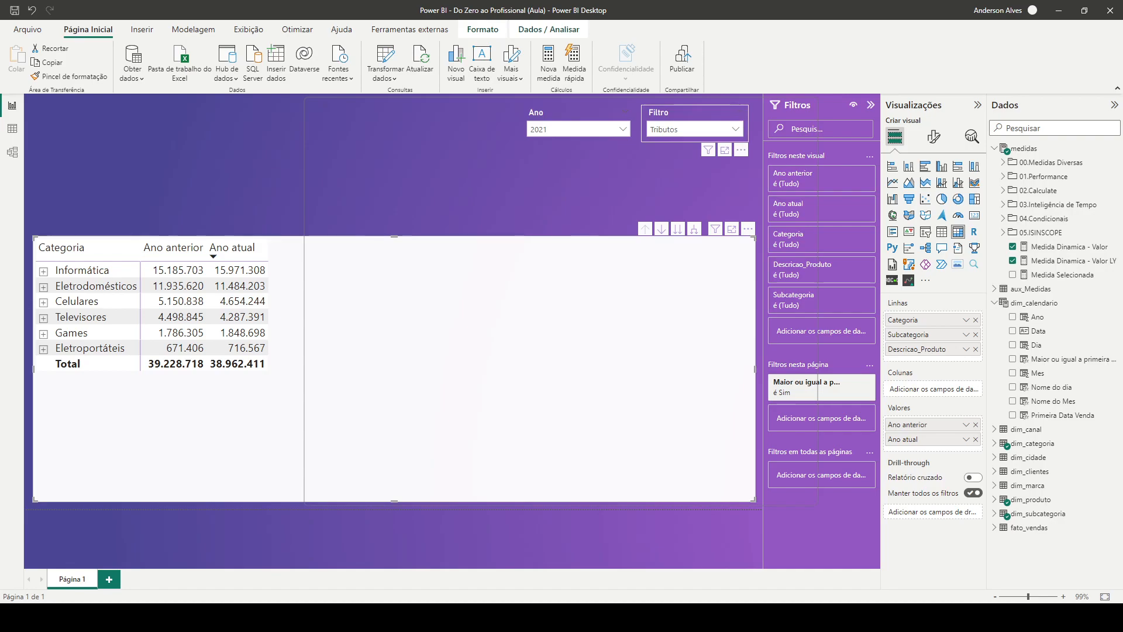
Set the Filtro slicer to Receita Bruta and delete the Medida Selecionada measure from the model
click(735, 129)
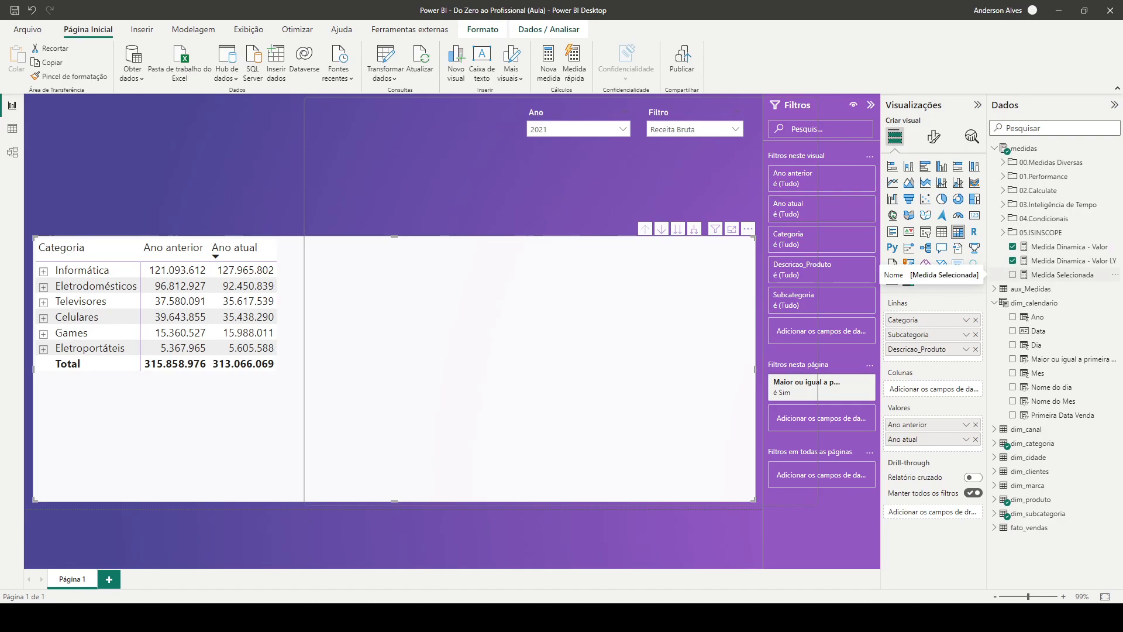
right_click(1051, 275)
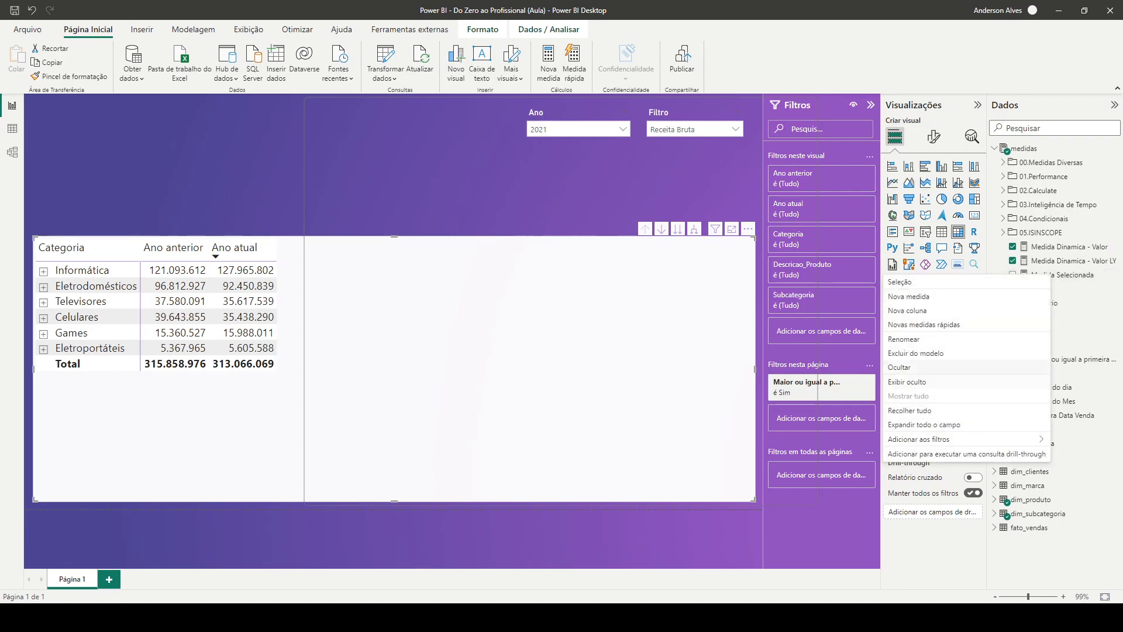
click(916, 354)
click(620, 331)
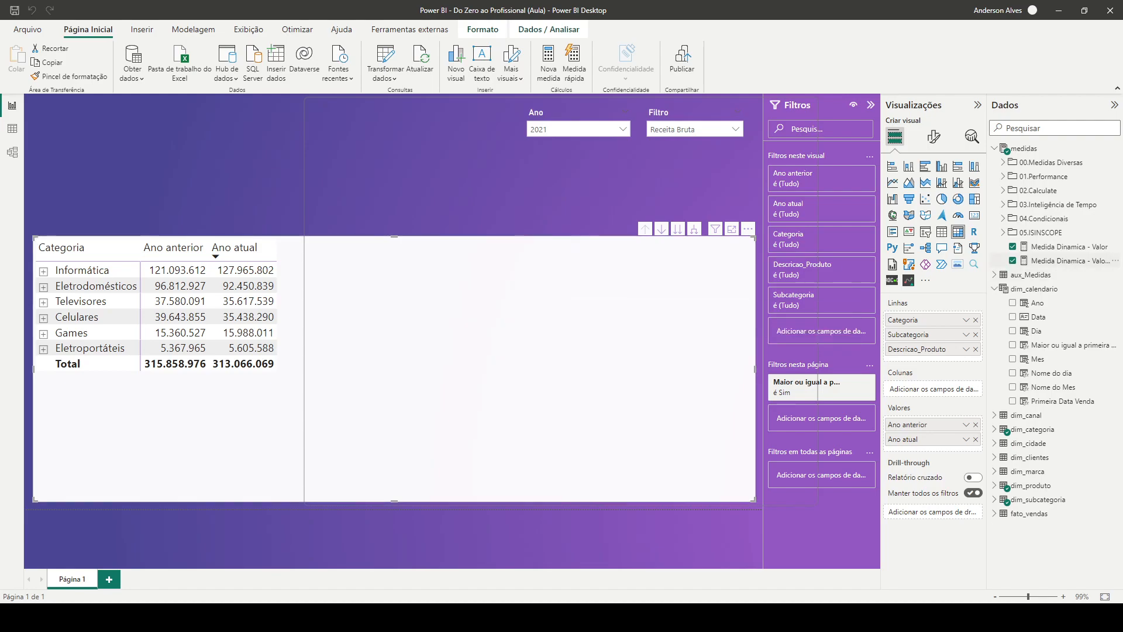
Create a new measure named Medida Dinamica - YoY in the medidas table
right_click(1039, 263)
click(910, 284)
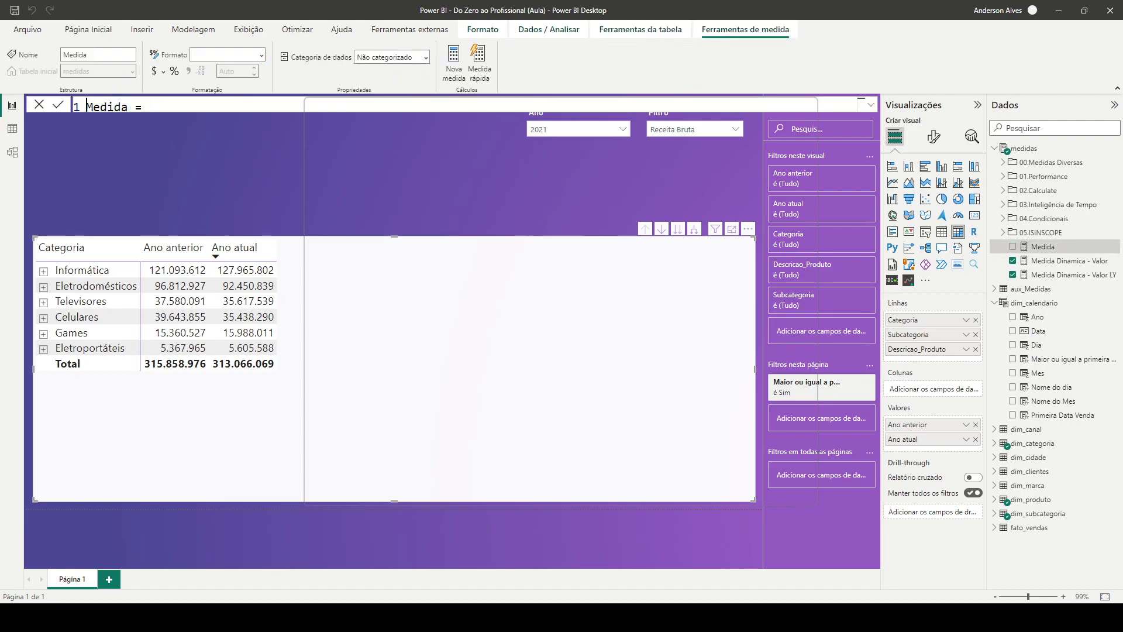
key(End)
key(Left)
text(F)
key(BackSpace)
text(Dinamica - YoY)
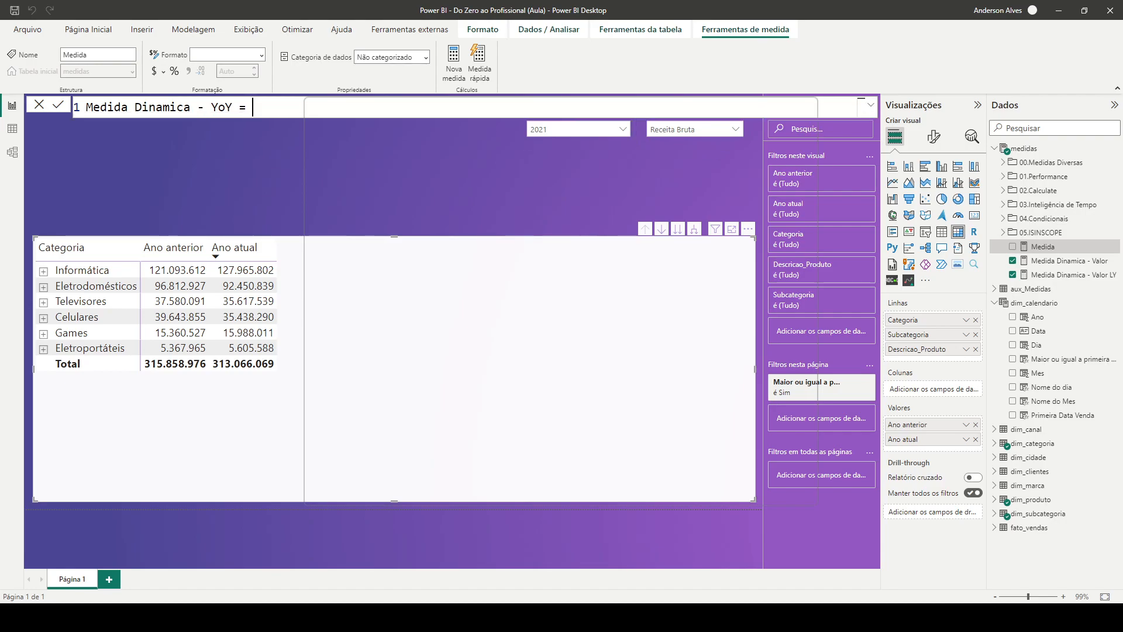
key(shift+Return)
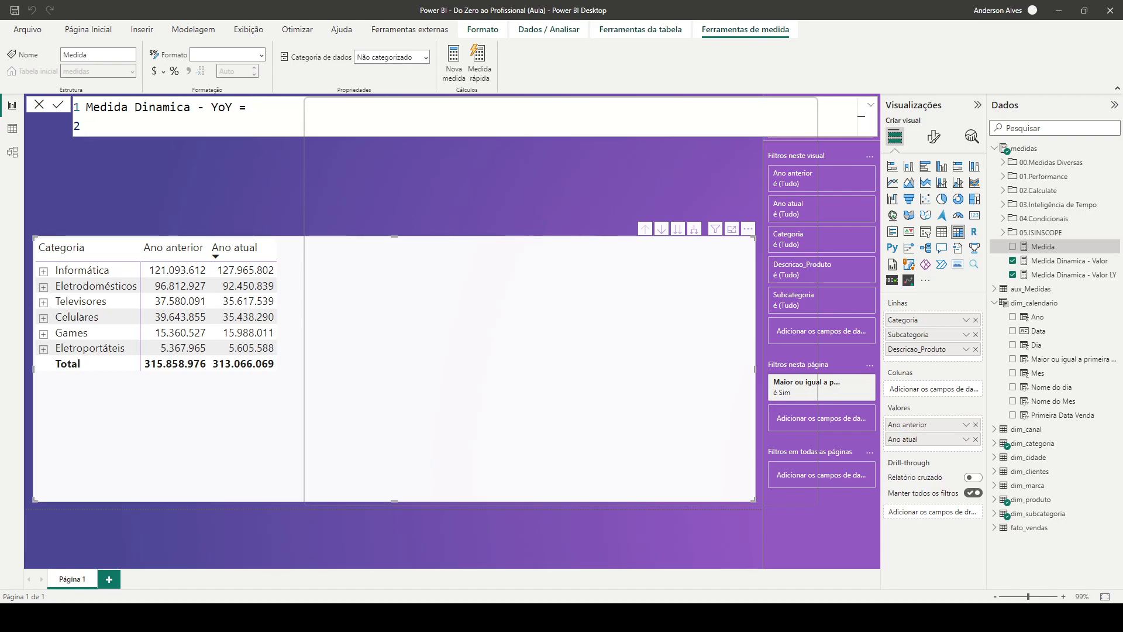
Start the YoY formula with DIVIDE, using [Medida Dinamica - Valor] - [Medida Dinamica - Valor LY] as the numerator
text(DIVIDE()
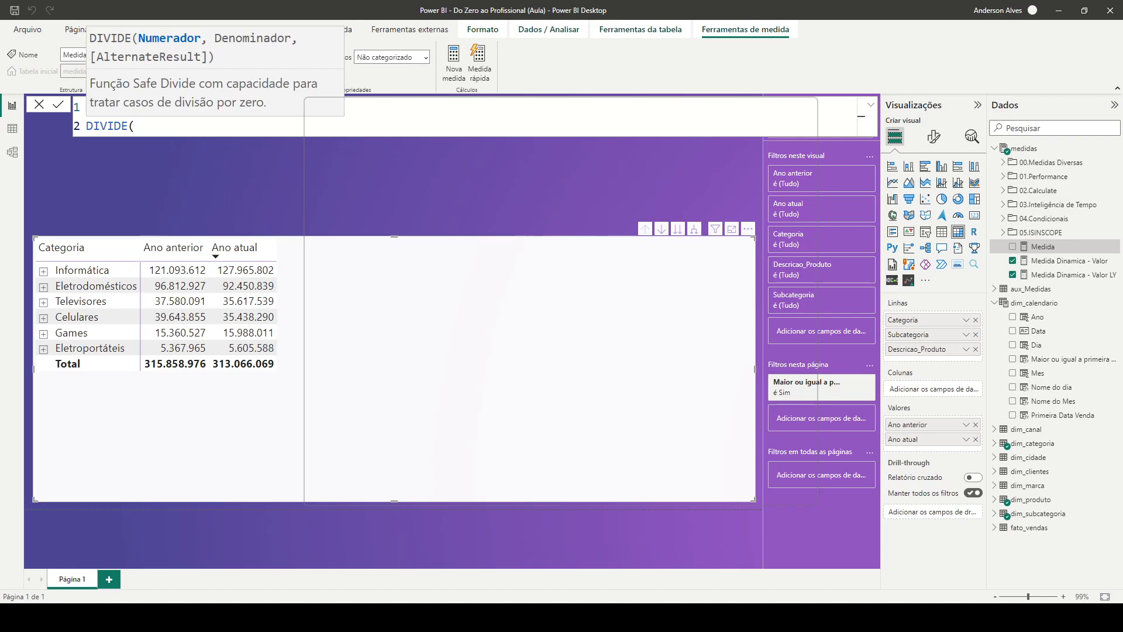
key(shift+Return)
key(Tab)
text([Me)
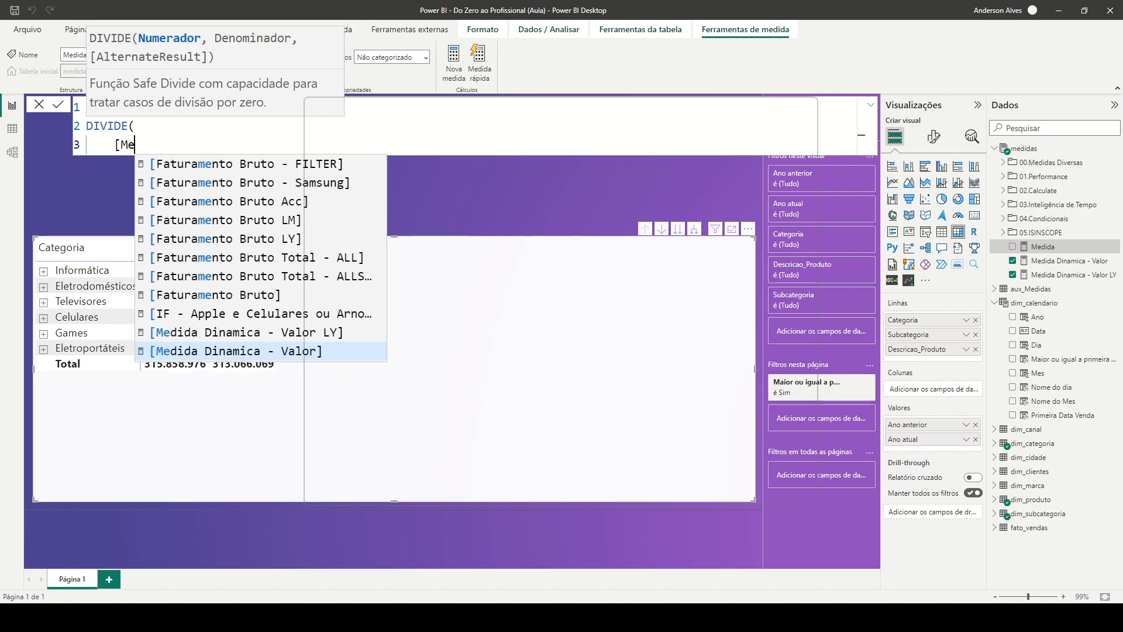
key(Tab)
text(- )
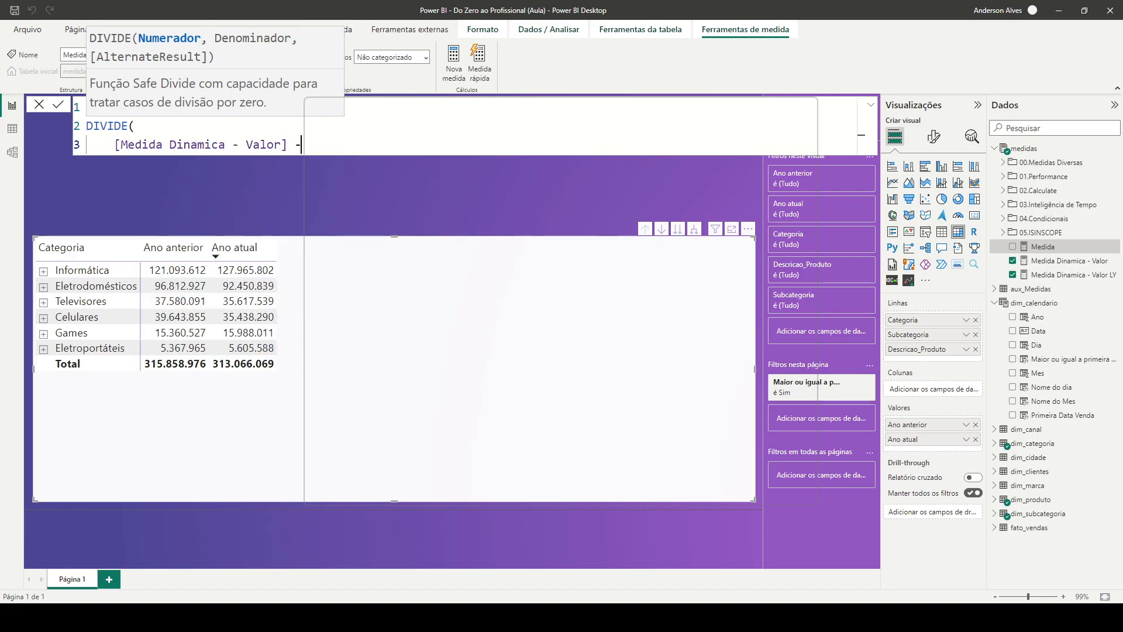
text([Me)
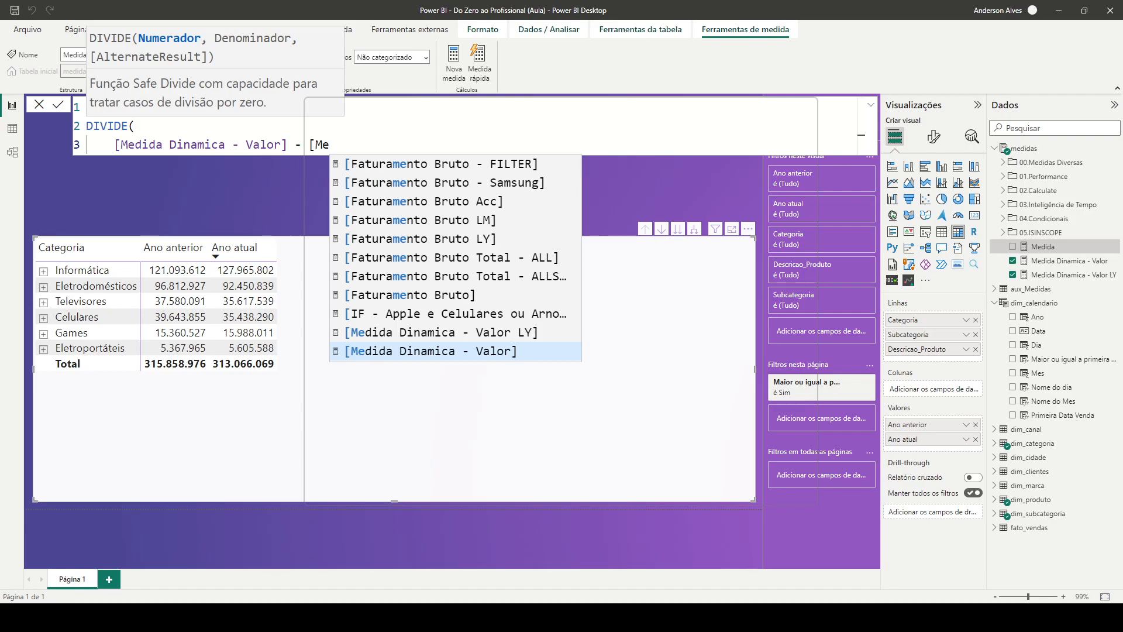
key(Up)
key(Tab)
text(,)
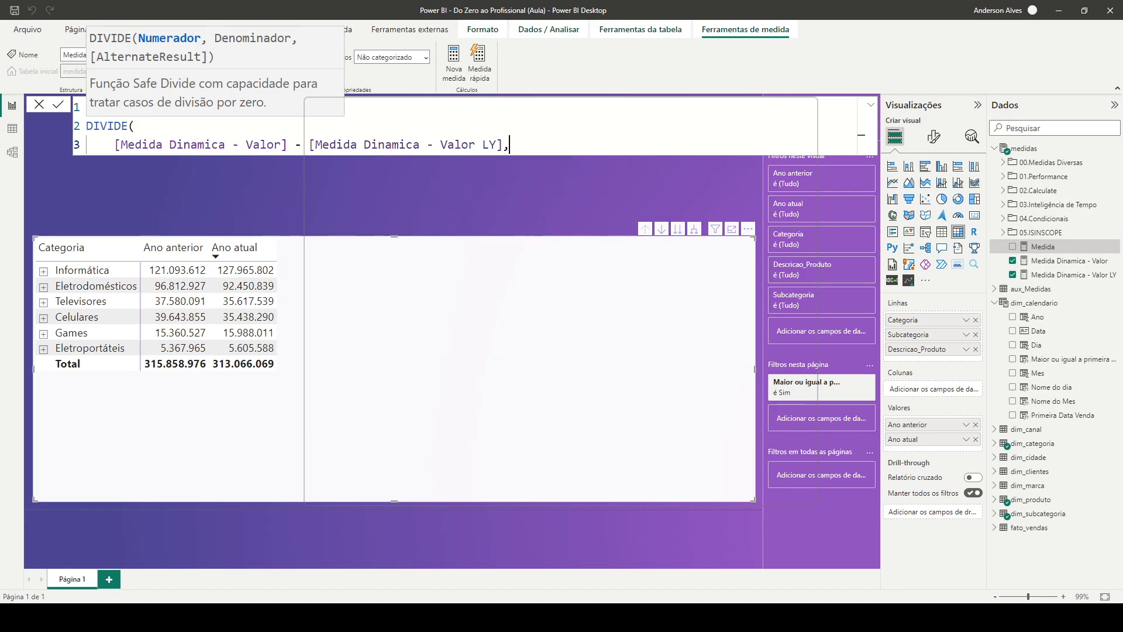
Complete the YoY formula with [Medida Dinamica - Valor LY] as denominator and 0 as alternate result, and commit the measure
key(Return)
text([)
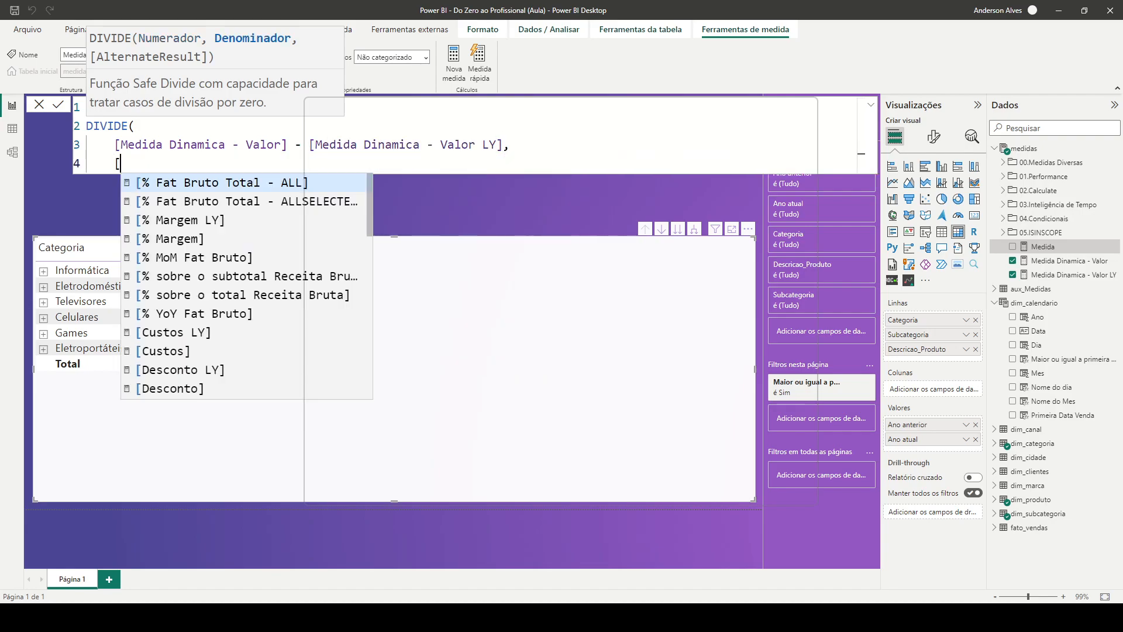
text(Meda)
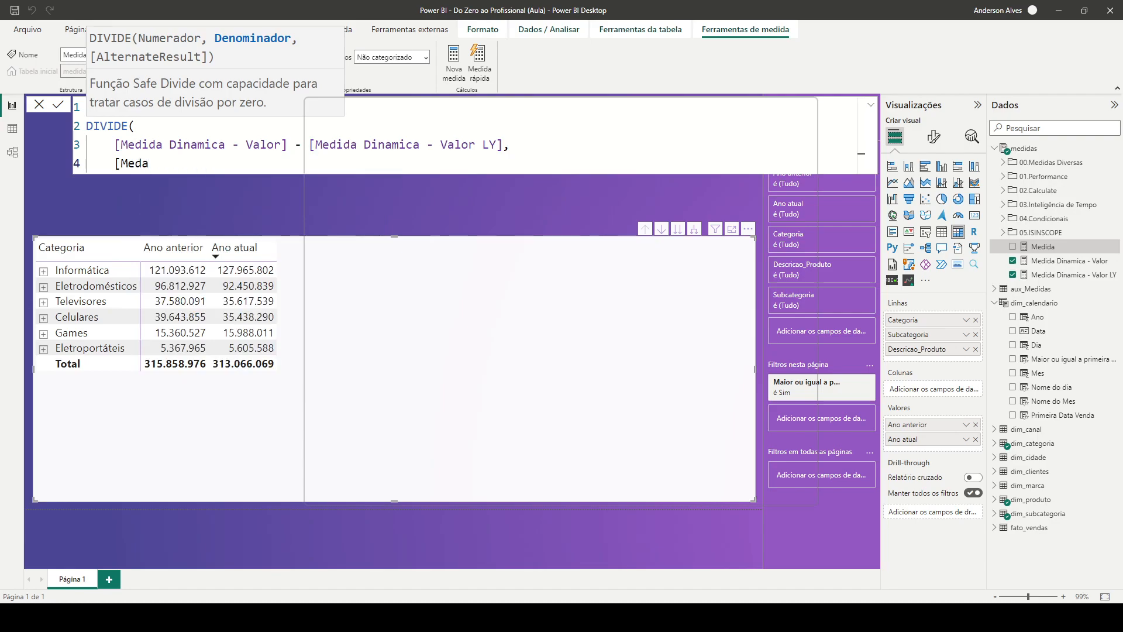
key(BackSpace)
key(Tab)
text(,)
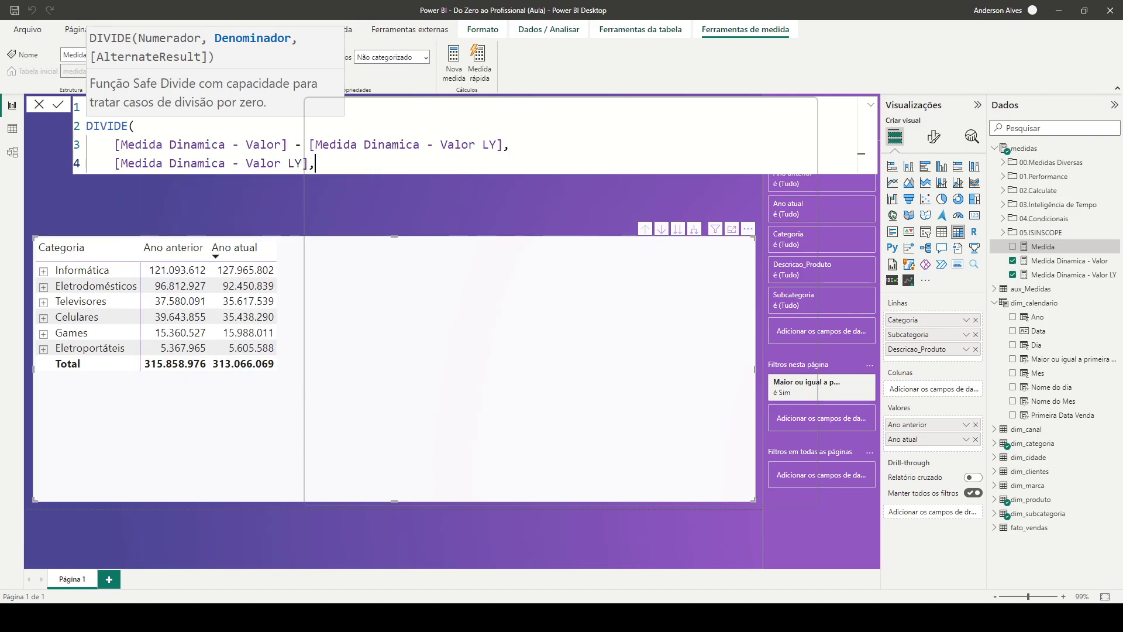
key(Return)
text(0)
key(Return)
key(BackSpace)
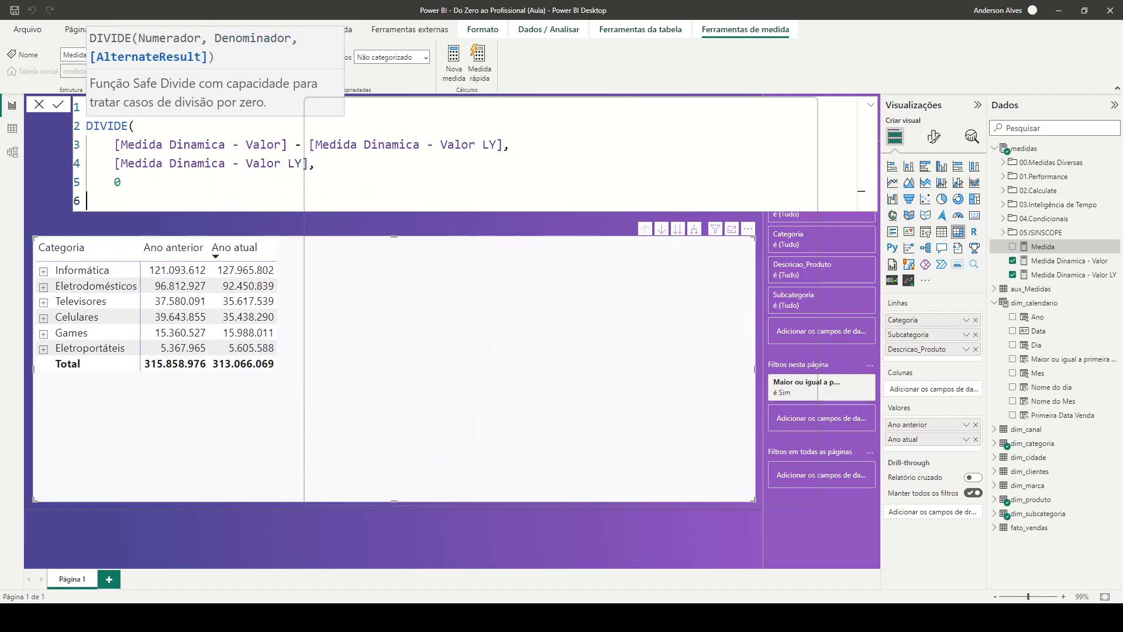
text())
key(Return)
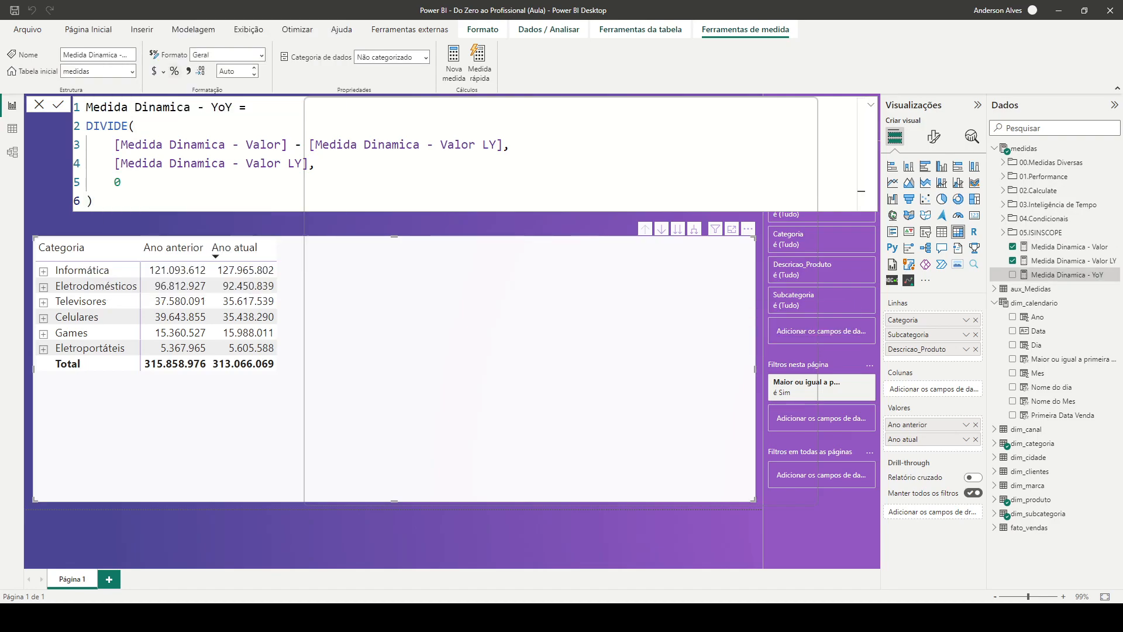
Format Medida Dinamica - YoY as a percentage and add it to the category matrix values under the name YoY
click(174, 71)
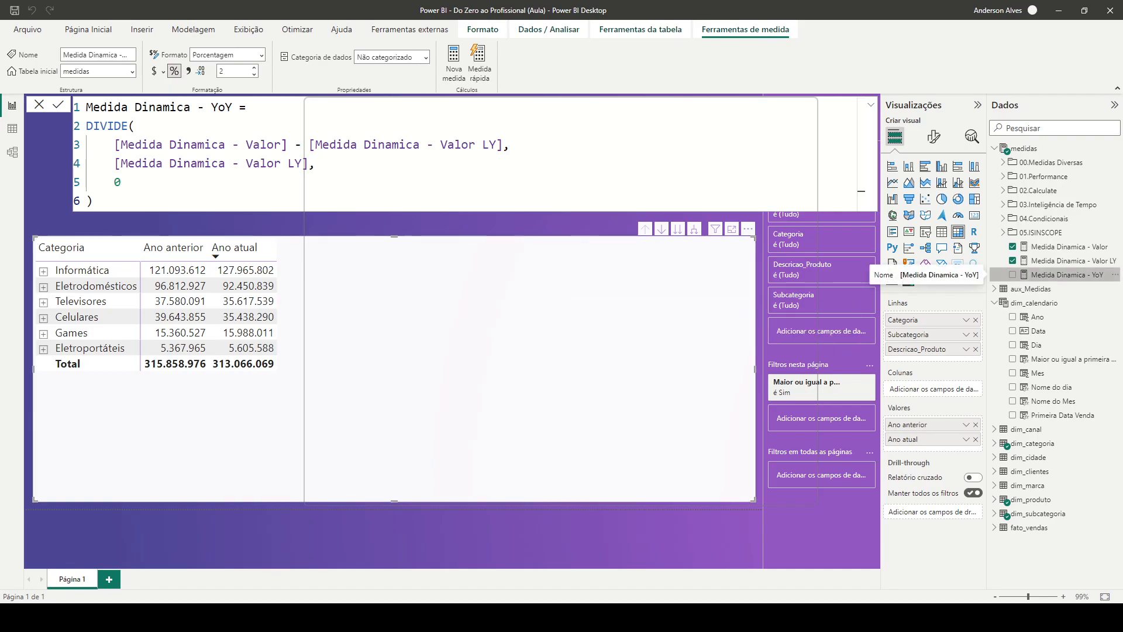
click(1013, 275)
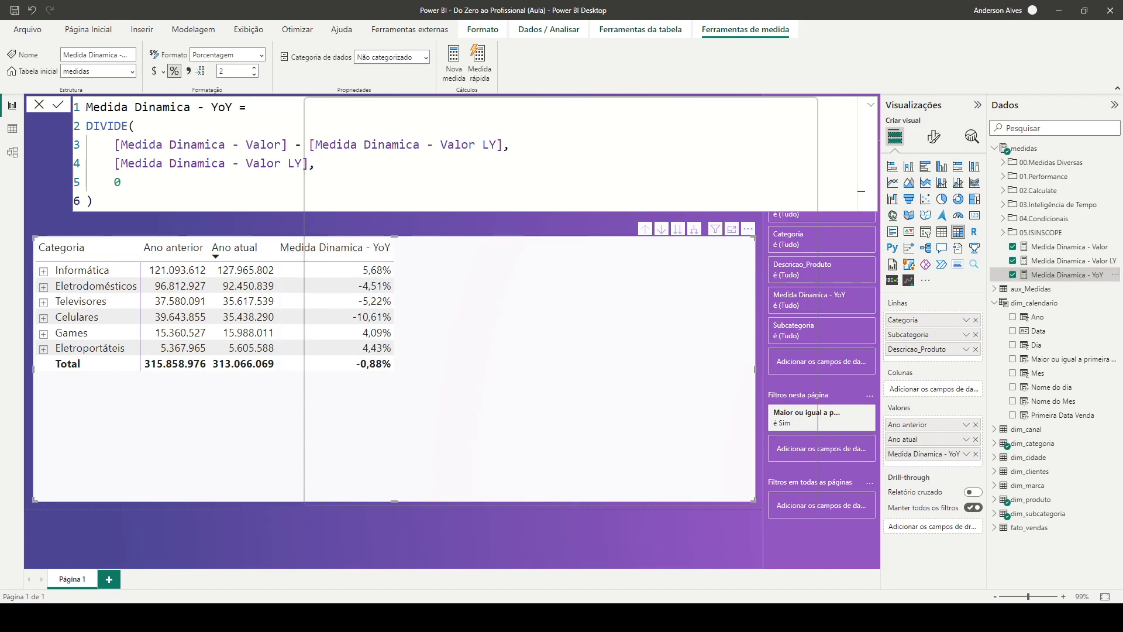
double_click(924, 454)
text(YoY)
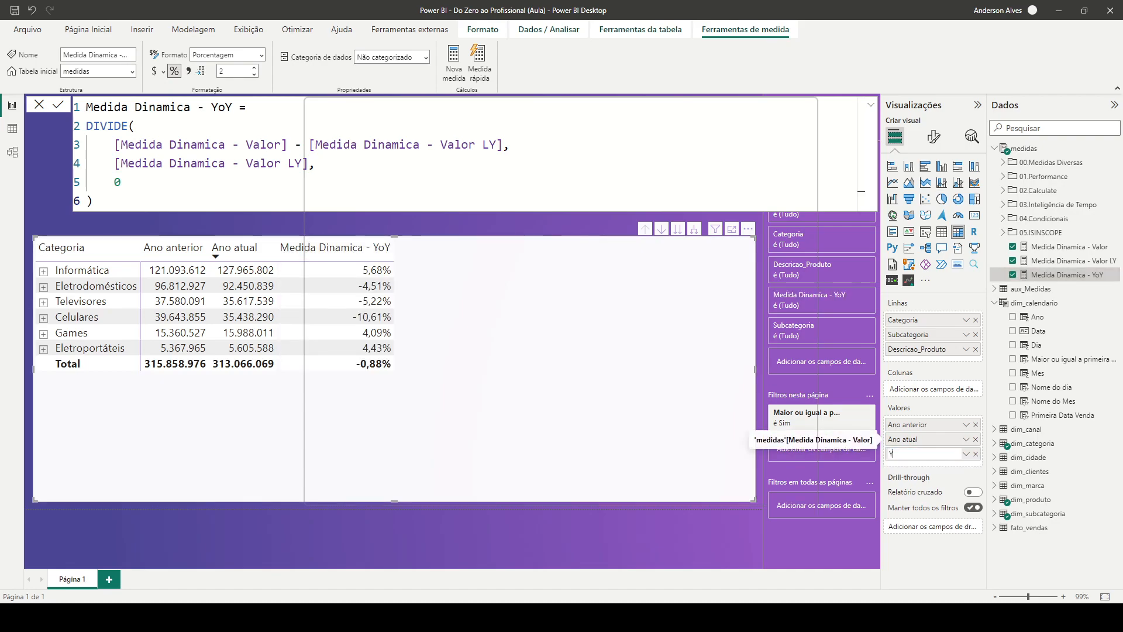
key(Return)
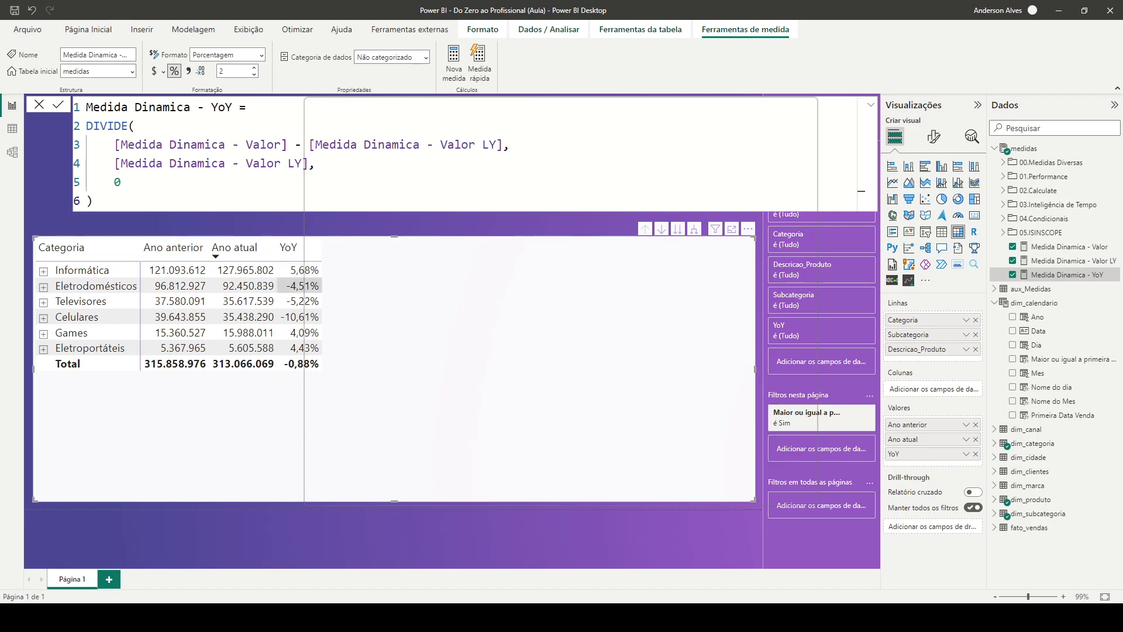
click(433, 224)
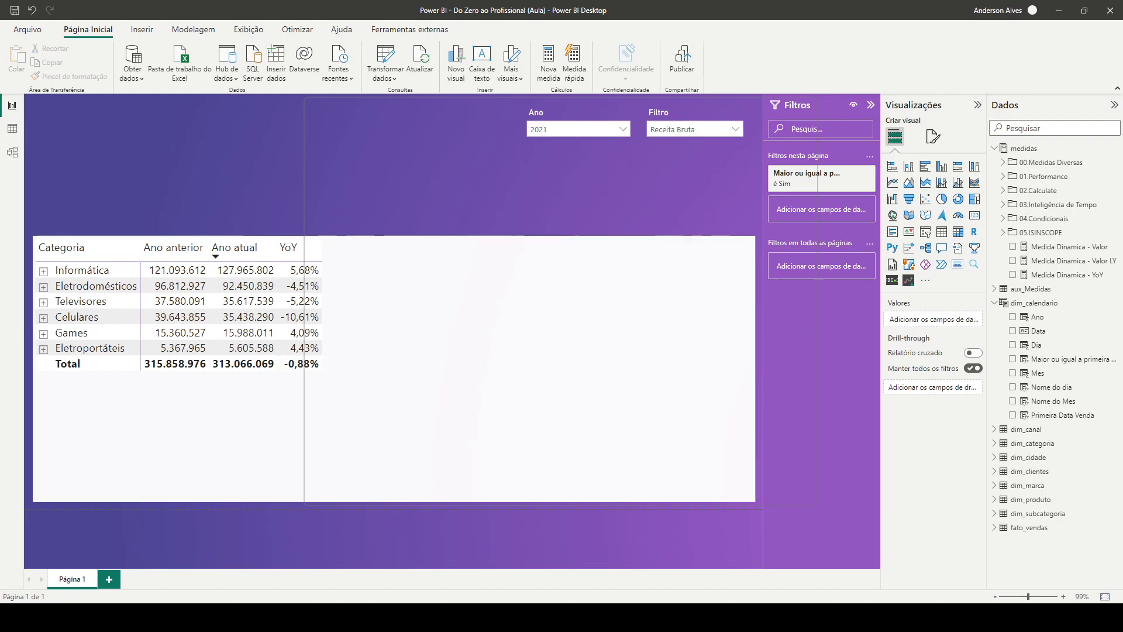
Test the matrix by setting the Ano slicer to 2018 and the Filtro slicer to Receita Líquida
click(623, 129)
scroll(556, 195, down, 2)
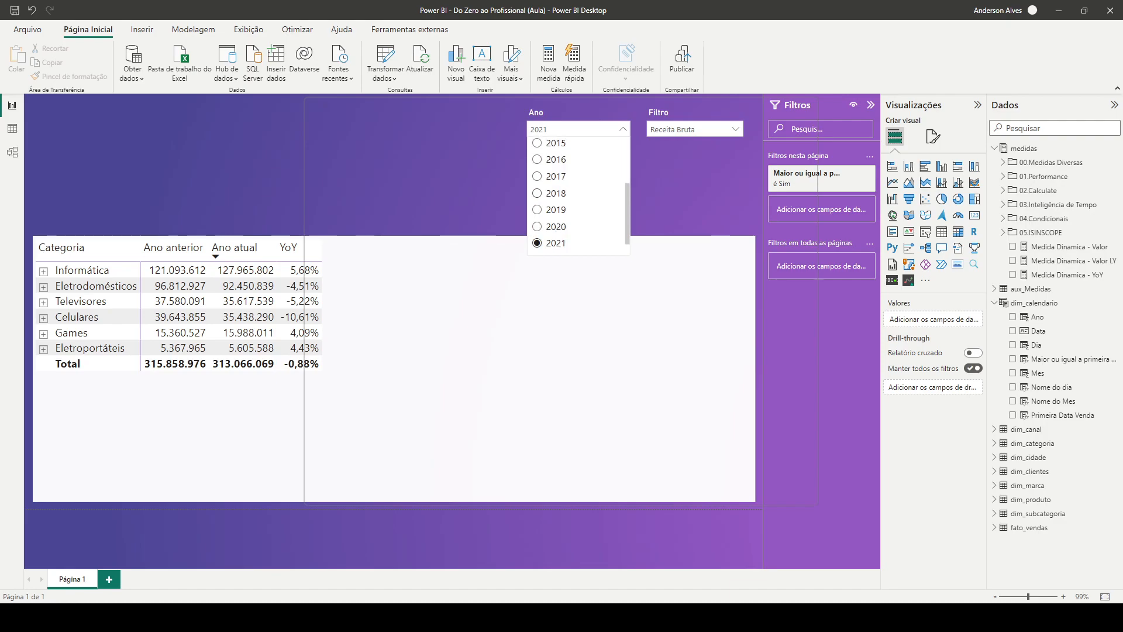
click(556, 194)
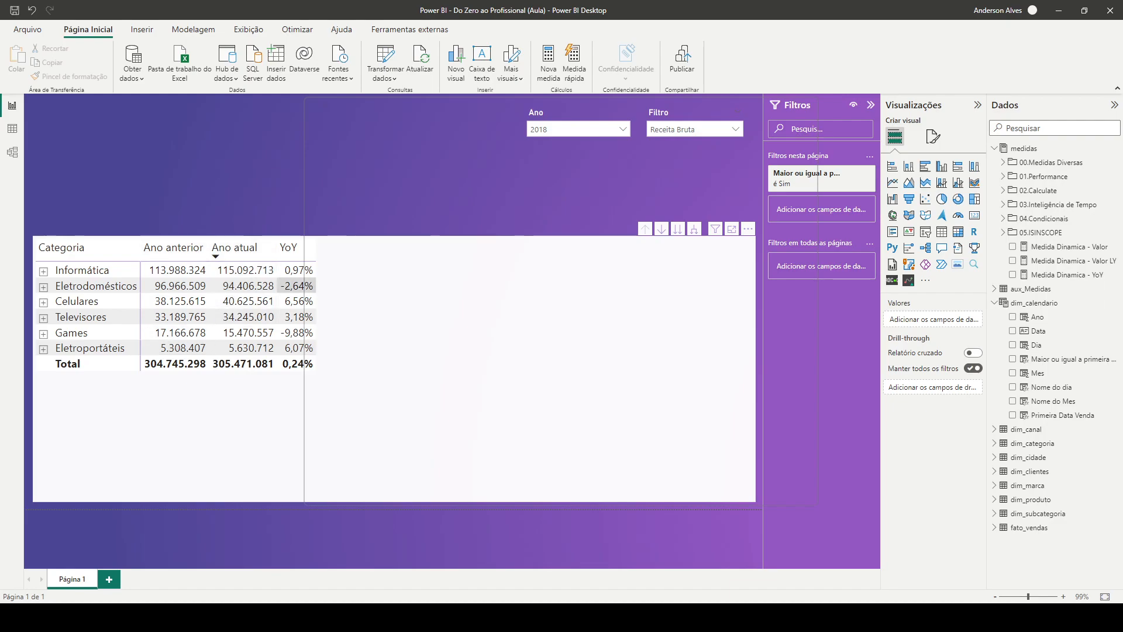
click(694, 130)
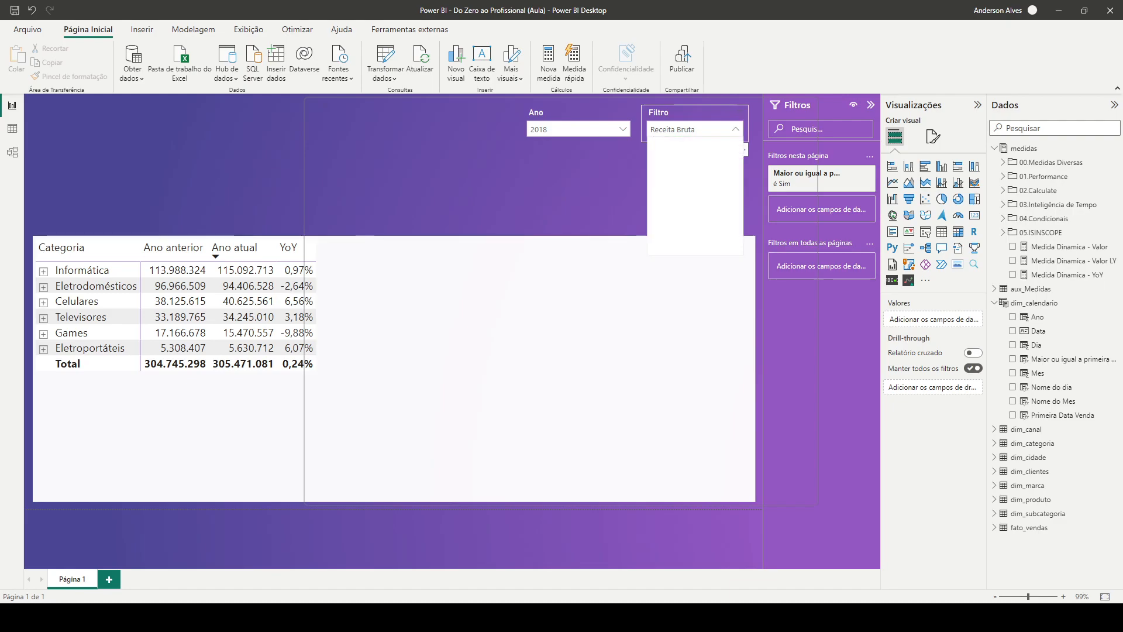
click(682, 223)
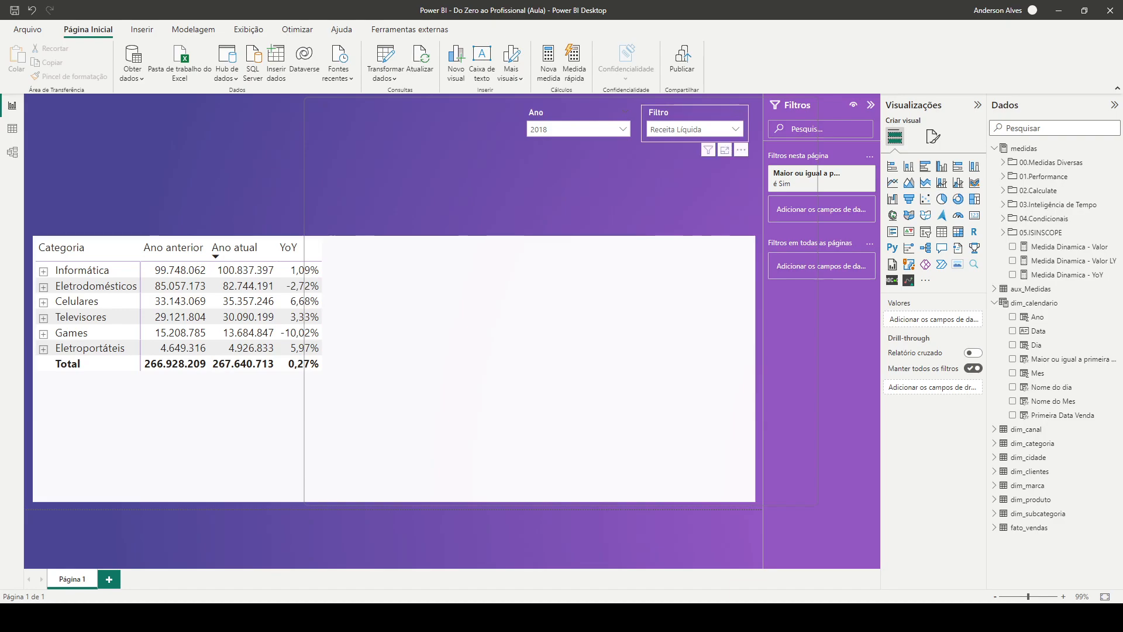
Rename the Filtro slicer's field as Medida and deselect the slicer
click(679, 113)
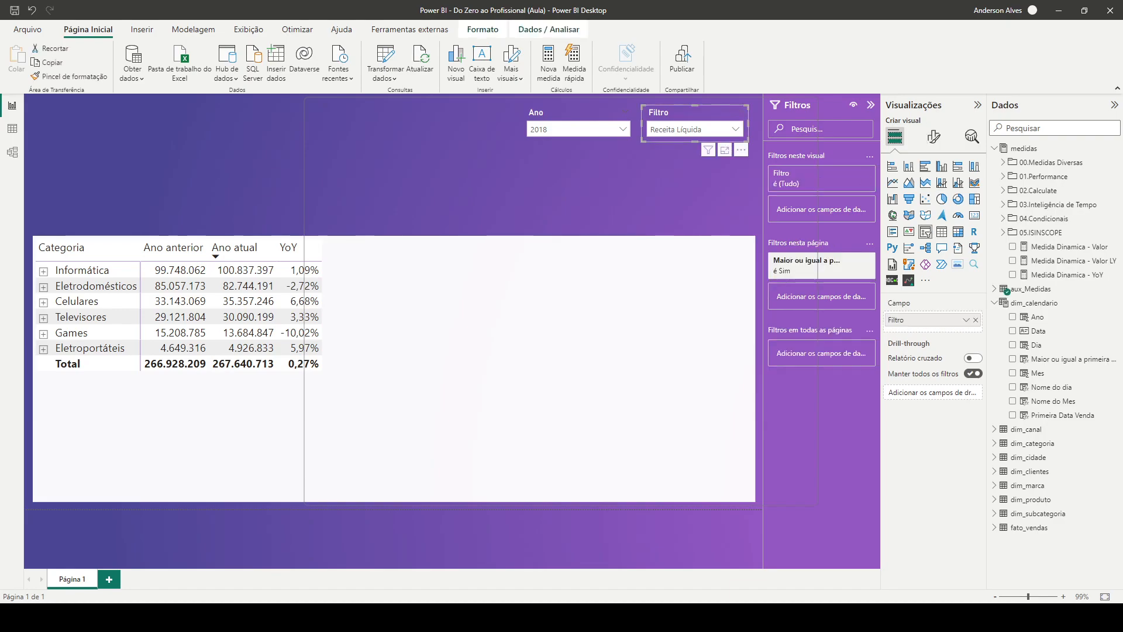
double_click(913, 320)
text(Medida)
key(Return)
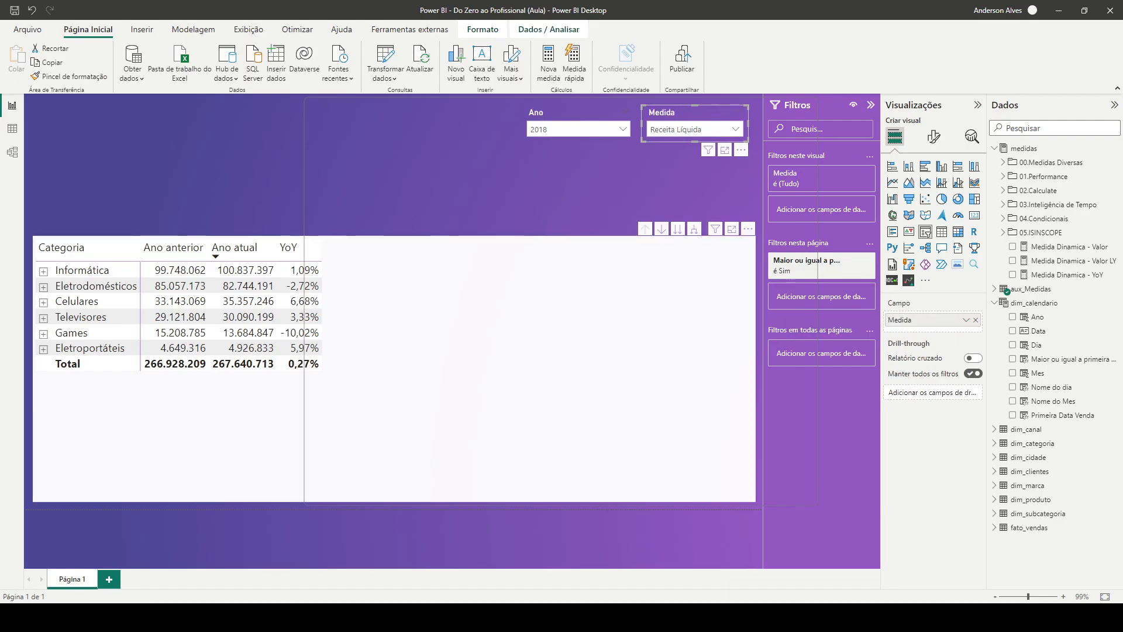
click(503, 185)
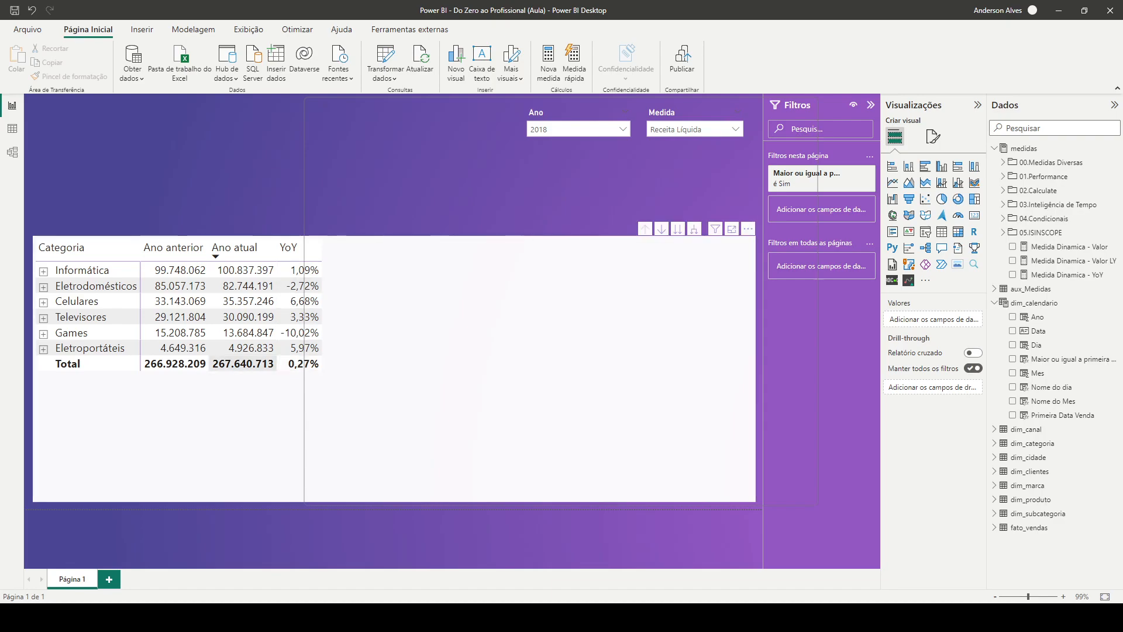
click(1003, 232)
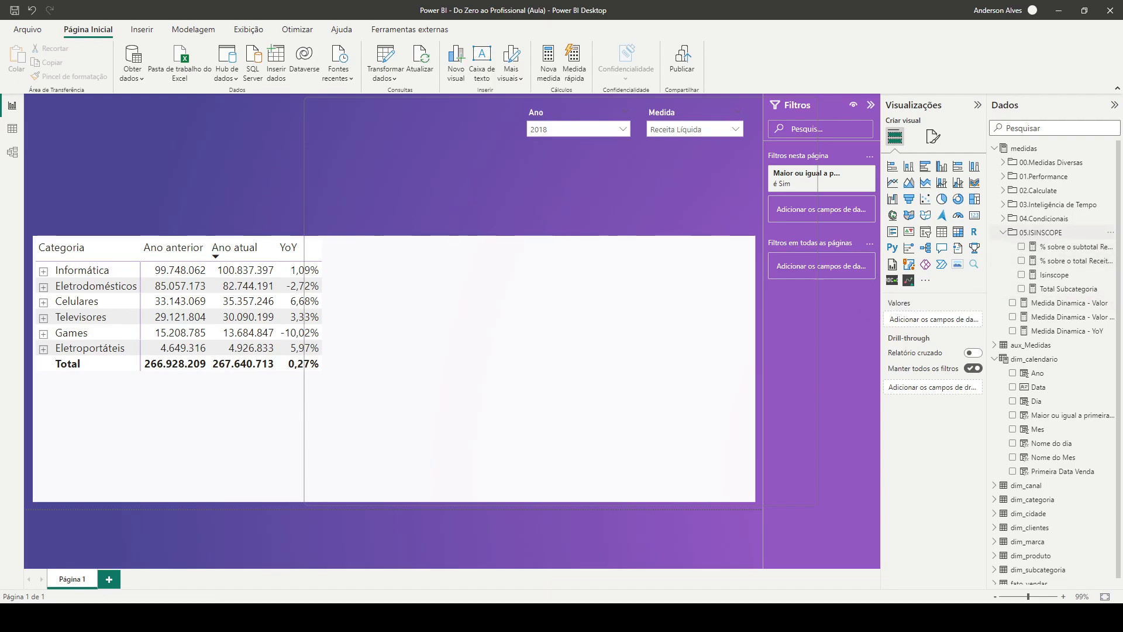
click(1003, 232)
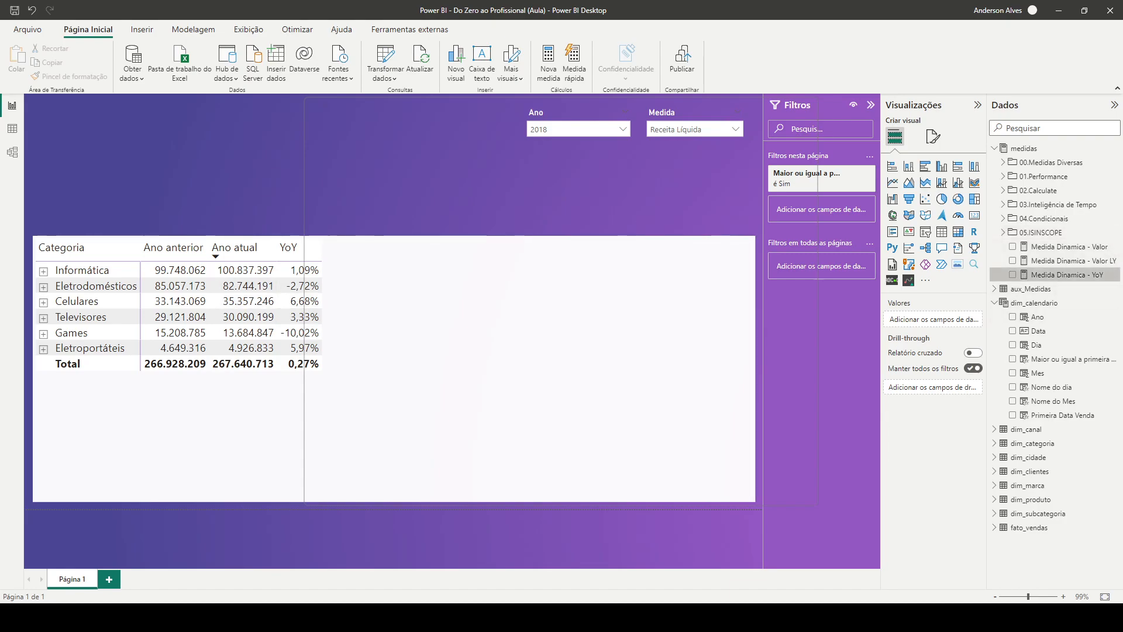
Create a new measure named Medida Dinamica - Share in the medidas table and begin its formula on a second line
right_click(1054, 274)
click(1030, 297)
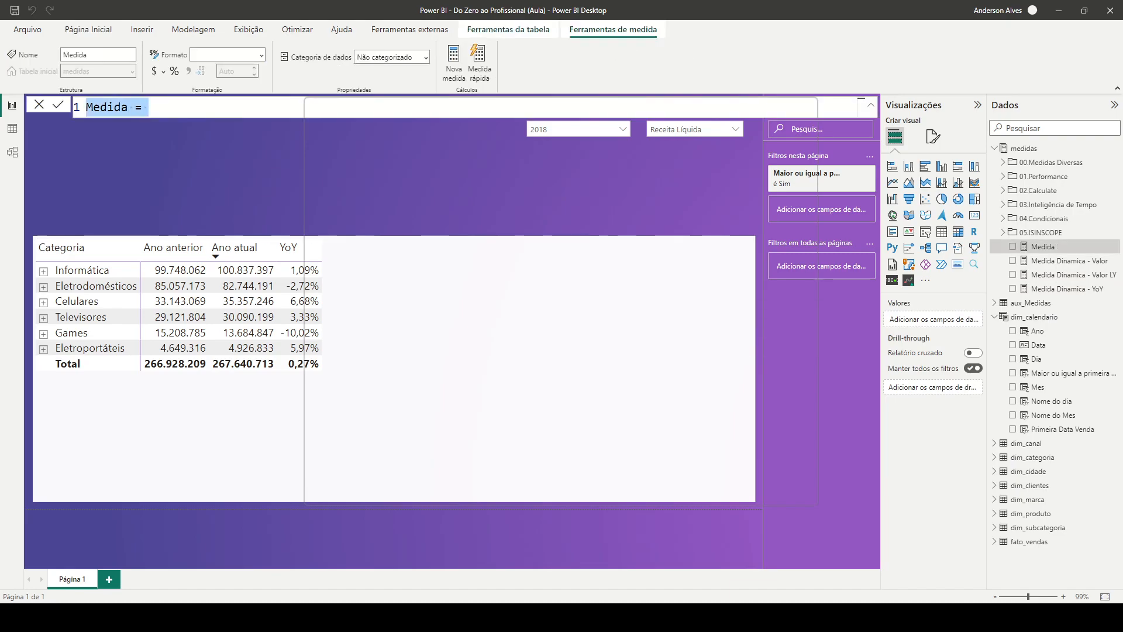
key(Home)
key(ctrl+shift+Right)
text(Meida)
key(BackSpace)
key(BackSpace)
key(BackSpace)
text(dida Dina)
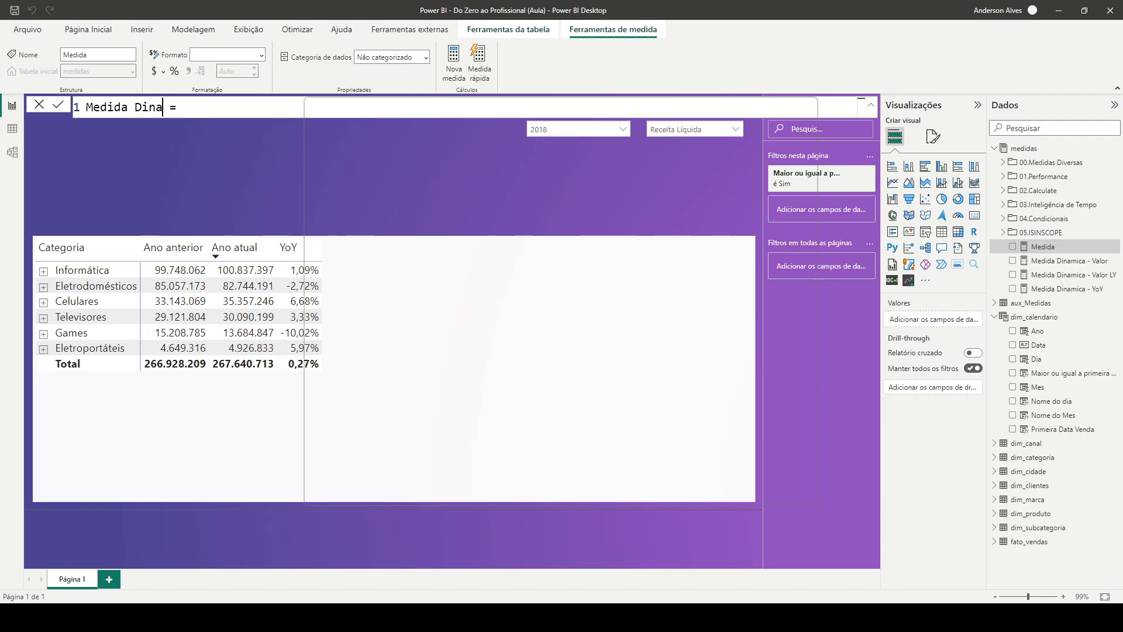
text(mica)
text(- Share)
key(End)
key(shift+Return)
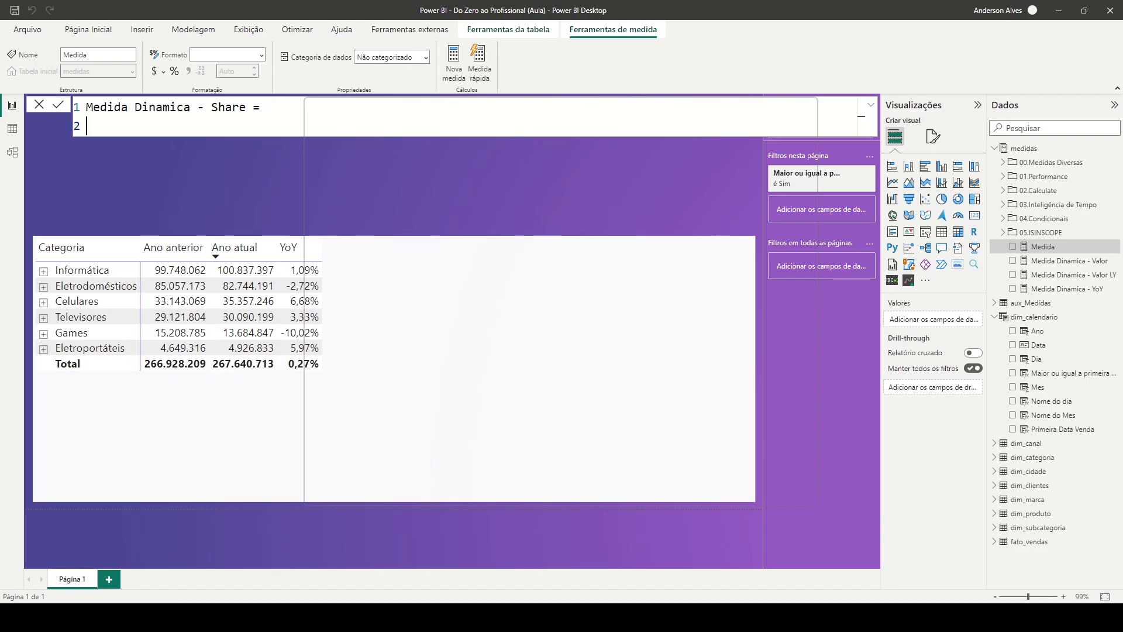
Declare the variable TotalProduto as a CALCULATE of [Medida Dinamica - Valor] on the second line of the formula
text(var T)
text(otalProduy)
key(BackSpace)
text(to)
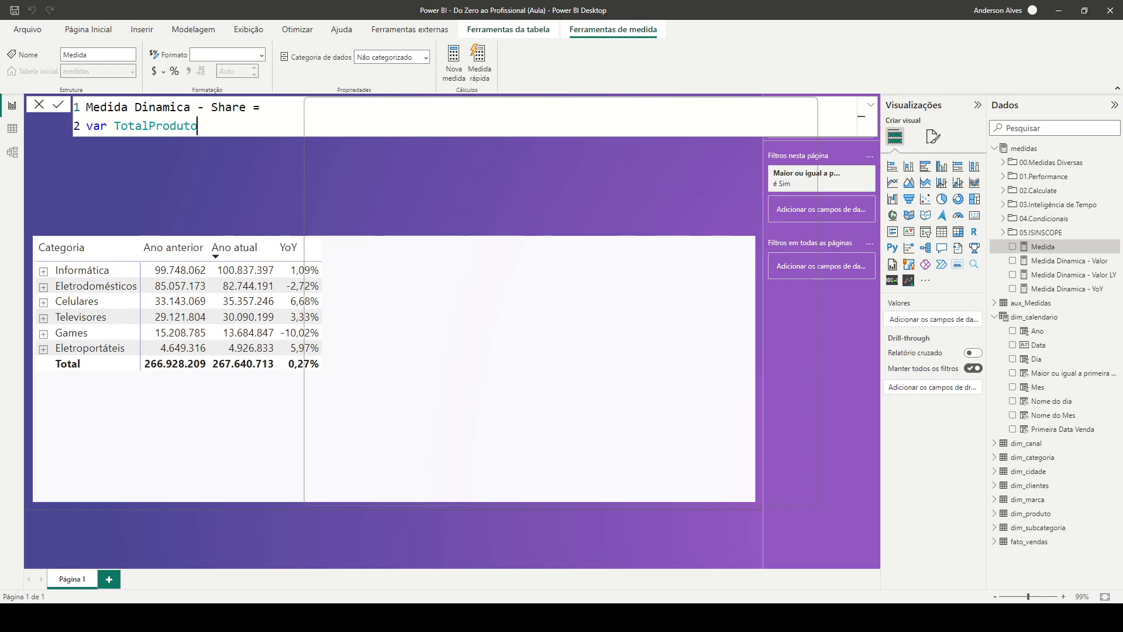
text( = calc)
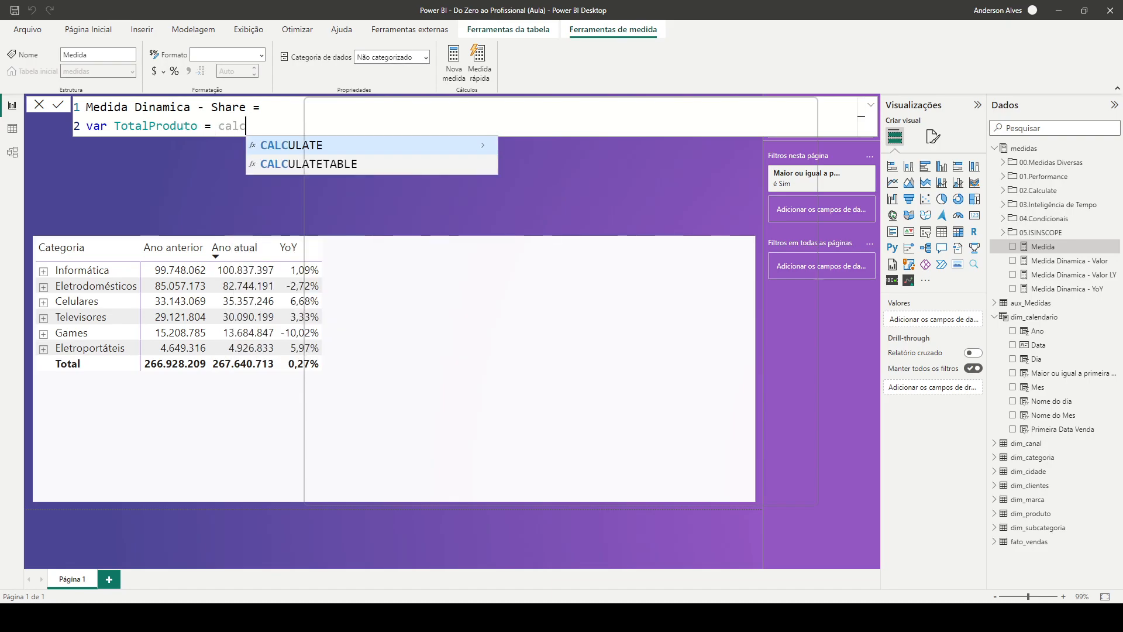
key(Tab)
text([Medi)
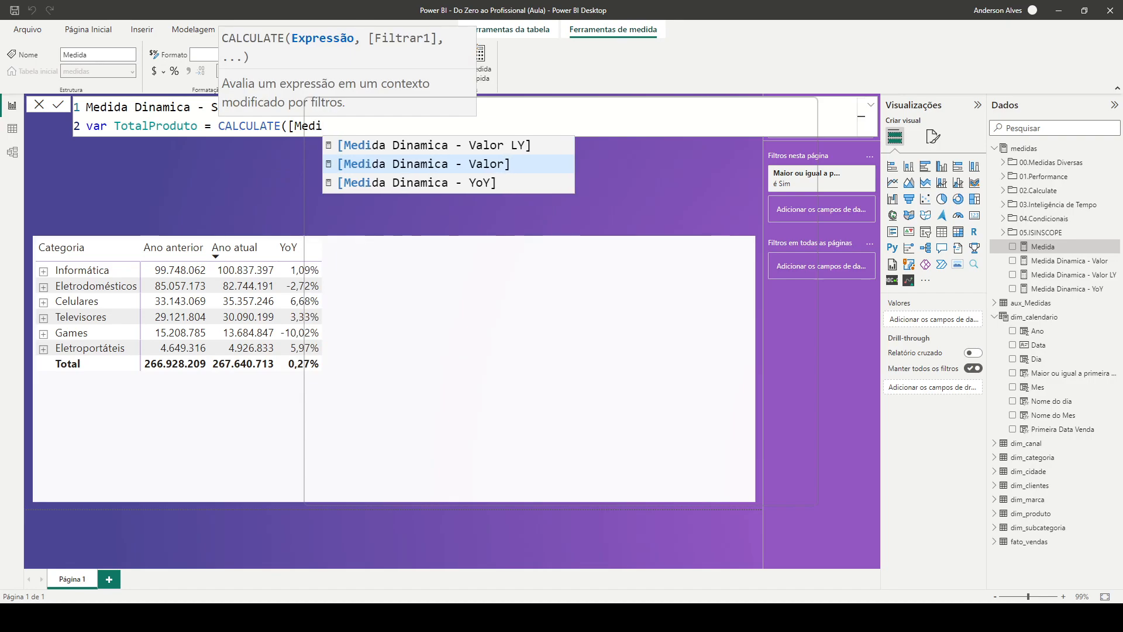
key(Tab)
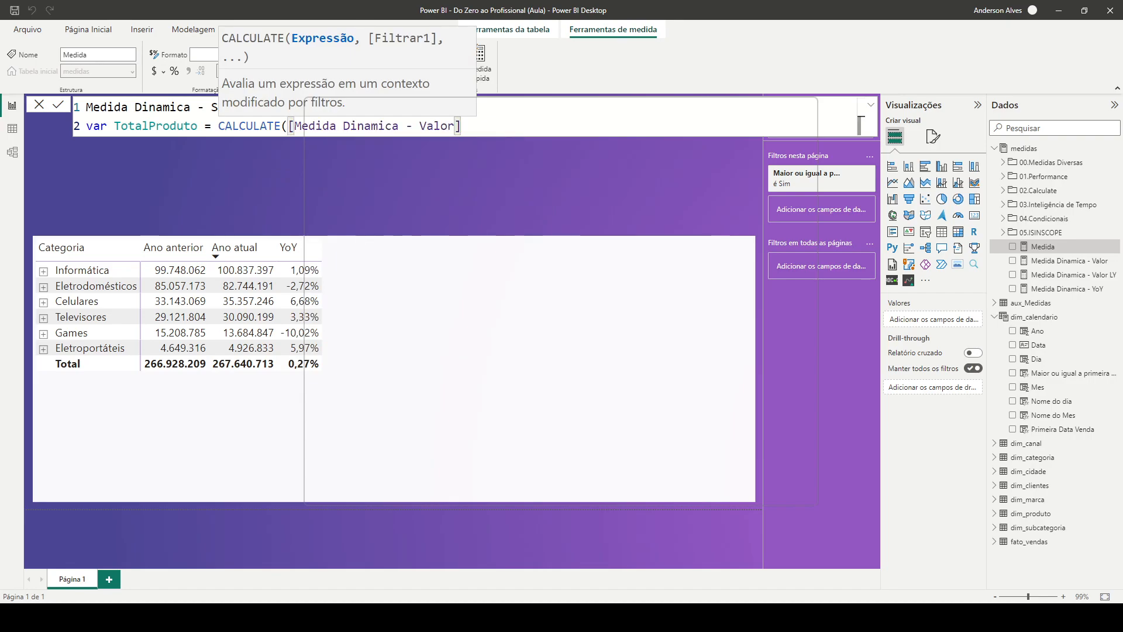
Complete TotalProduto with the filter ALLSELECTED(dim_produto[Descricao_Produto]) and close the CALCULATE
text(, alls)
key(Tab)
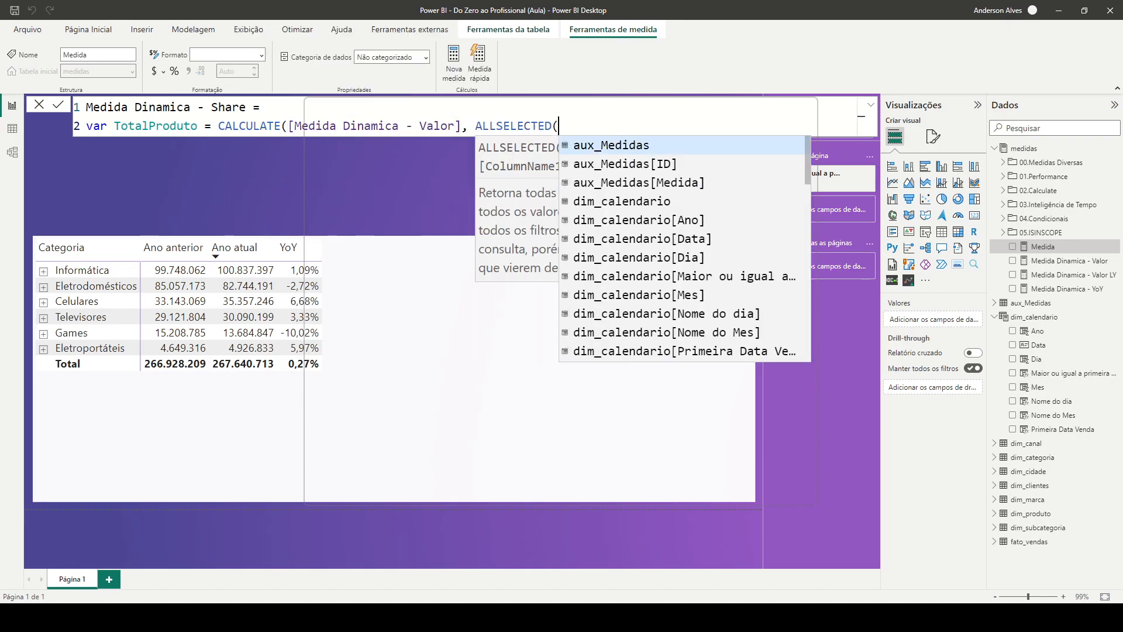
text(produ)
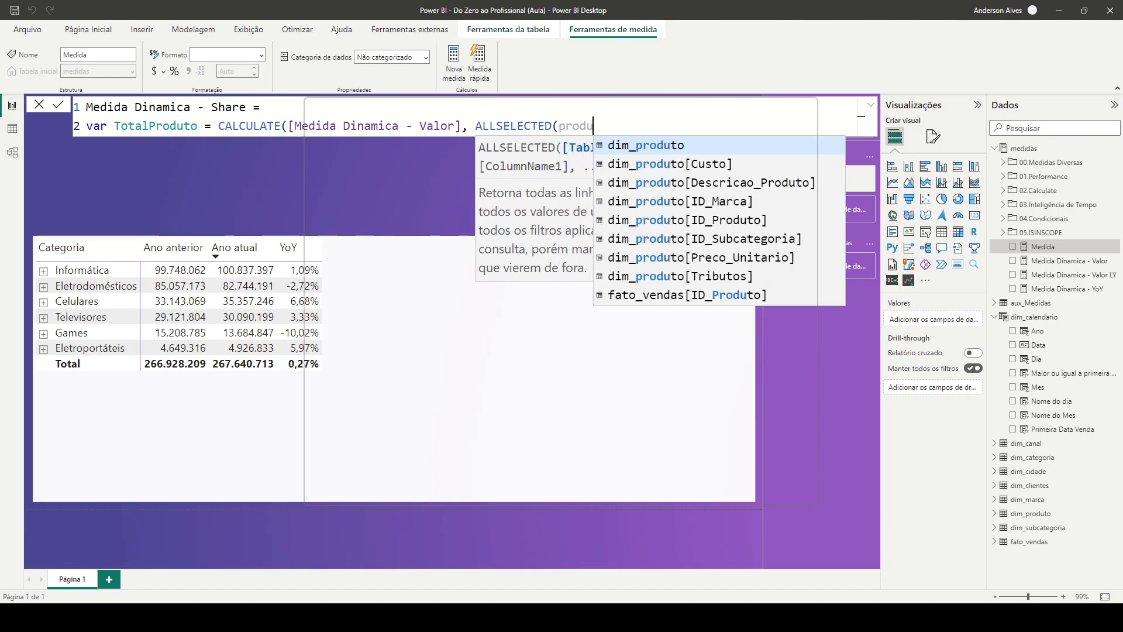
key(Down)
key(Down)
key(Tab)
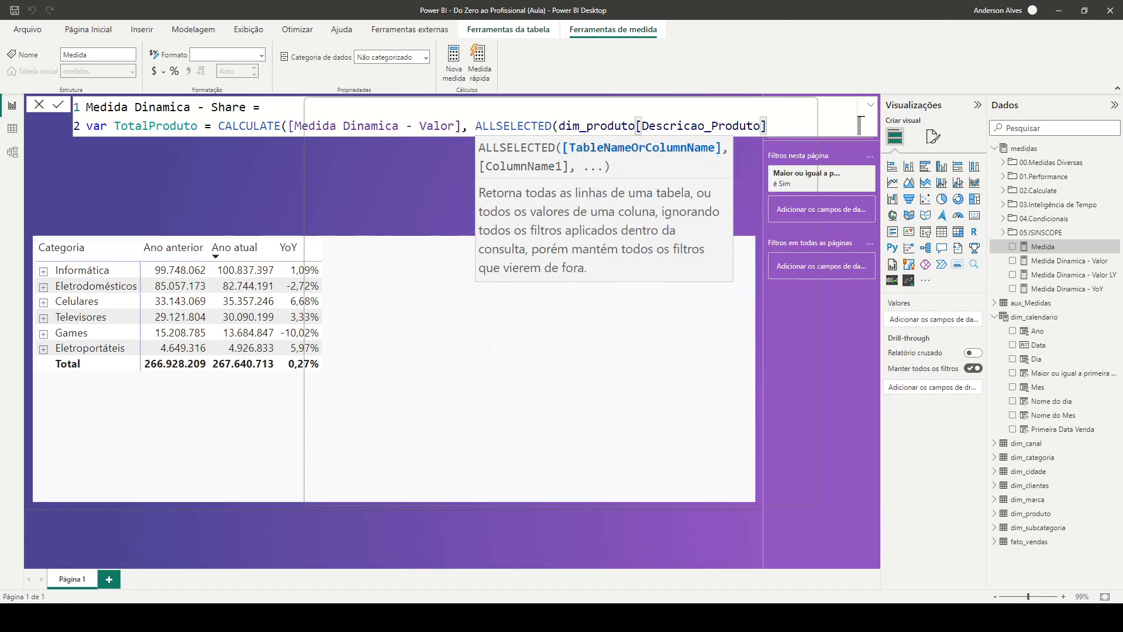
text()))
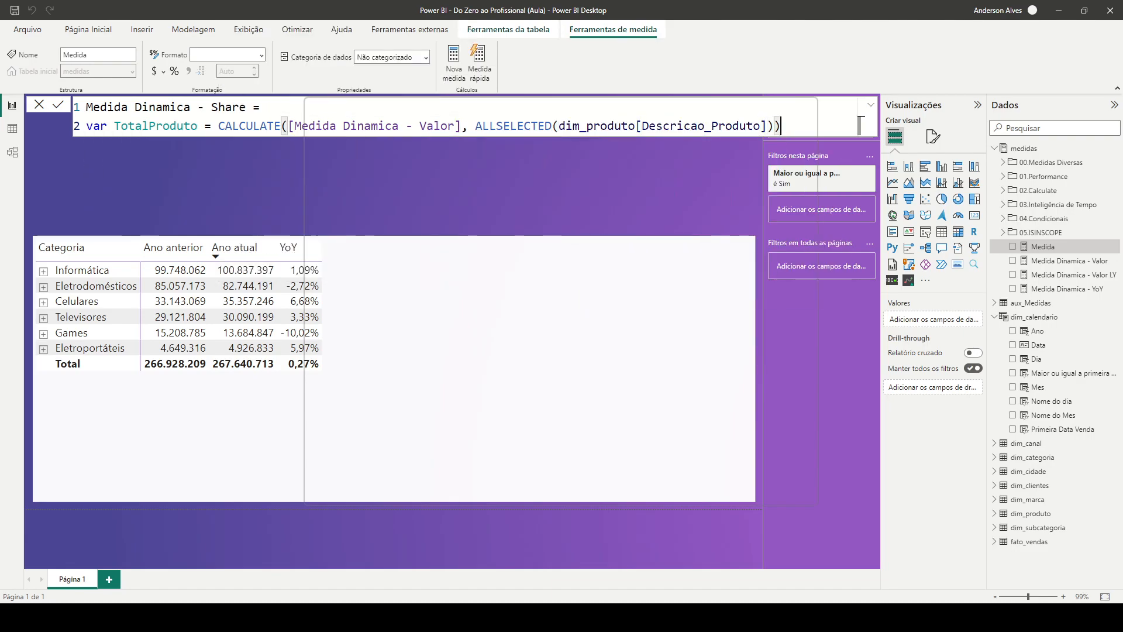
Declare the variable TotalSubcategoria on a new line as a CALCULATE of [Medida Dinamica - Valor]
key(shift+Return)
text(var TotalSubcategoria = CALCULATE([Me)
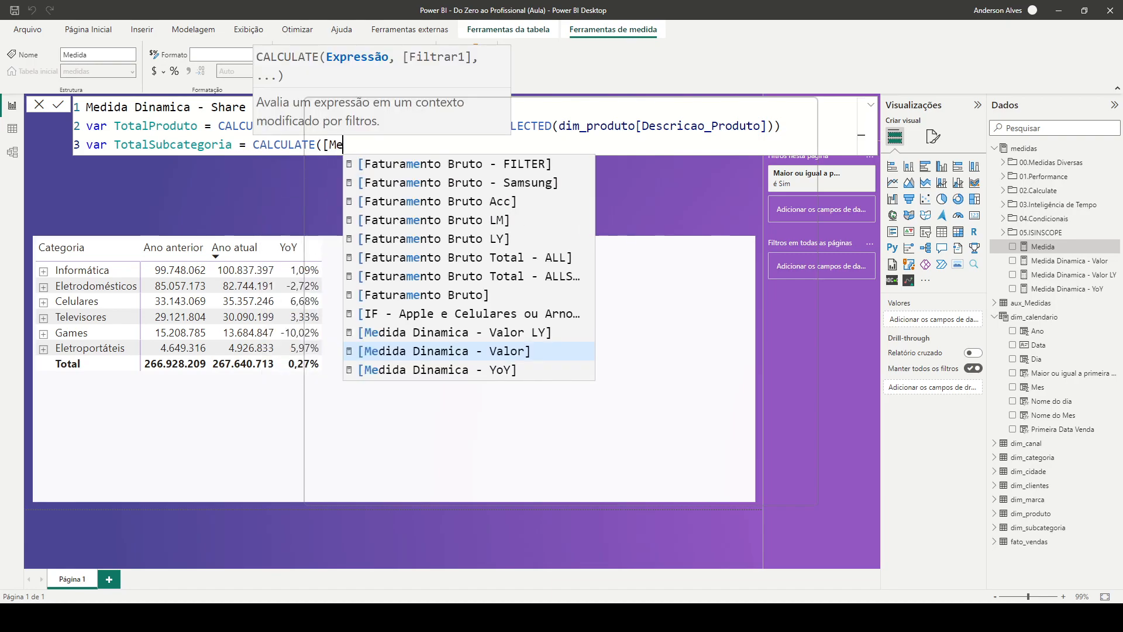
key(Tab)
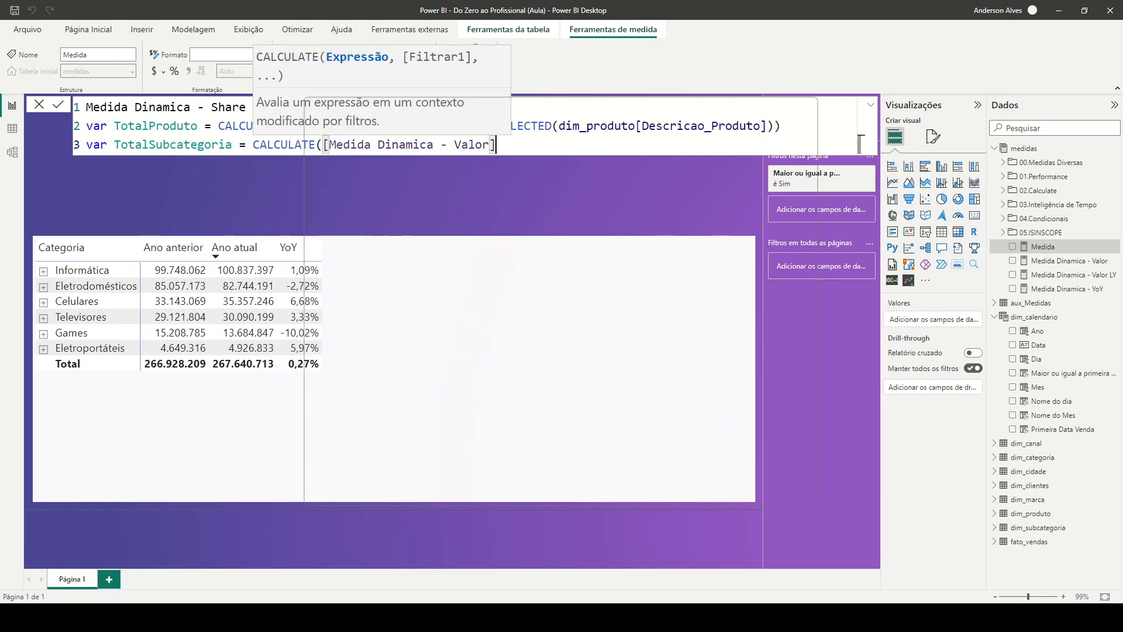
Give TotalSubcategoria the filter ALLSELECTED(dim_subcategoria[Subcategoria])
text(, as)
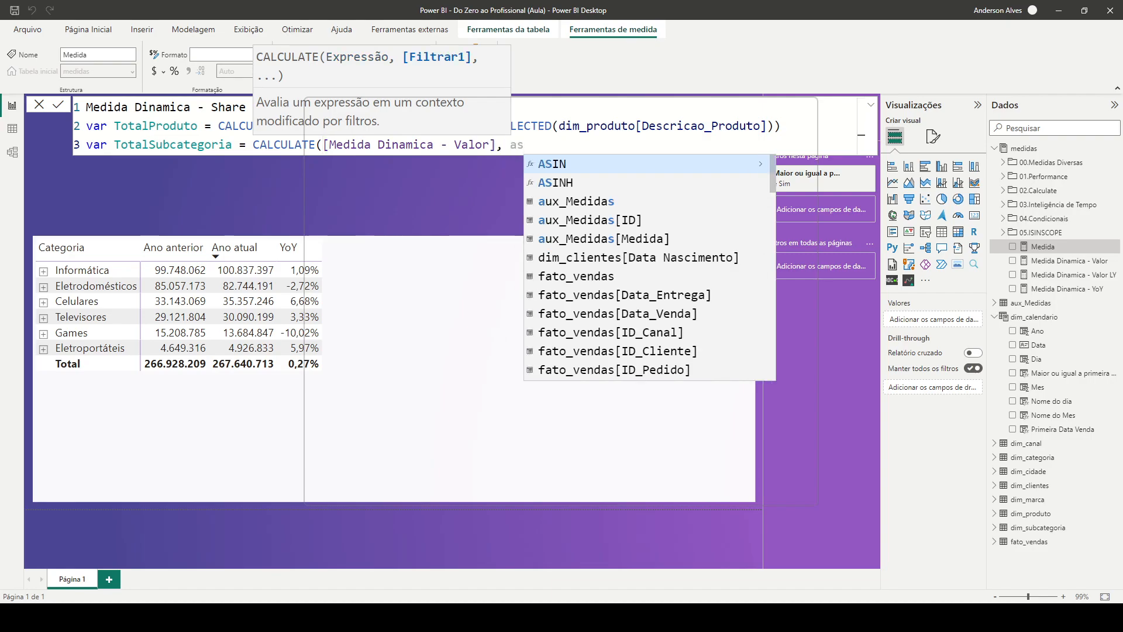
key(BackSpace)
text(ll)
key(Down)
key(Down)
key(Down)
key(Down)
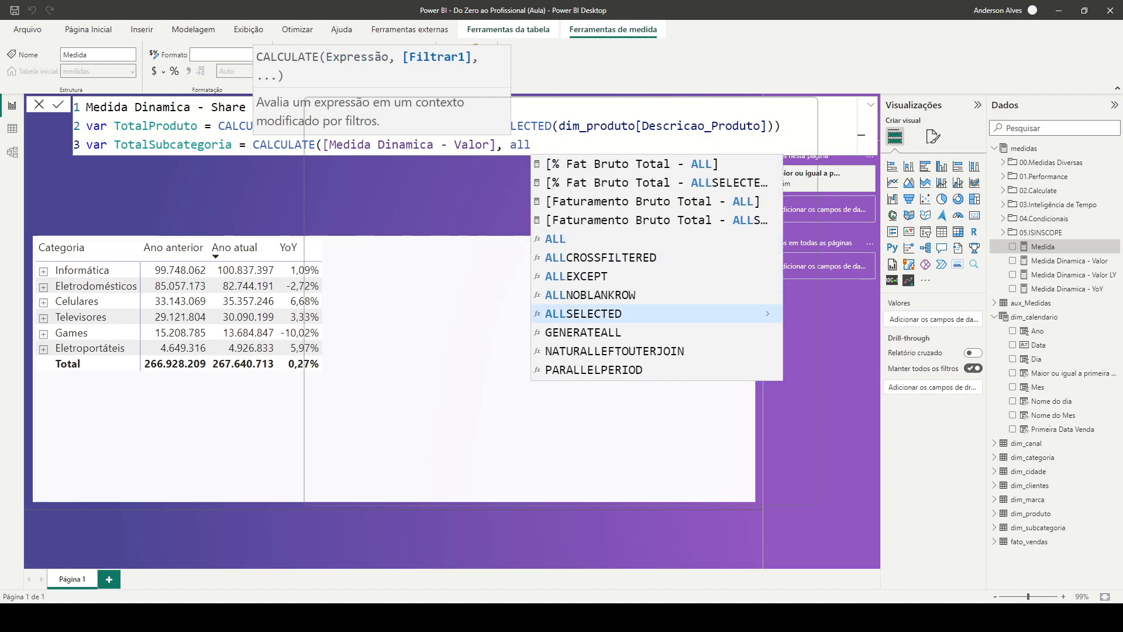
key(Tab)
text(subc)
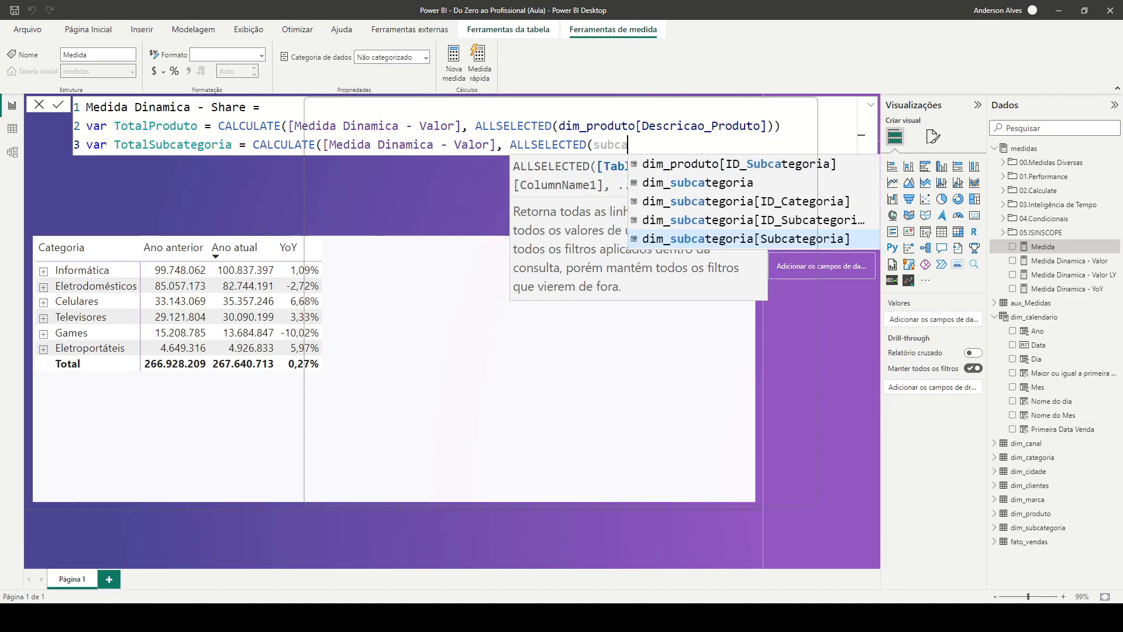
key(Tab)
text())
Declare the variable TotalCategoria with a copy of the TotalSubcategoria expression, and add the missing closing parenthesis to TotalSubcategoria
key(shift+Return)
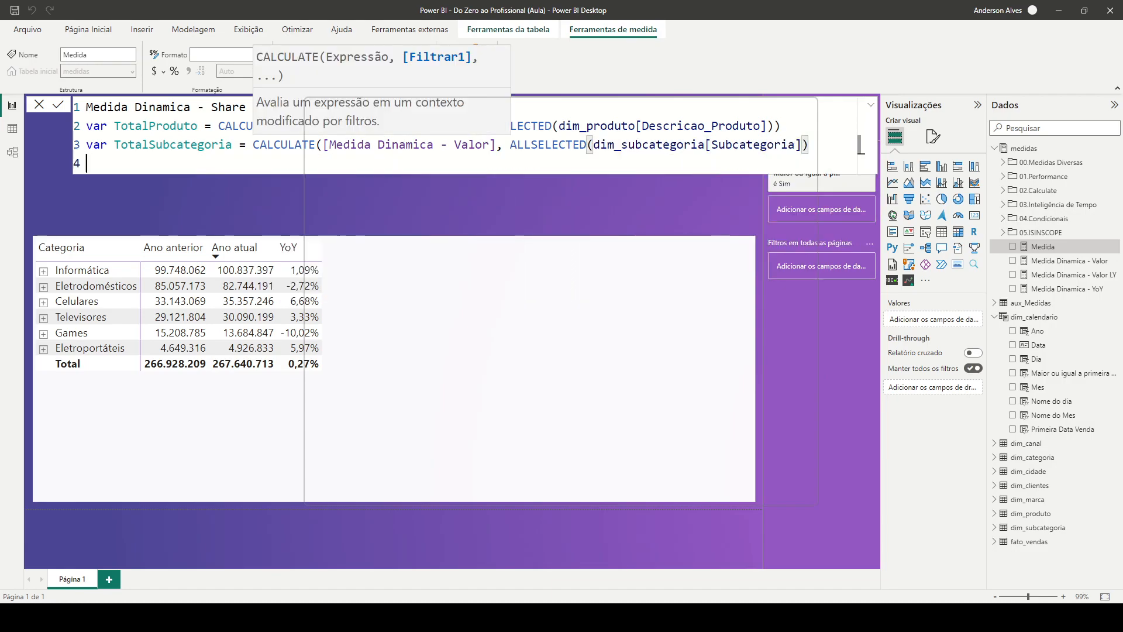
text(var TotalCategoria =)
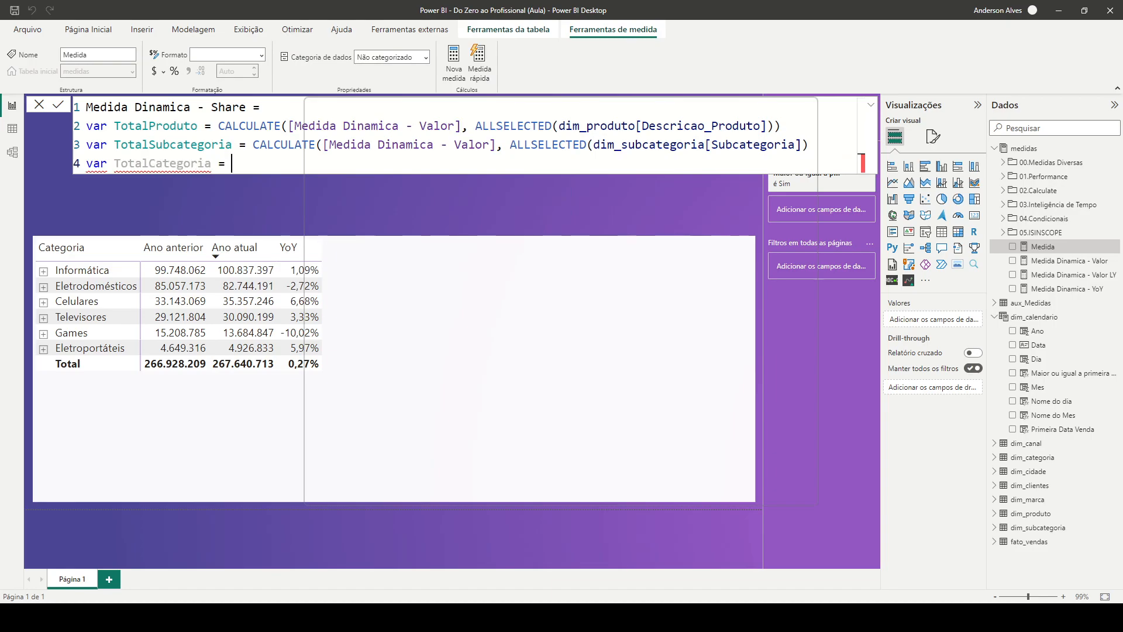
drag(809, 145, 253, 144)
key(ctrl+c)
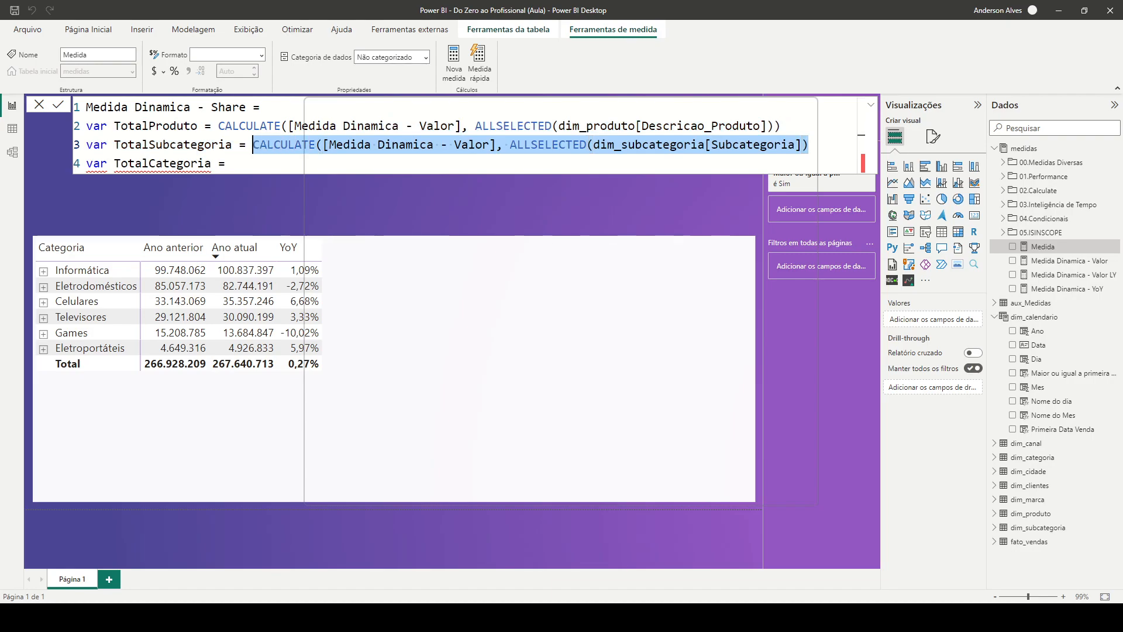
click(231, 163)
click(809, 145)
text())
click(232, 163)
key(ctrl+v)
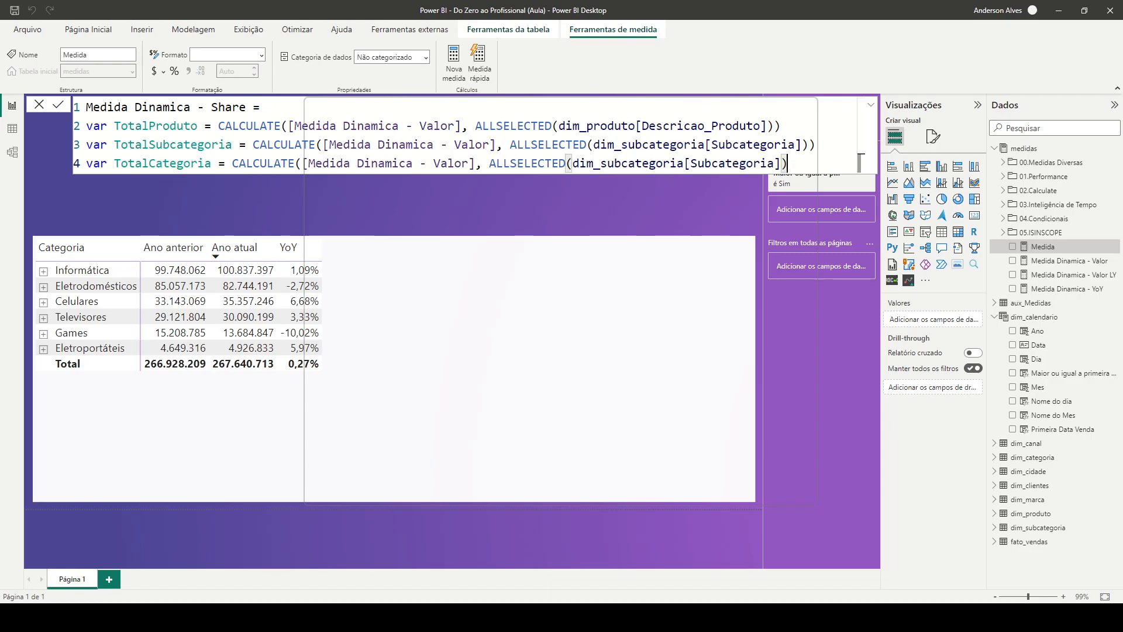
Change the ALLSELECTED column in TotalCategoria to dim_categoria[Categoria] and close its CALCULATE
text())
key(Left)
key(Left)
key(ctrl+shift+Left)
key(ctrl+shift+Left)
key(ctrl+shift+Left)
key(ctrl+shift+Left)
key(ctrl+shift+Right)
text((categori)
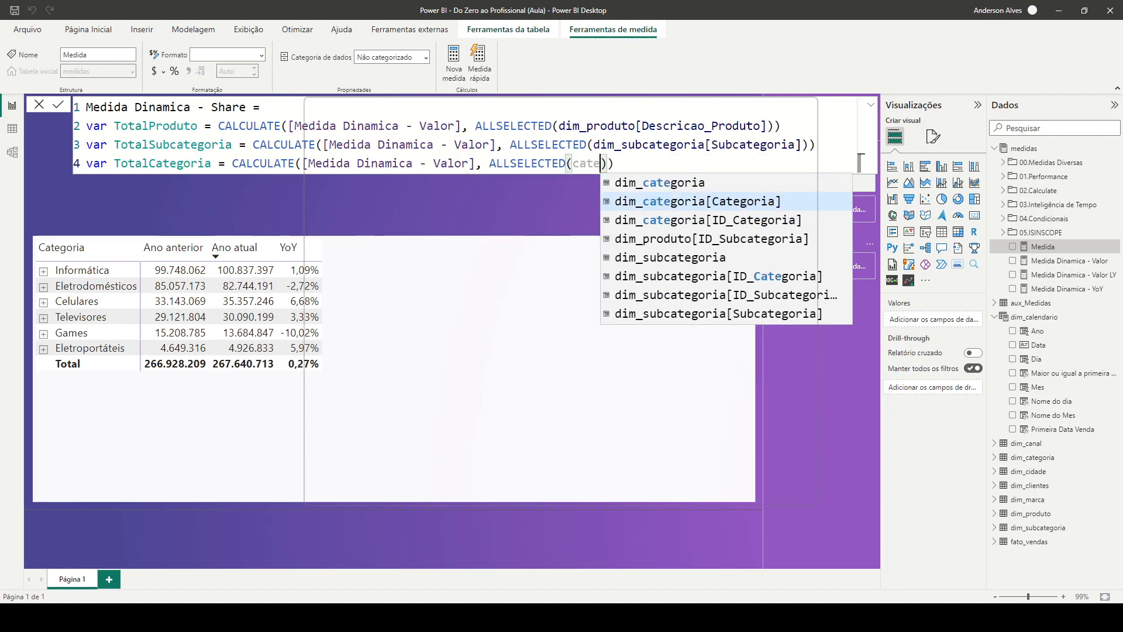
key(Tab)
key(Right)
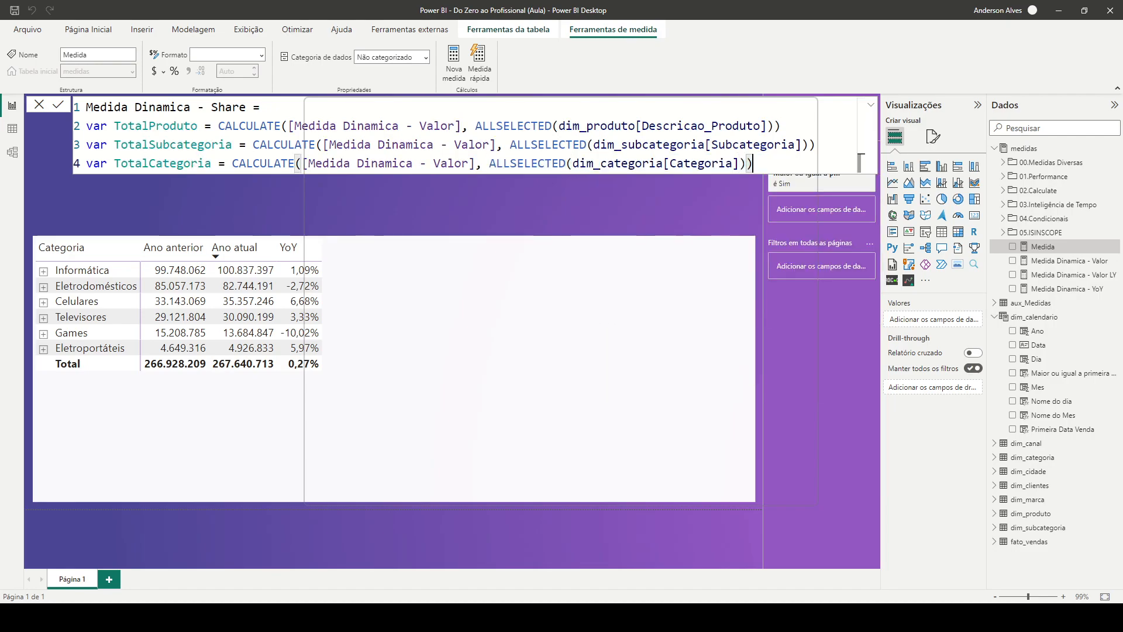
Leave a blank line after the variables, add return, and start a SWITCH with TRUE() as its expression
key(shift+Return)
key(shift+Return)
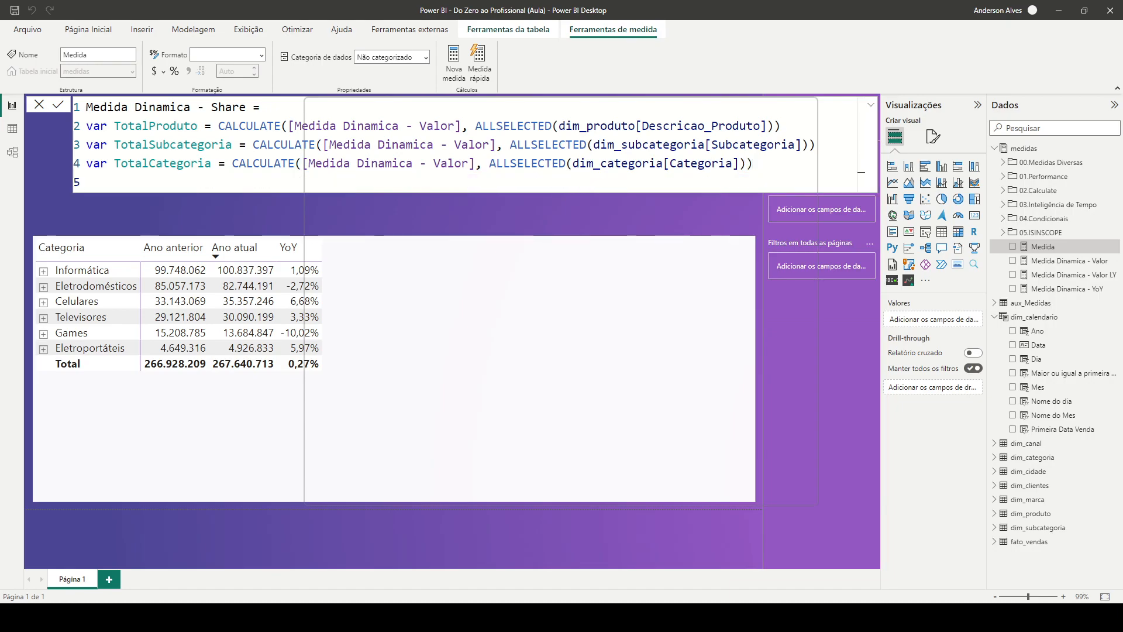
text(return)
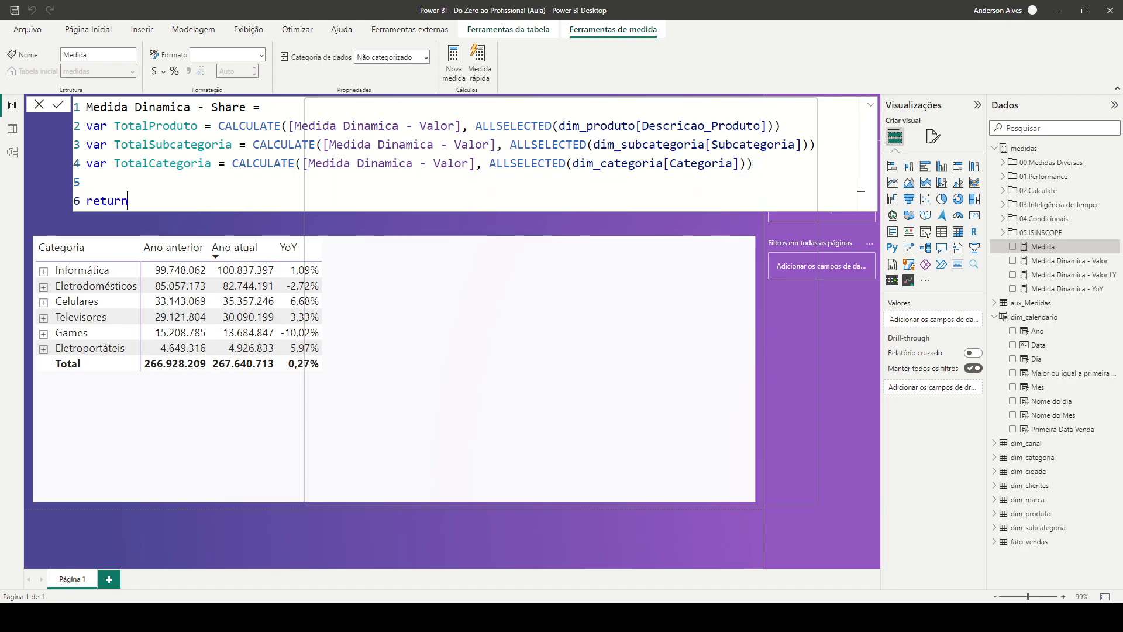
key(shift+Return)
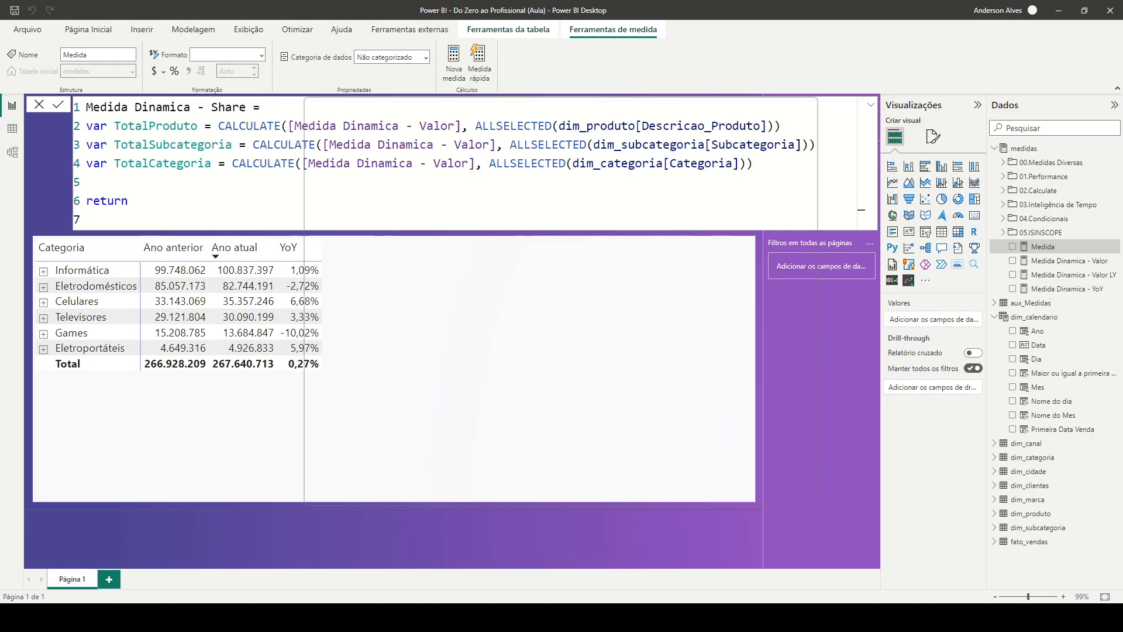
text(swit)
key(Tab)
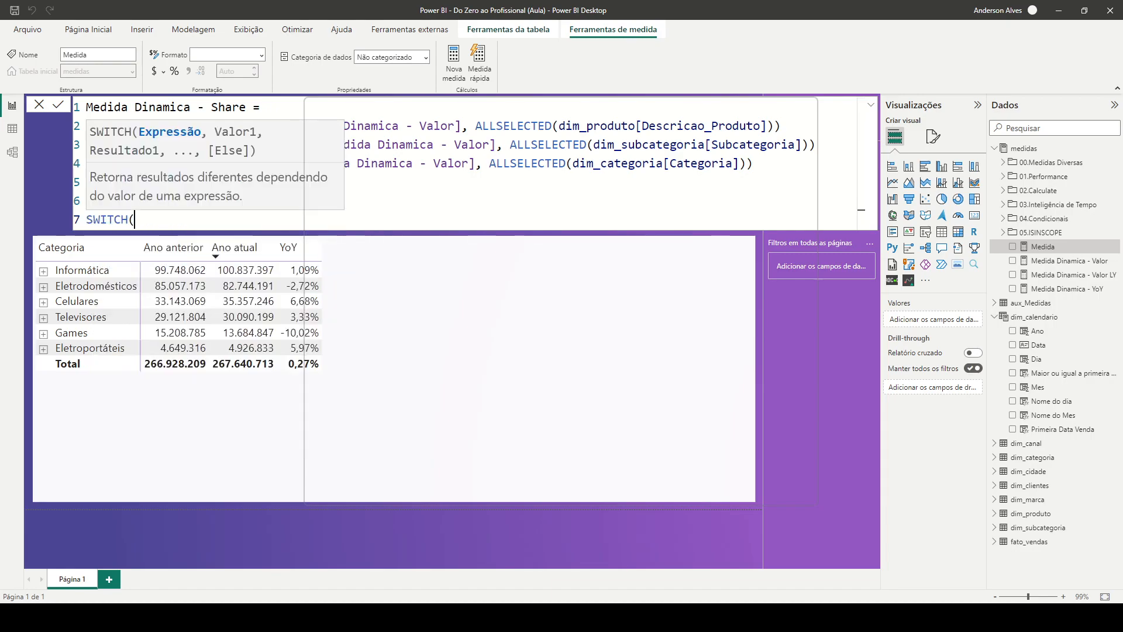
key(shift+Return)
text(tru)
key(Tab)
text(,)
key(shift+Return)
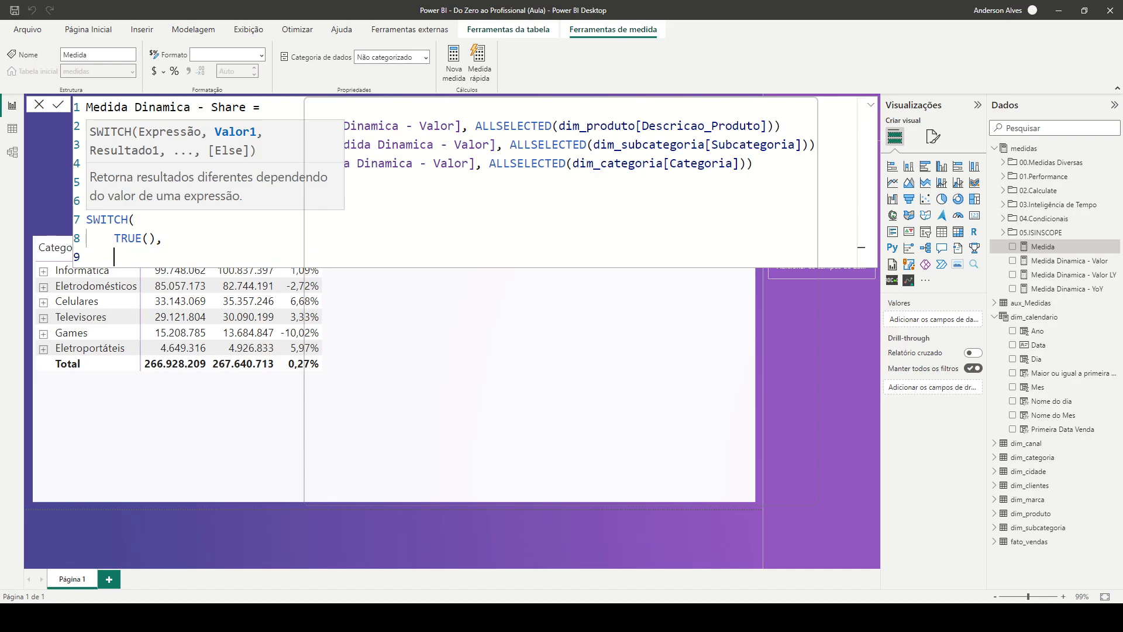
click(860, 162)
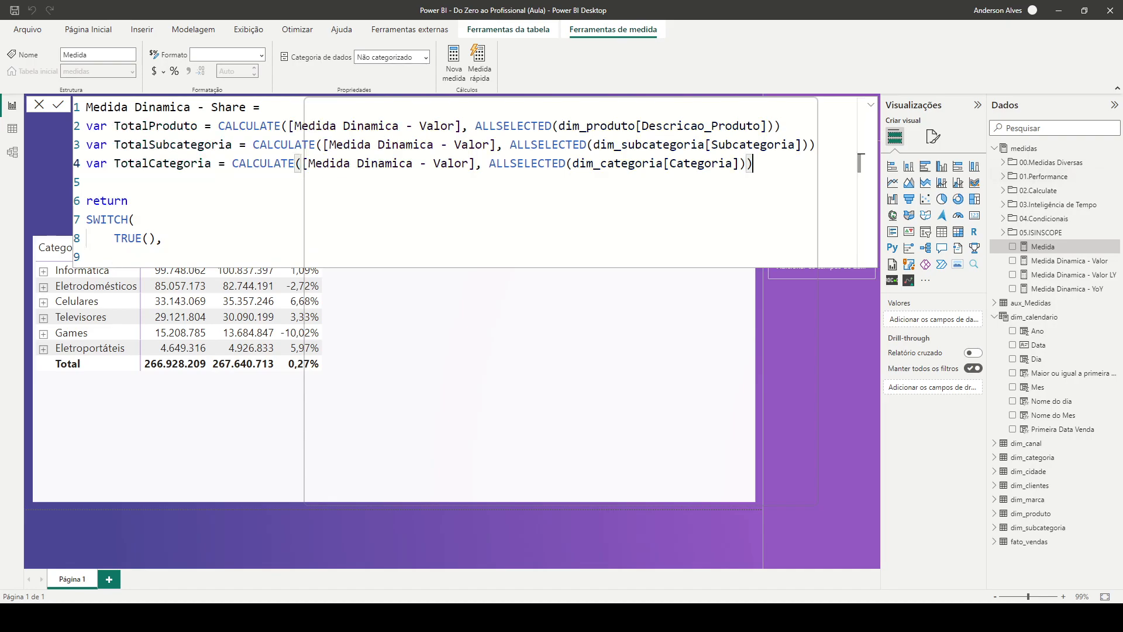
Add ISINSCOPE on dim_produto[Descricao_Produto] as the first condition of the SWITCH
click(861, 249)
text(isin)
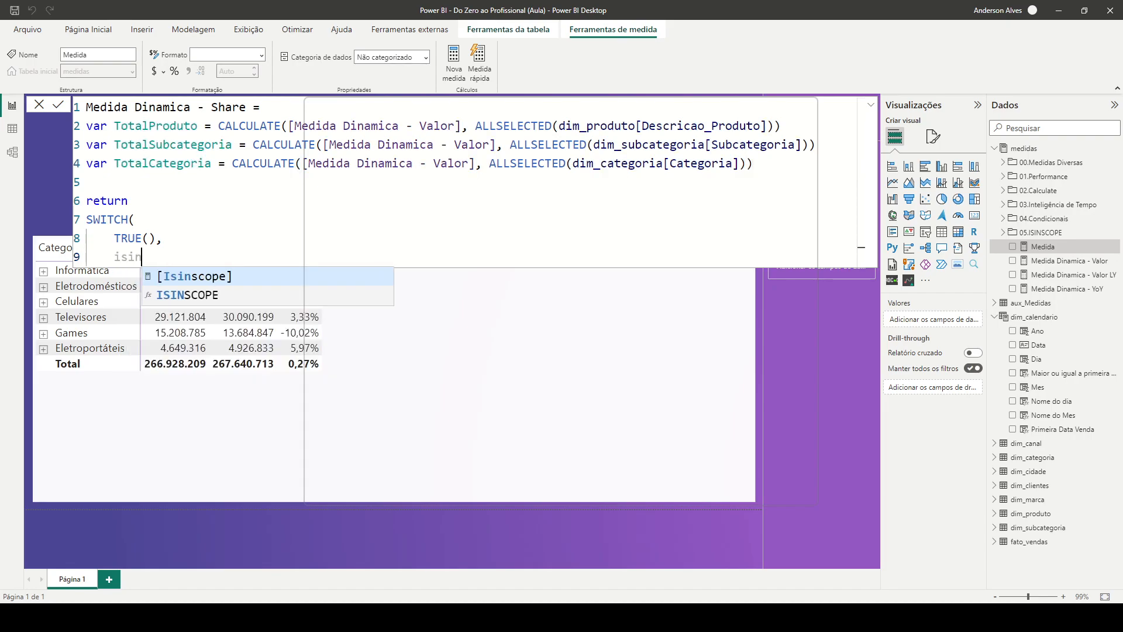
key(Down)
key(Tab)
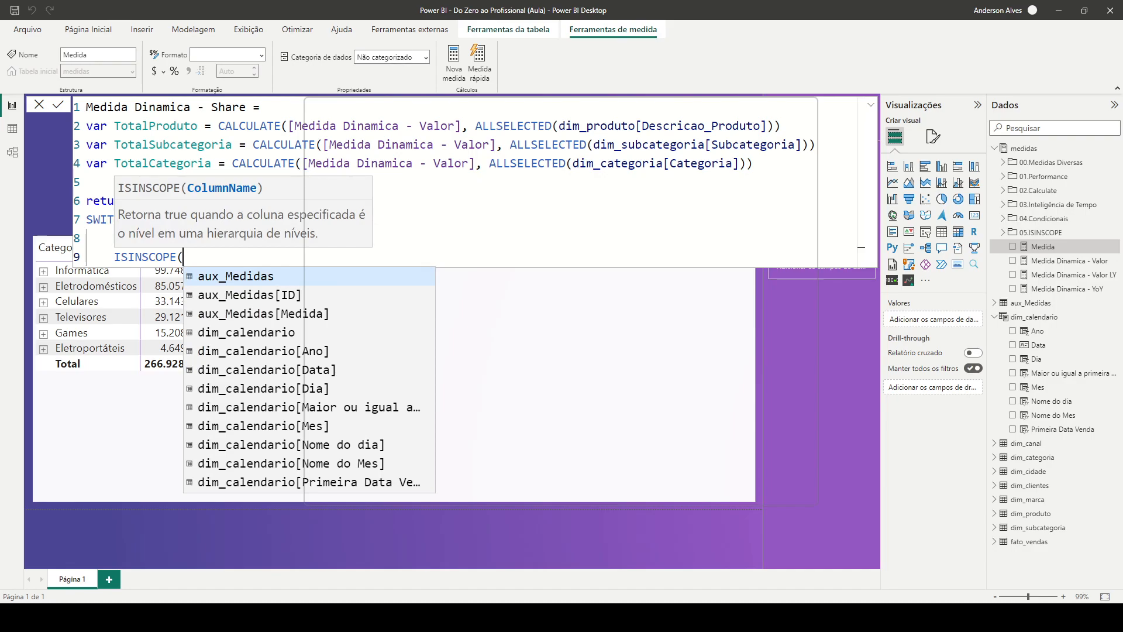
text(=)
key(BackSpace)
text(pro)
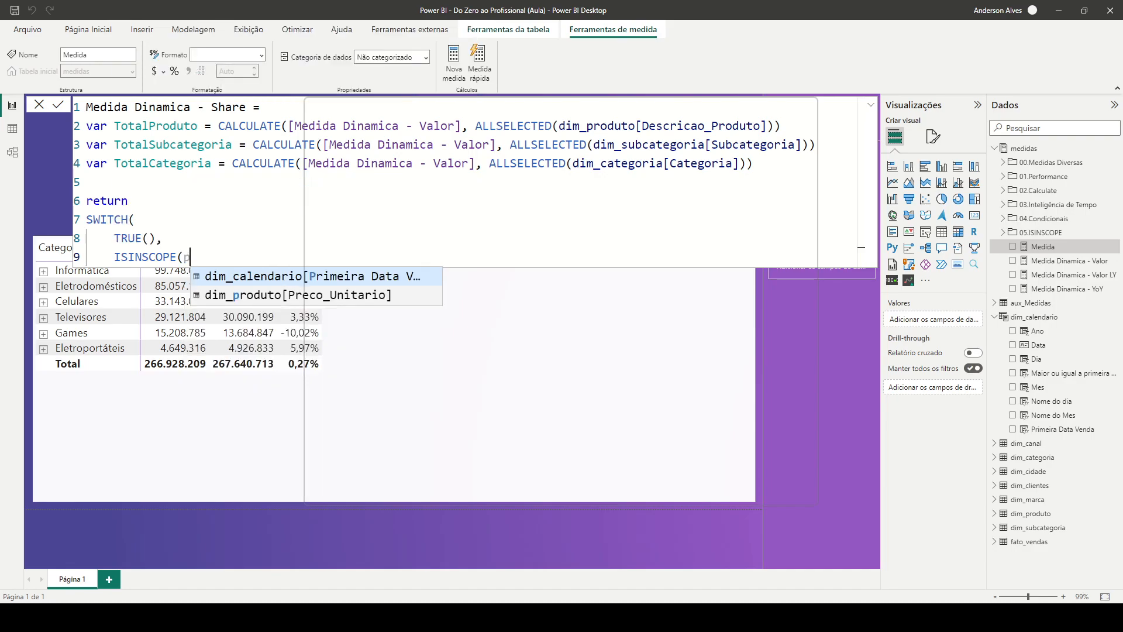
key(Down)
key(Down)
key(Tab)
Set the result of the product-level condition to DIVIDE([Medida Dinamica - Valor], TotalProduto, 0)
text(), divi)
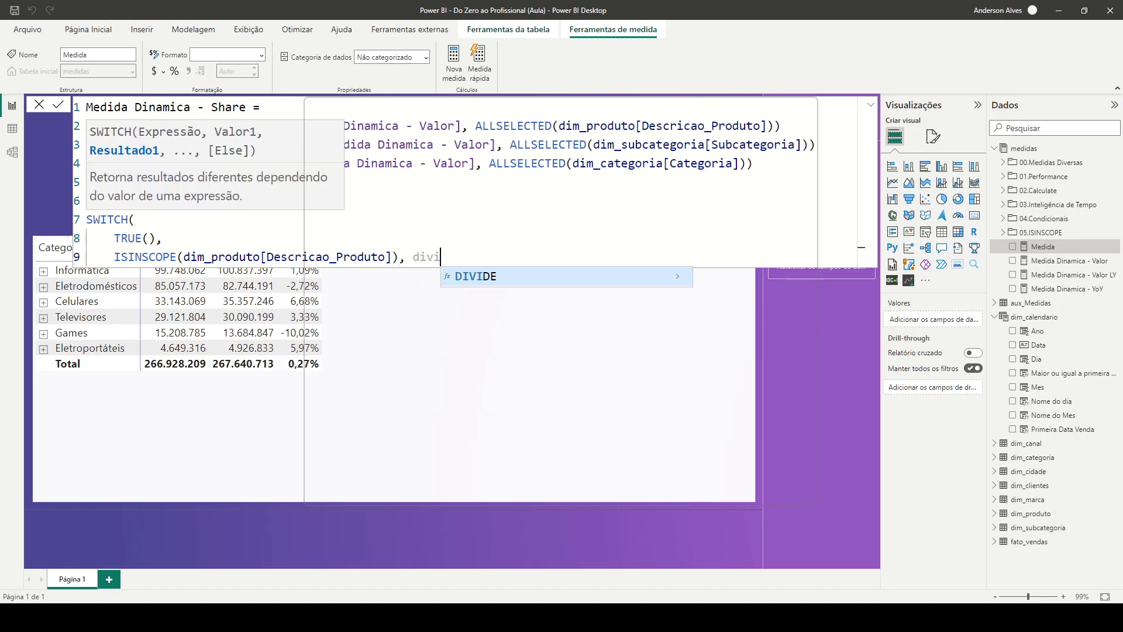
key(Tab)
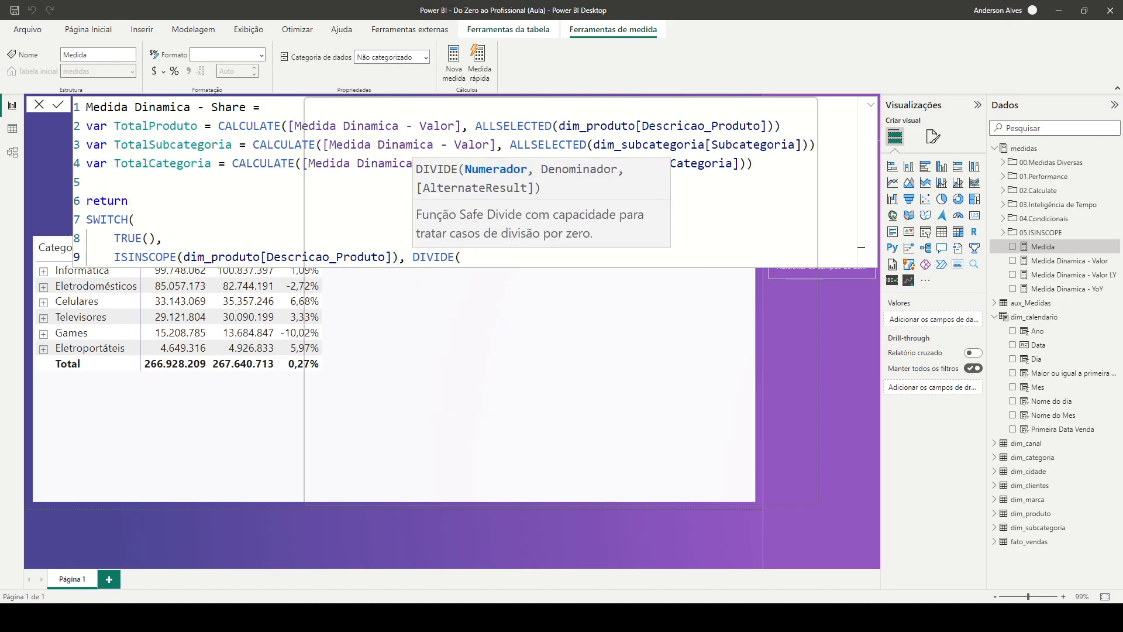
text([Me)
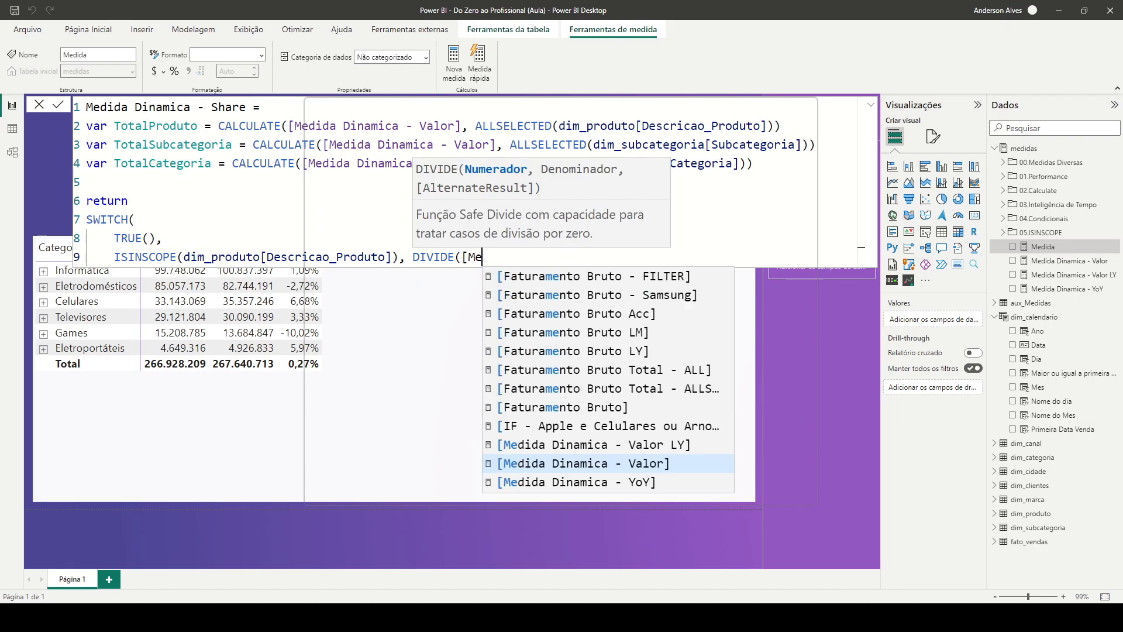
key(Tab)
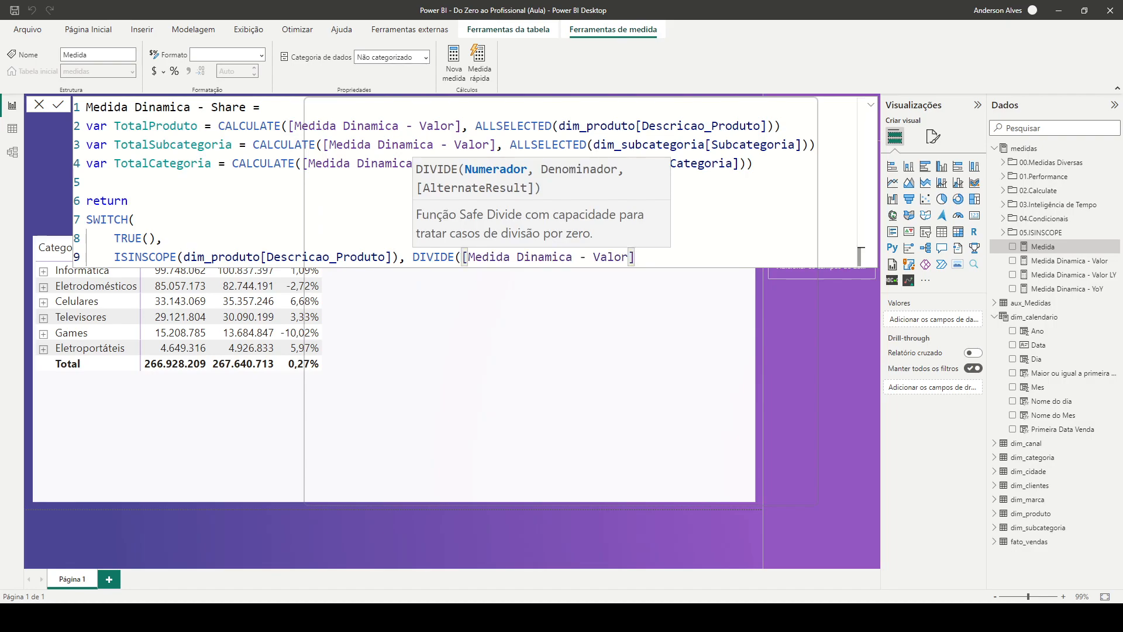
text(, )
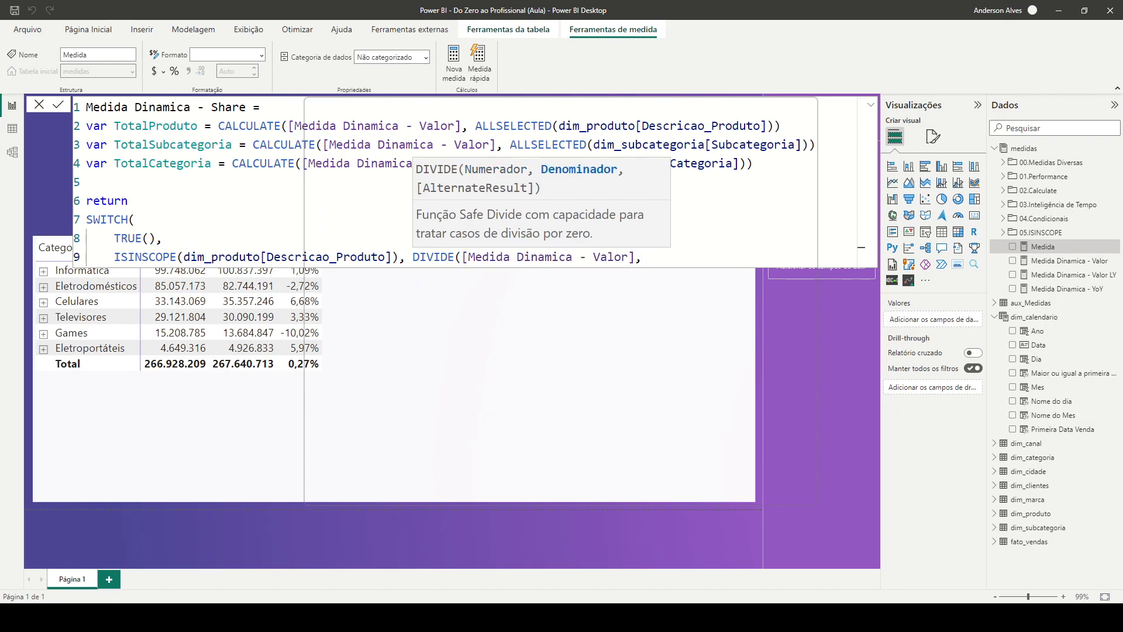
text(TotalProduto)
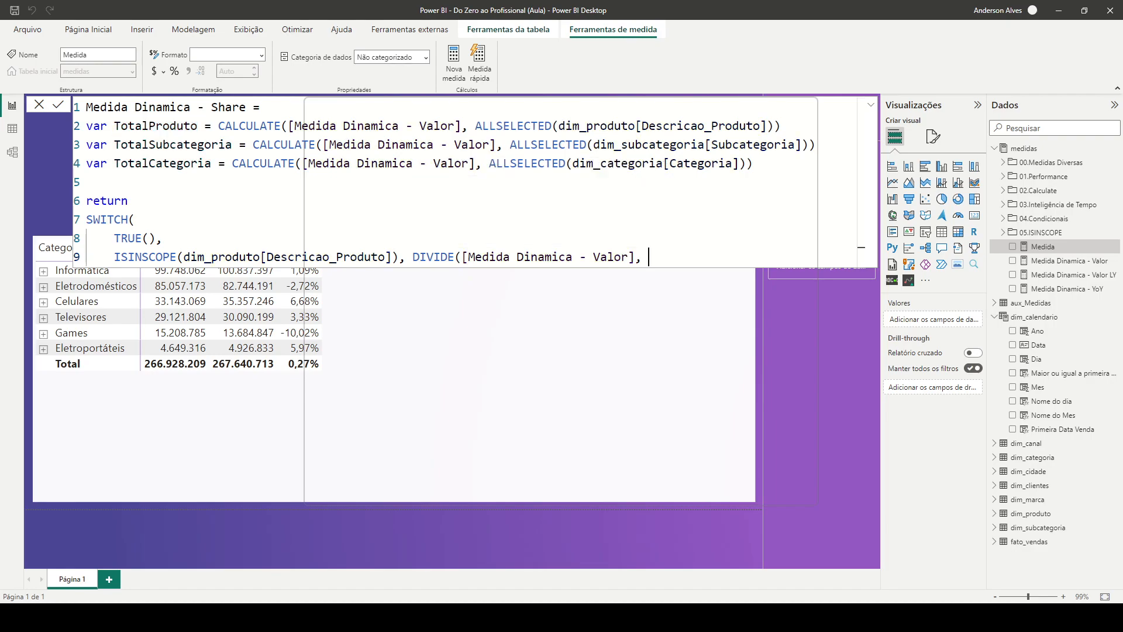
text(, 0))
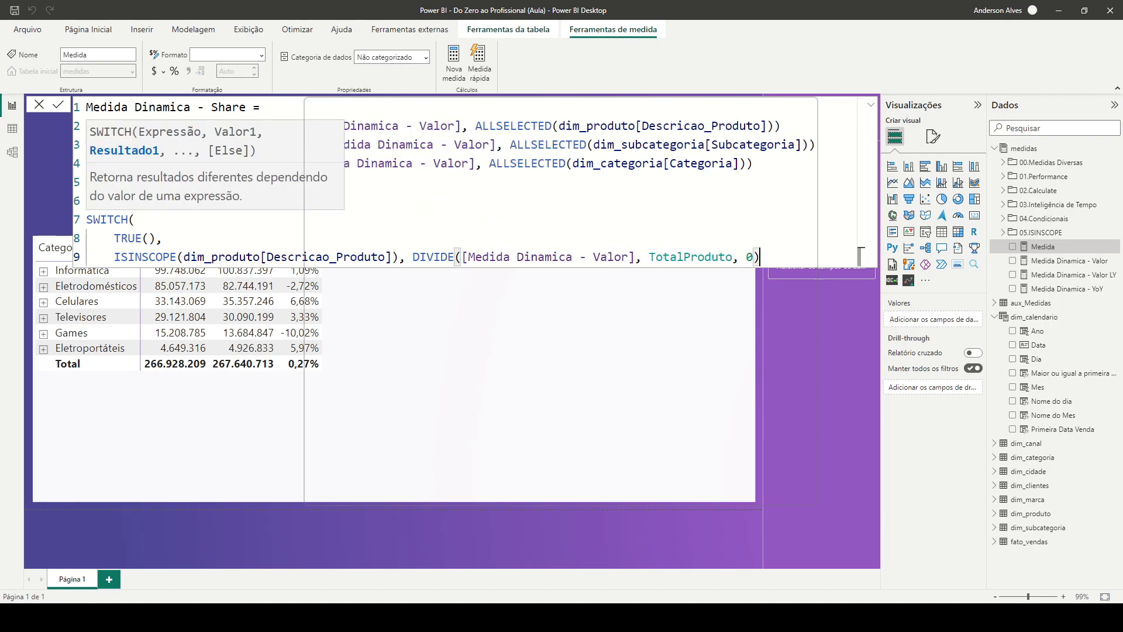
text(,)
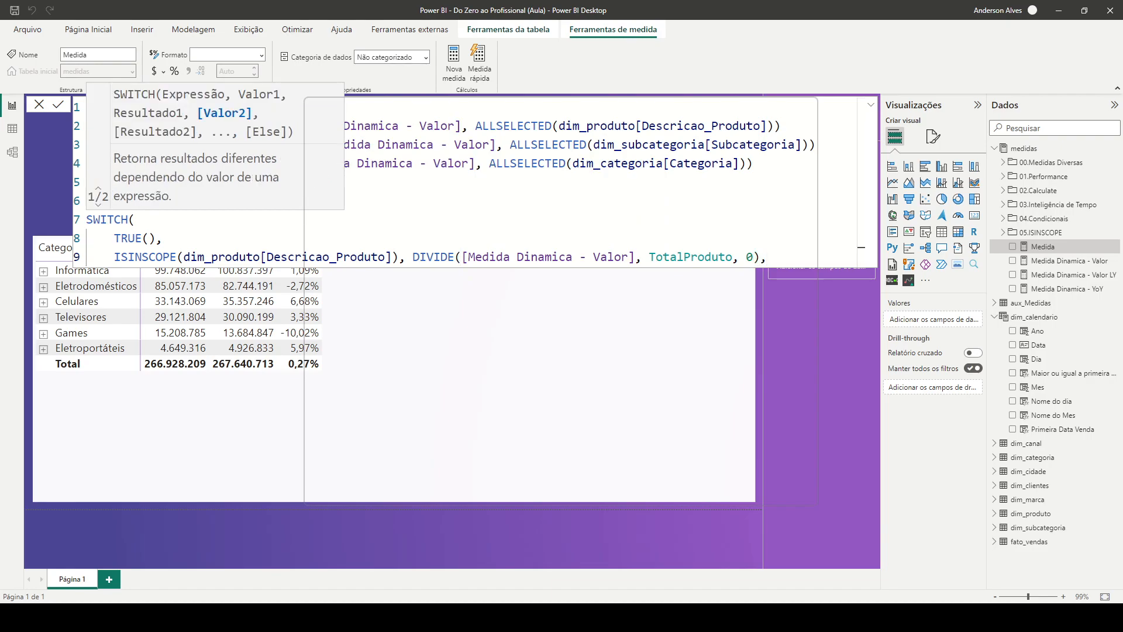
Duplicate the product-level ISINSCOPE and DIVIDE branch of the SWITCH onto a new line below it
key(Return)
drag(774, 257, 121, 257)
key(ctrl+c)
key(Down)
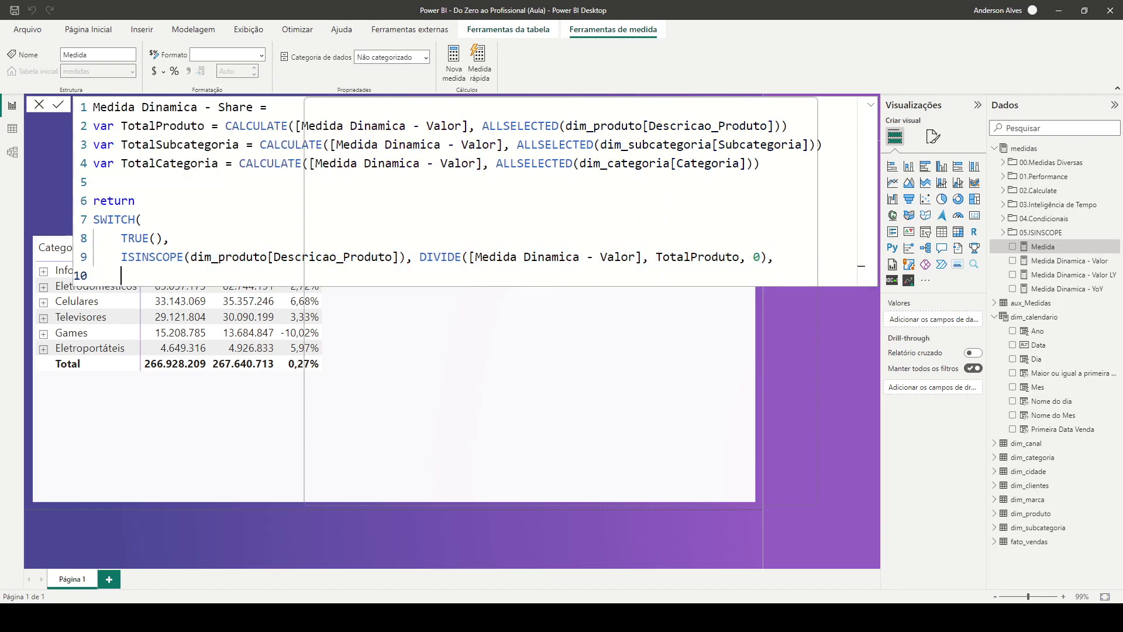
key(ctrl+v)
Change the ISINSCOPE column in the copied branch to dim_subcategoria[Subcategoria]
click(399, 275)
key(Left)
key(Right)
key(Left)
key(Right)
key(ctrl+shift+Left)
key(ctrl+shift+Left)
key(ctrl+shift+Left)
key(ctrl+shift+Left)
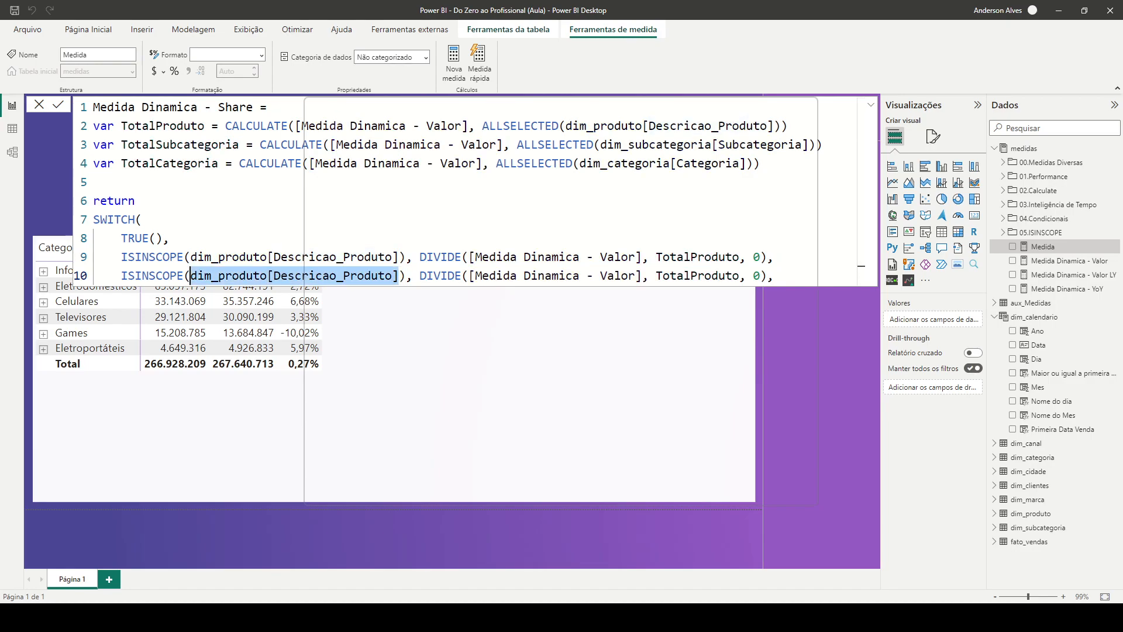
text(subca)
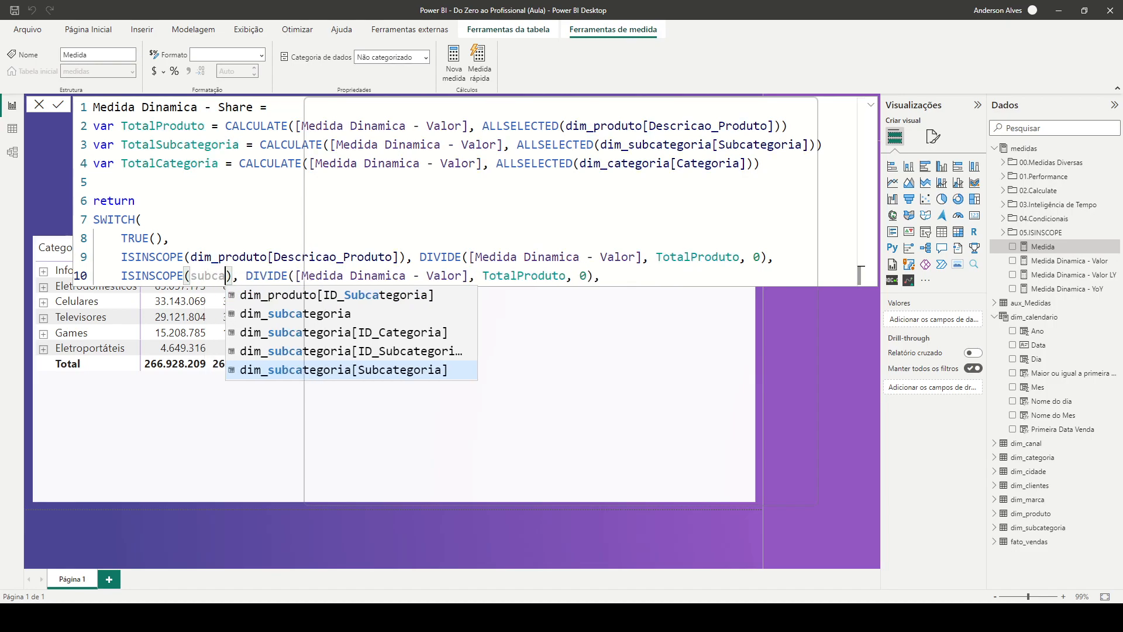
key(Tab)
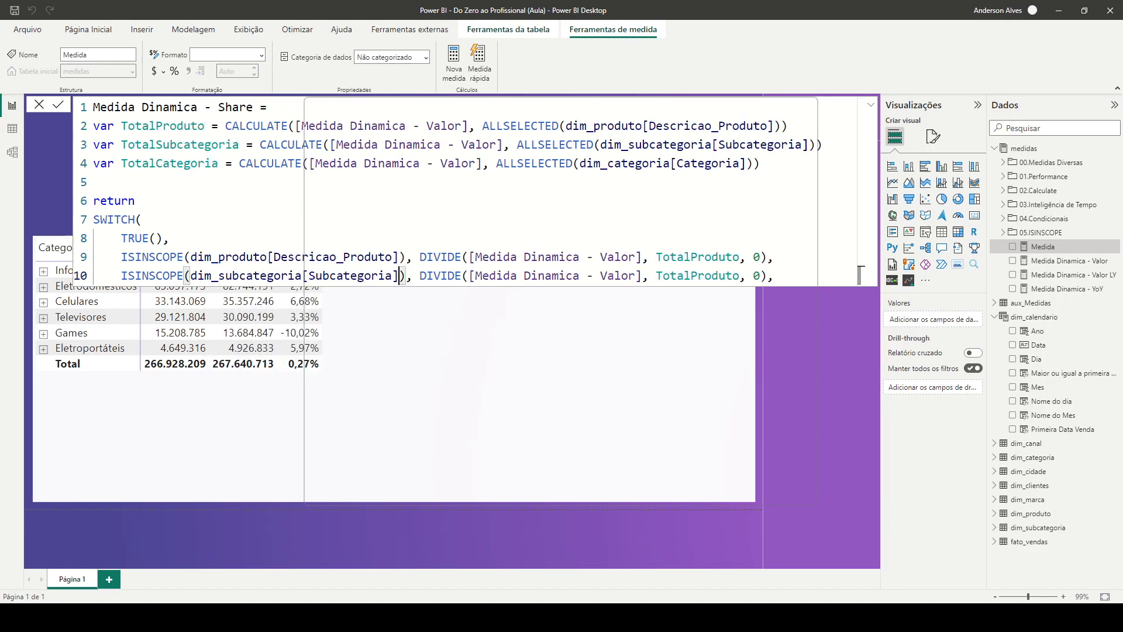
Replace the denominator in the subcategory-level DIVIDE with the TotalSubcategoria variable
double_click(181, 145)
key(ctrl+c)
double_click(698, 276)
key(ctrl+v)
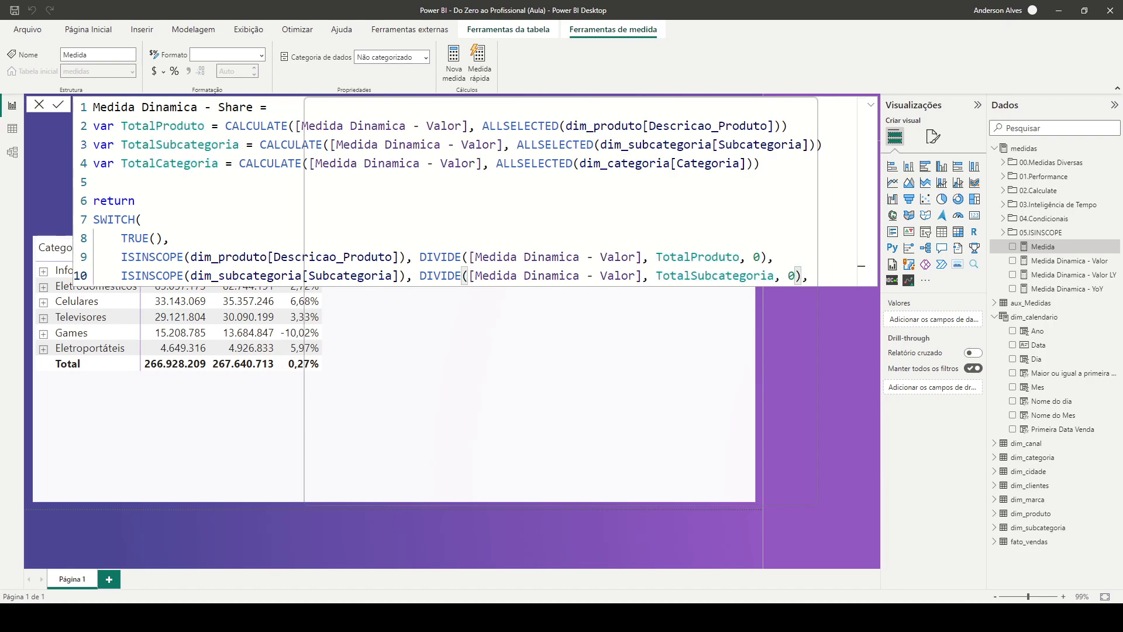
Add DIVIDE([Medida Dinamica - Valor], TotalCategoria, 0) as the SWITCH's default result and close the function
click(810, 276)
key(shift+Return)
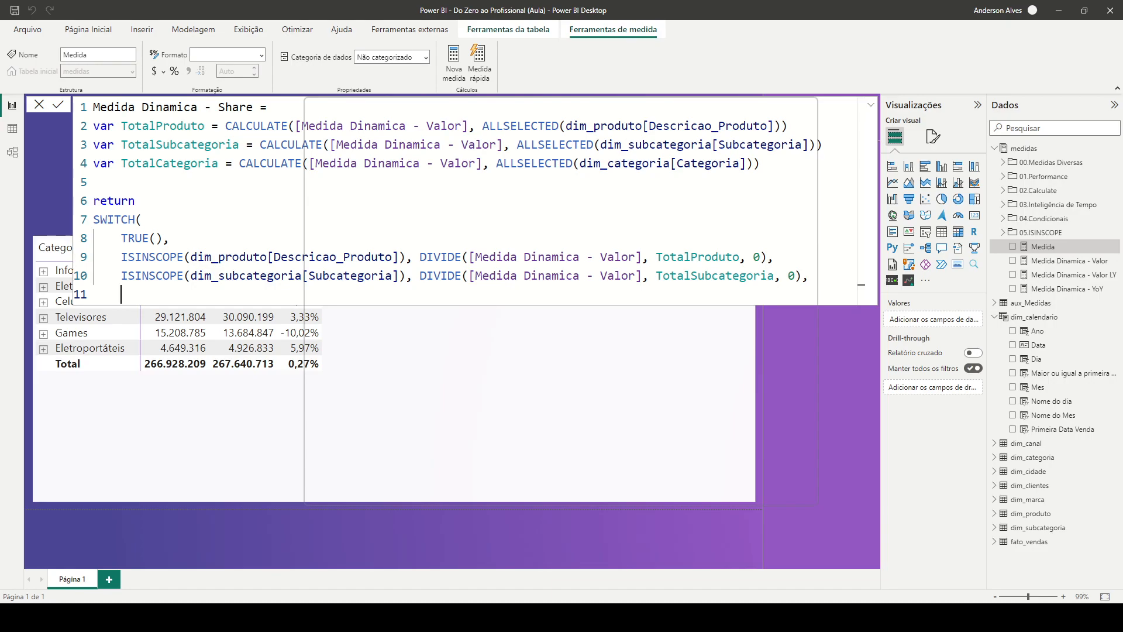
drag(420, 276, 802, 278)
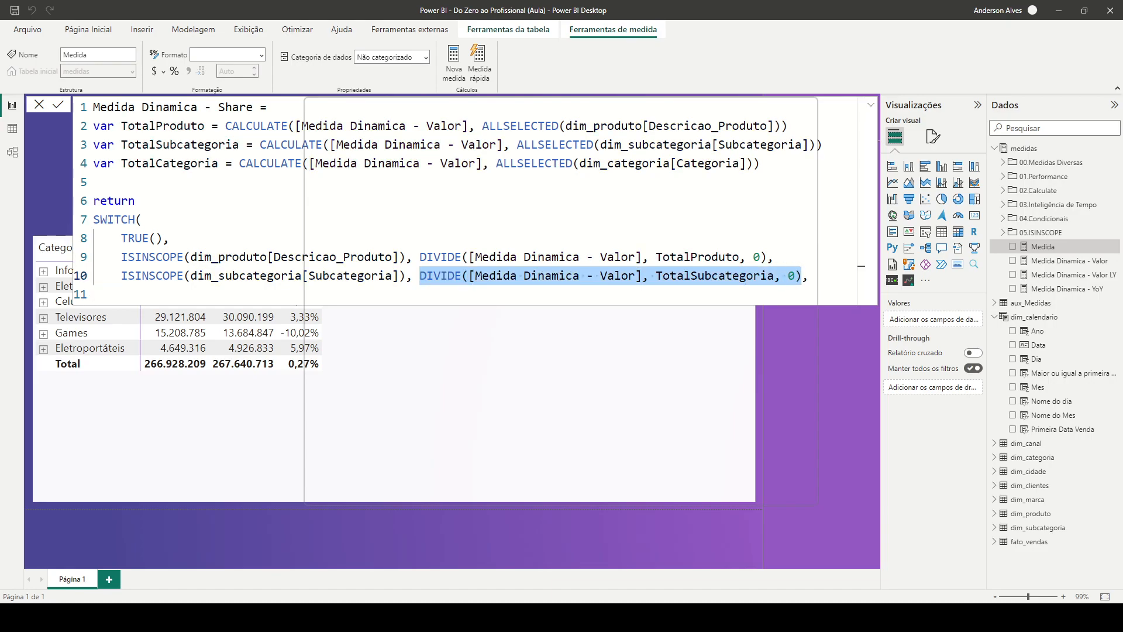
key(ctrl+c)
click(860, 293)
key(ctrl+v)
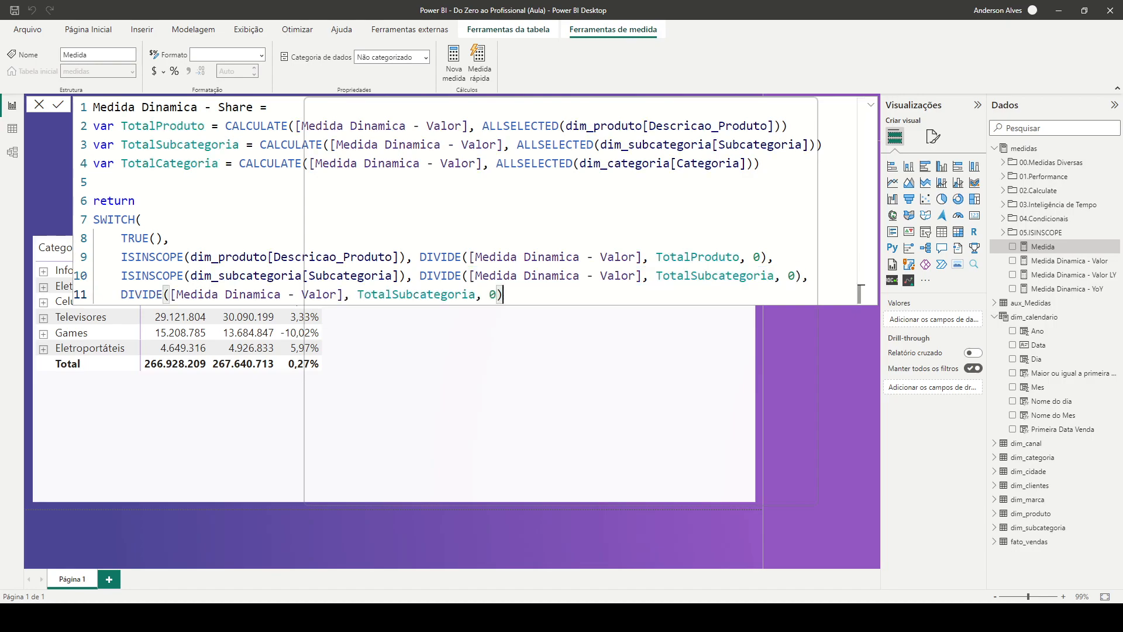
double_click(170, 163)
key(ctrl+c)
double_click(386, 295)
key(ctrl+v)
key(End)
key(Return)
text())
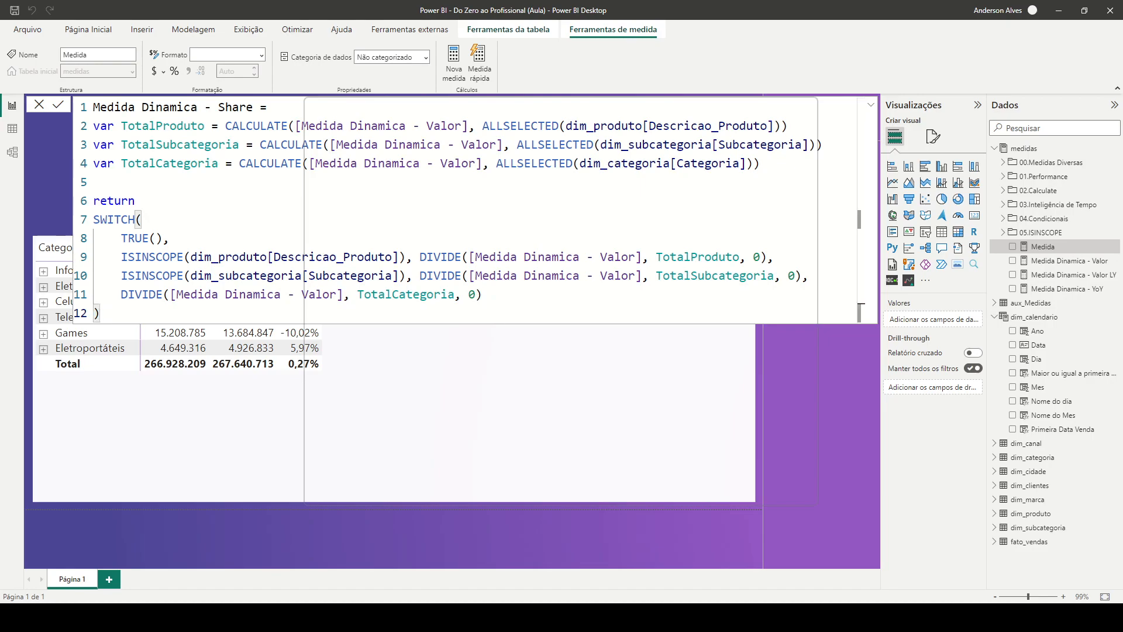
Commit the Medida Dinamica - Share measure and format it as a percentage
key(Return)
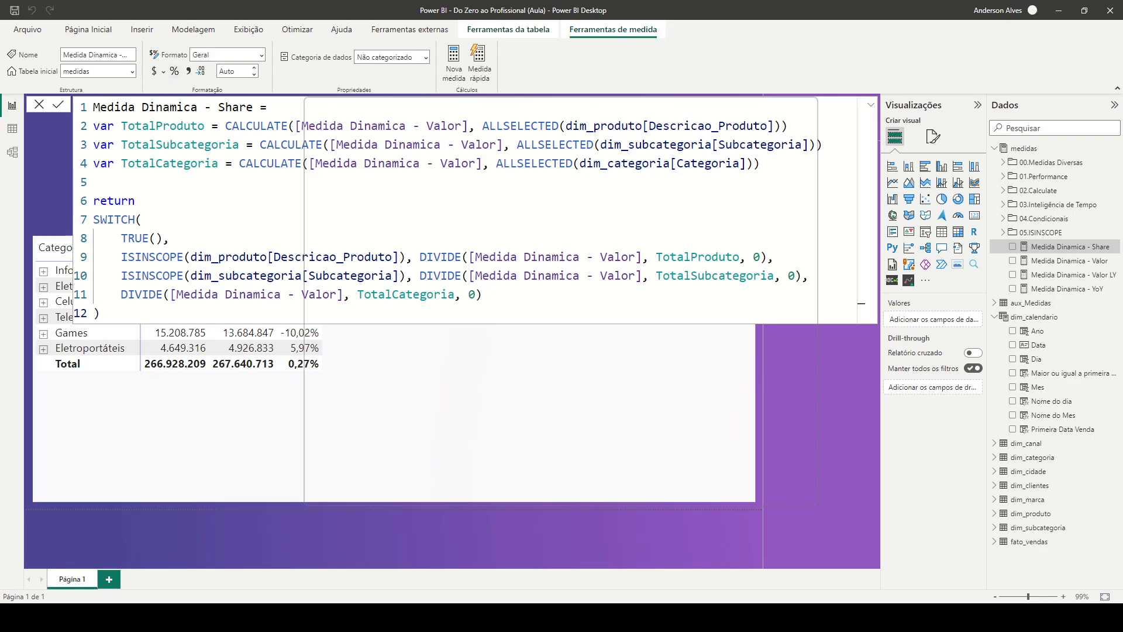
click(174, 71)
click(398, 537)
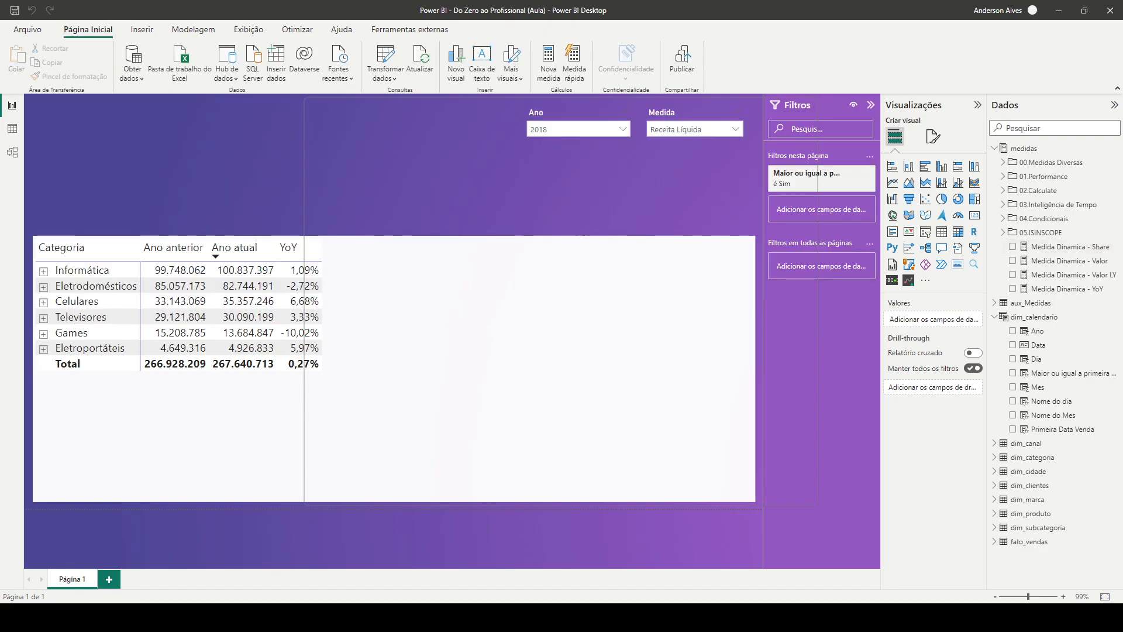
Add Medida Dinamica - Share to the matrix values and rename it there as Share
click(457, 421)
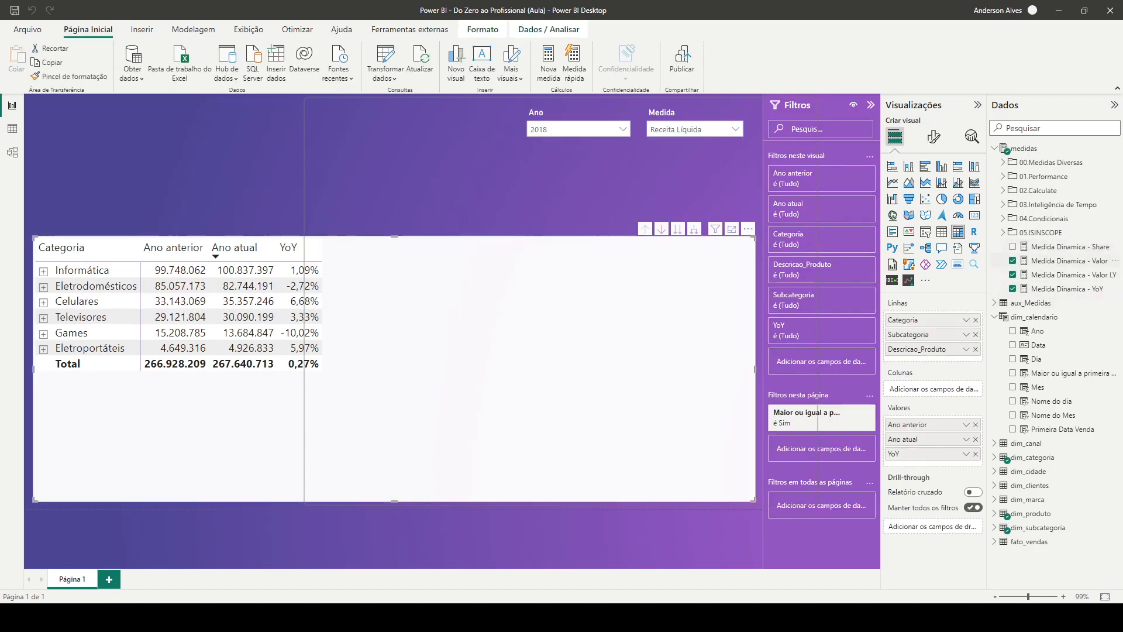
click(1013, 246)
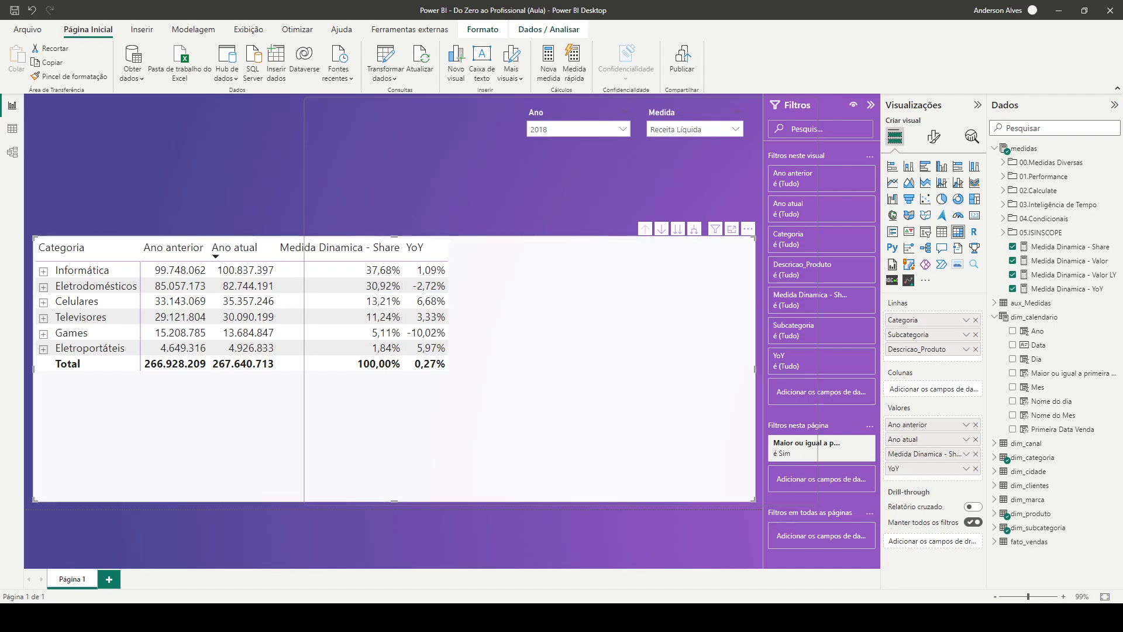
double_click(924, 454)
text(Share)
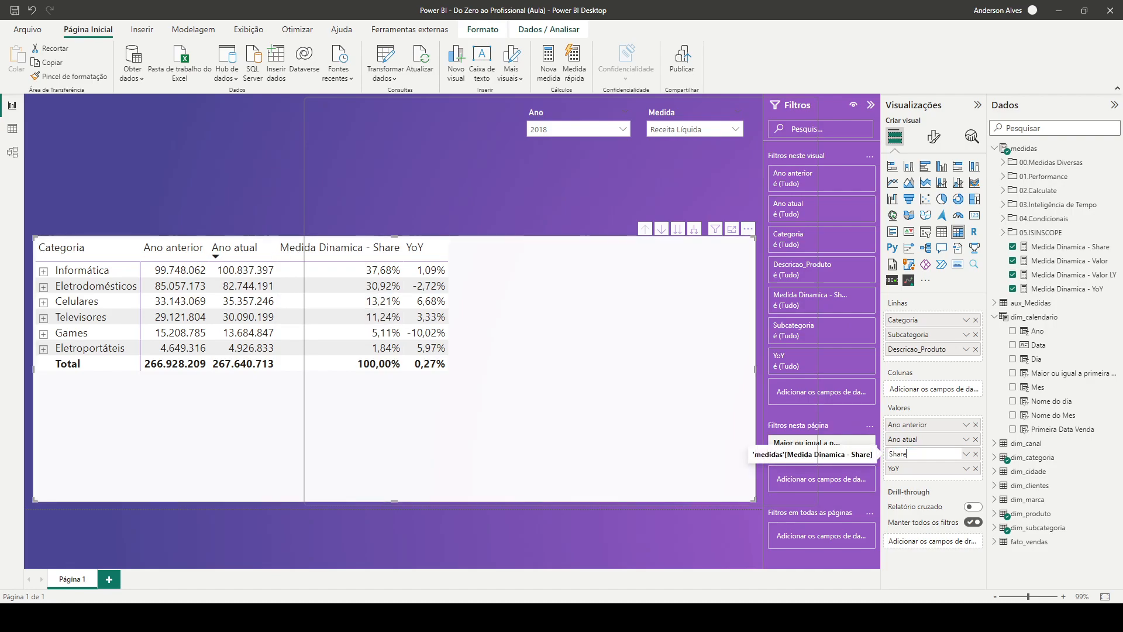
key(Return)
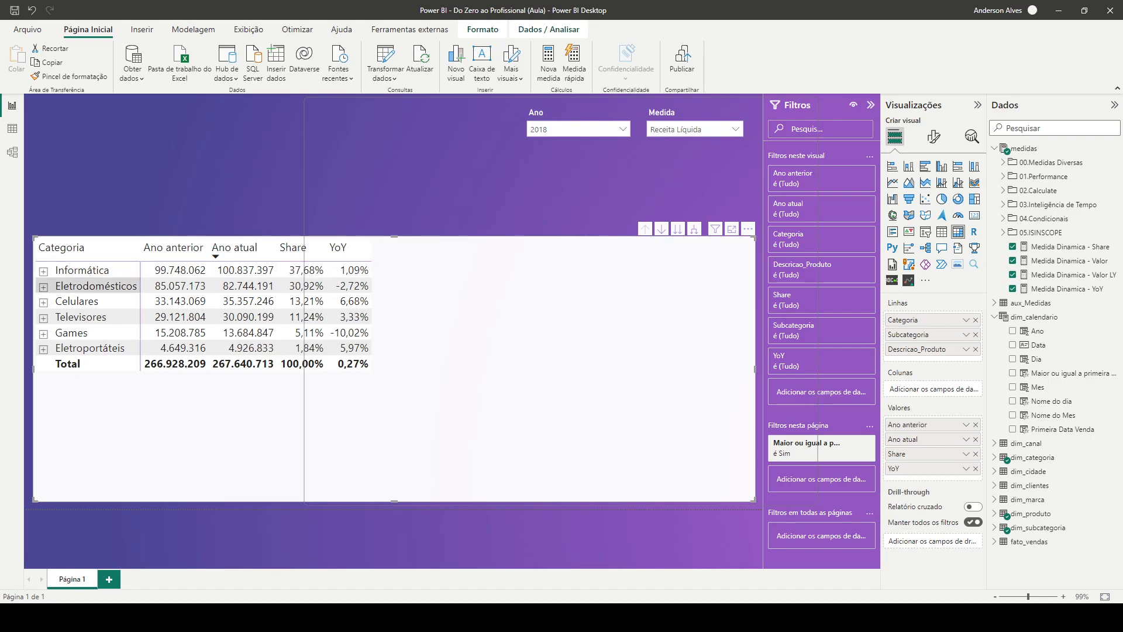
Expand Informática and its Desktop subcategory to check the shares at each level, and collapse both again
click(44, 271)
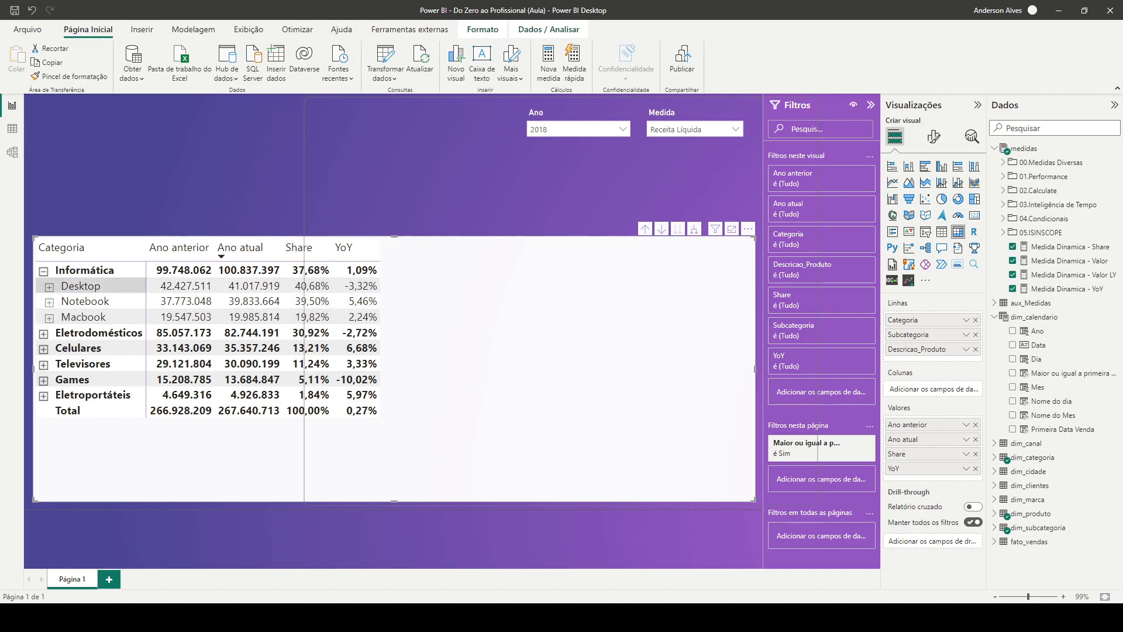
click(50, 287)
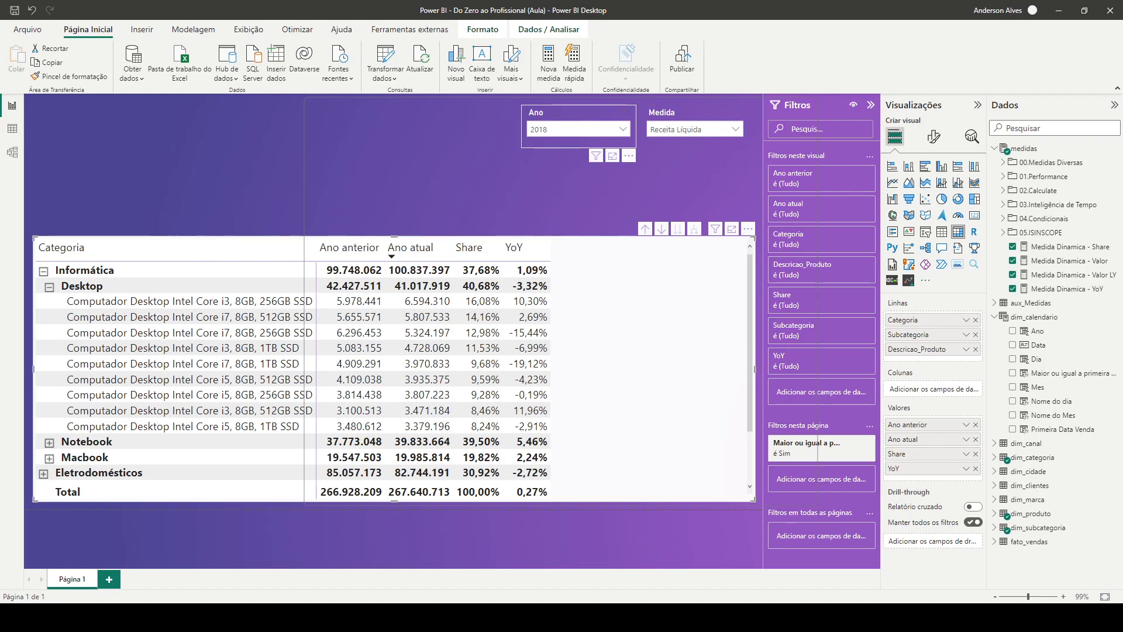
click(50, 287)
click(43, 272)
click(153, 181)
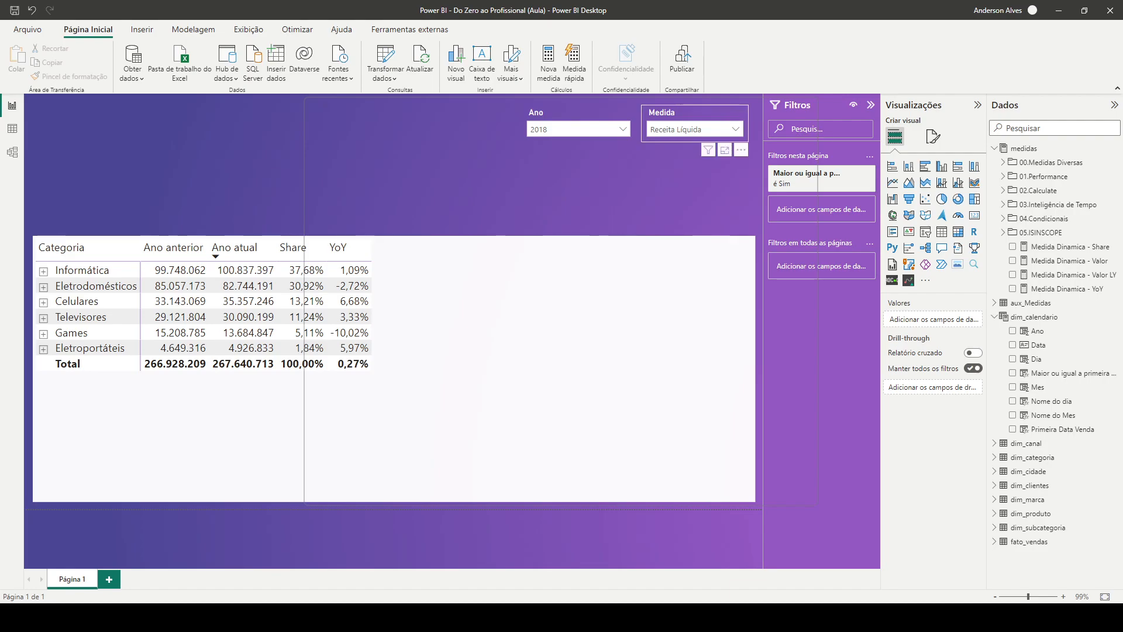
Check the matrix with the Medida slicer set to Tributos and Receita Bruta, returning it to Receita Líquida
click(735, 129)
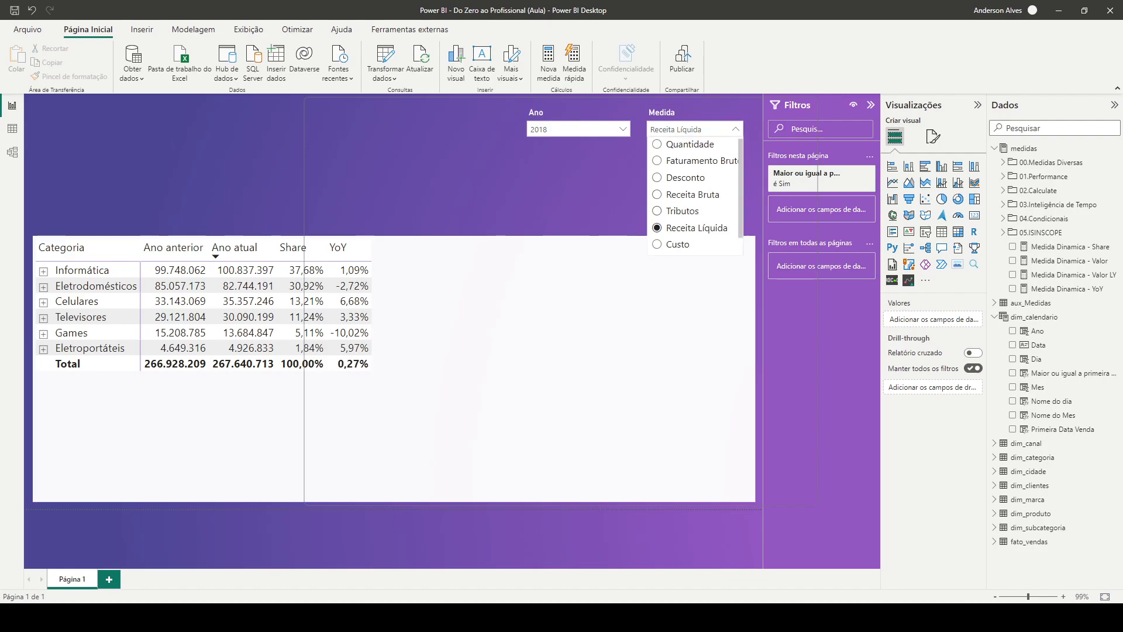
click(682, 210)
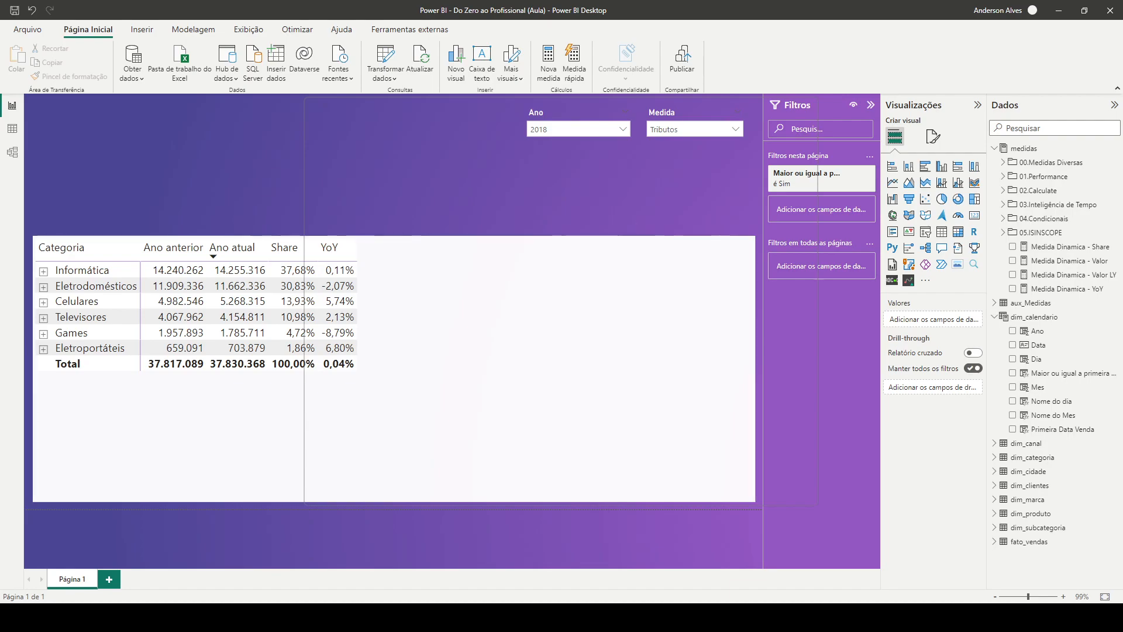
click(693, 128)
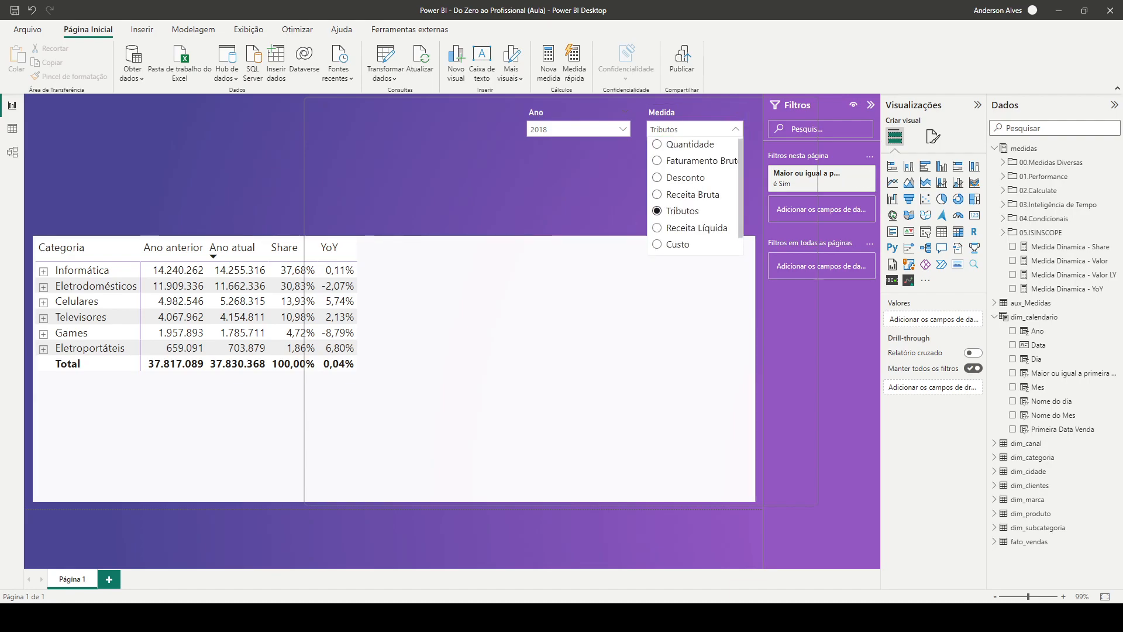
click(696, 228)
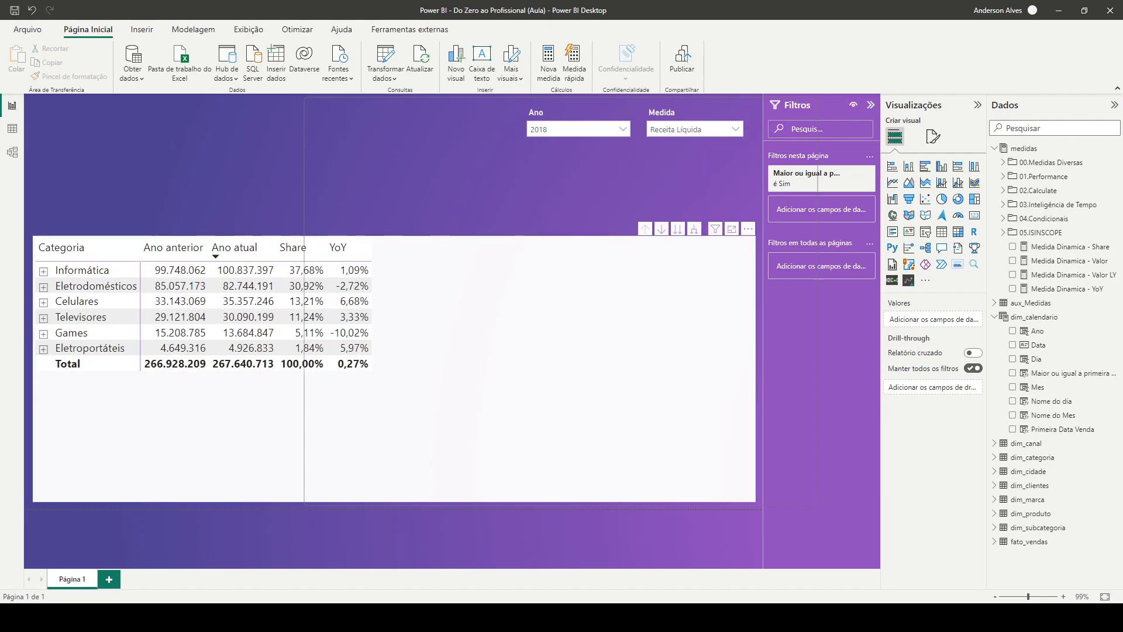
click(696, 129)
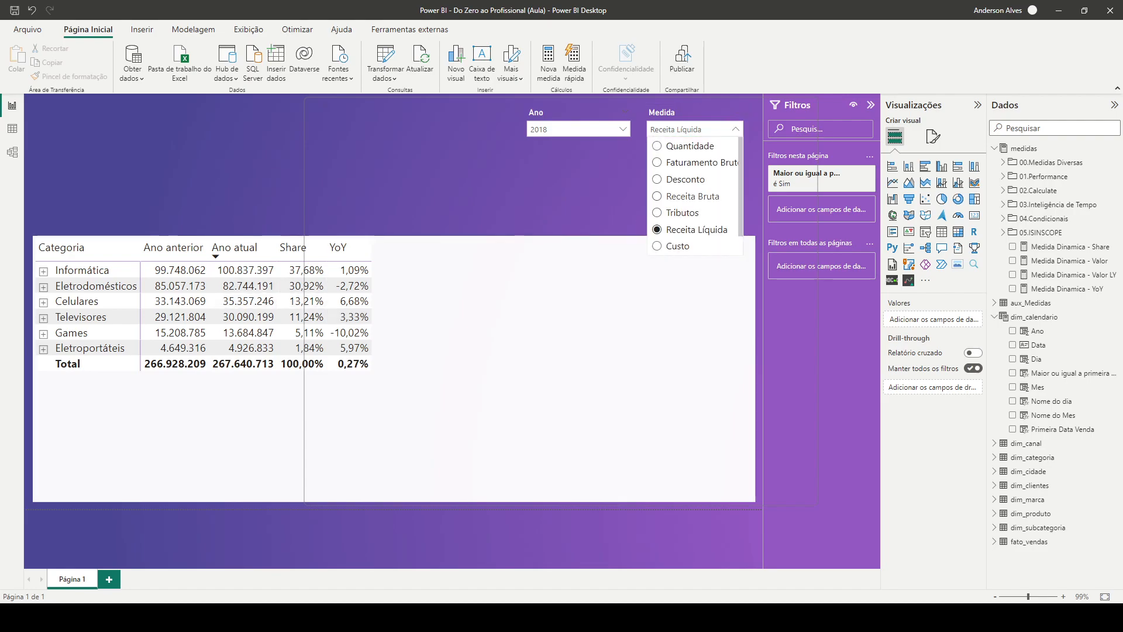
click(693, 196)
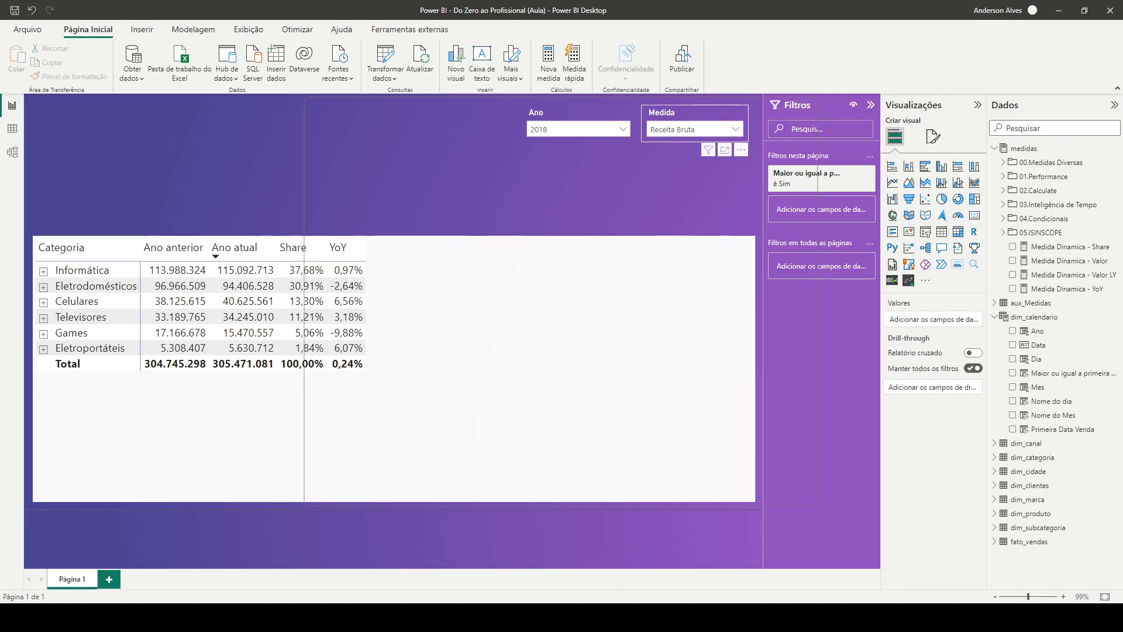
click(694, 129)
click(683, 211)
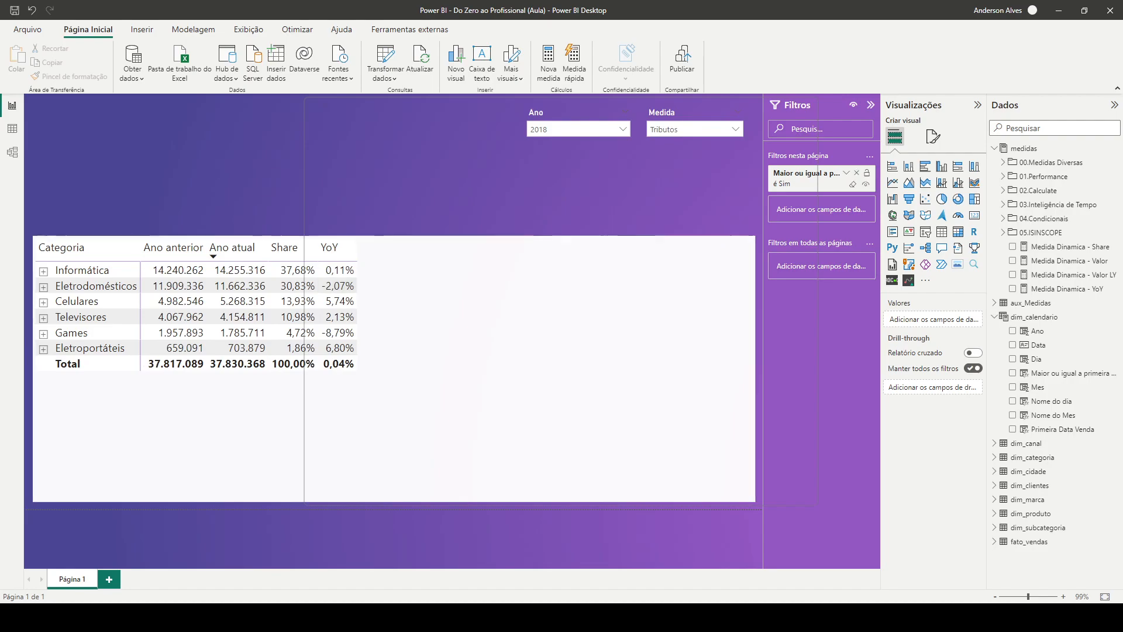
click(695, 130)
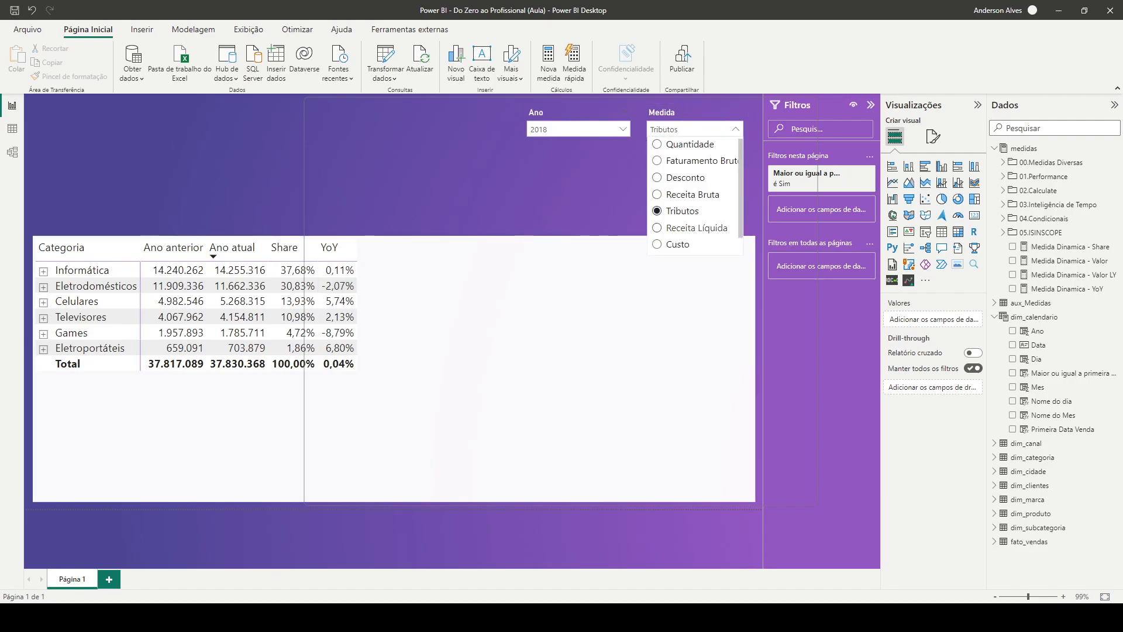
click(696, 228)
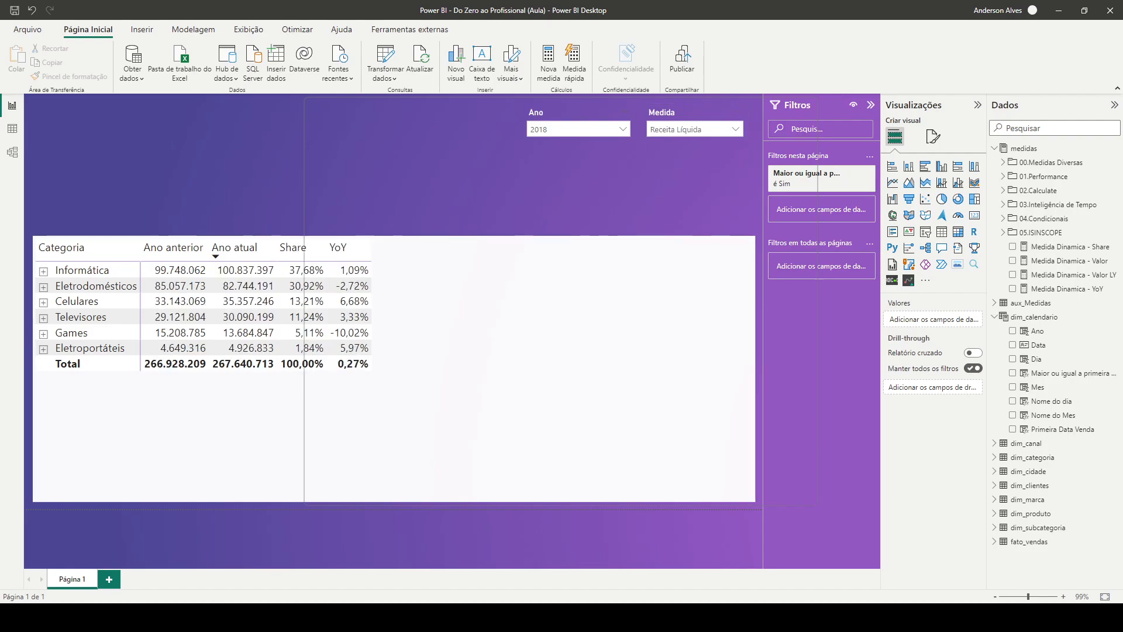
Set the Medida slicer to Custo
click(695, 129)
scroll(693, 193, down, 1)
click(677, 228)
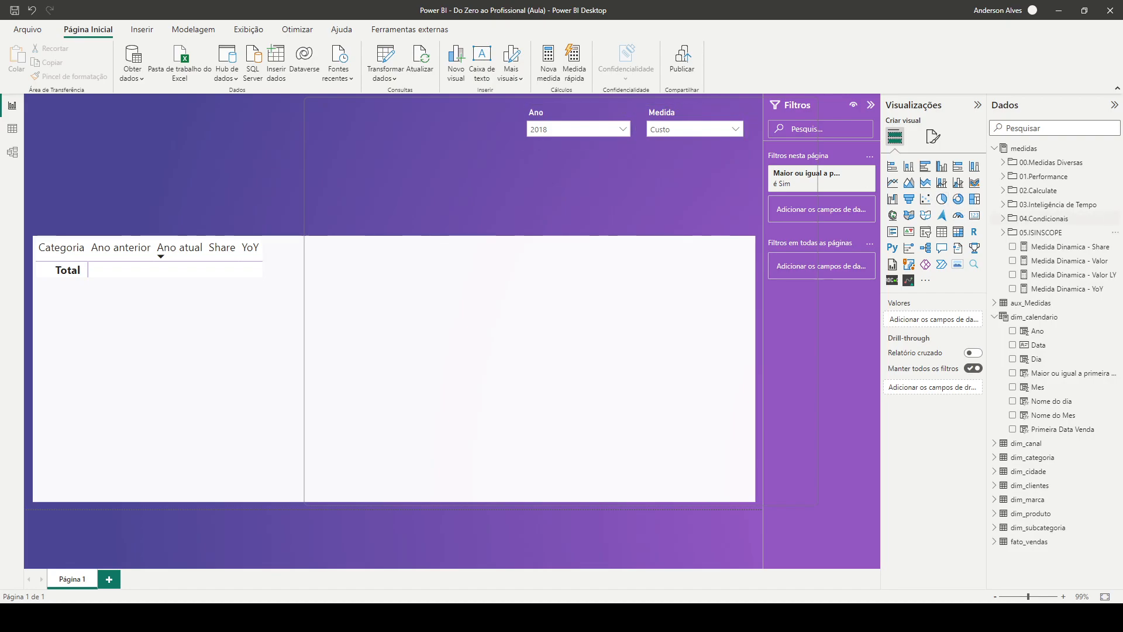
Change the "Custos" comparison text in Medida Dinamica - Valor LY to "Custo" and commit the measure
click(1067, 288)
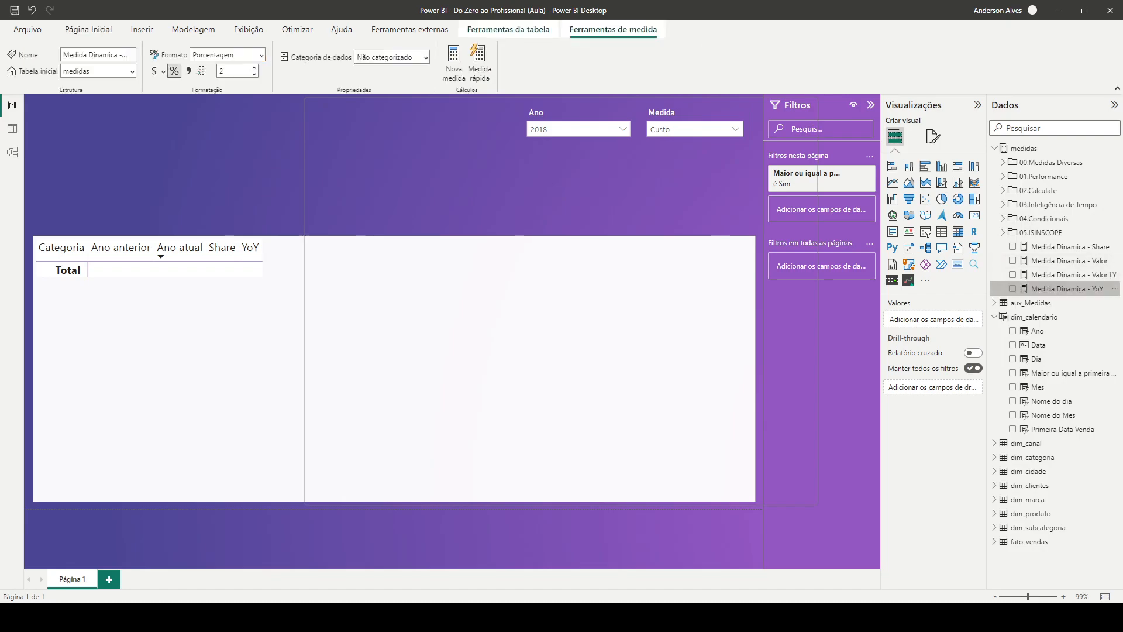
click(1073, 275)
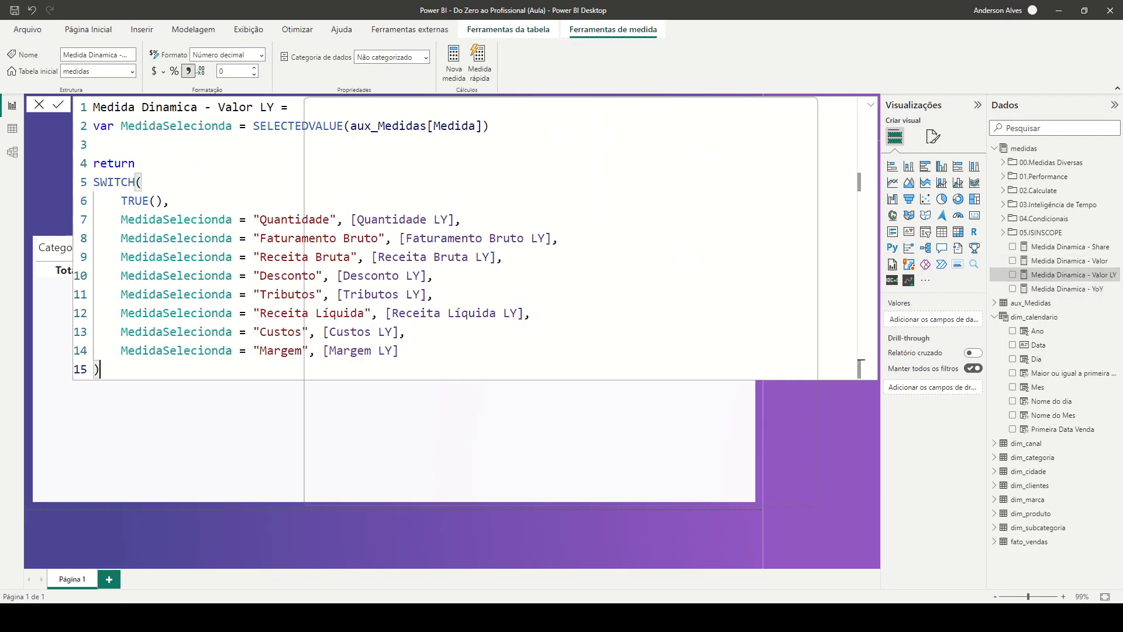
click(302, 332)
key(BackSpace)
key(Return)
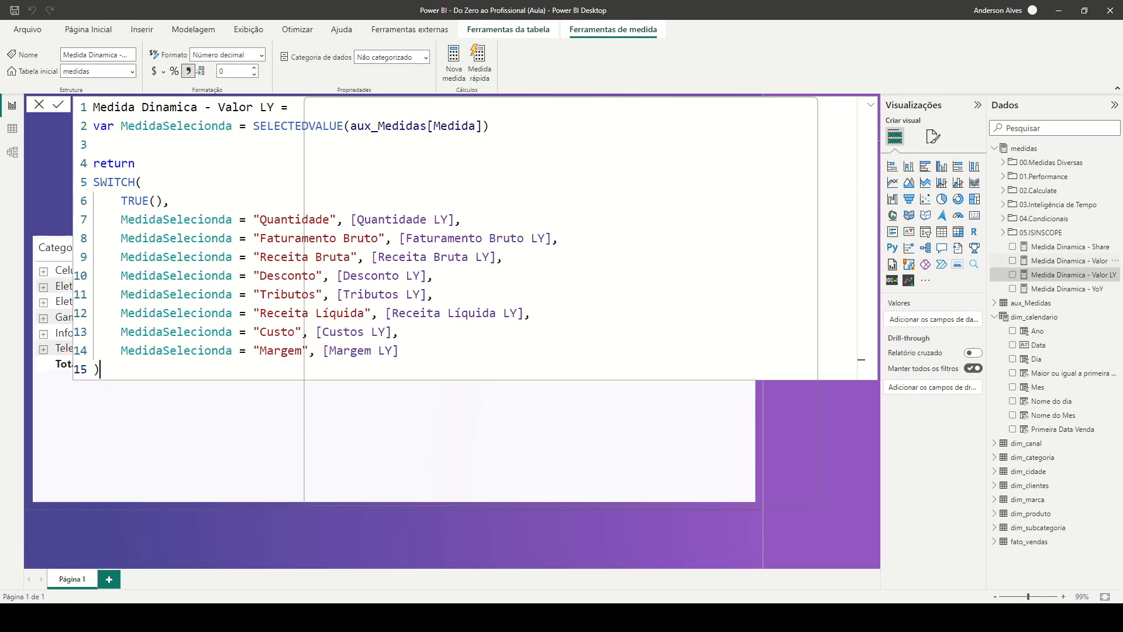
Correct the cost comparison text in Medida Dinamica - Valor to "Custo" and commit the measure
click(1069, 261)
click(302, 332)
key(BackSpace)
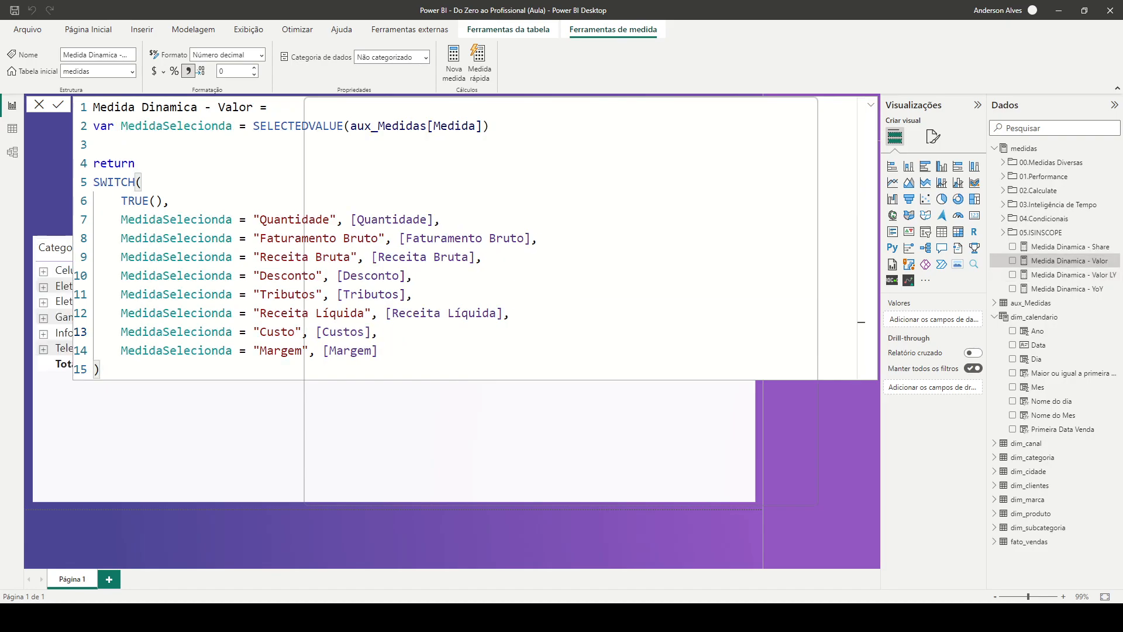
key(Return)
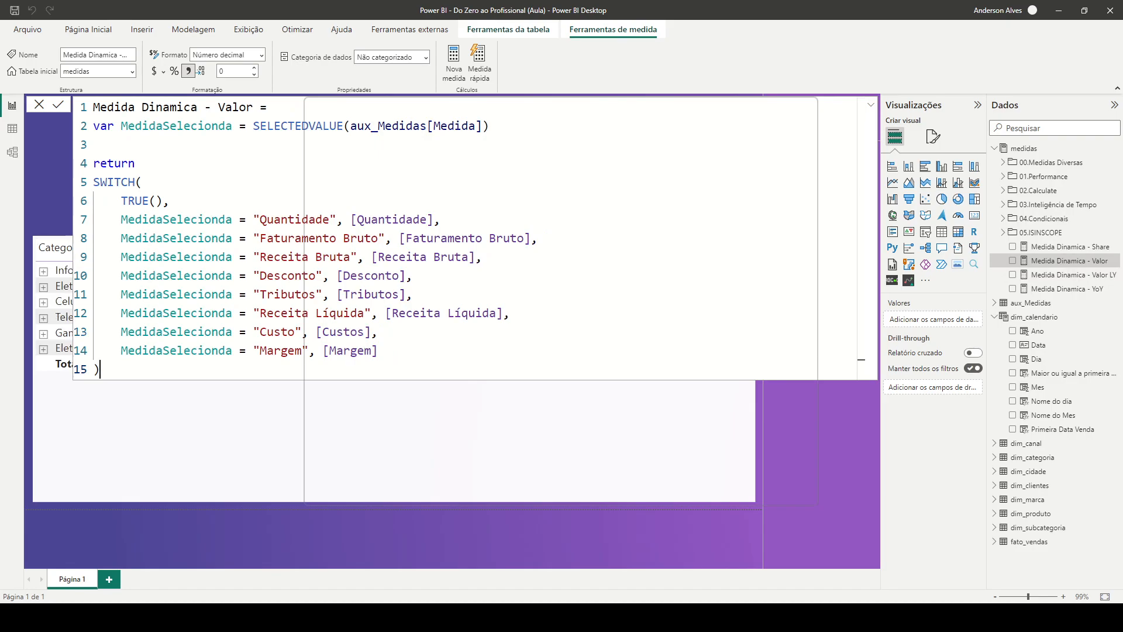
click(445, 539)
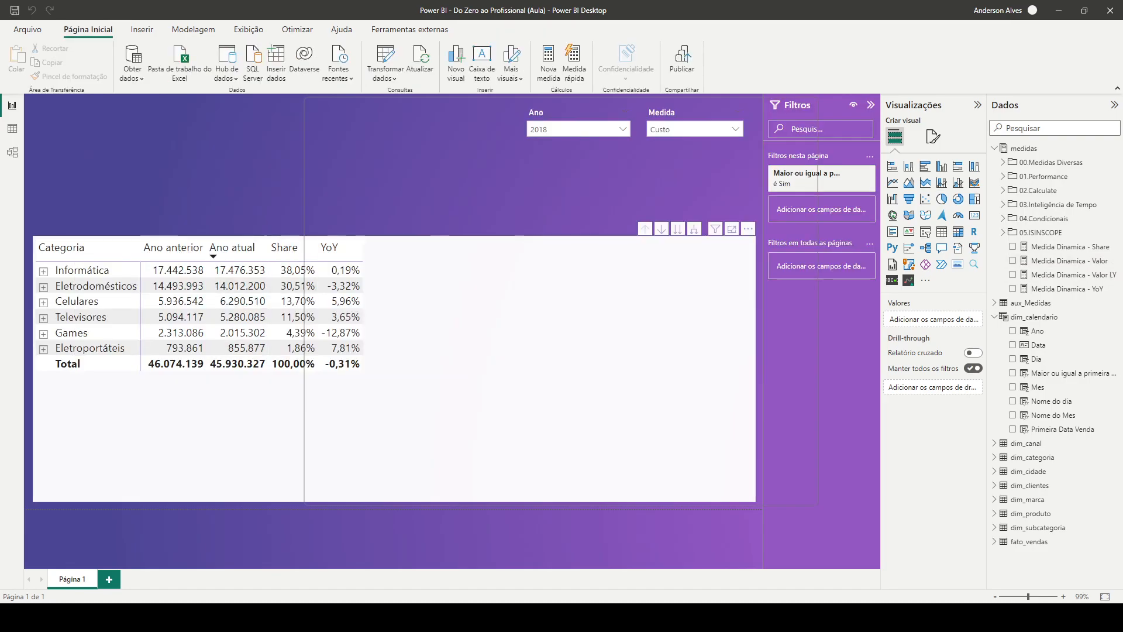